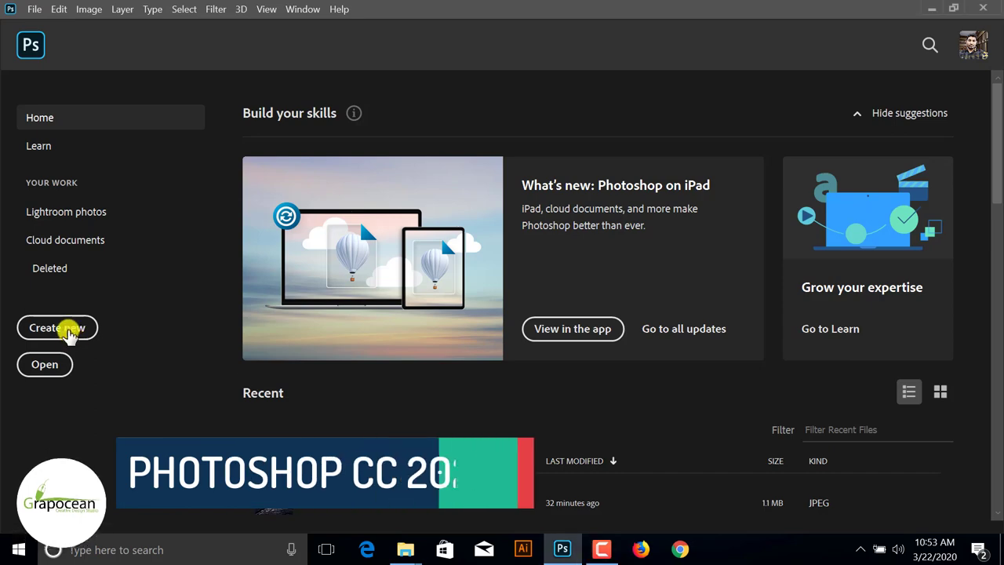
Step: Start a new document named 'Manipulation Tutorial' at 1200 × 1200 px
{"action": "left_click", "coordinate": [67, 327]}
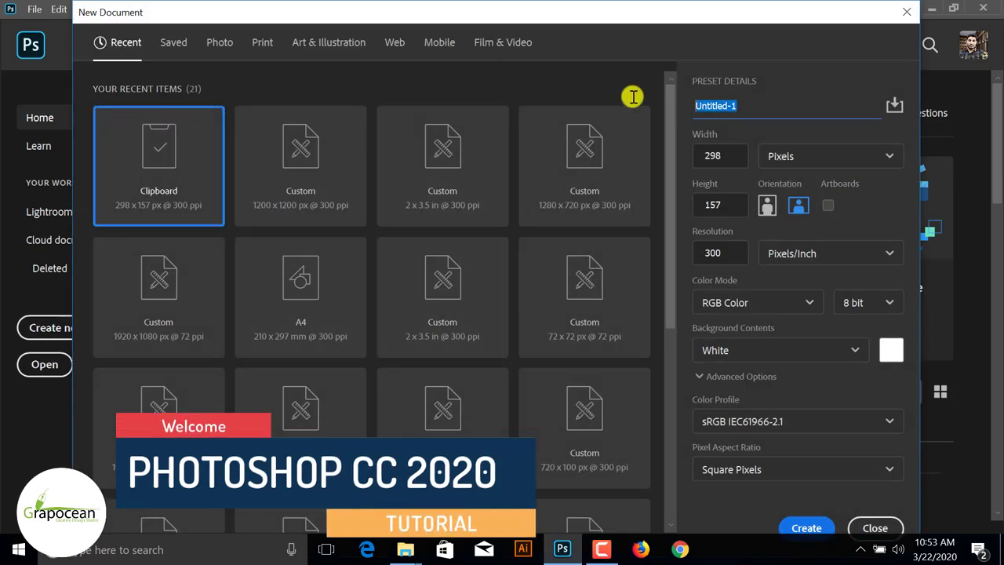
{"action": "key", "text": "BackSpace"}
{"action": "type", "text": "Manipu"}
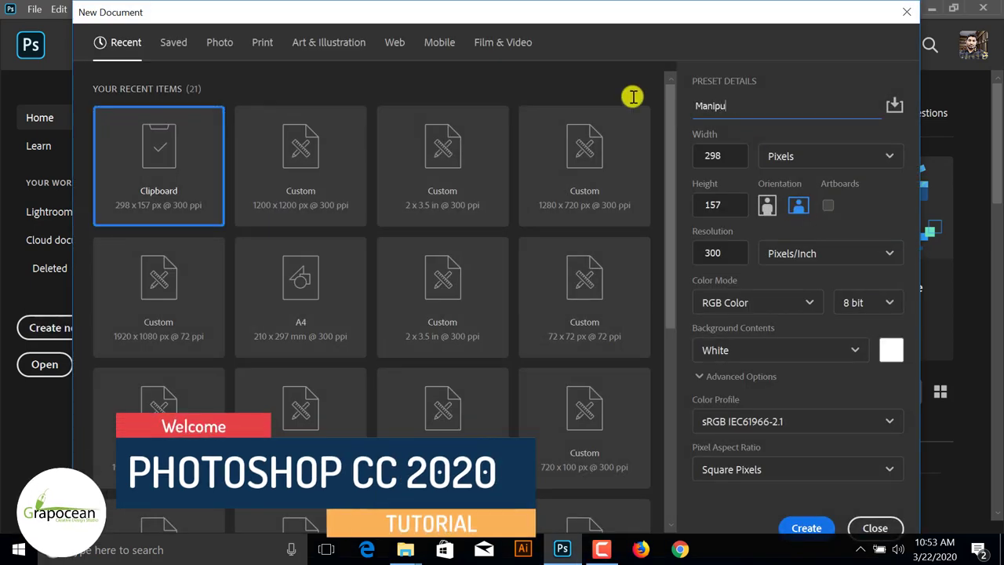
{"action": "type", "text": "lation"}
{"action": "type", "text": "tutori"}
{"action": "key", "text": "BackSpace"}
{"action": "key", "text": "BackSpace"}
{"action": "key", "text": "BackSpace"}
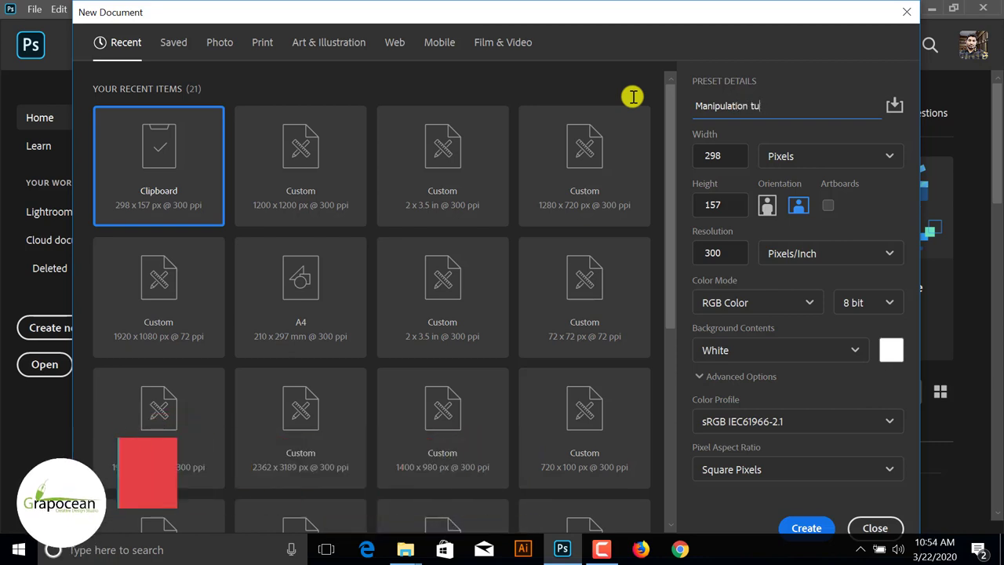
{"action": "key", "text": "BackSpace"}
{"action": "key", "text": "BackSpace"}
{"action": "type", "text": "Tutori"}
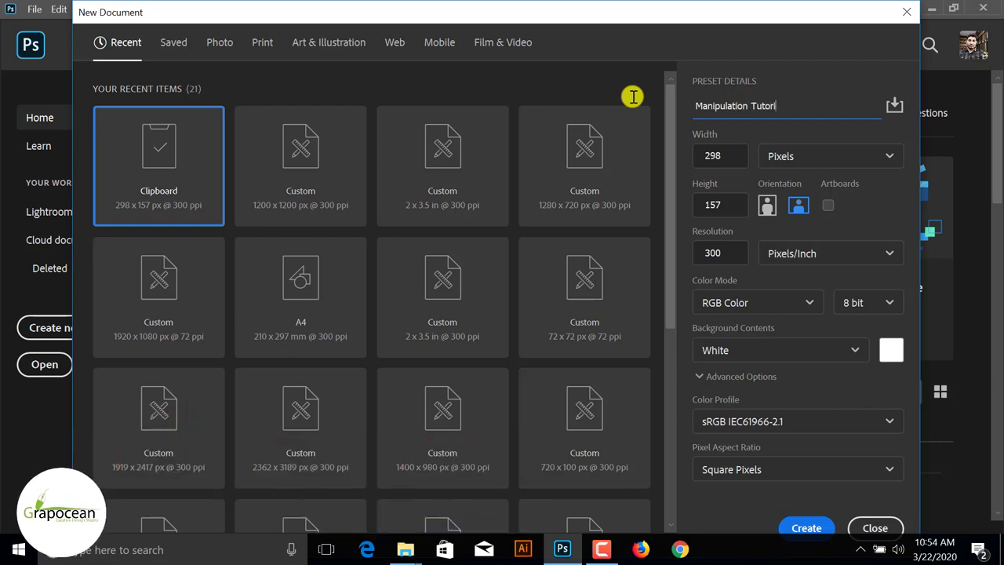
{"action": "type", "text": "al"}
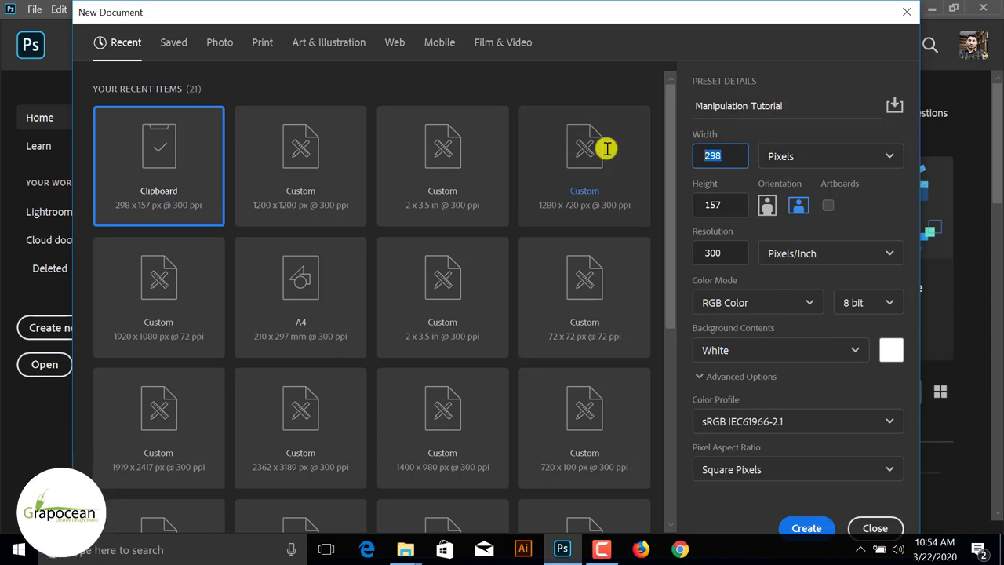
{"action": "key", "text": "Tab"}
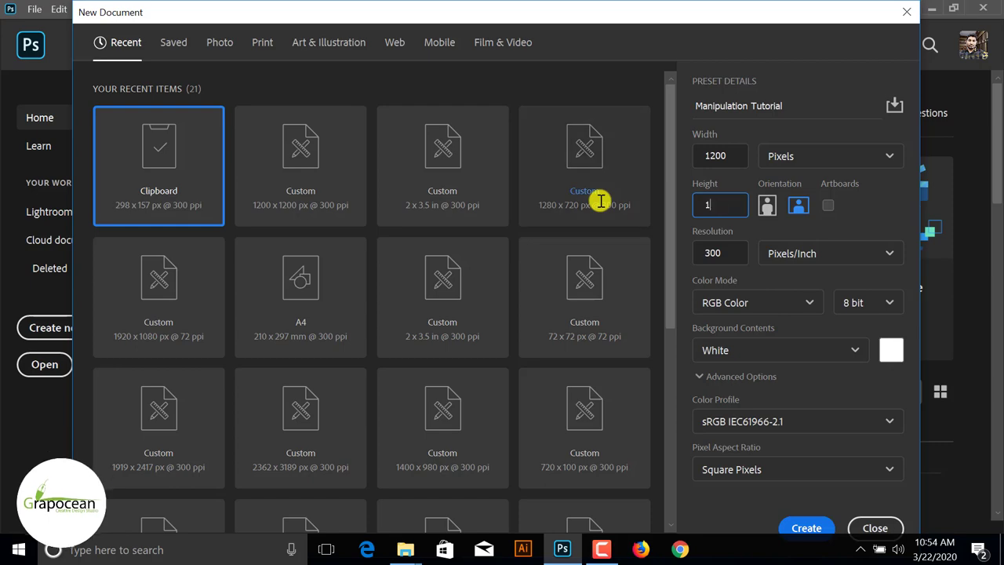
{"action": "type", "text": "200"}
{"action": "left_click", "coordinate": [807, 527]}
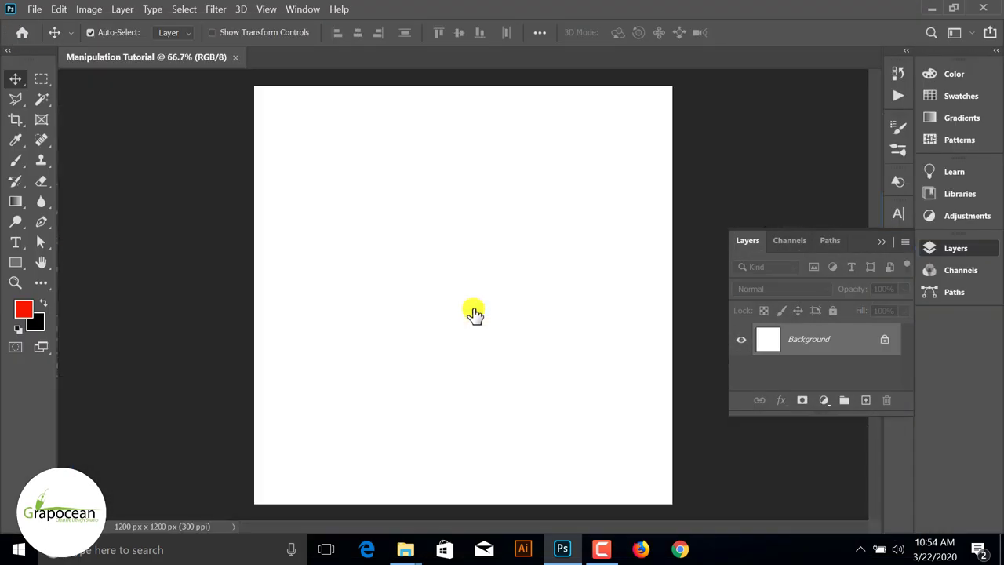
Step: Open the stormy sky, smoke, girl PSD and lava stock images together via File > Open
{"action": "left_click", "coordinate": [887, 240]}
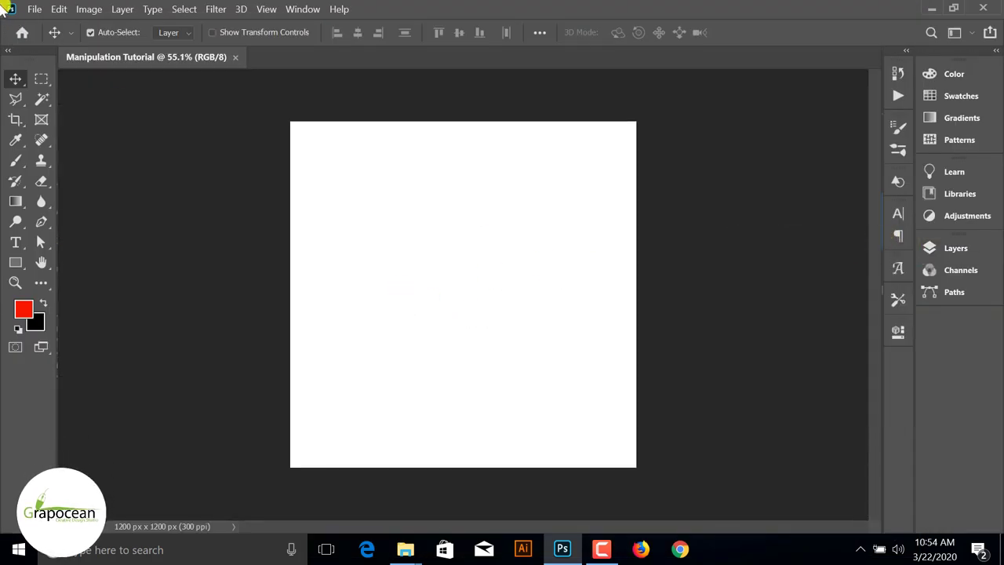
{"action": "left_click", "coordinate": [35, 8]}
{"action": "left_click", "coordinate": [47, 36]}
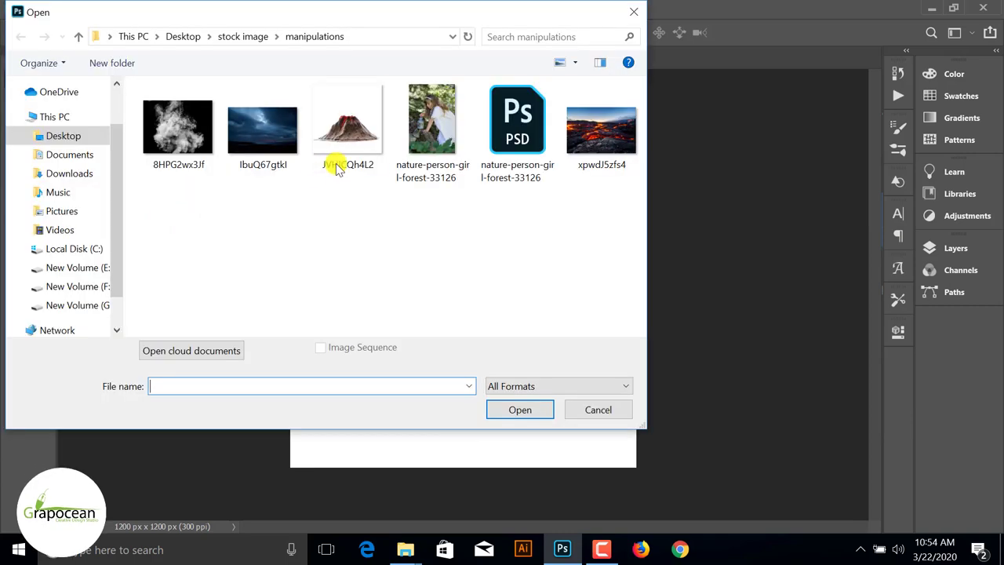
{"action": "left_click", "coordinate": [263, 129], "text": "ctrl"}
{"action": "left_click", "coordinate": [178, 130], "text": "ctrl"}
{"action": "left_click", "coordinate": [518, 125], "text": "ctrl"}
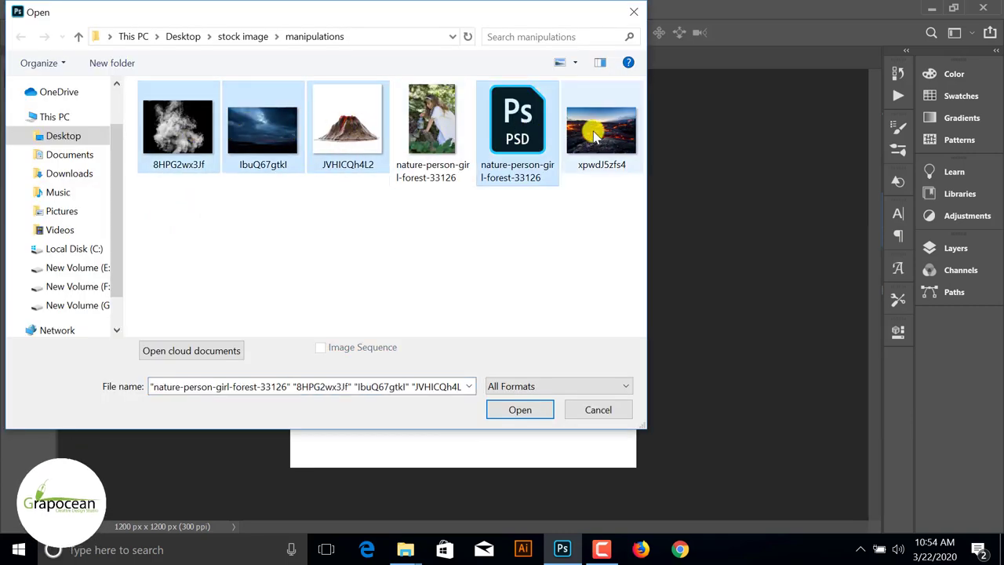
{"action": "left_click", "coordinate": [602, 129], "text": "ctrl"}
{"action": "left_click", "coordinate": [543, 420]}
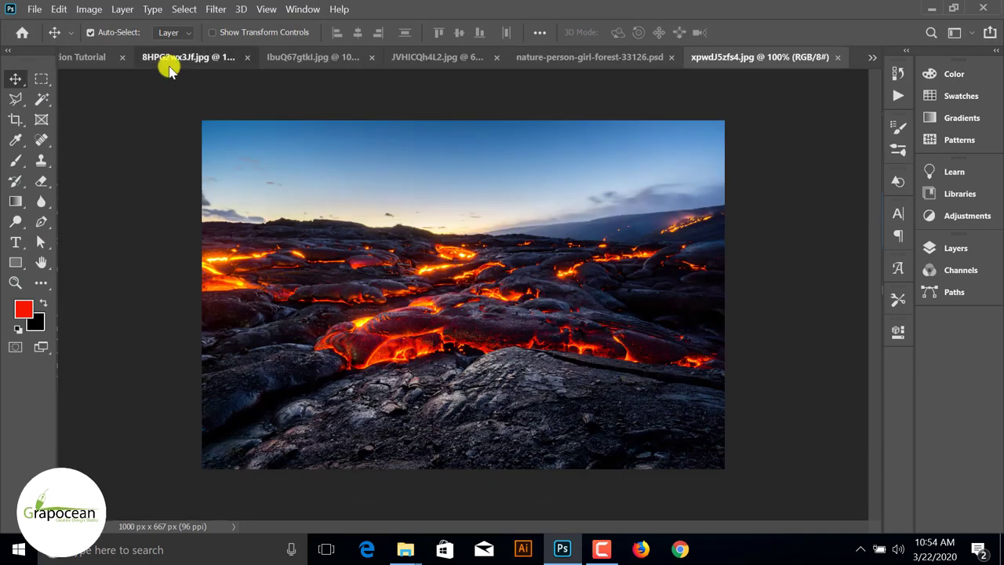
Step: Browse the open tabs: smoke, Manipulation Tutorial, lava, girl cutout, then the volcano
{"action": "left_click", "coordinate": [169, 69]}
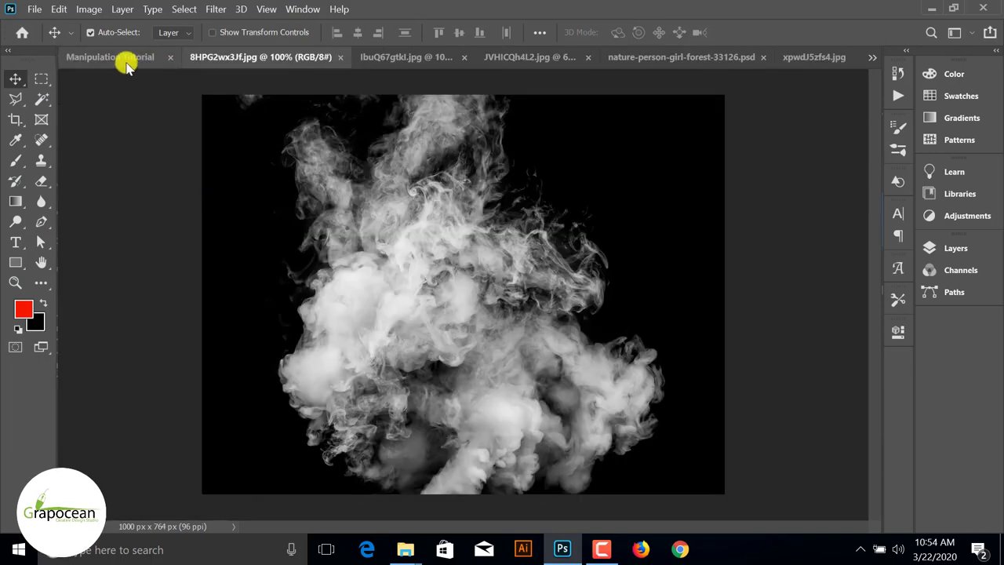
{"action": "left_click", "coordinate": [114, 58]}
{"action": "left_click", "coordinate": [875, 60]}
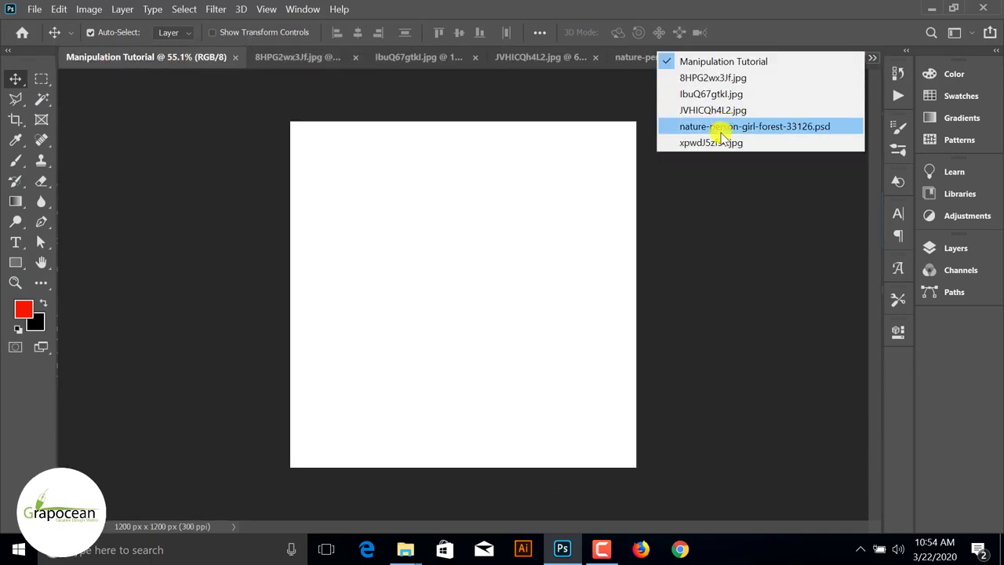
{"action": "left_click", "coordinate": [717, 143]}
{"action": "left_click", "coordinate": [872, 58]}
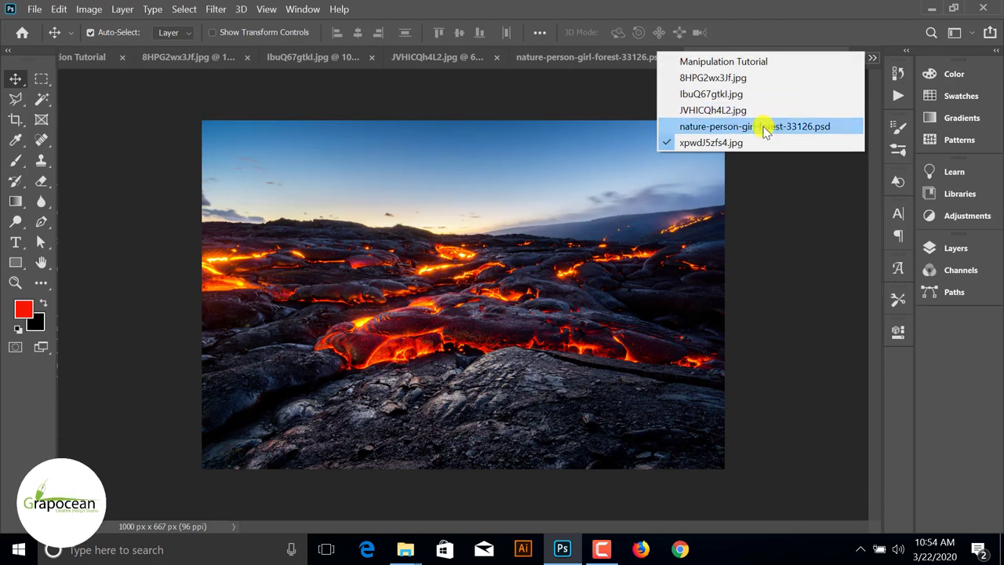
{"action": "left_click", "coordinate": [763, 128]}
{"action": "left_click", "coordinate": [873, 55]}
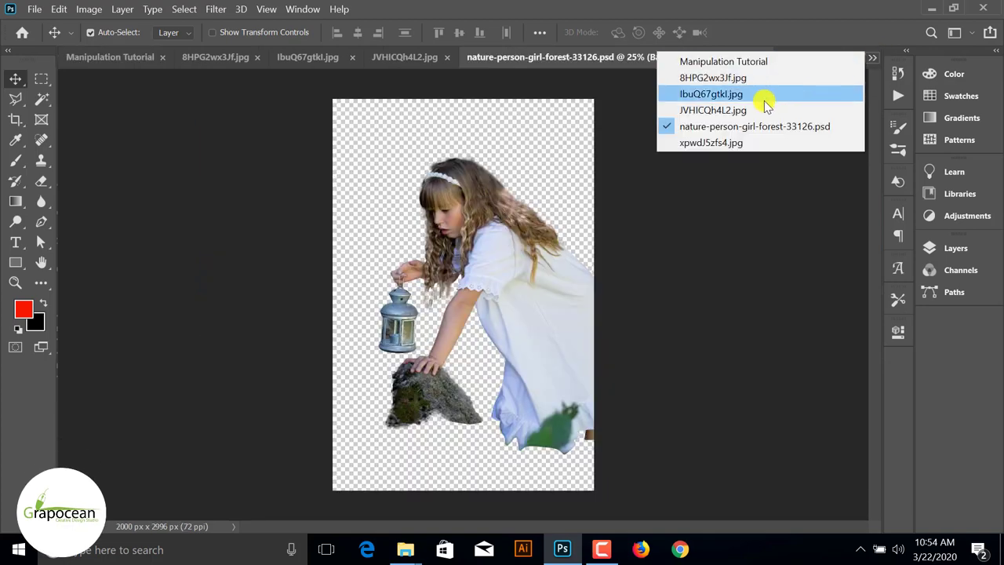
{"action": "left_click", "coordinate": [749, 111]}
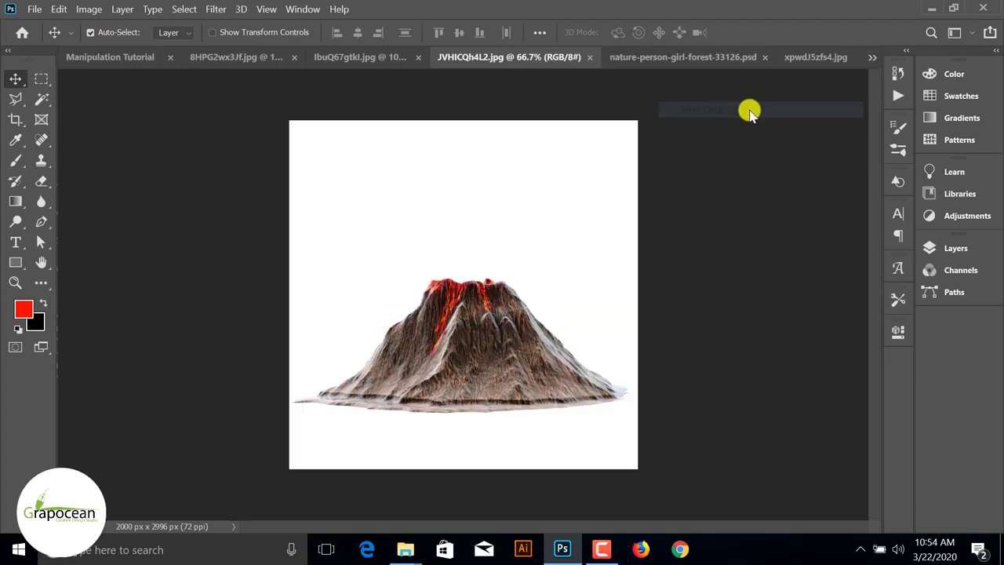
Step: Mask the volcano off its white background and drag it into the Manipulation Tutorial document
{"action": "left_click", "coordinate": [951, 249]}
{"action": "left_click", "coordinate": [886, 340]}
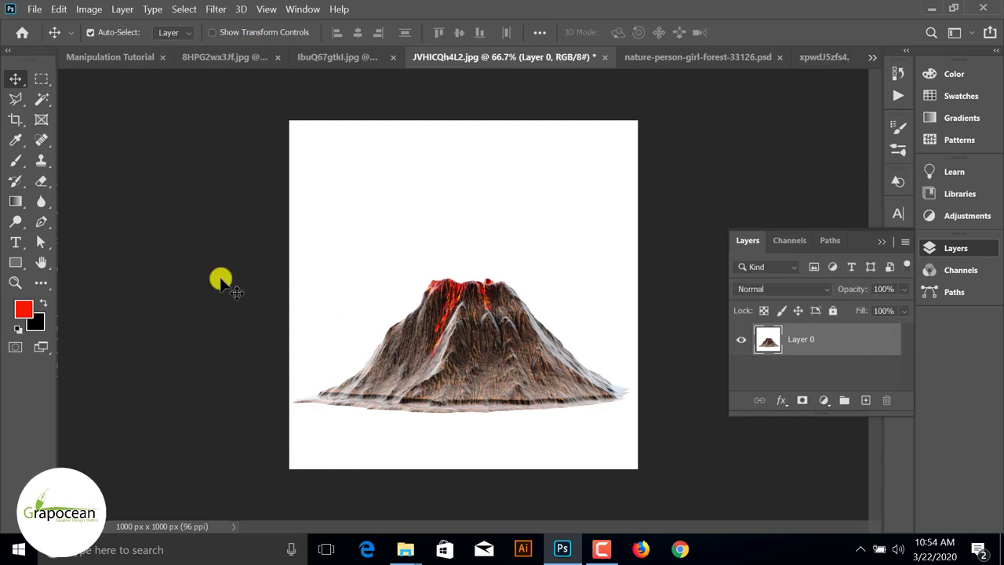
{"action": "key", "text": "w"}
{"action": "left_click", "coordinate": [353, 161]}
{"action": "key", "text": "ctrl+shift+i"}
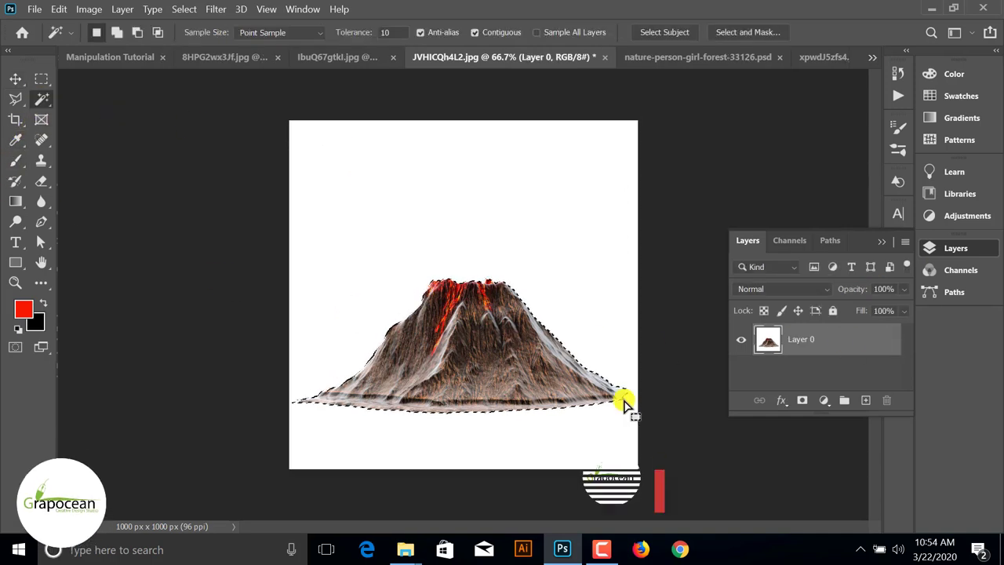
{"action": "left_click", "coordinate": [802, 400]}
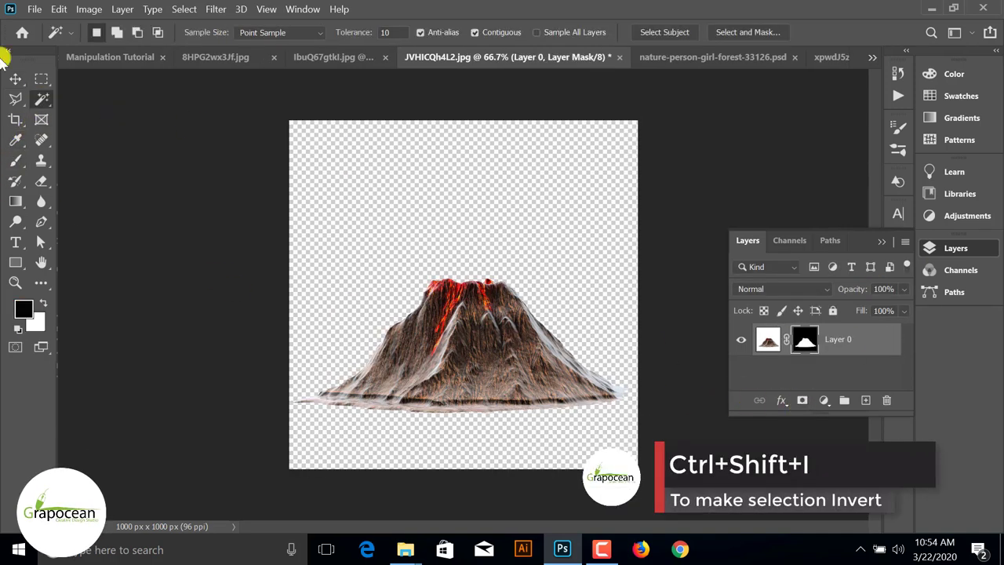
{"action": "left_click", "coordinate": [14, 86]}
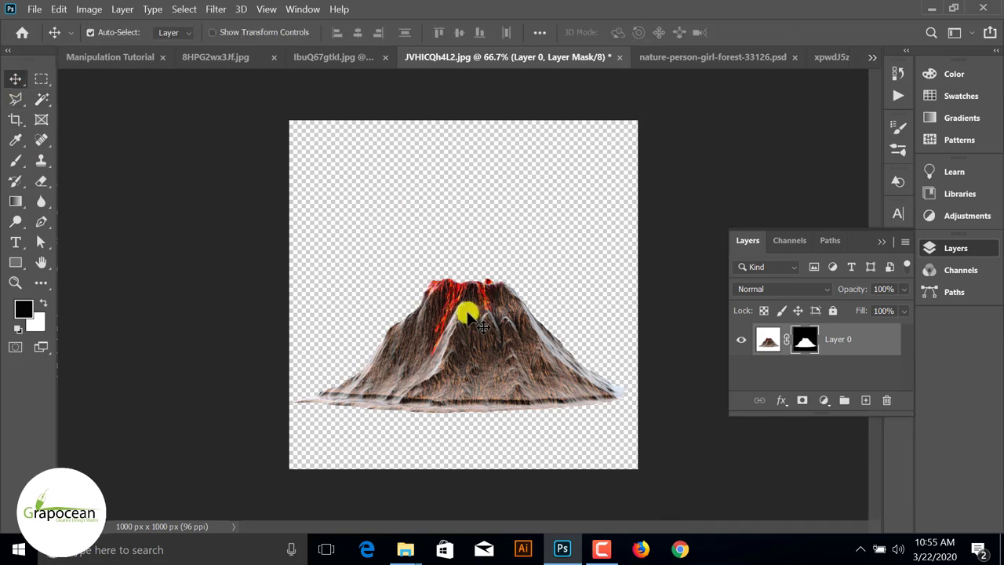
{"action": "left_click_drag", "start_coordinate": [468, 315], "coordinate": [464, 341]}
Step: Bring the cut-out girl from her PSD into the Manipulation Tutorial composite
{"action": "left_click", "coordinate": [362, 58]}
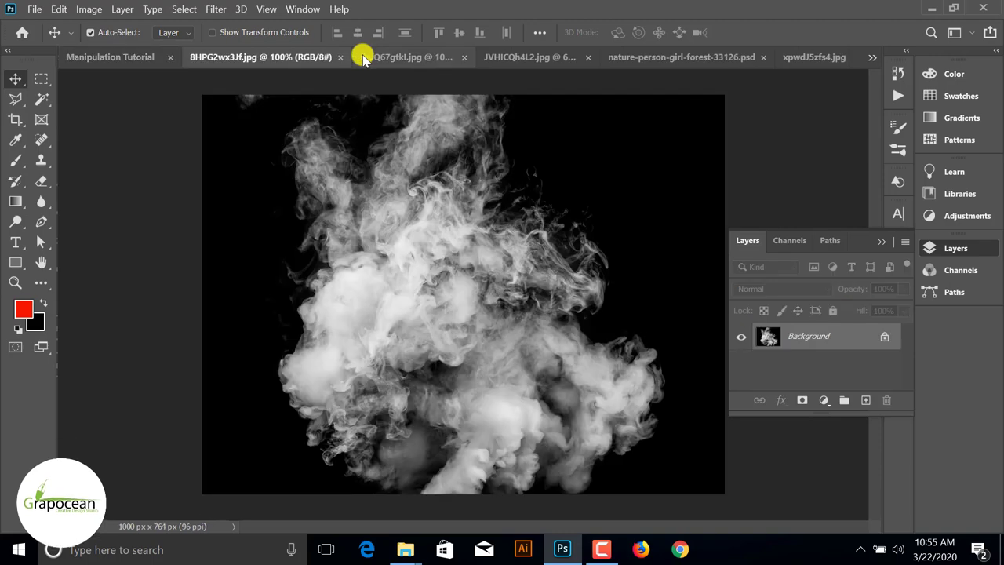
{"action": "left_click", "coordinate": [434, 58]}
{"action": "left_click", "coordinate": [517, 59]}
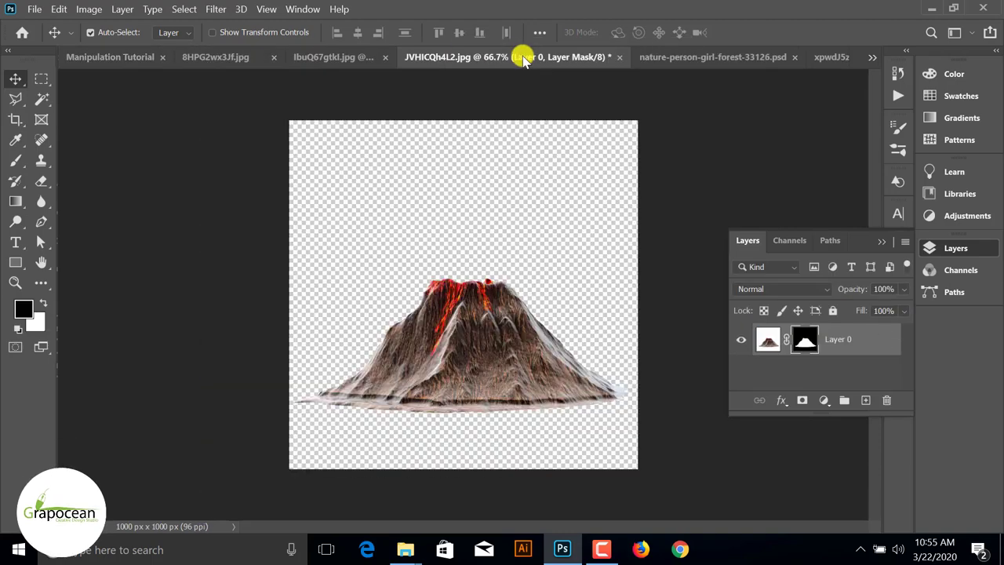
{"action": "left_click", "coordinate": [682, 63]}
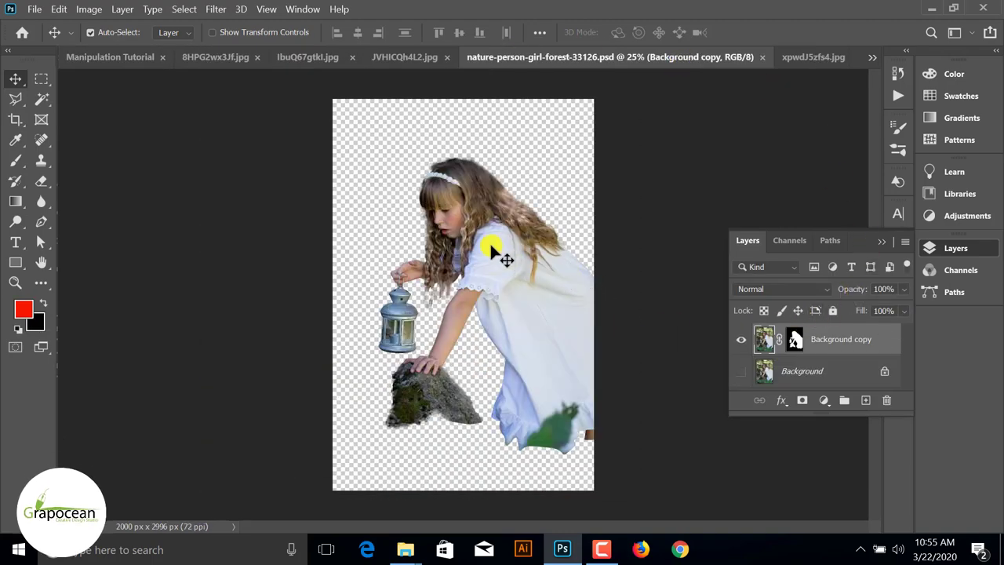
{"action": "left_click_drag", "start_coordinate": [494, 251], "coordinate": [549, 338]}
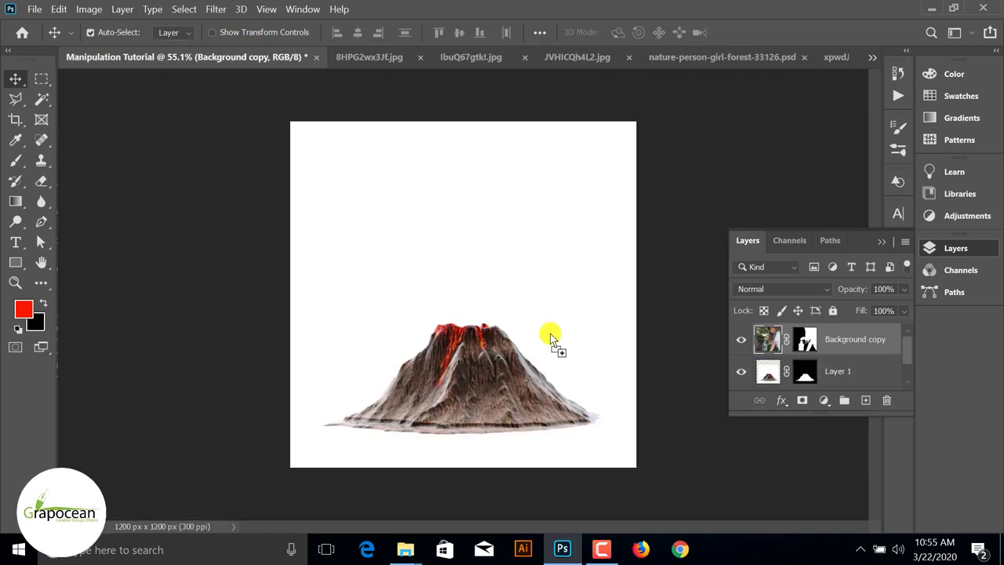
Step: Scale the girl to about 46.89% and position her leaning over the volcano
{"action": "key", "text": "ctrl+t"}
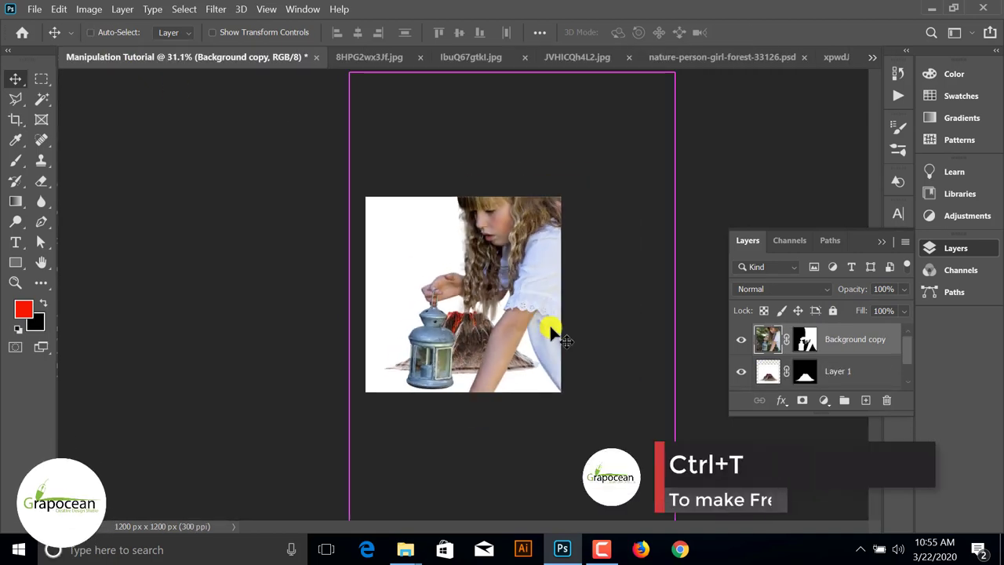
{"action": "key", "text": "ctrl+t"}
{"action": "left_click_drag", "start_coordinate": [668, 72], "coordinate": [619, 224]}
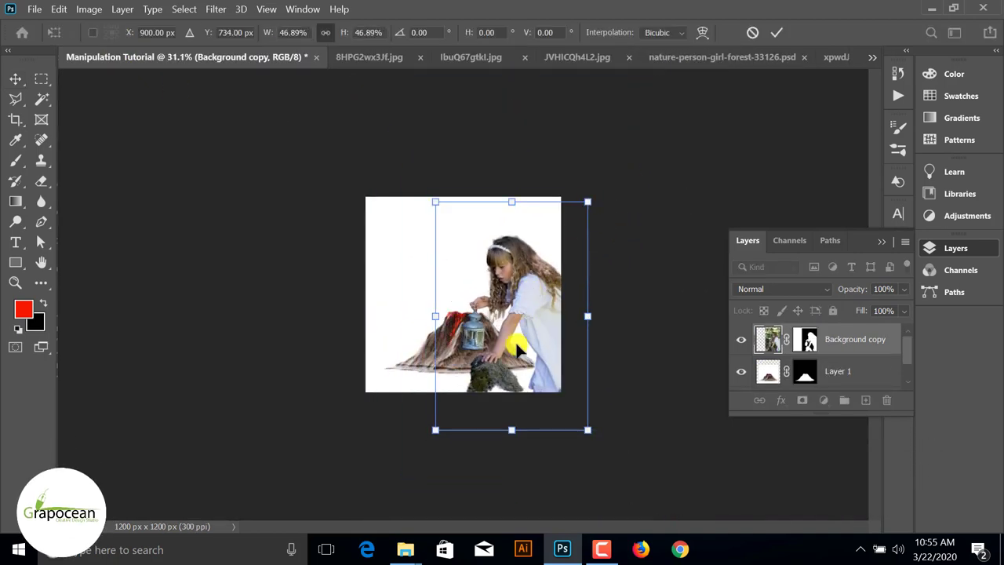
{"action": "left_click_drag", "start_coordinate": [517, 346], "coordinate": [497, 322]}
{"action": "left_click_drag", "start_coordinate": [459, 355], "coordinate": [476, 367]}
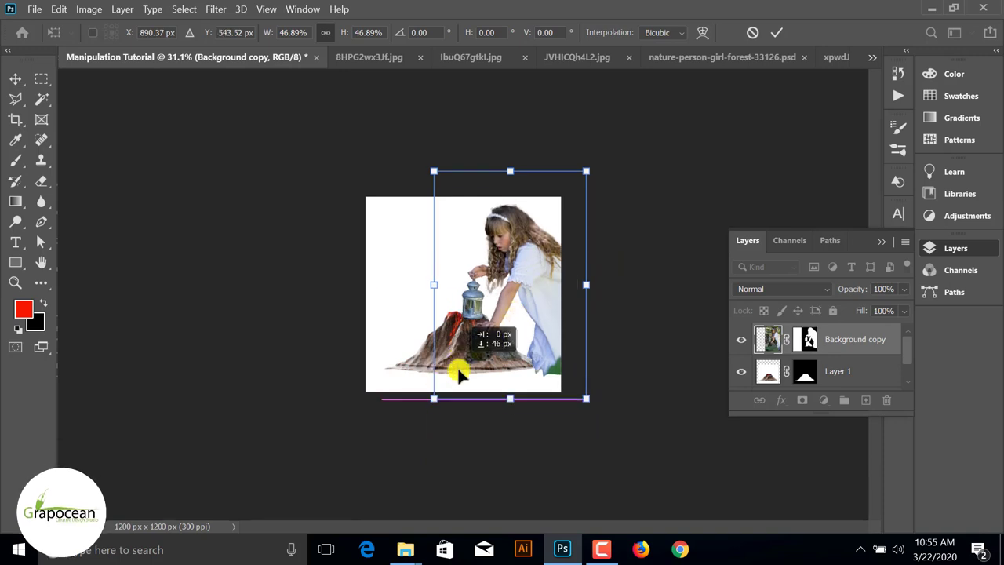
{"action": "left_click", "coordinate": [776, 32]}
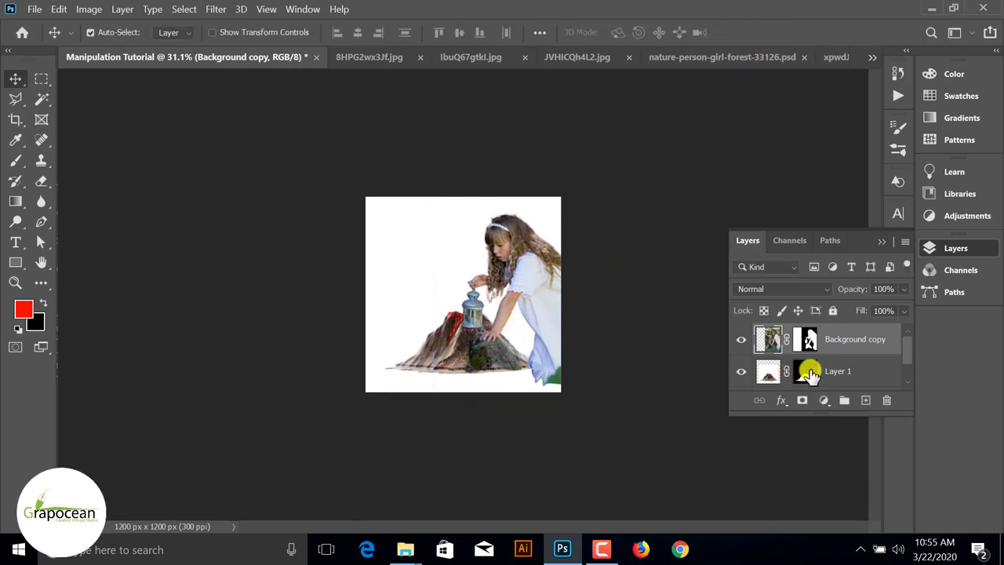
Step: Shift the volcano layer so it sits under the girl's hands
{"action": "left_click", "coordinate": [776, 375]}
{"action": "scroll", "coordinate": [539, 279], "scroll_direction": "up", "scroll_amount": 2}
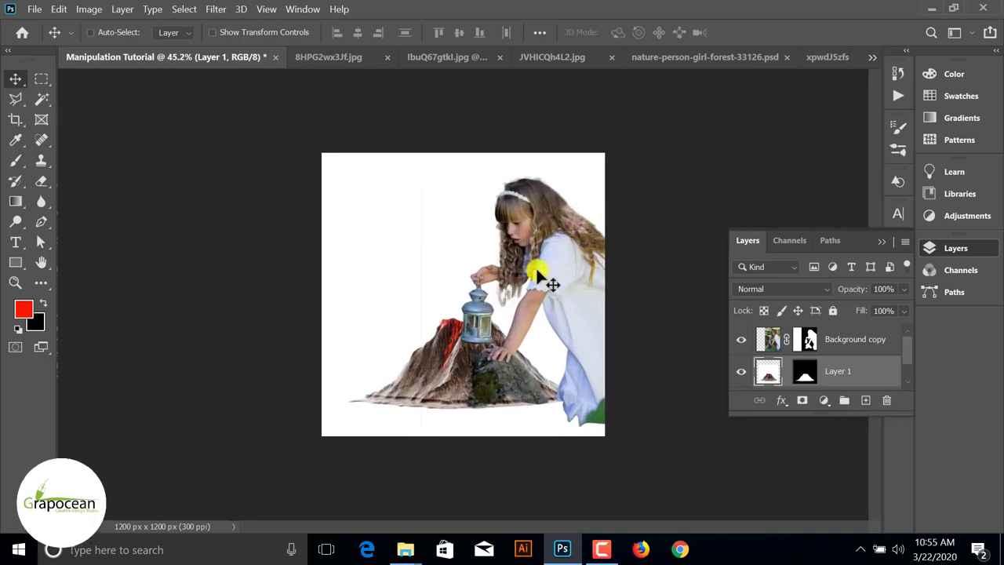
{"action": "left_click_drag", "start_coordinate": [535, 266], "coordinate": [560, 264]}
Step: Scale the girl to 86.33% and move her so her hand rests on the volcano
{"action": "key", "text": "ctrl+t"}
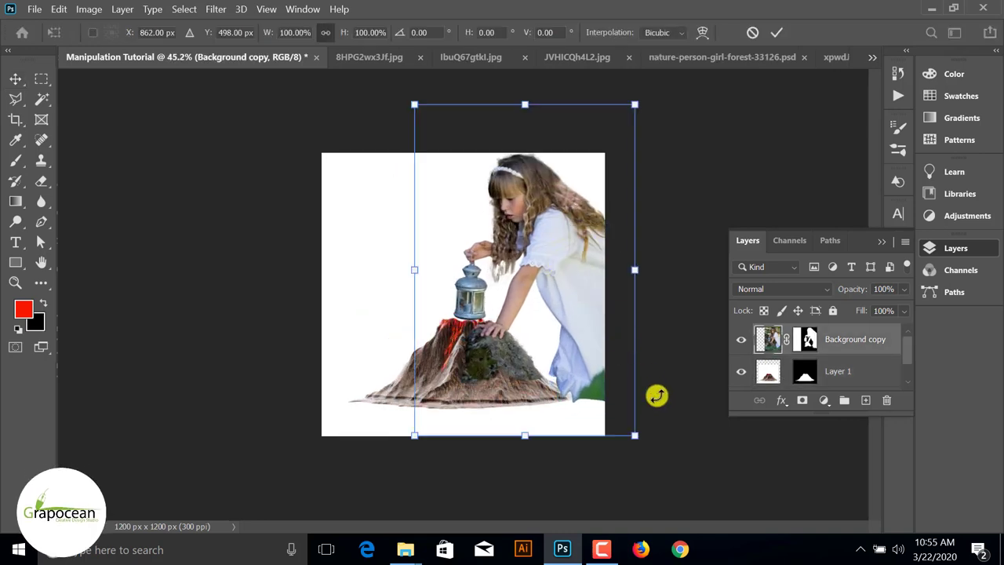
{"action": "left_click_drag", "start_coordinate": [635, 437], "coordinate": [627, 423]}
{"action": "left_click_drag", "start_coordinate": [550, 312], "coordinate": [552, 320]}
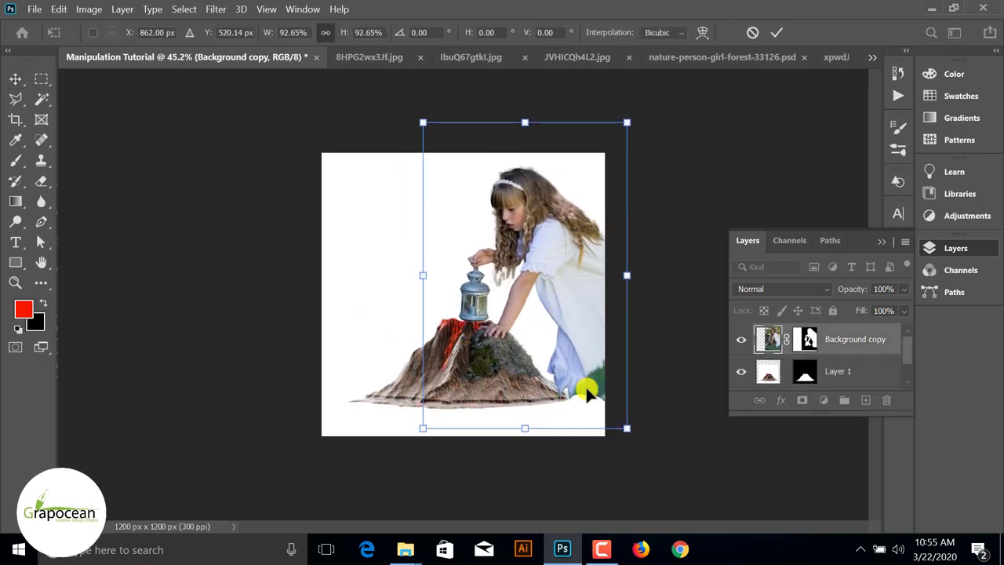
{"action": "left_click_drag", "start_coordinate": [627, 428], "coordinate": [613, 415]}
{"action": "left_click_drag", "start_coordinate": [553, 377], "coordinate": [563, 382]}
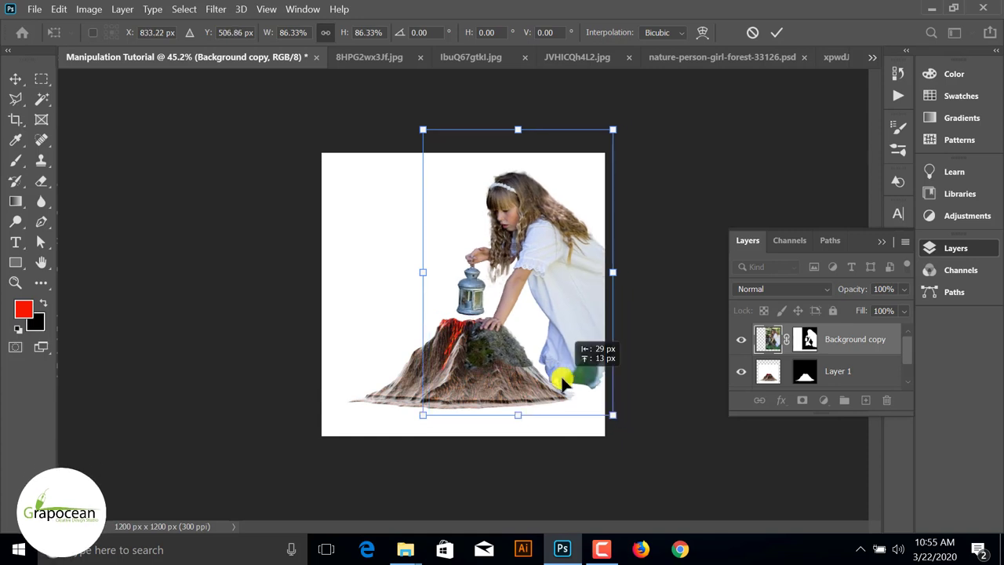
{"action": "left_click", "coordinate": [776, 32]}
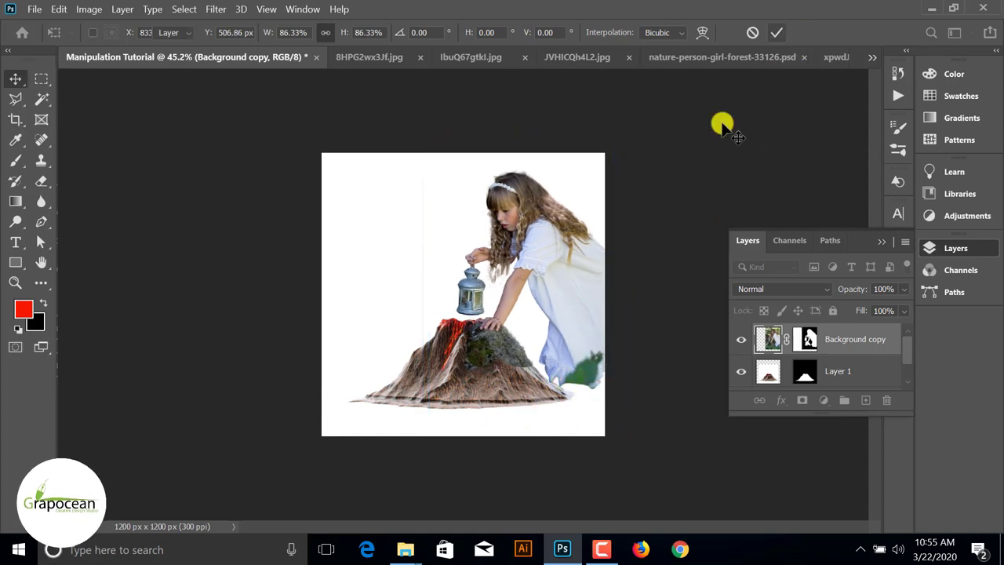
{"action": "scroll", "coordinate": [489, 269], "scroll_direction": "up", "scroll_amount": 3}
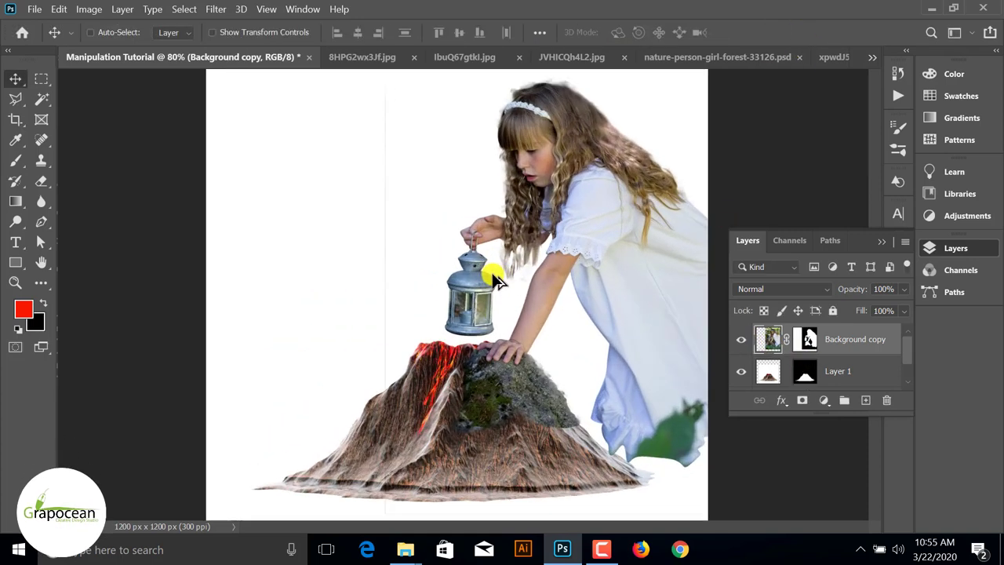
Step: Set up a black, 100% opacity, size-100 brush on the girl layer's mask
{"action": "left_click", "coordinate": [14, 161]}
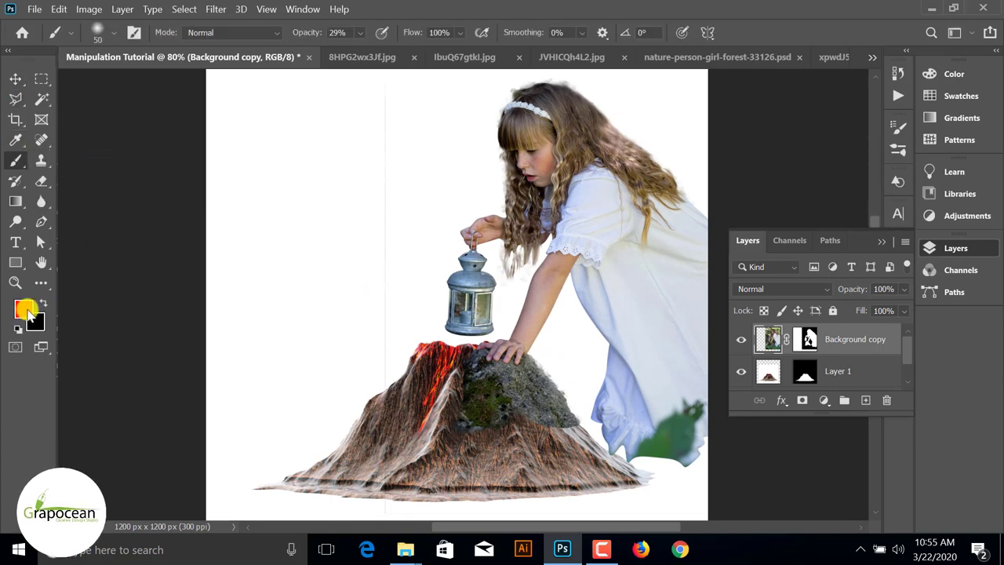
{"action": "left_click", "coordinate": [806, 339]}
{"action": "key", "text": "d"}
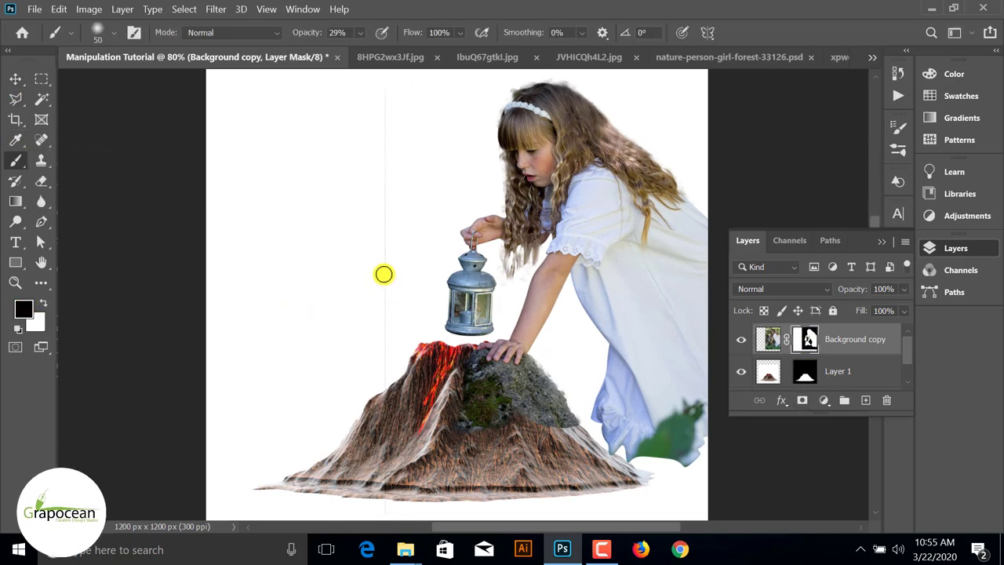
{"action": "left_click_drag", "start_coordinate": [310, 39], "coordinate": [410, 33]}
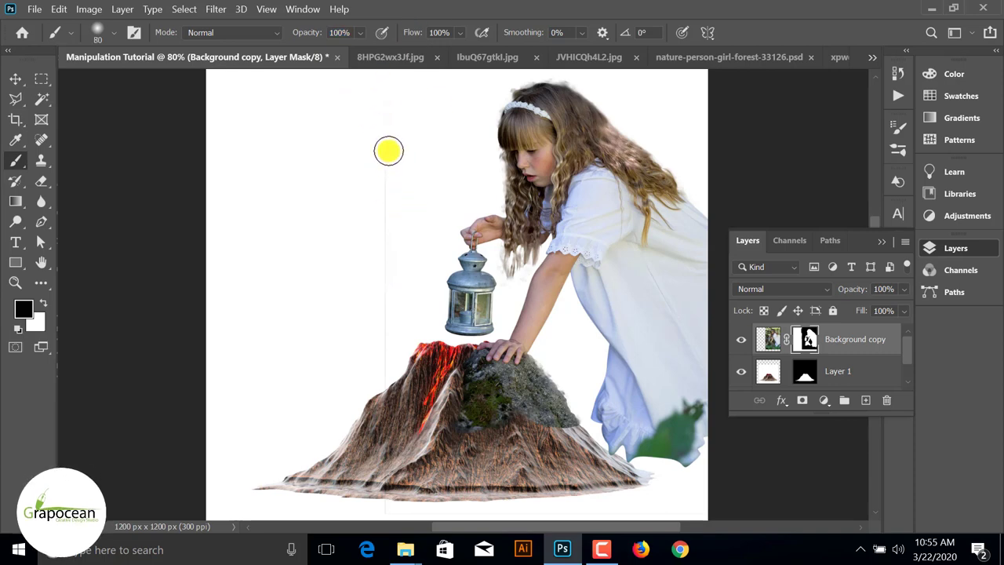
{"action": "key", "text": "bracketright"}
{"action": "key", "text": "bracketright"}
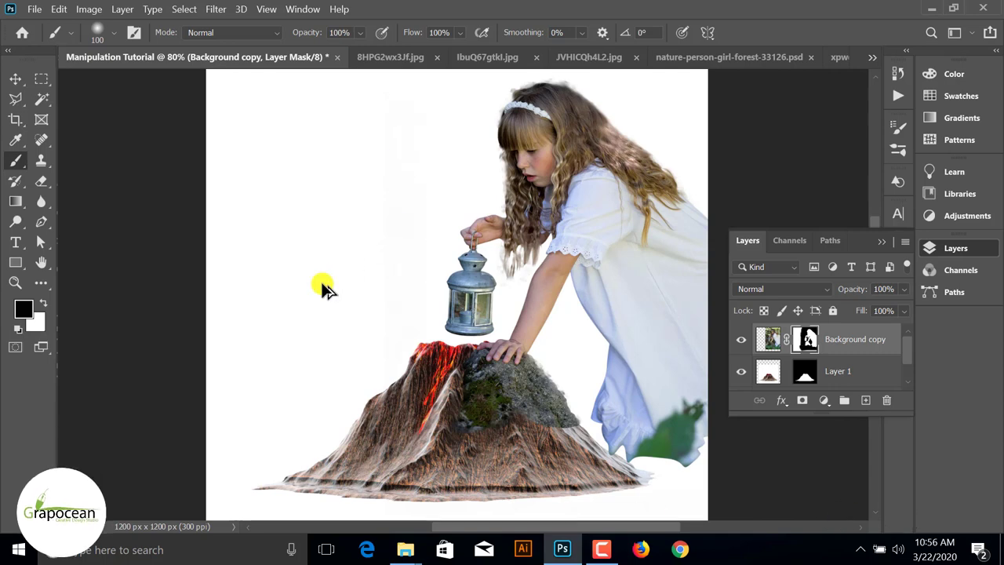
Step: Paint black over the rock under her hand to reveal the volcano slope and lava streaks
{"action": "scroll", "coordinate": [325, 289], "scroll_direction": "down", "scroll_amount": 2}
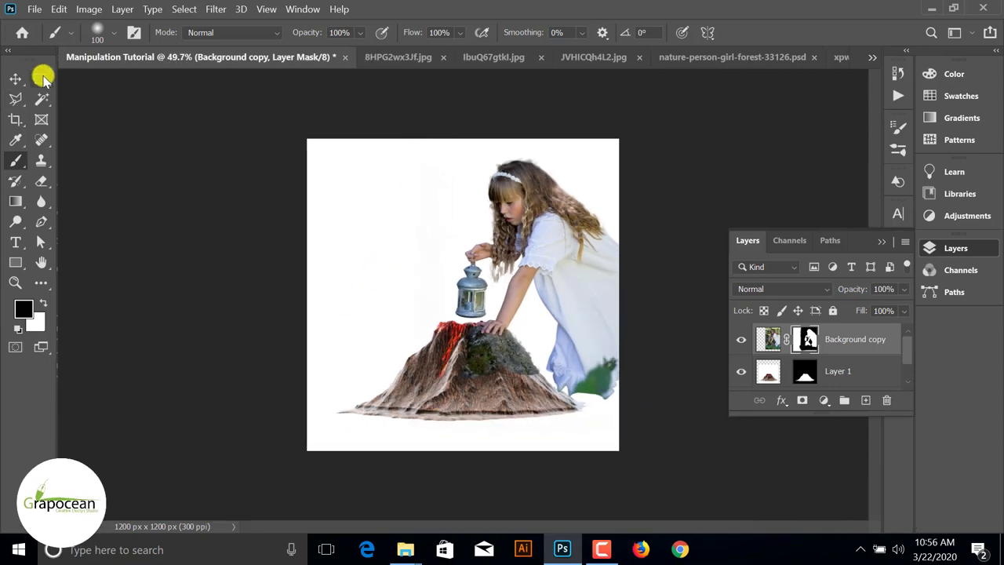
{"action": "left_click", "coordinate": [14, 80]}
{"action": "scroll", "coordinate": [516, 377], "scroll_direction": "up", "scroll_amount": 4}
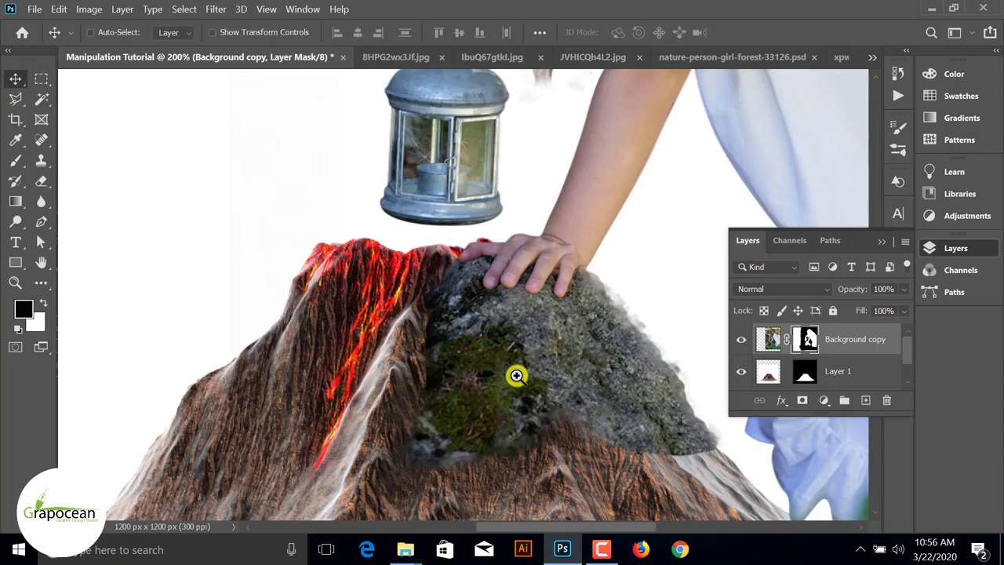
{"action": "left_click", "coordinate": [16, 160]}
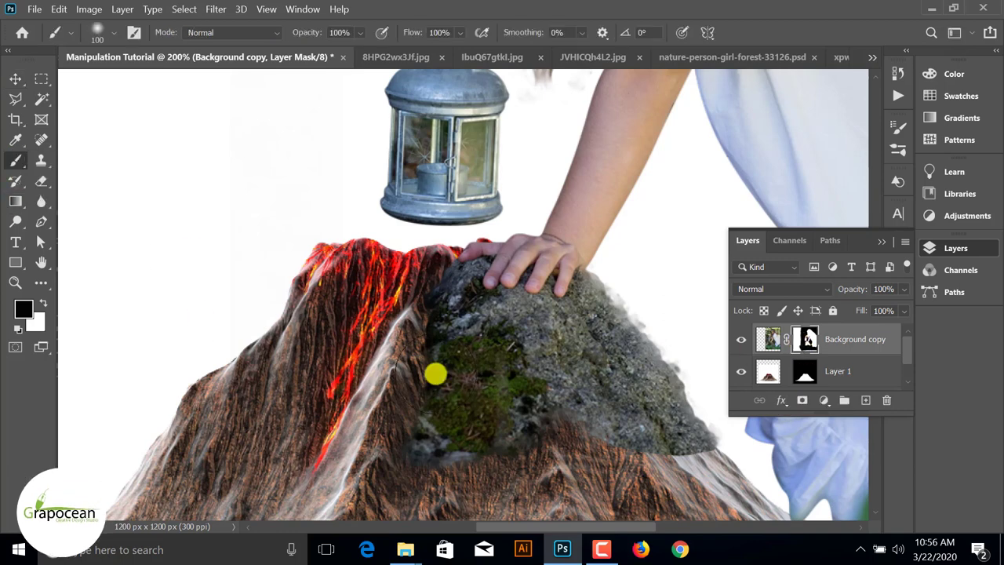
{"action": "mouse_move", "coordinate": [434, 372]}
{"action": "left_mouse_down"}
{"action": "mouse_move", "coordinate": [477, 426]}
{"action": "mouse_move", "coordinate": [433, 363]}
{"action": "left_mouse_up"}
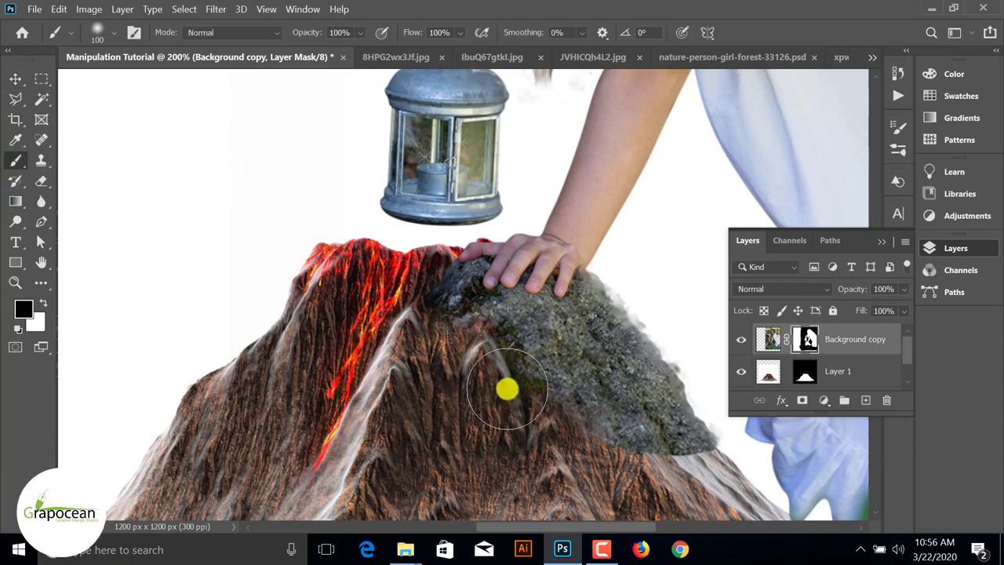
{"action": "mouse_move", "coordinate": [562, 404]}
{"action": "left_mouse_down"}
{"action": "mouse_move", "coordinate": [656, 415]}
{"action": "mouse_move", "coordinate": [648, 294]}
{"action": "mouse_move", "coordinate": [643, 344]}
{"action": "left_mouse_up"}
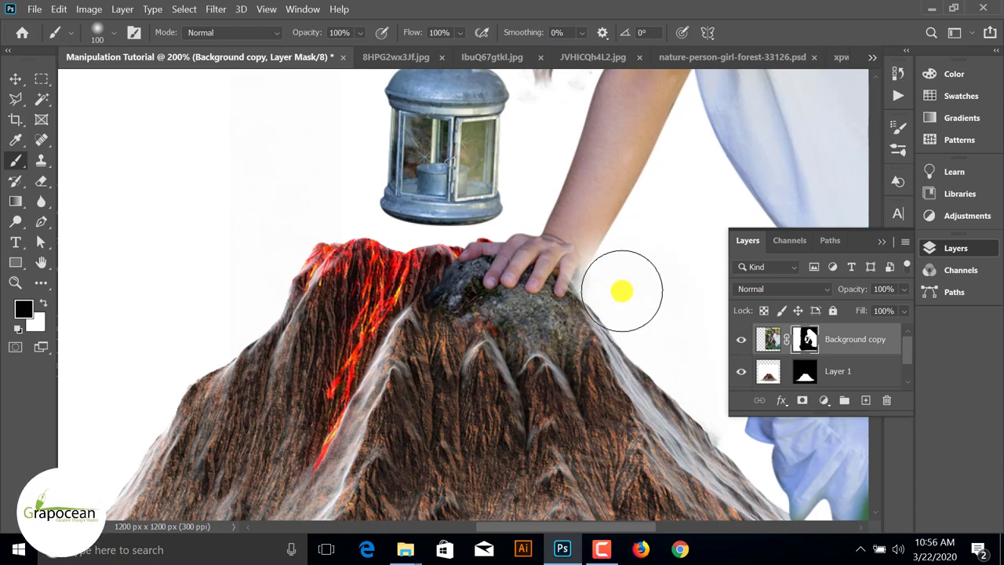
{"action": "mouse_move", "coordinate": [676, 330]}
{"action": "left_mouse_down"}
{"action": "mouse_move", "coordinate": [551, 359]}
{"action": "mouse_move", "coordinate": [389, 317]}
{"action": "left_mouse_up"}
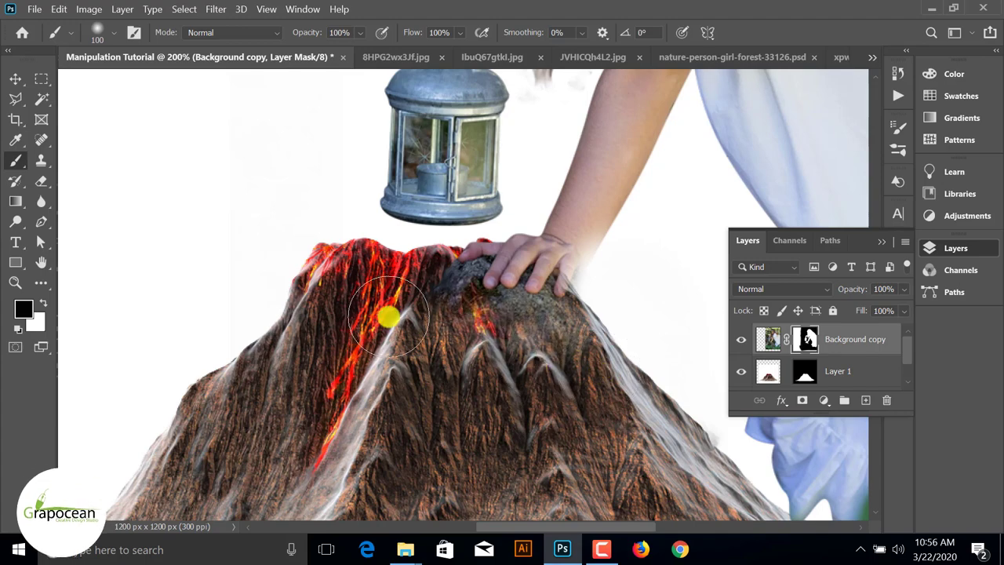
{"action": "scroll", "coordinate": [461, 357], "scroll_direction": "down", "scroll_amount": 5}
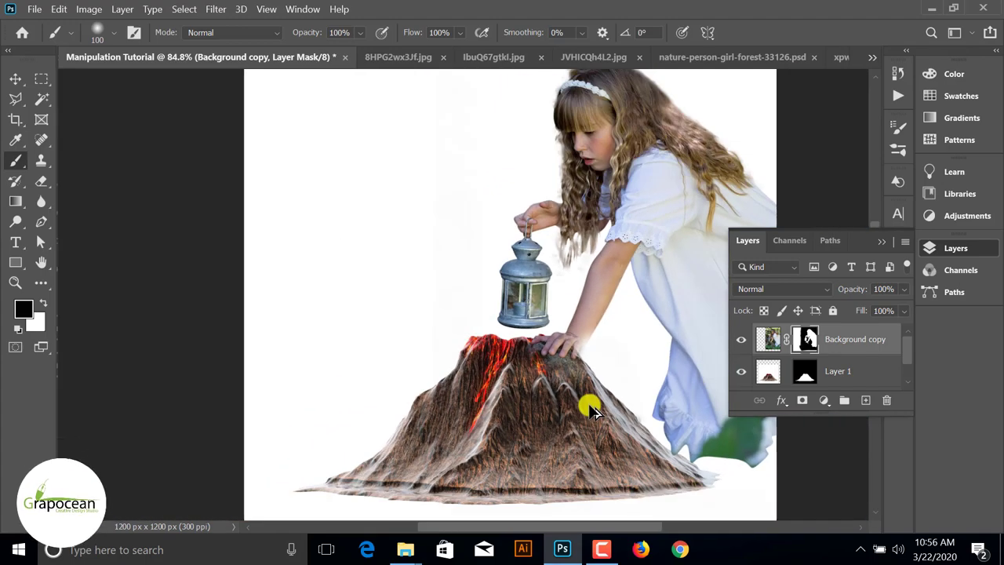
{"action": "scroll", "coordinate": [608, 376], "scroll_direction": "up", "scroll_amount": 2}
{"action": "scroll", "coordinate": [620, 354], "scroll_direction": "up", "scroll_amount": 3}
{"action": "scroll", "coordinate": [540, 316], "scroll_direction": "up", "scroll_amount": 2}
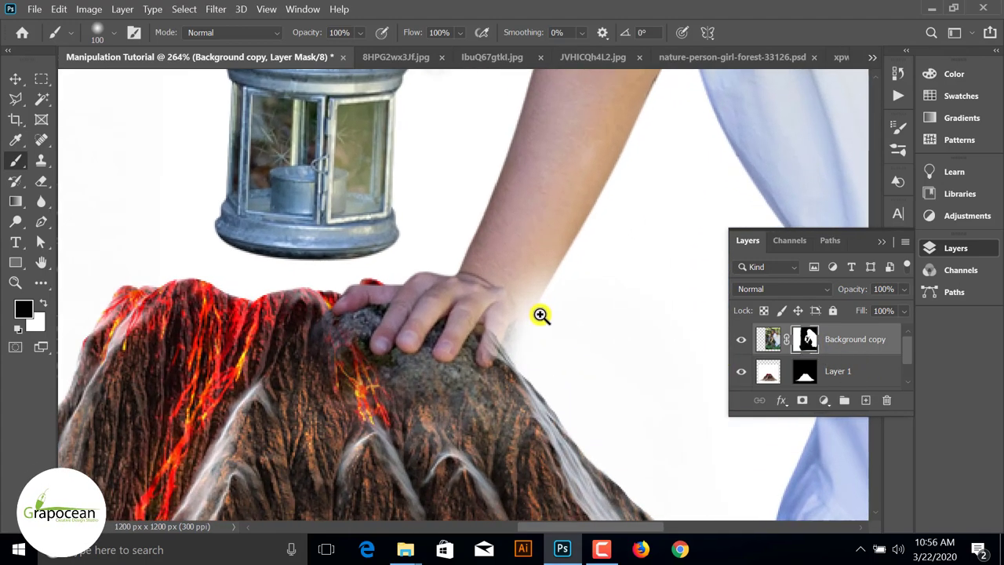
{"action": "scroll", "coordinate": [538, 274], "scroll_direction": "up", "scroll_amount": 2}
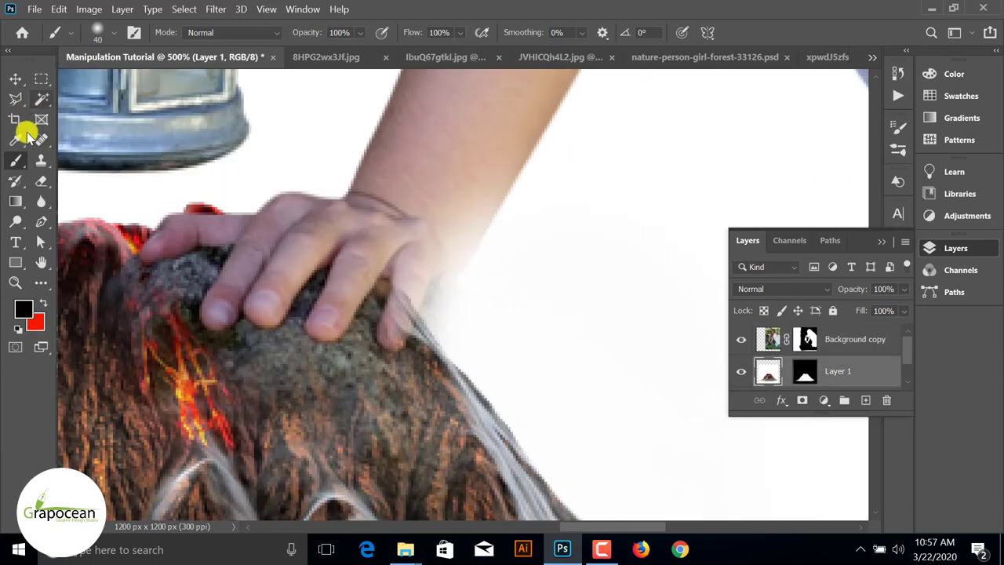
Step: Set the background colour to white in the Color Picker
{"action": "right_click", "coordinate": [19, 140]}
{"action": "left_click", "coordinate": [55, 159]}
{"action": "left_click", "coordinate": [35, 322]}
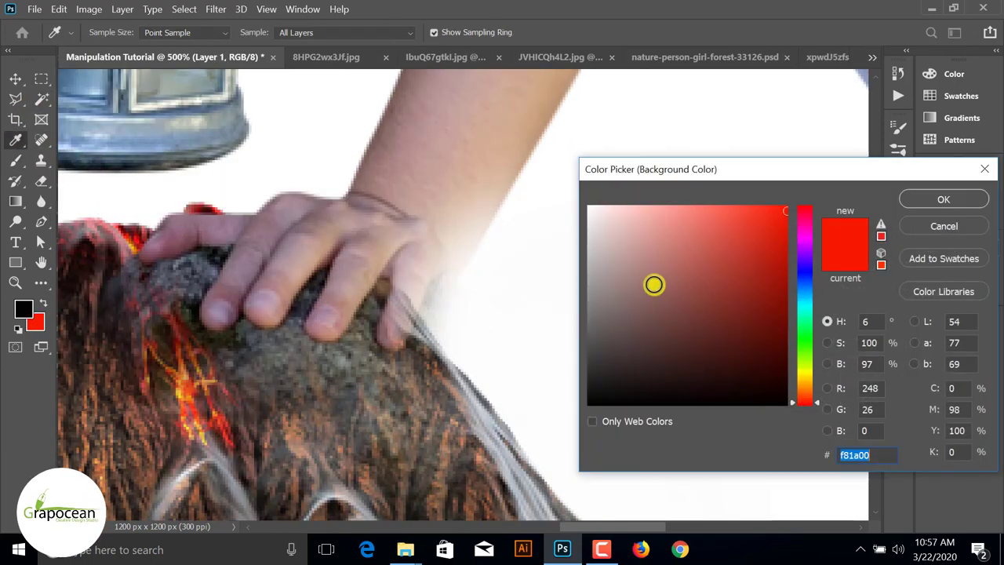
{"action": "left_click", "coordinate": [943, 199]}
{"action": "key", "text": "b"}
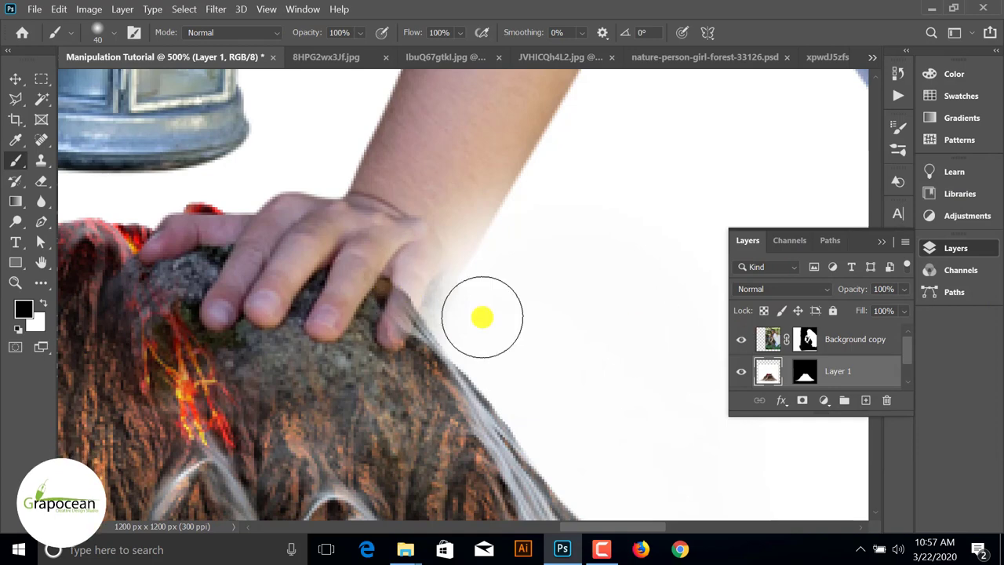
Step: Brush along the hand's edge on the girl's mask to restore her wrist
{"action": "left_click", "coordinate": [808, 373]}
{"action": "left_click", "coordinate": [785, 339]}
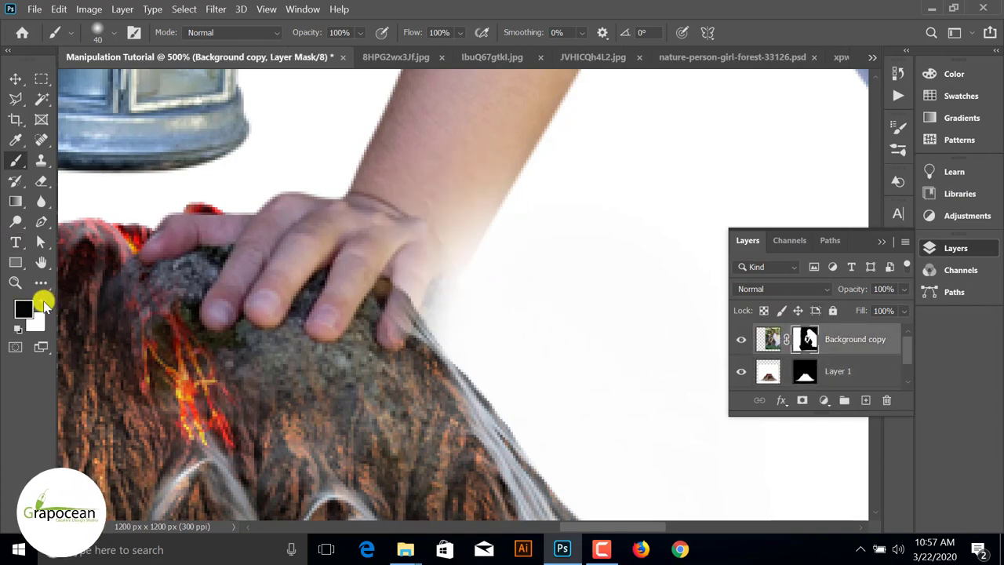
{"action": "mouse_move", "coordinate": [410, 209]}
{"action": "left_mouse_down"}
{"action": "mouse_move", "coordinate": [446, 188]}
{"action": "mouse_move", "coordinate": [426, 209]}
{"action": "left_mouse_up"}
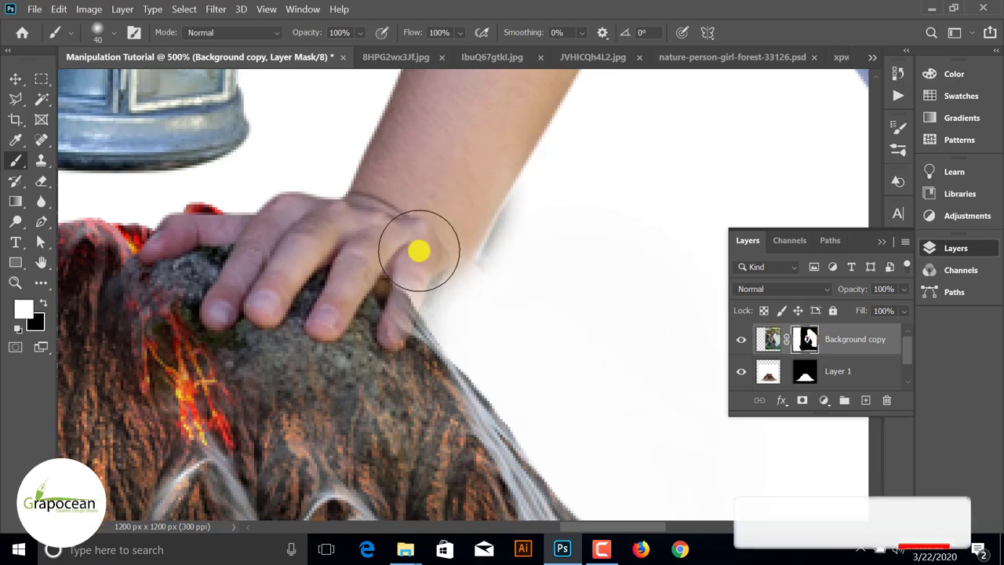
{"action": "scroll", "coordinate": [470, 318], "scroll_direction": "down", "scroll_amount": 3}
{"action": "scroll", "coordinate": [473, 321], "scroll_direction": "down", "scroll_amount": 3}
{"action": "scroll", "coordinate": [492, 320], "scroll_direction": "up", "scroll_amount": 2}
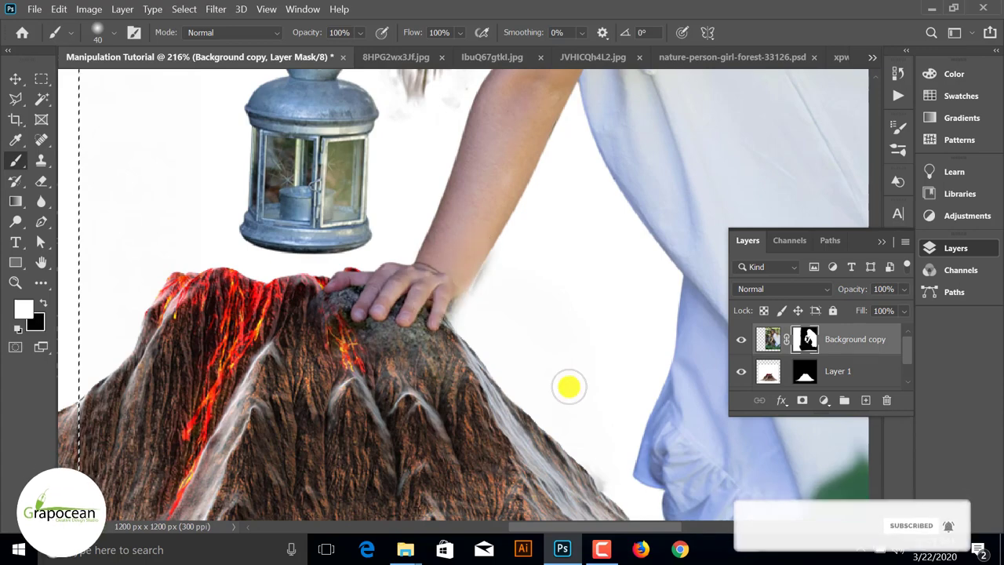
Step: Load the girl's mask as a selection and restore the arm's right edge near the wrist
{"action": "left_click", "coordinate": [808, 339], "text": "ctrl"}
{"action": "left_click", "coordinate": [478, 278]}
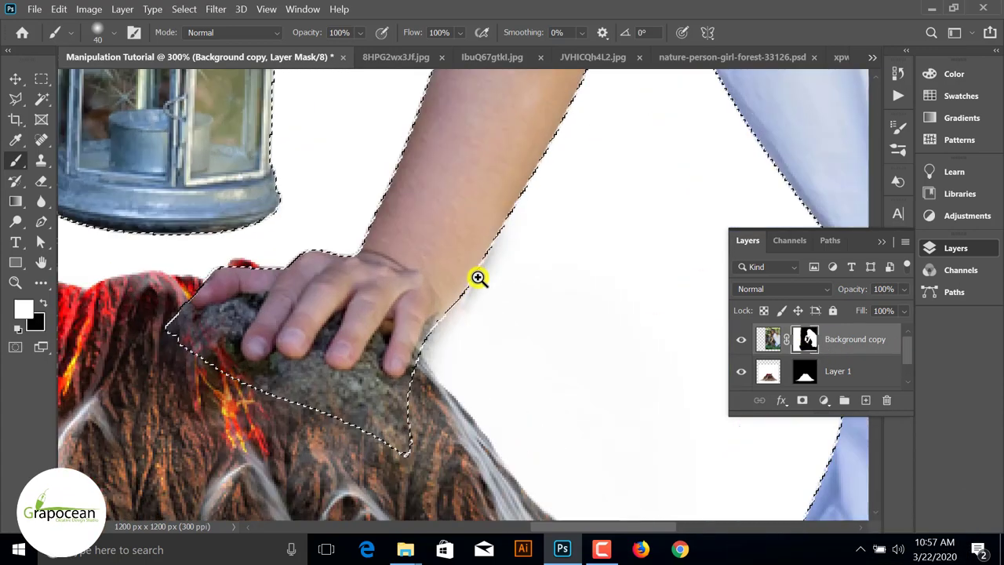
{"action": "left_click_drag", "start_coordinate": [399, 348], "coordinate": [542, 196]}
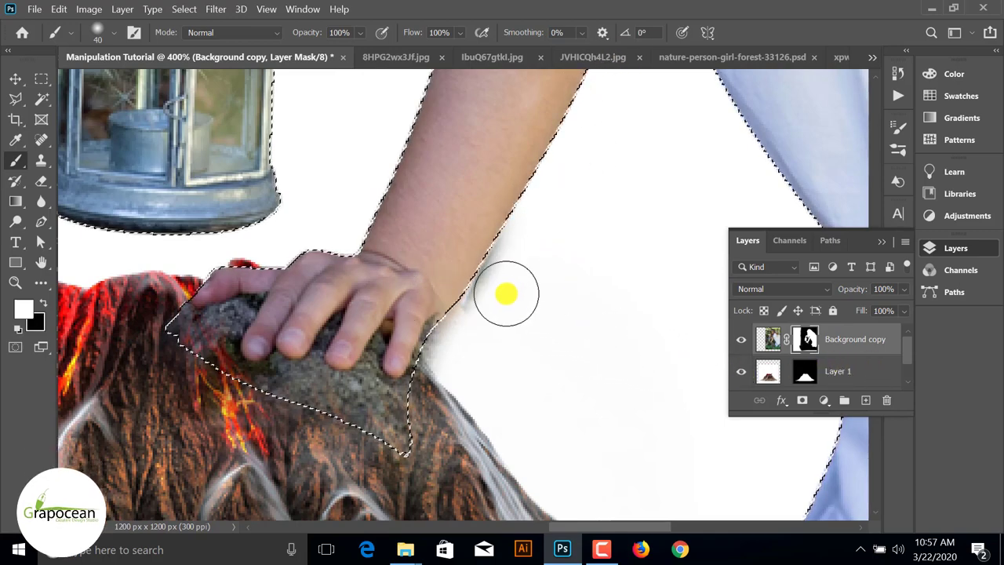
{"action": "left_click_drag", "start_coordinate": [509, 291], "coordinate": [480, 320]}
Step: With black and an inverted selection, clean background around the hair ends, then deselect
{"action": "left_click", "coordinate": [43, 303]}
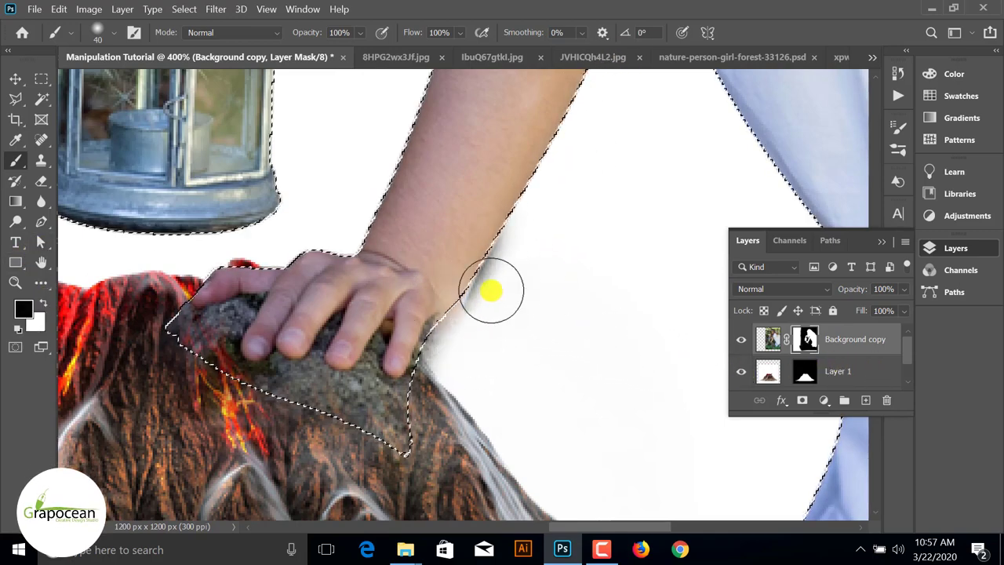
{"action": "key", "text": "ctrl+shift+i"}
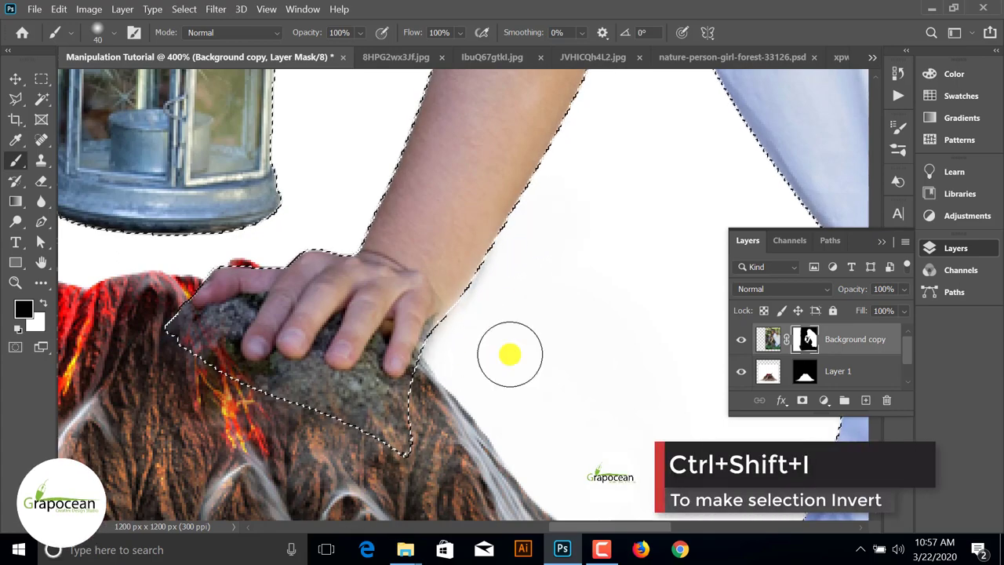
{"action": "scroll", "coordinate": [511, 354], "scroll_direction": "down", "scroll_amount": 4}
{"action": "scroll", "coordinate": [509, 329], "scroll_direction": "down", "scroll_amount": 2}
{"action": "scroll", "coordinate": [481, 287], "scroll_direction": "up", "scroll_amount": 4}
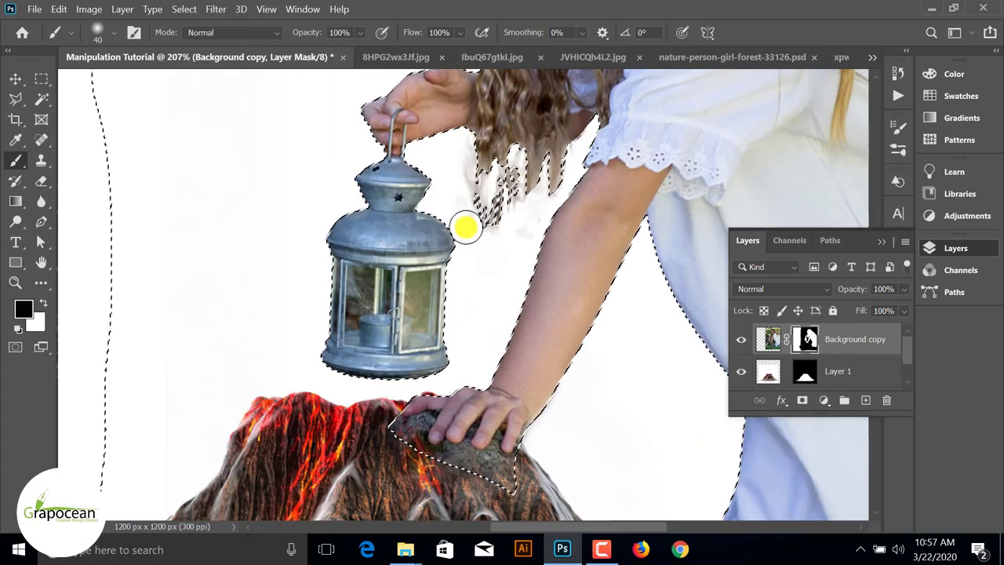
{"action": "mouse_move", "coordinate": [461, 208]}
{"action": "left_mouse_down"}
{"action": "mouse_move", "coordinate": [511, 227]}
{"action": "mouse_move", "coordinate": [581, 171]}
{"action": "left_mouse_up"}
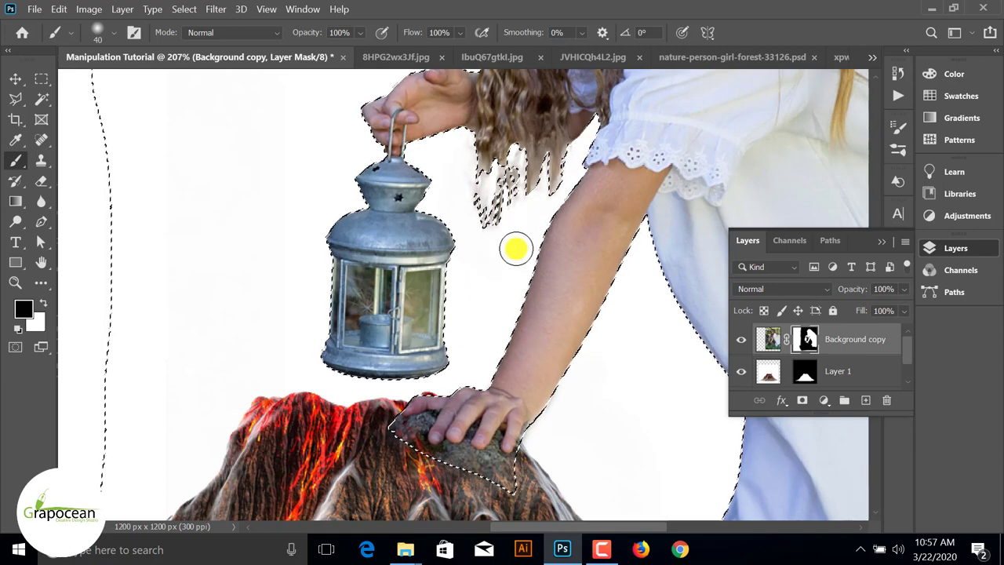
{"action": "left_click", "coordinate": [42, 79]}
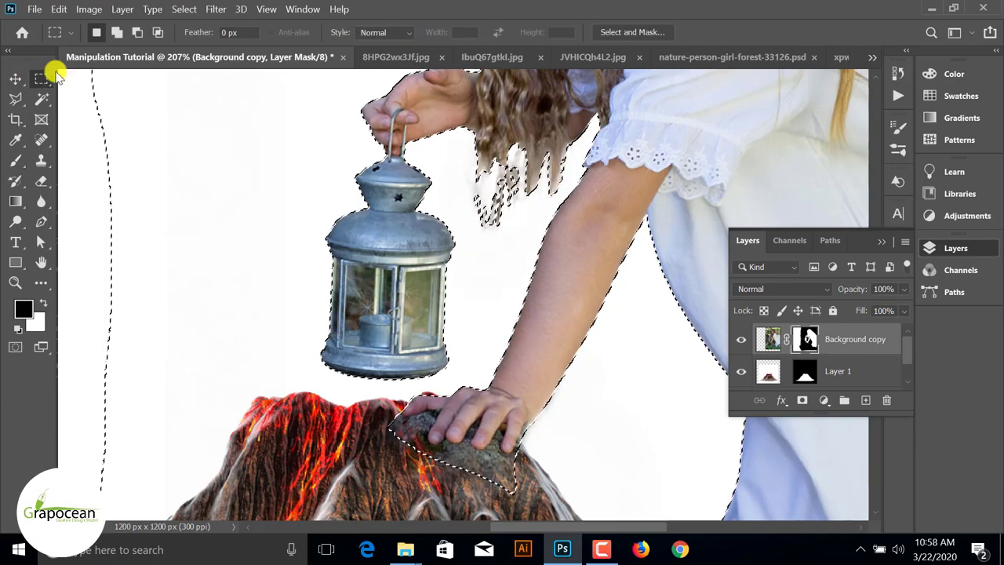
{"action": "key", "text": "ctrl+d"}
{"action": "scroll", "coordinate": [309, 224], "scroll_direction": "down", "scroll_amount": 3}
{"action": "scroll", "coordinate": [572, 272], "scroll_direction": "down", "scroll_amount": 3}
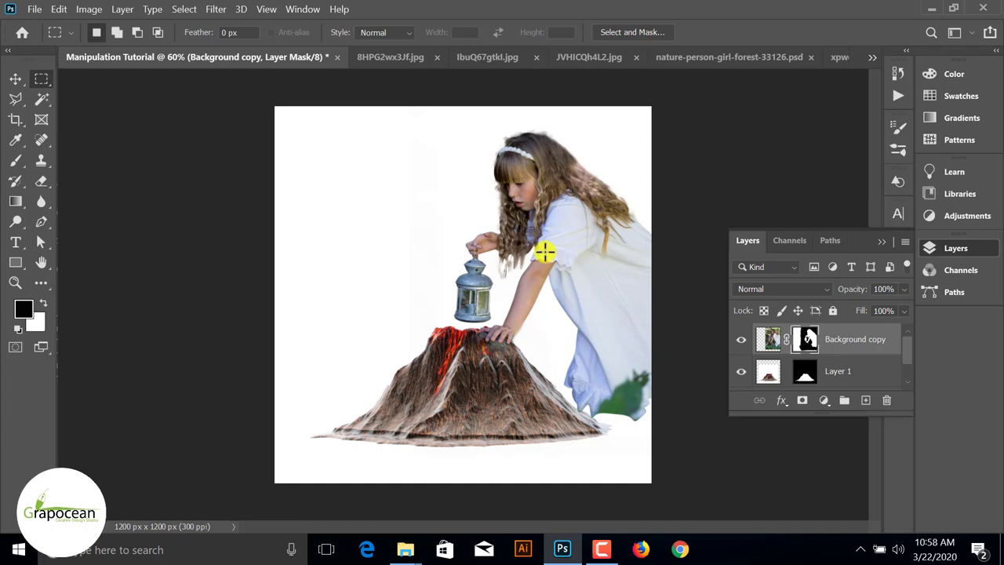
Step: Unlock the lava field photo xpwdJ5zfs4.jpg and drag it into the composite as Layer 2
{"action": "left_click", "coordinate": [386, 61]}
{"action": "left_click", "coordinate": [640, 57]}
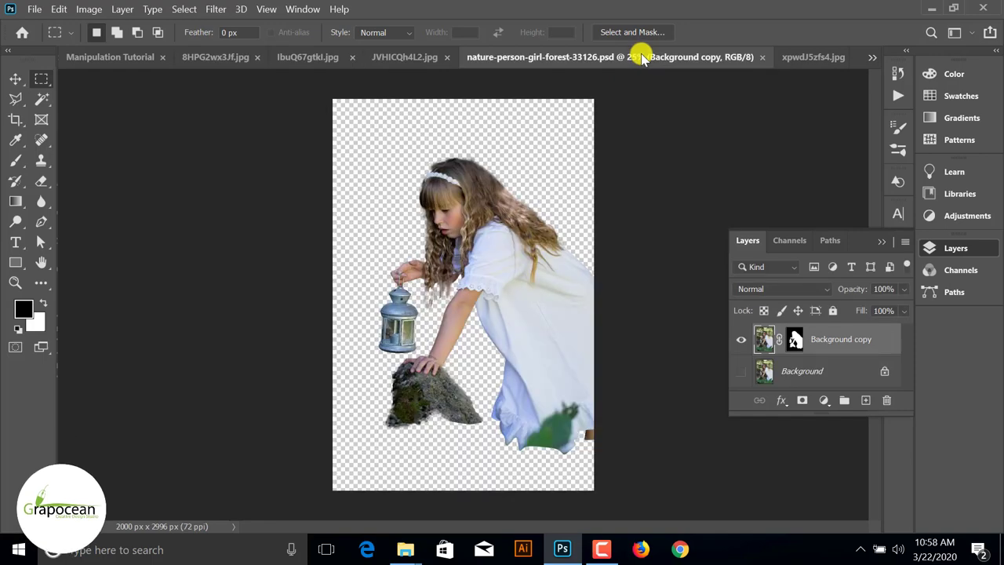
{"action": "left_click", "coordinate": [404, 61]}
{"action": "left_click", "coordinate": [227, 58]}
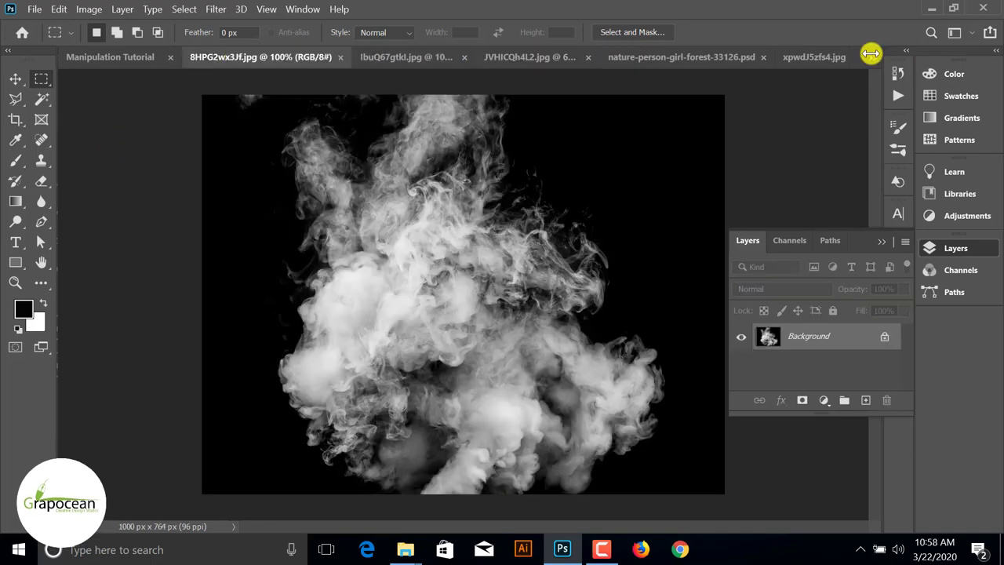
{"action": "left_click", "coordinate": [806, 59]}
{"action": "left_click", "coordinate": [885, 336]}
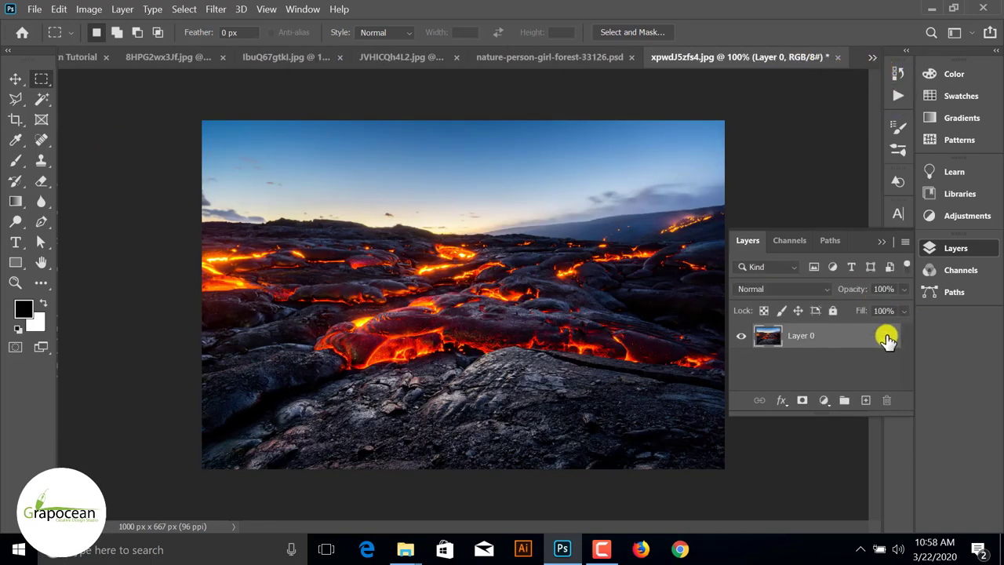
{"action": "left_click", "coordinate": [15, 79]}
{"action": "mouse_move", "coordinate": [520, 220]}
{"action": "left_mouse_down"}
{"action": "mouse_move", "coordinate": [207, 115]}
{"action": "mouse_move", "coordinate": [477, 416]}
{"action": "left_mouse_up"}
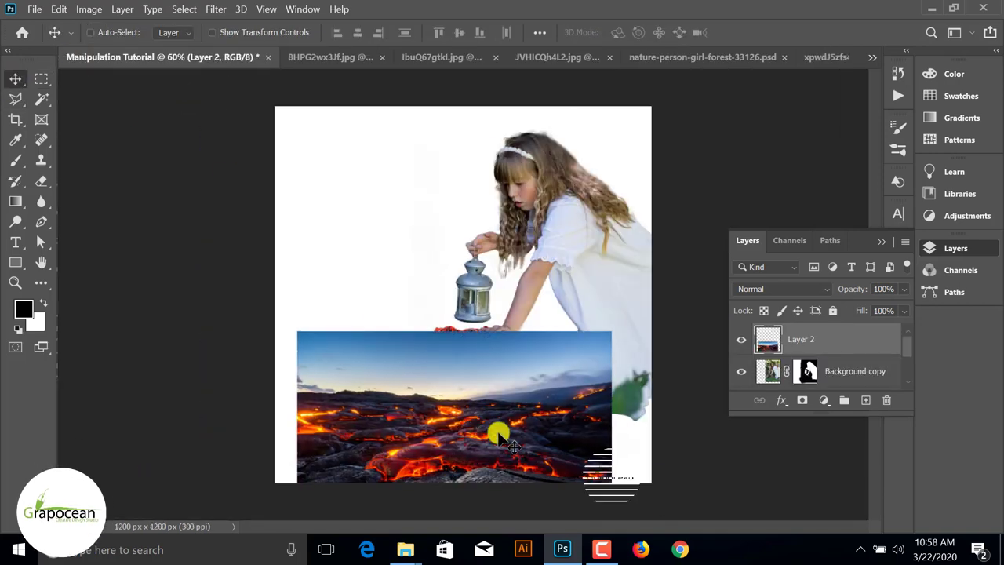
Step: Scale the lava layer (Layer 2) to about 129% across the lower canvas
{"action": "key", "text": "ctrl+t"}
{"action": "key", "text": "ctrl+0"}
{"action": "mouse_move", "coordinate": [556, 453]}
{"action": "left_mouse_down"}
{"action": "mouse_move", "coordinate": [640, 506]}
{"action": "mouse_move", "coordinate": [582, 457]}
{"action": "left_mouse_up"}
{"action": "left_click_drag", "start_coordinate": [496, 379], "coordinate": [506, 401]}
{"action": "left_click", "coordinate": [776, 32]}
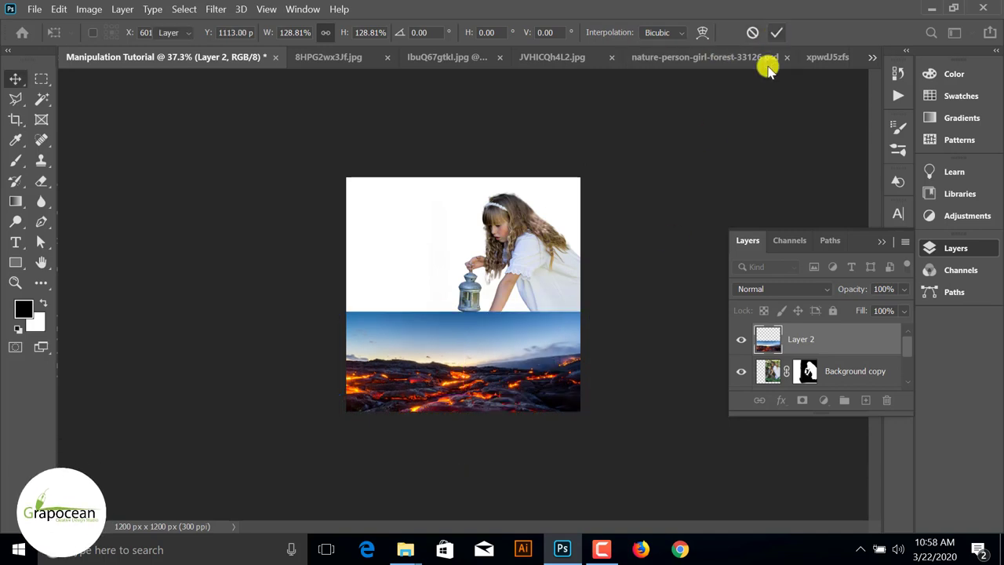
Step: Restack Layer 2 so the lava sits beneath the girl's Background copy layer
{"action": "scroll", "coordinate": [844, 362], "scroll_direction": "down", "scroll_amount": 2}
{"action": "scroll", "coordinate": [843, 354], "scroll_direction": "up", "scroll_amount": 1}
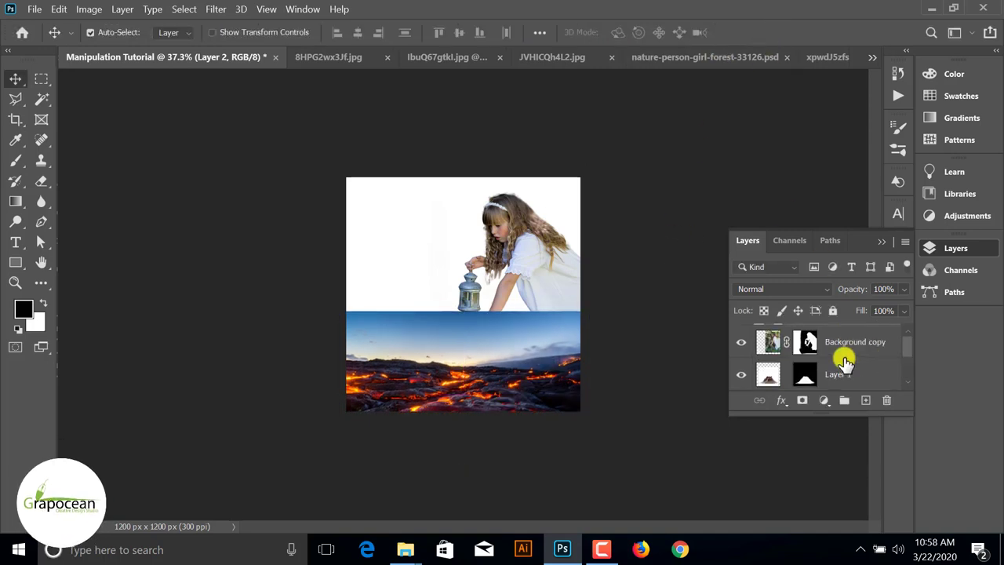
{"action": "scroll", "coordinate": [829, 347], "scroll_direction": "up", "scroll_amount": 1}
{"action": "scroll", "coordinate": [833, 352], "scroll_direction": "down", "scroll_amount": 1}
{"action": "left_click", "coordinate": [828, 346]}
{"action": "scroll", "coordinate": [837, 366], "scroll_direction": "up", "scroll_amount": 1}
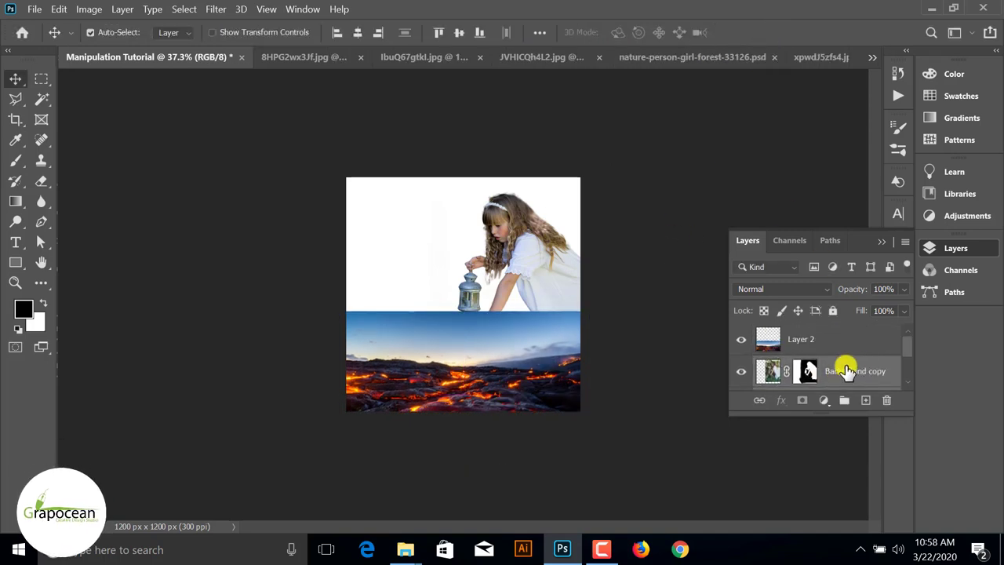
{"action": "scroll", "coordinate": [839, 369], "scroll_direction": "down", "scroll_amount": 1}
{"action": "left_click", "coordinate": [841, 372], "text": "shift"}
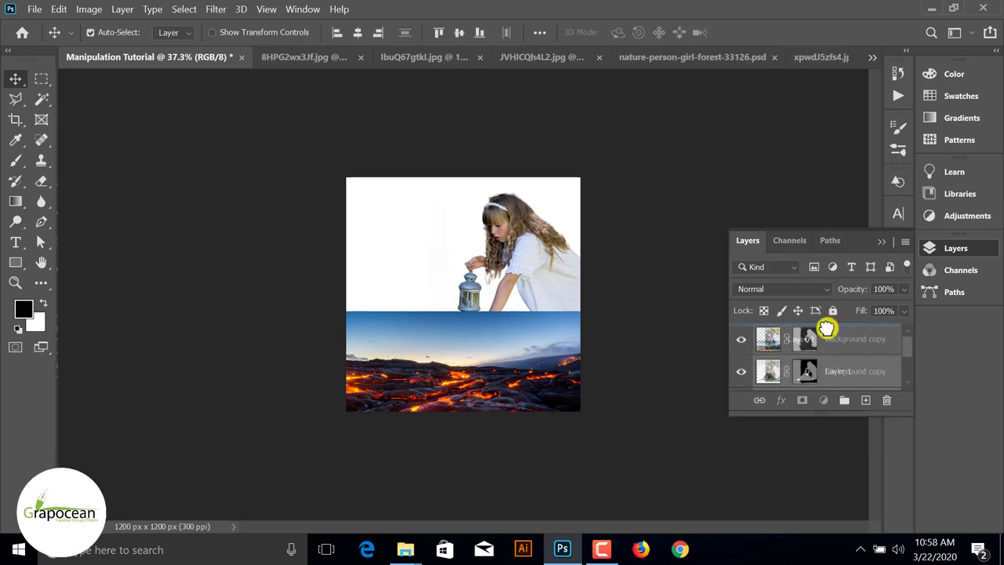
{"action": "left_click_drag", "start_coordinate": [840, 331], "coordinate": [823, 321]}
{"action": "key", "text": "ctrl+z"}
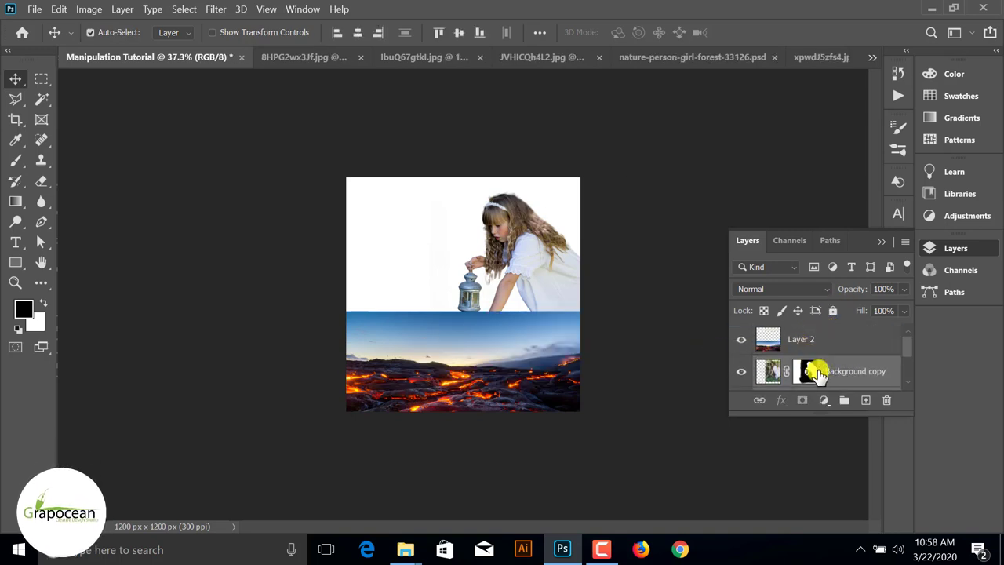
{"action": "scroll", "coordinate": [824, 365], "scroll_direction": "down", "scroll_amount": 1}
{"action": "scroll", "coordinate": [835, 349], "scroll_direction": "up", "scroll_amount": 1}
{"action": "left_click_drag", "start_coordinate": [838, 343], "coordinate": [818, 333]}
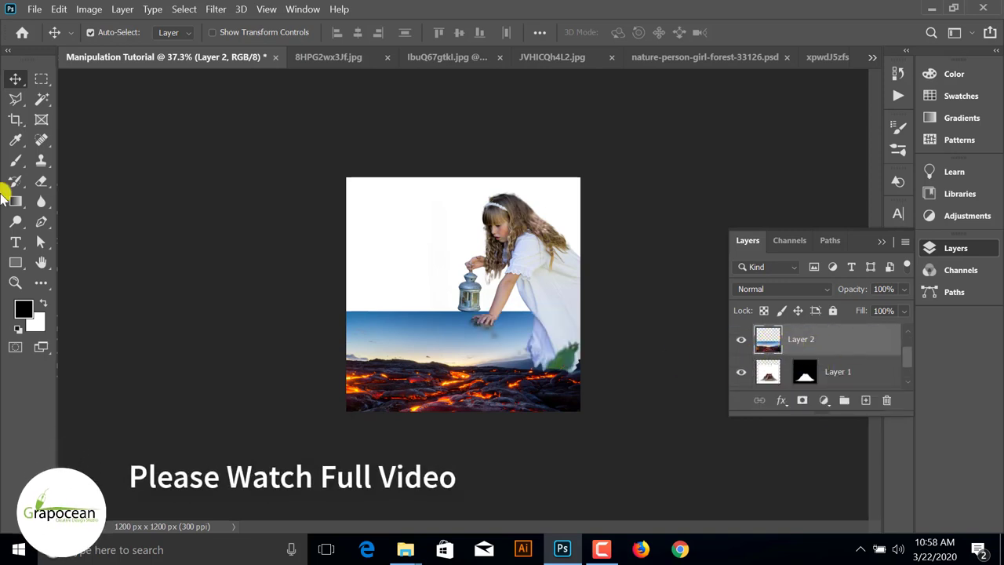
{"action": "right_click", "coordinate": [15, 160]}
{"action": "left_click", "coordinate": [94, 155]}
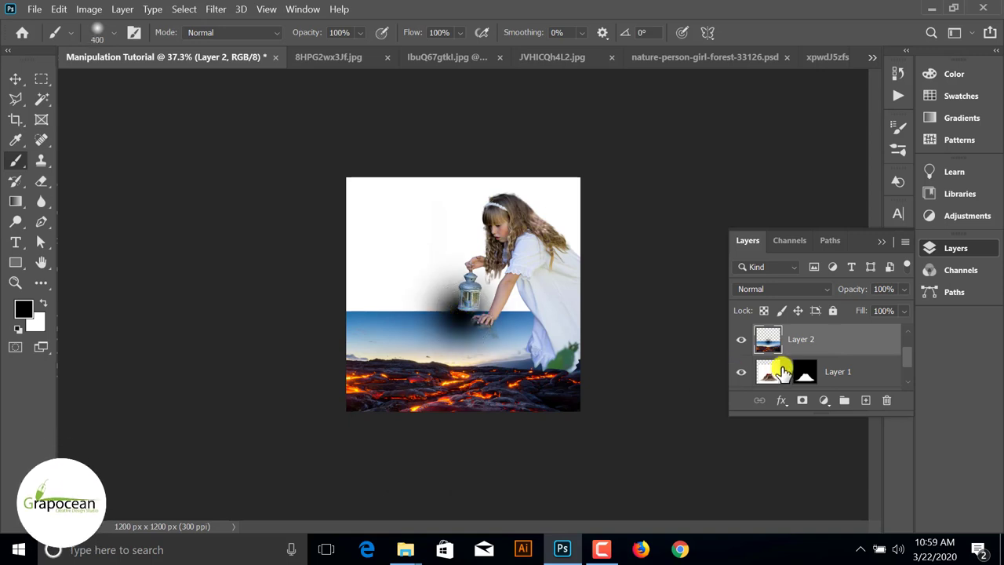
Step: Undo the stray stroke, then mask out the lava layer's sky strip with soft black strokes
{"action": "key", "text": "ctrl+z"}
{"action": "left_click", "coordinate": [801, 400]}
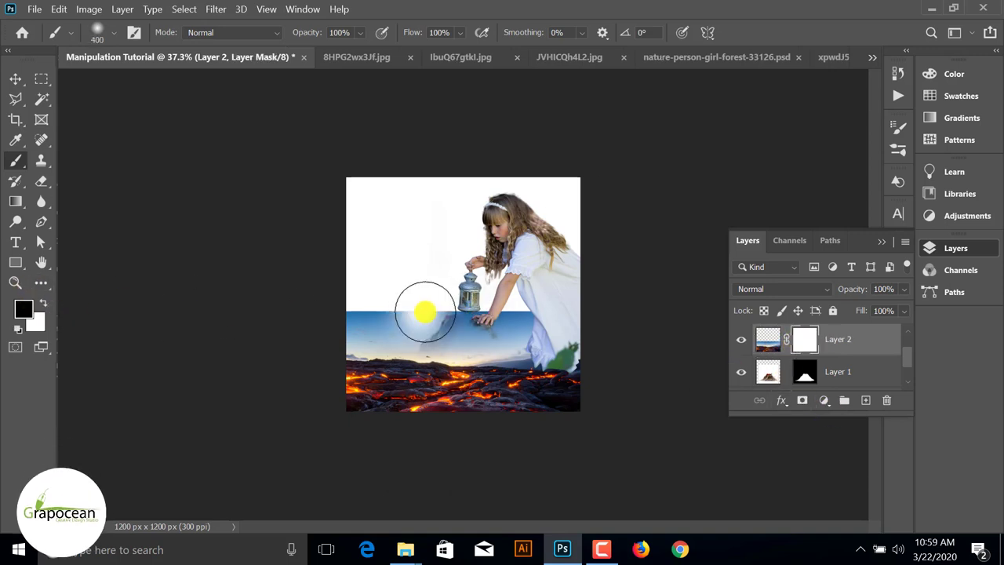
{"action": "left_click_drag", "start_coordinate": [425, 313], "coordinate": [492, 324]}
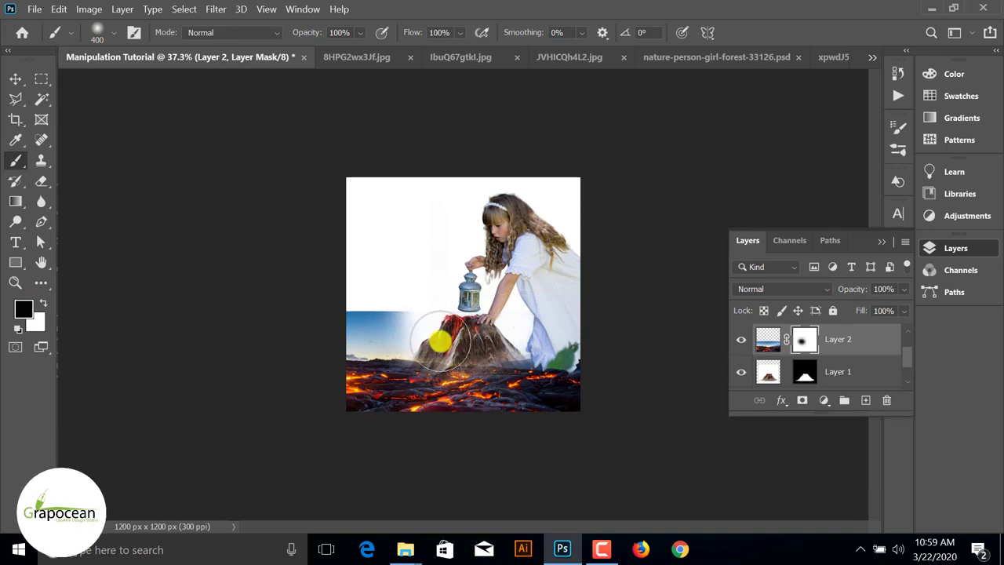
{"action": "left_click_drag", "start_coordinate": [421, 310], "coordinate": [350, 319]}
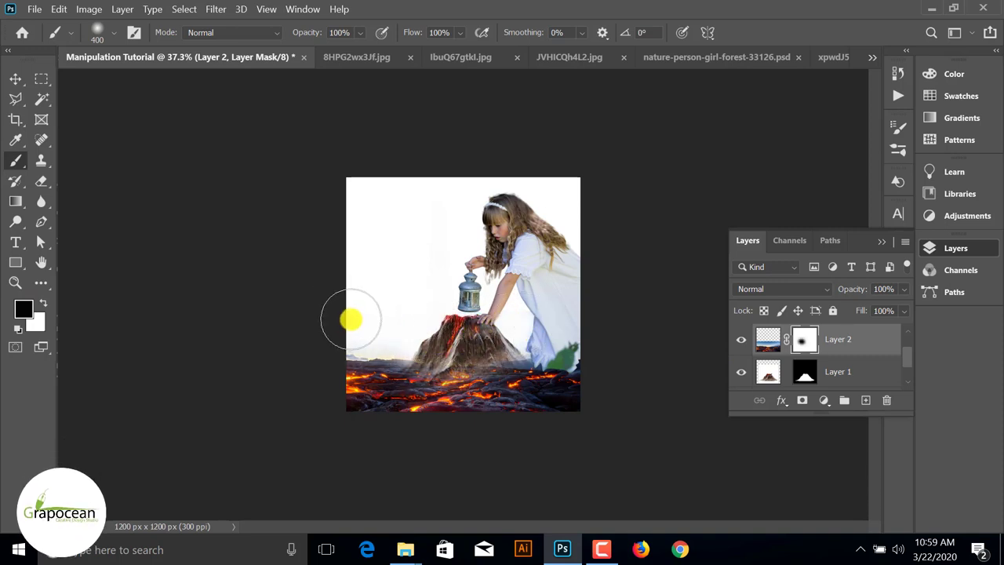
{"action": "left_click_drag", "start_coordinate": [506, 312], "coordinate": [645, 329]}
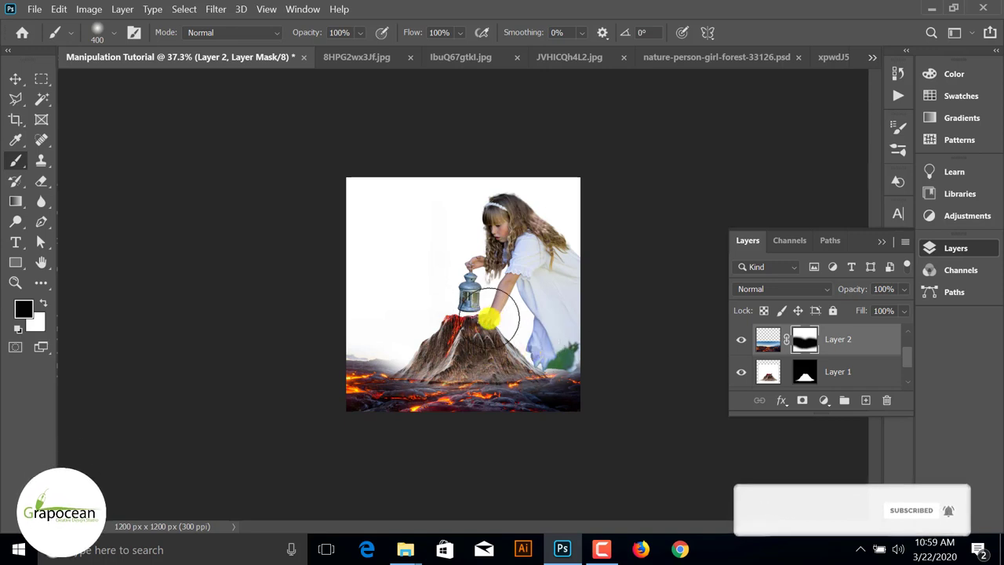
{"action": "left_click", "coordinate": [16, 80]}
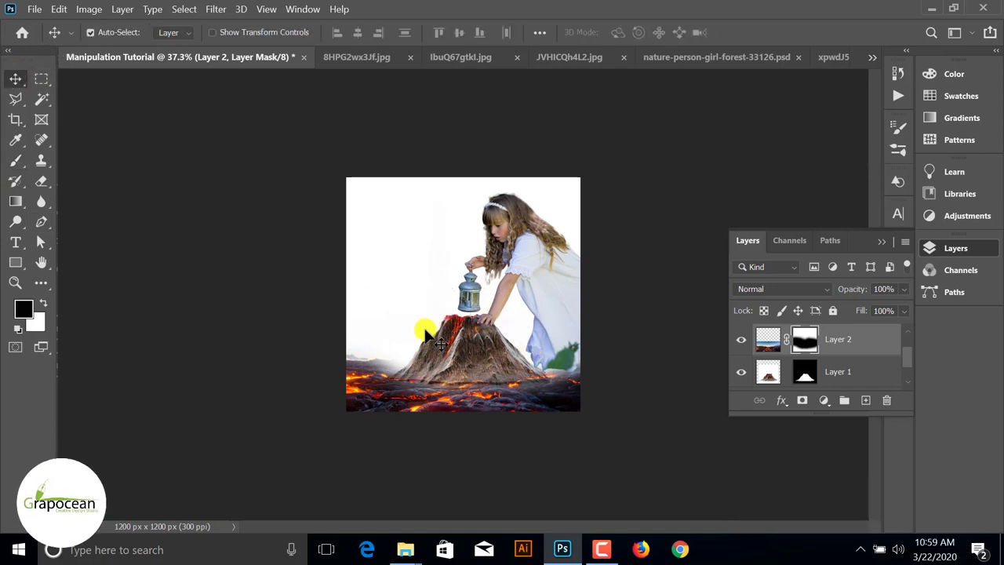
{"action": "left_click", "coordinate": [480, 343]}
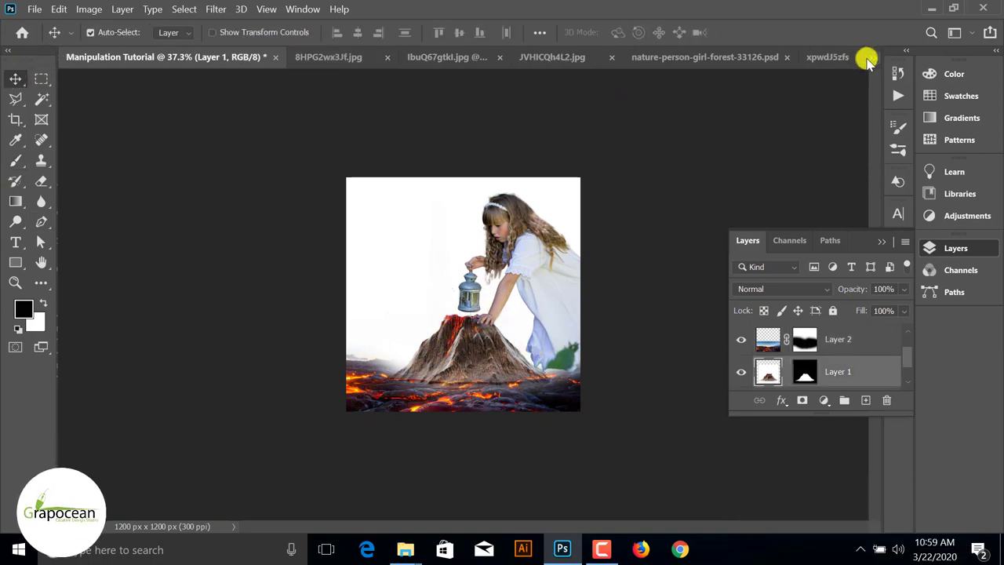
Step: Copy the stormy sky photo IbuQ67gtkl.jpg into the composite as a new layer
{"action": "left_click", "coordinate": [869, 59]}
{"action": "left_click", "coordinate": [749, 142]}
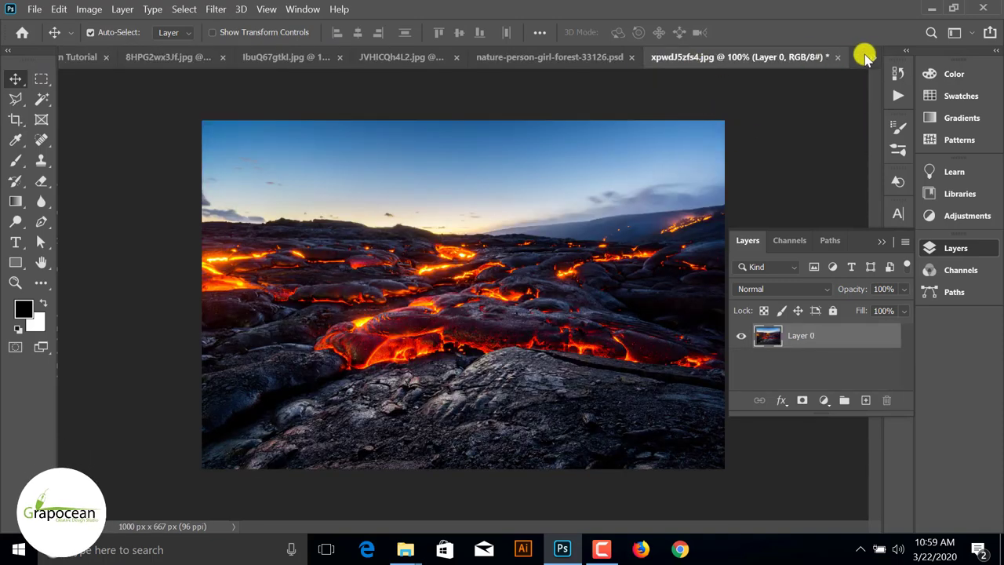
{"action": "left_click", "coordinate": [600, 59]}
{"action": "left_click", "coordinate": [410, 57]}
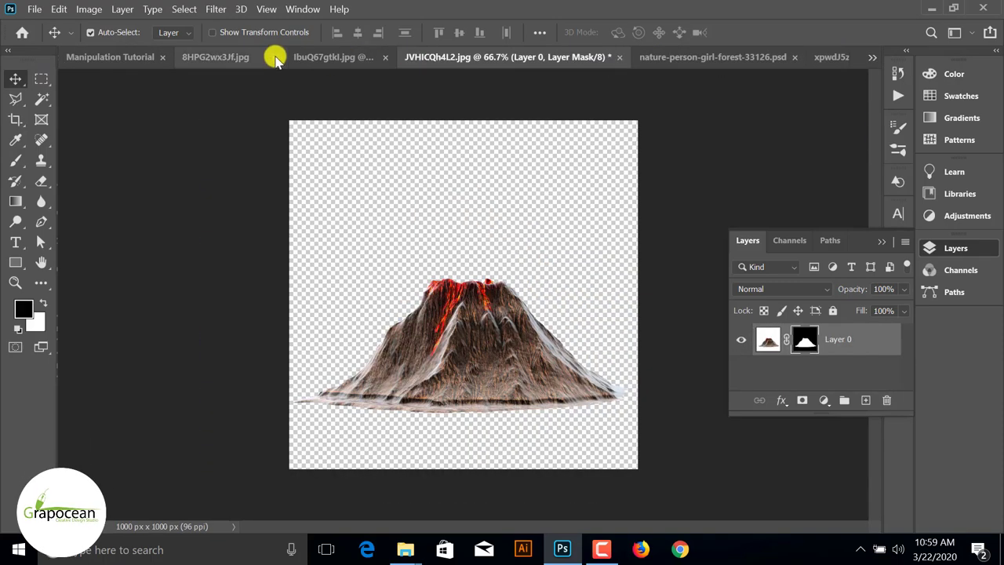
{"action": "left_click", "coordinate": [324, 59]}
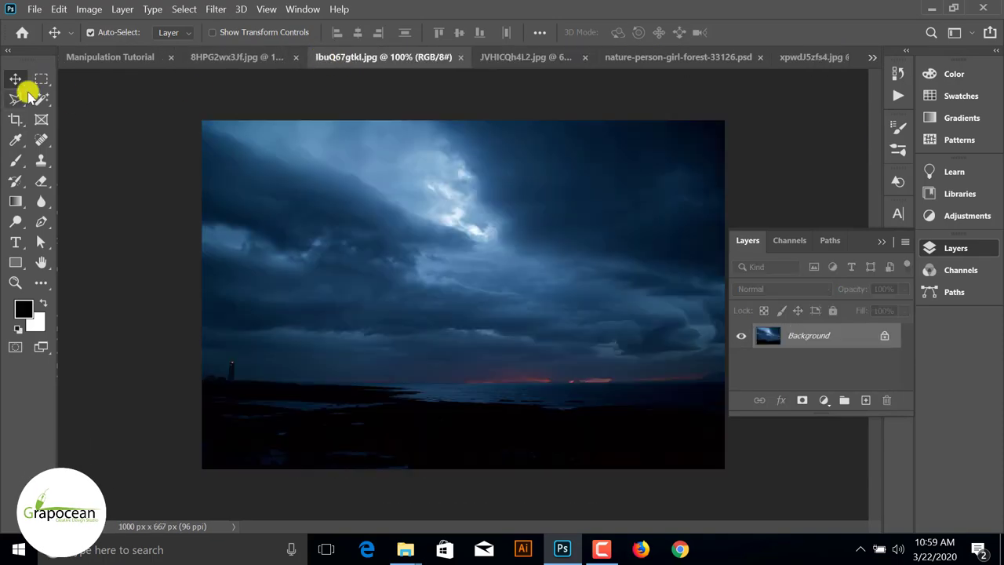
{"action": "left_click", "coordinate": [887, 336]}
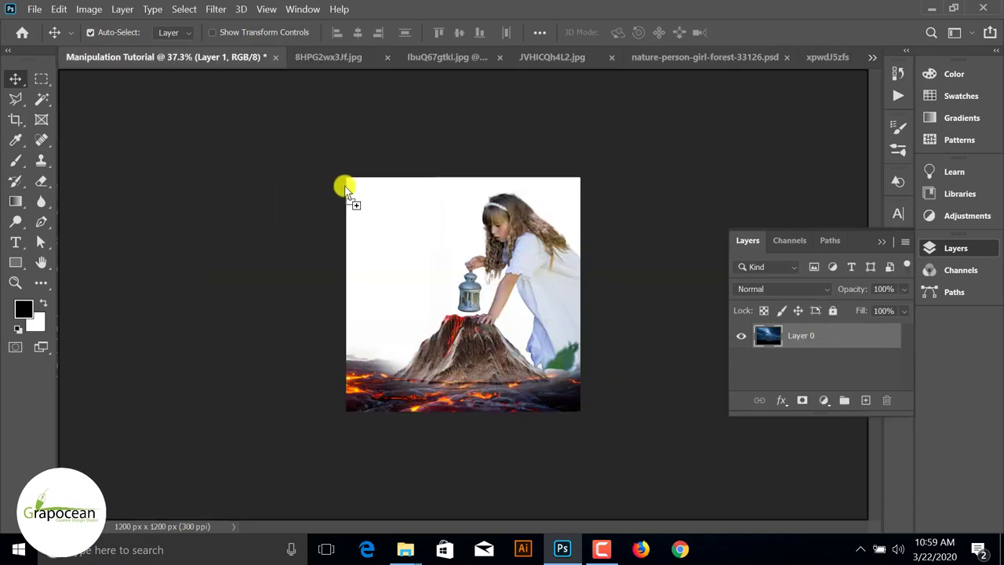
{"action": "left_click_drag", "start_coordinate": [397, 192], "coordinate": [377, 247]}
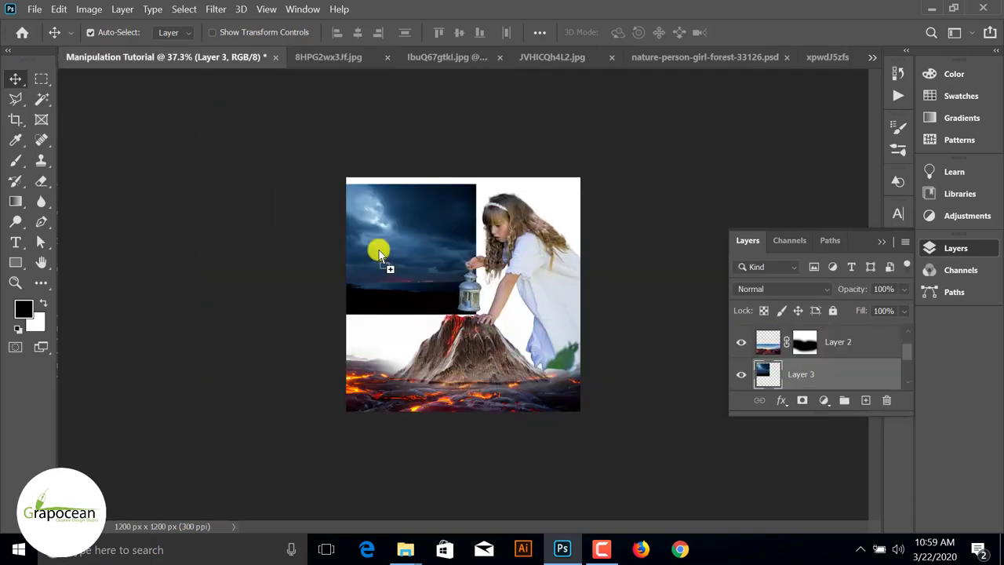
Step: Move the sky layer just above Background and scale it to about 202% to fill the canvas
{"action": "left_click_drag", "start_coordinate": [835, 379], "coordinate": [826, 354]}
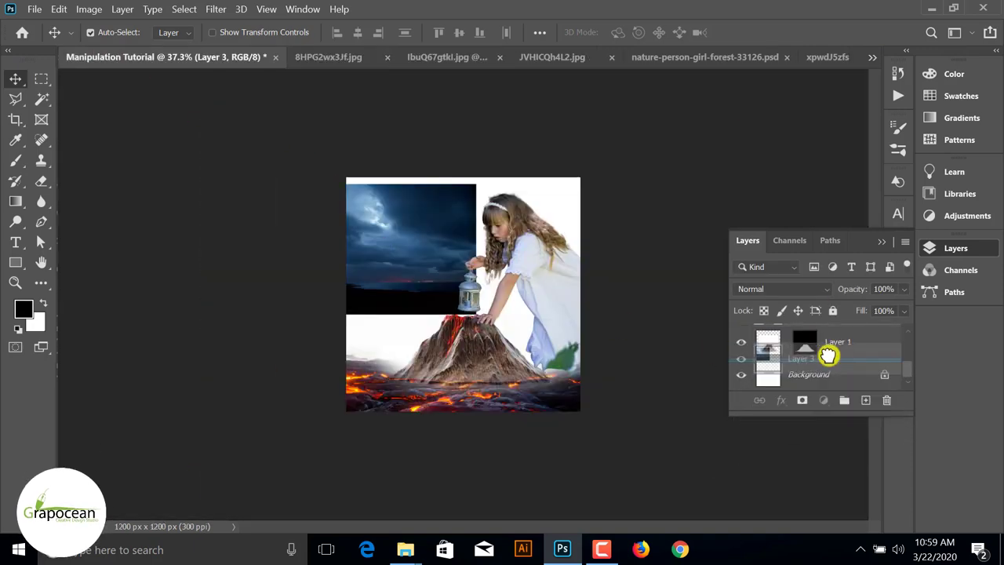
{"action": "key", "text": "ctrl+t"}
{"action": "left_click_drag", "start_coordinate": [476, 313], "coordinate": [603, 403]}
{"action": "mouse_move", "coordinate": [556, 262]}
{"action": "left_mouse_down"}
{"action": "mouse_move", "coordinate": [630, 300]}
{"action": "mouse_move", "coordinate": [617, 309]}
{"action": "left_mouse_up"}
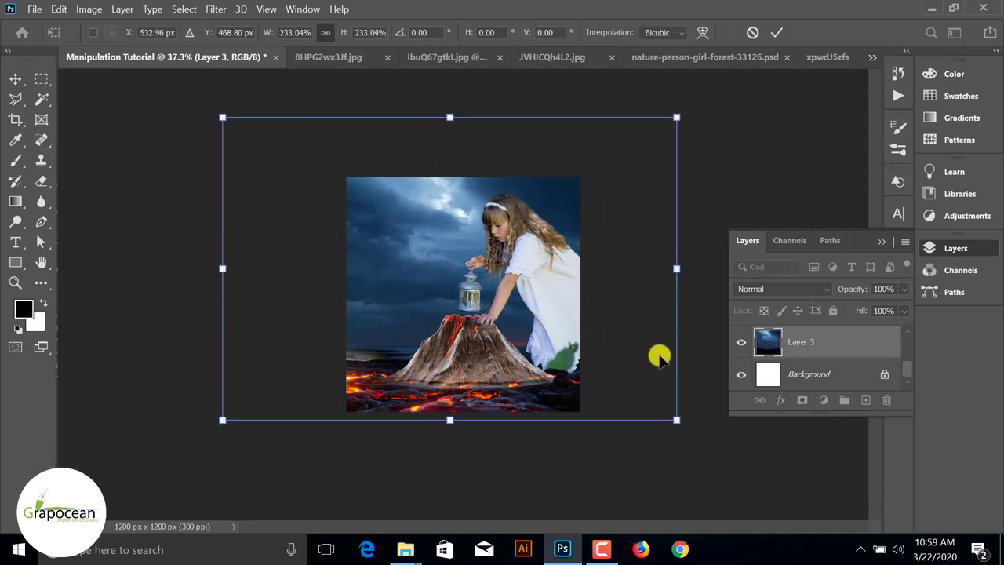
{"action": "left_click_drag", "start_coordinate": [676, 420], "coordinate": [649, 396]}
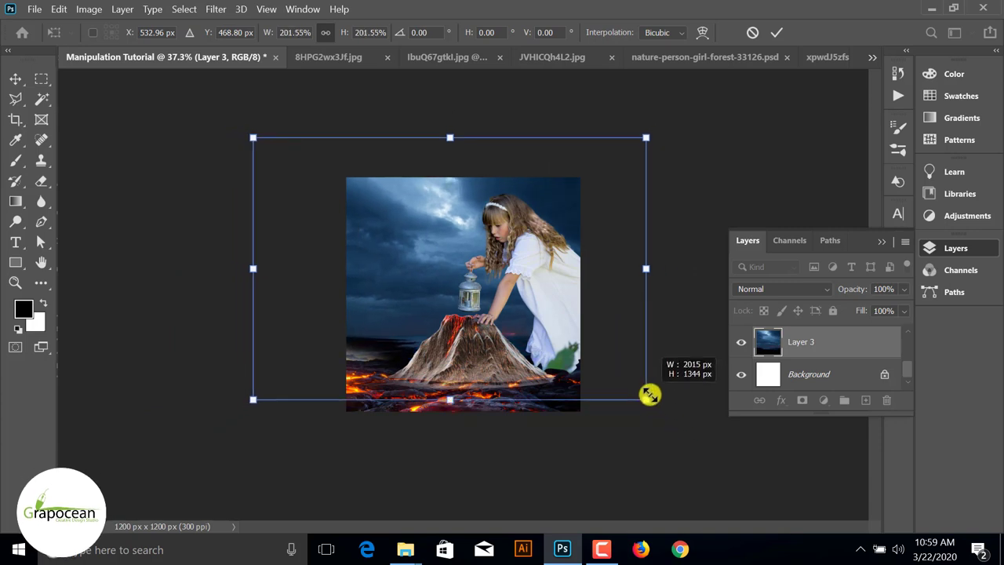
{"action": "left_click_drag", "start_coordinate": [510, 298], "coordinate": [523, 311]}
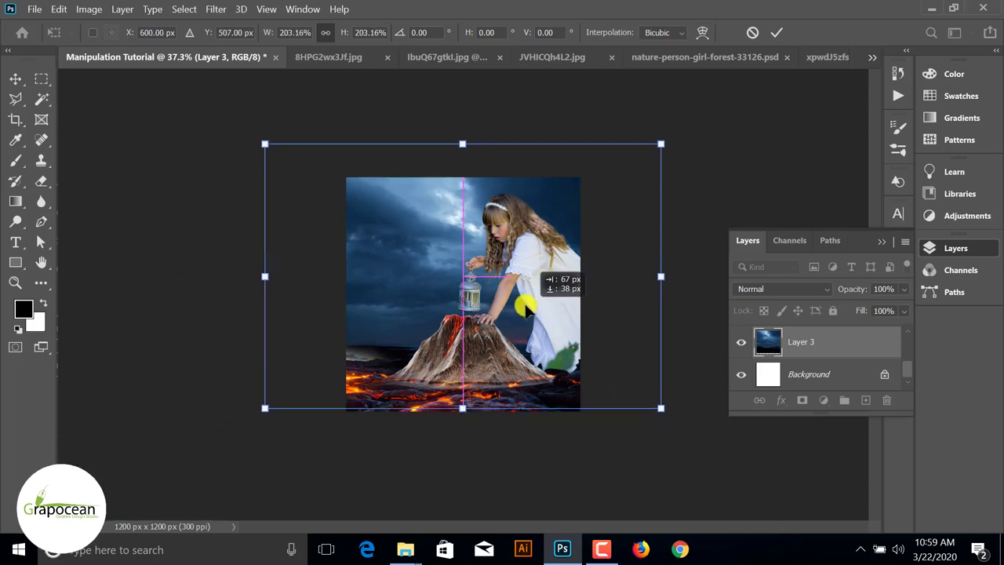
{"action": "left_click", "coordinate": [776, 33]}
Step: Paint on the lava layer's mask to soften its blend along the volcano base
{"action": "scroll", "coordinate": [529, 377], "scroll_direction": "up", "scroll_amount": 3}
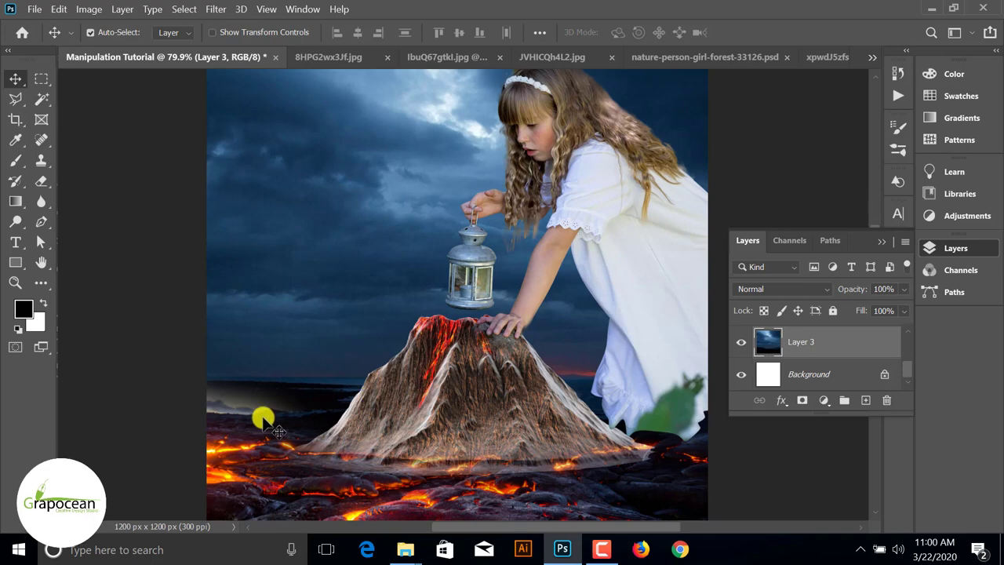
{"action": "left_click", "coordinate": [742, 373]}
{"action": "left_click", "coordinate": [741, 373]}
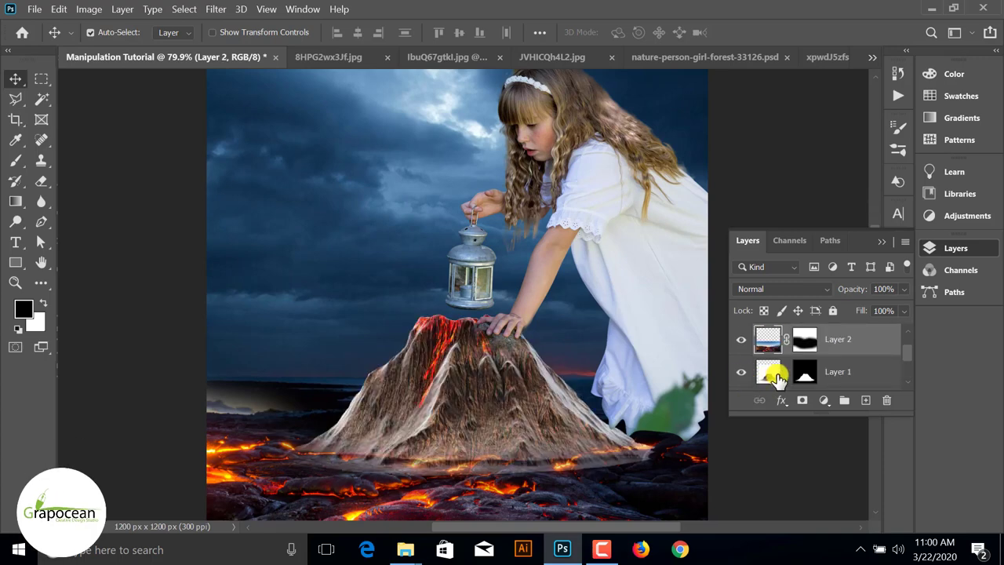
{"action": "scroll", "coordinate": [777, 378], "scroll_direction": "up", "scroll_amount": 1}
{"action": "left_click", "coordinate": [806, 371]}
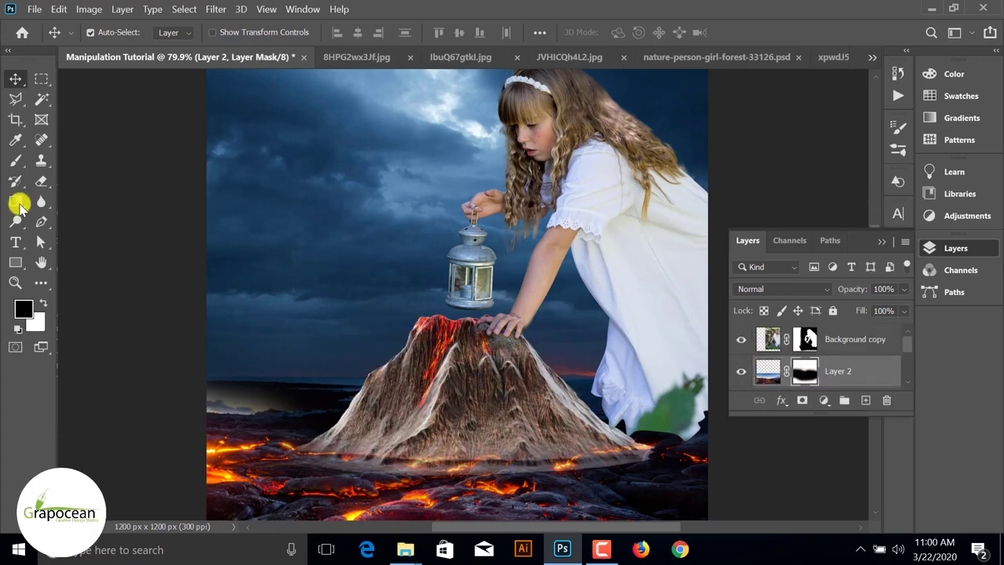
{"action": "right_click", "coordinate": [15, 160]}
{"action": "left_click", "coordinate": [78, 157]}
{"action": "key", "text": "x"}
{"action": "scroll", "coordinate": [254, 392], "scroll_direction": "down", "scroll_amount": 2}
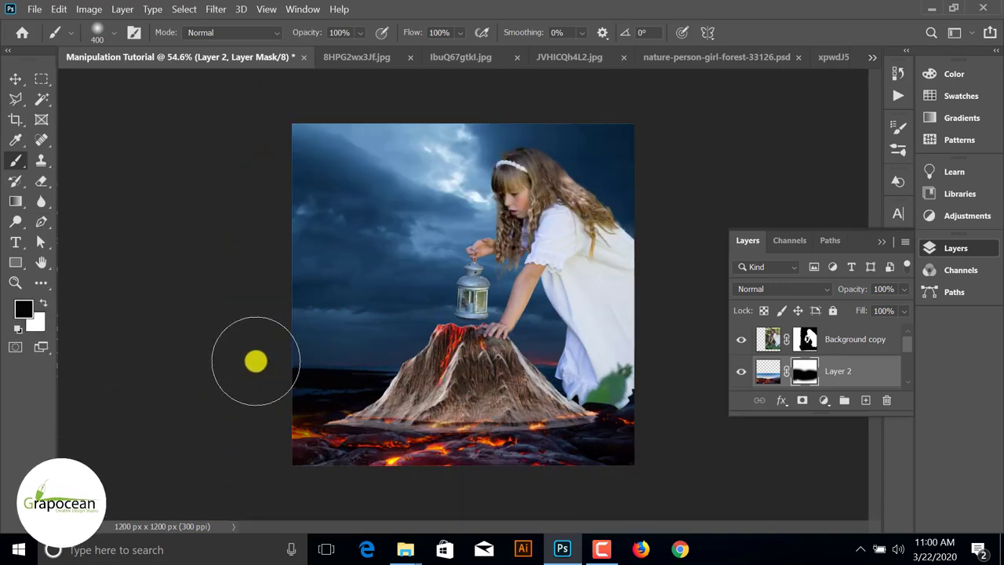
{"action": "mouse_move", "coordinate": [504, 406]}
{"action": "left_mouse_down"}
{"action": "mouse_move", "coordinate": [447, 410]}
{"action": "mouse_move", "coordinate": [542, 424]}
{"action": "left_mouse_up"}
Step: Select the lava layer and toggle its visibility to compare the blend
{"action": "left_click", "coordinate": [16, 79]}
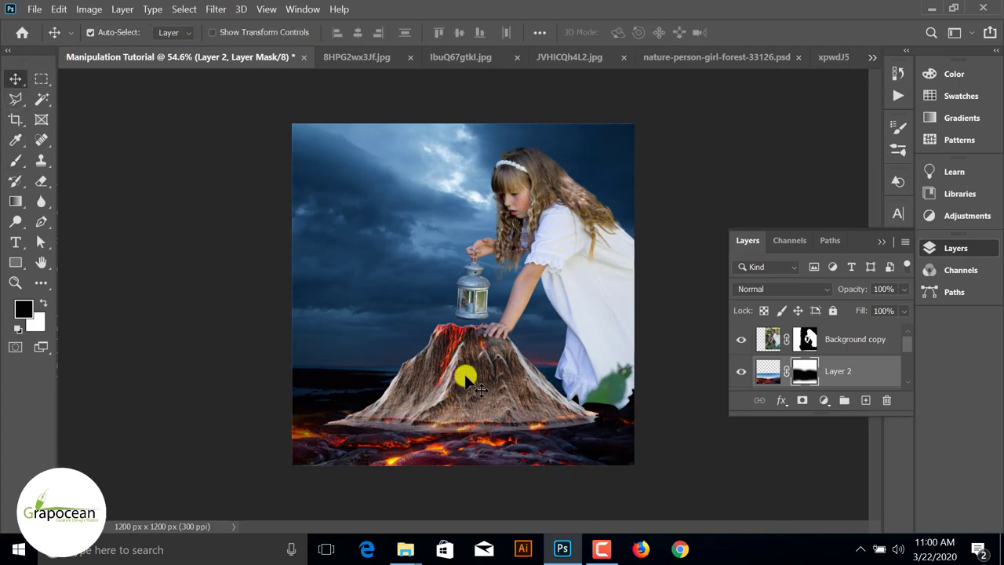
{"action": "left_click", "coordinate": [464, 365]}
{"action": "left_click", "coordinate": [463, 454]}
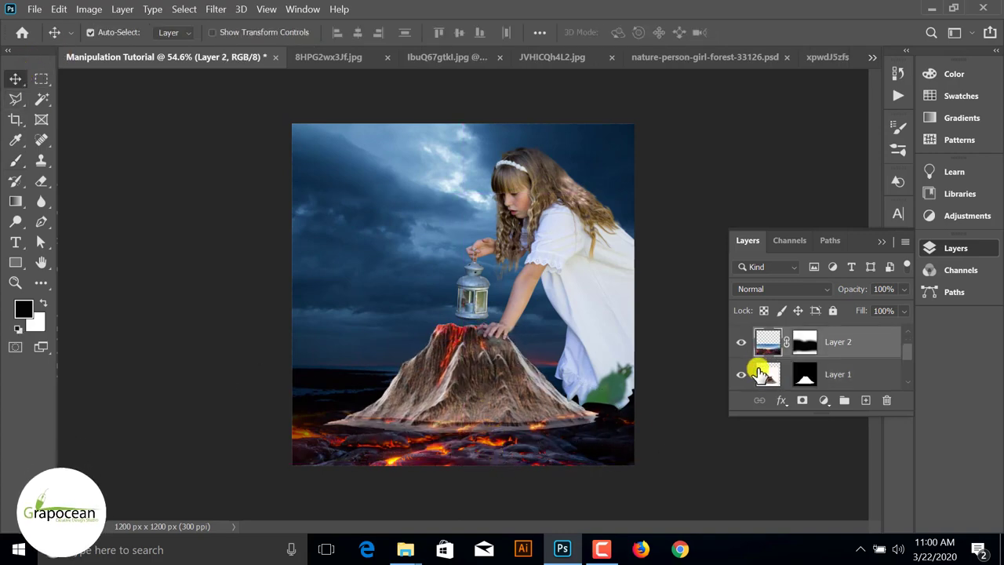
{"action": "left_click", "coordinate": [741, 342]}
{"action": "left_click", "coordinate": [742, 342]}
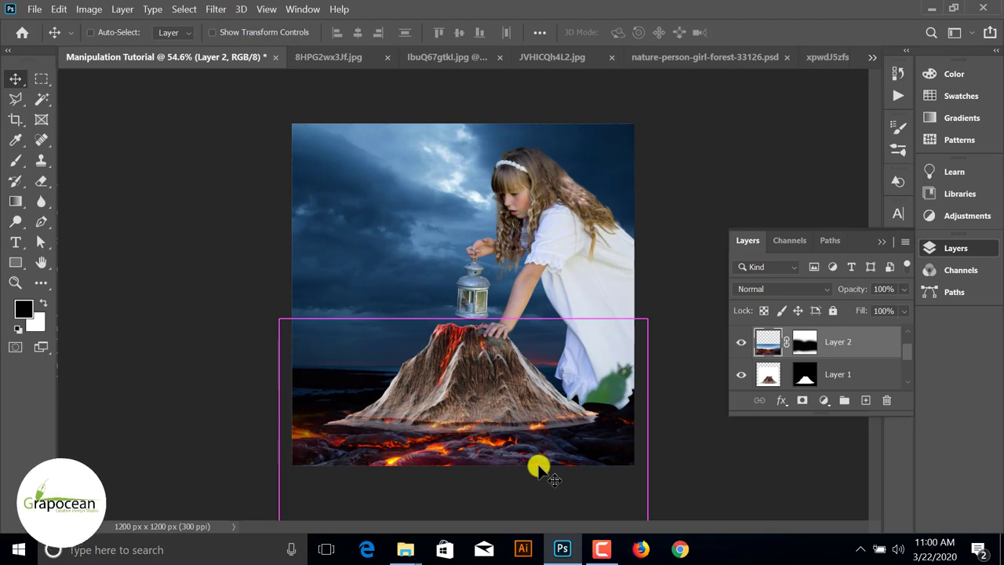
Step: Free-transform the lava layer to about 106% and shift it into place behind the volcano
{"action": "key", "text": "ctrl+t"}
{"action": "left_click_drag", "start_coordinate": [465, 320], "coordinate": [457, 285]}
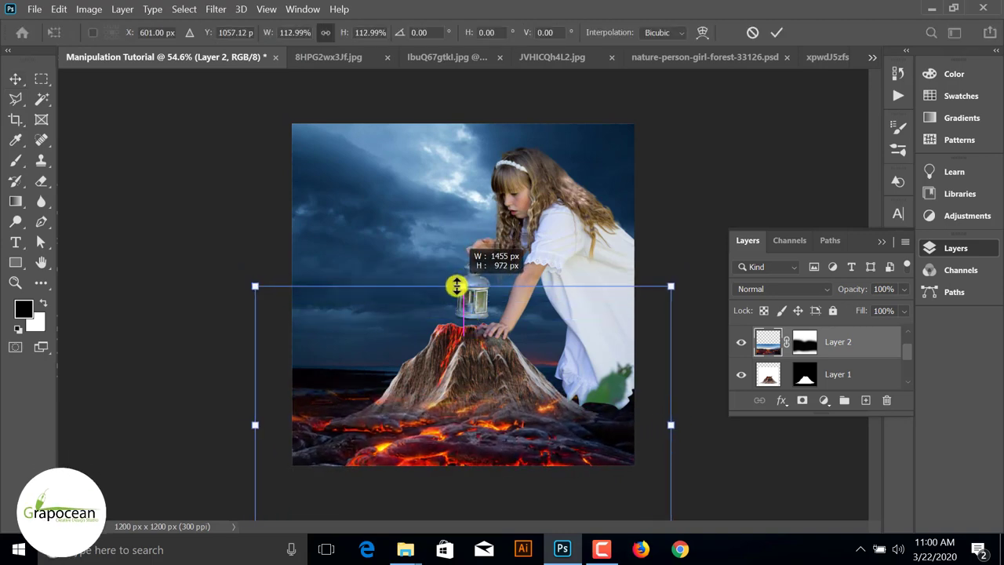
{"action": "scroll", "coordinate": [589, 354], "scroll_direction": "down", "scroll_amount": 3}
{"action": "mouse_move", "coordinate": [567, 410]}
{"action": "left_mouse_down"}
{"action": "mouse_move", "coordinate": [586, 414]}
{"action": "mouse_move", "coordinate": [563, 399]}
{"action": "left_mouse_up"}
{"action": "left_click_drag", "start_coordinate": [456, 355], "coordinate": [479, 362]}
{"action": "left_click_drag", "start_coordinate": [558, 345], "coordinate": [545, 344]}
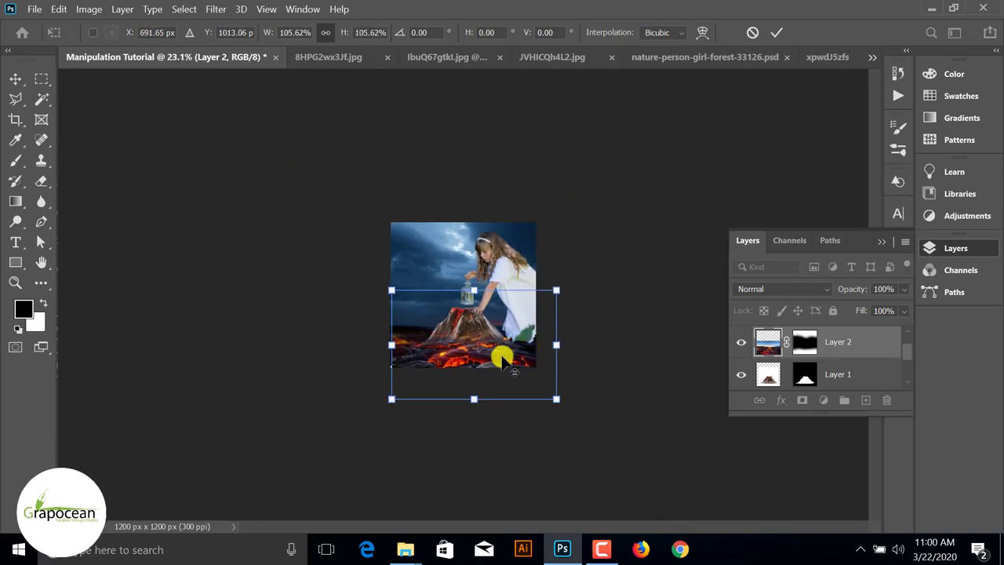
{"action": "mouse_move", "coordinate": [479, 354]}
{"action": "left_mouse_down"}
{"action": "mouse_move", "coordinate": [463, 354]}
{"action": "mouse_move", "coordinate": [471, 362]}
{"action": "left_mouse_up"}
{"action": "left_click", "coordinate": [772, 39]}
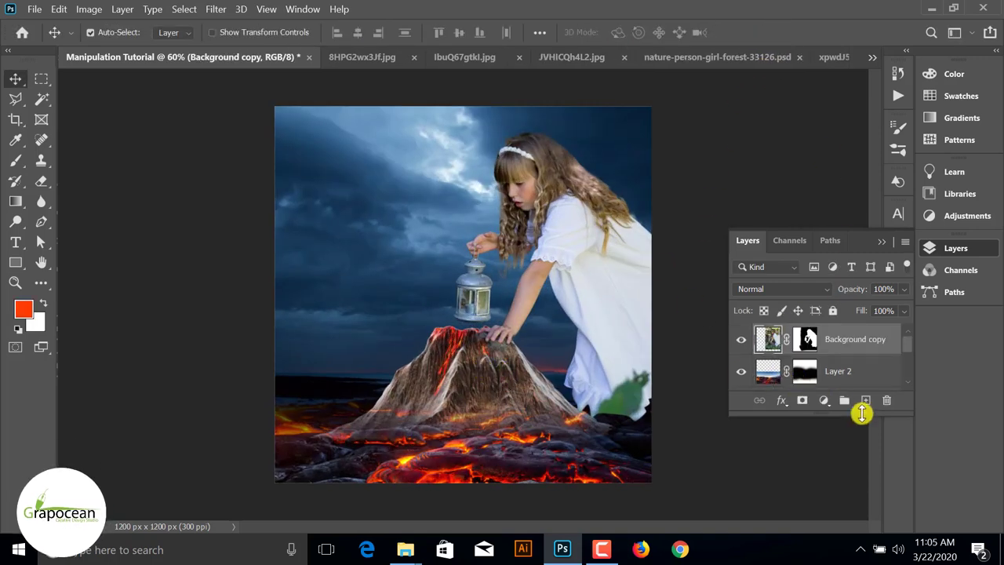
Step: Add a Gradient Map adjustment layer using a dark blue preset from the Blues folder
{"action": "left_click", "coordinate": [828, 405]}
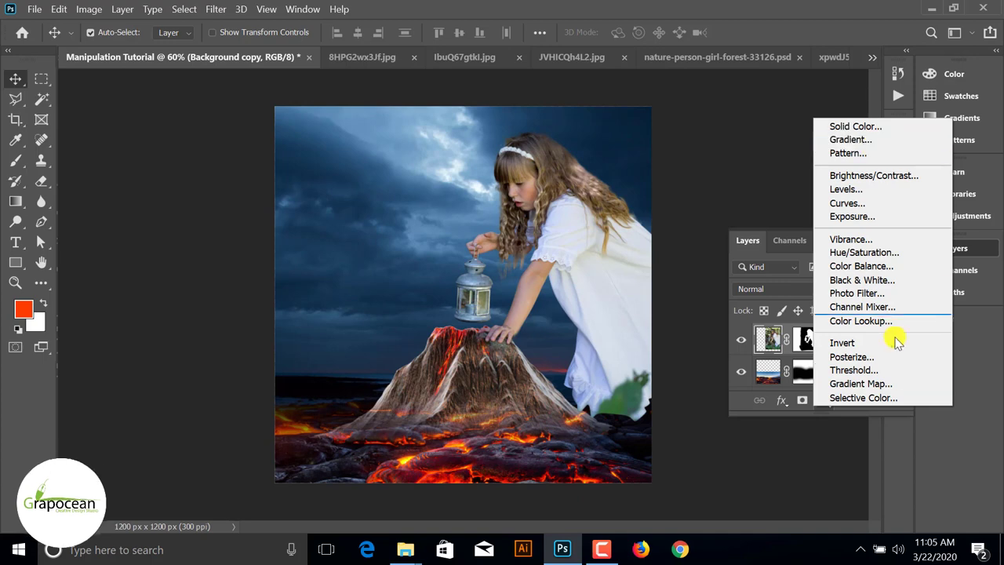
{"action": "left_click", "coordinate": [892, 384]}
{"action": "left_click", "coordinate": [858, 301]}
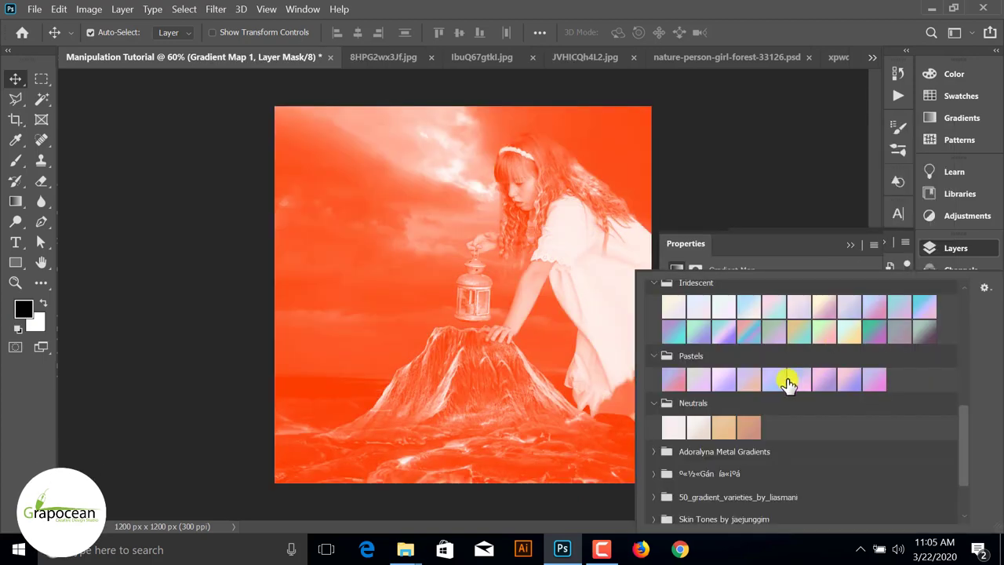
{"action": "scroll", "coordinate": [690, 408], "scroll_direction": "up", "scroll_amount": 2}
{"action": "scroll", "coordinate": [664, 358], "scroll_direction": "up", "scroll_amount": 3}
{"action": "scroll", "coordinate": [663, 354], "scroll_direction": "up", "scroll_amount": 5}
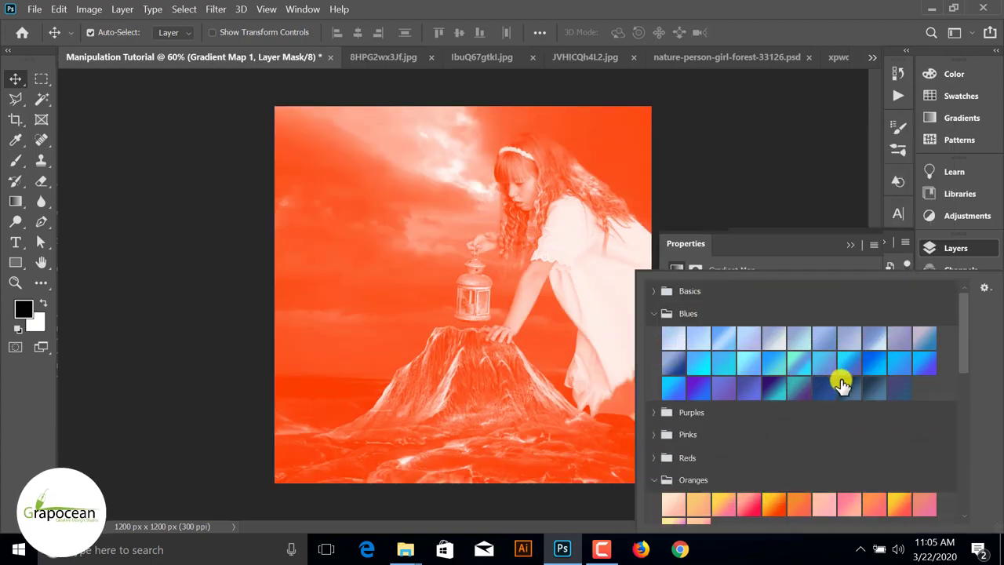
{"action": "left_click", "coordinate": [842, 384]}
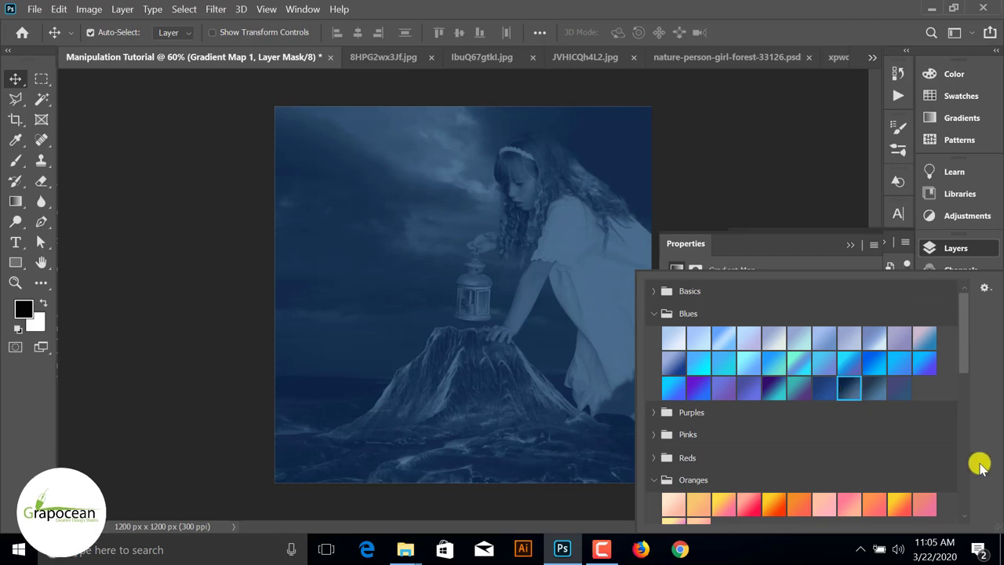
{"action": "left_click", "coordinate": [842, 255]}
{"action": "left_click", "coordinate": [851, 244]}
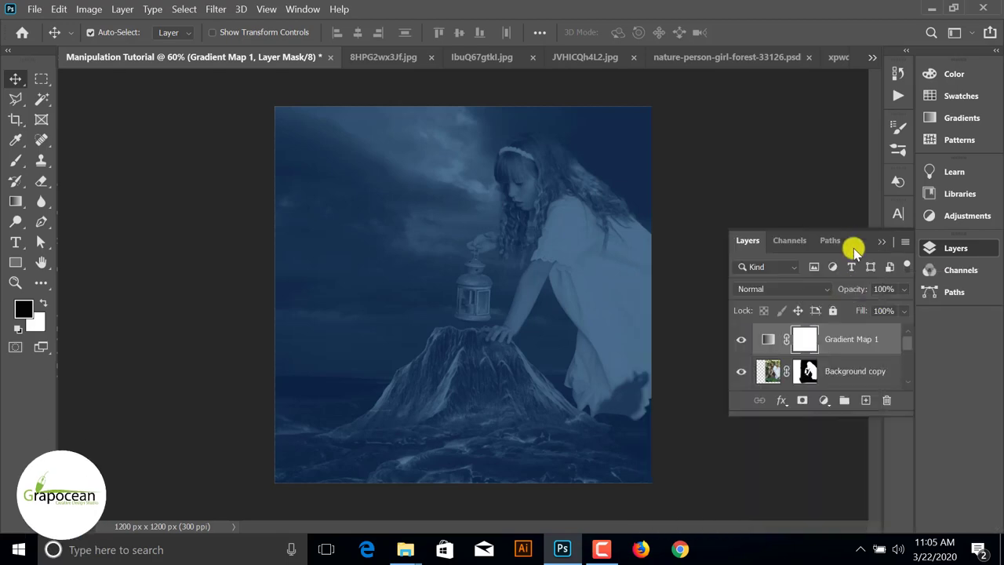
{"action": "left_click", "coordinate": [800, 287]}
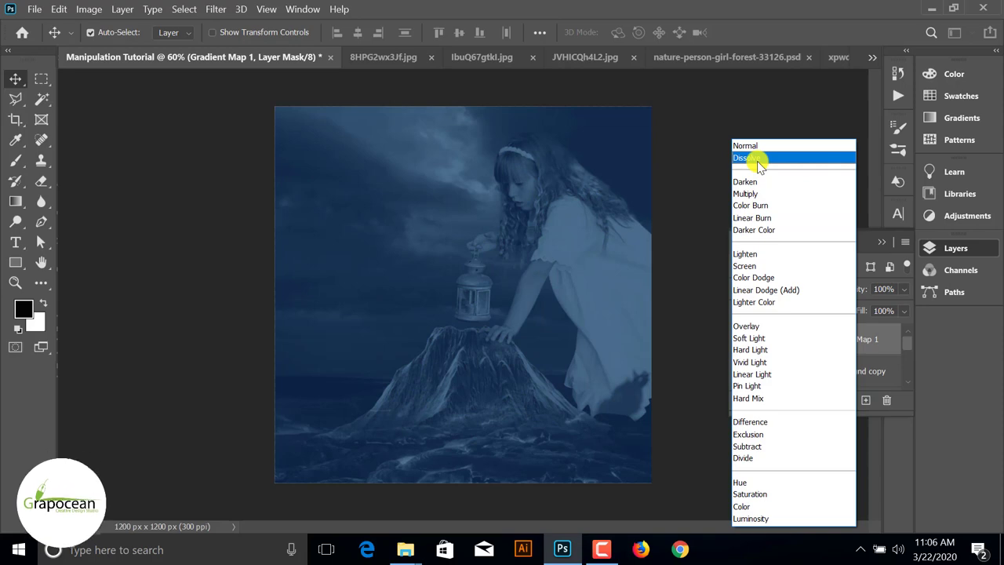
Step: Clip Gradient Map 1 to the girl layer and invert its mask to hide the blue tint
{"action": "left_click", "coordinate": [757, 160]}
{"action": "right_click", "coordinate": [855, 345]}
{"action": "left_click", "coordinate": [741, 307]}
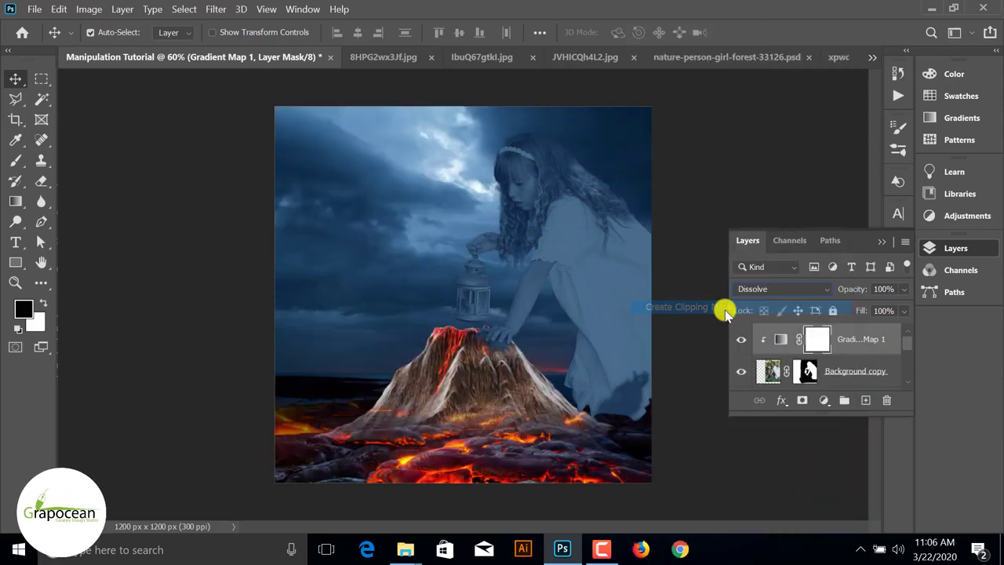
{"action": "key", "text": "alt+["}
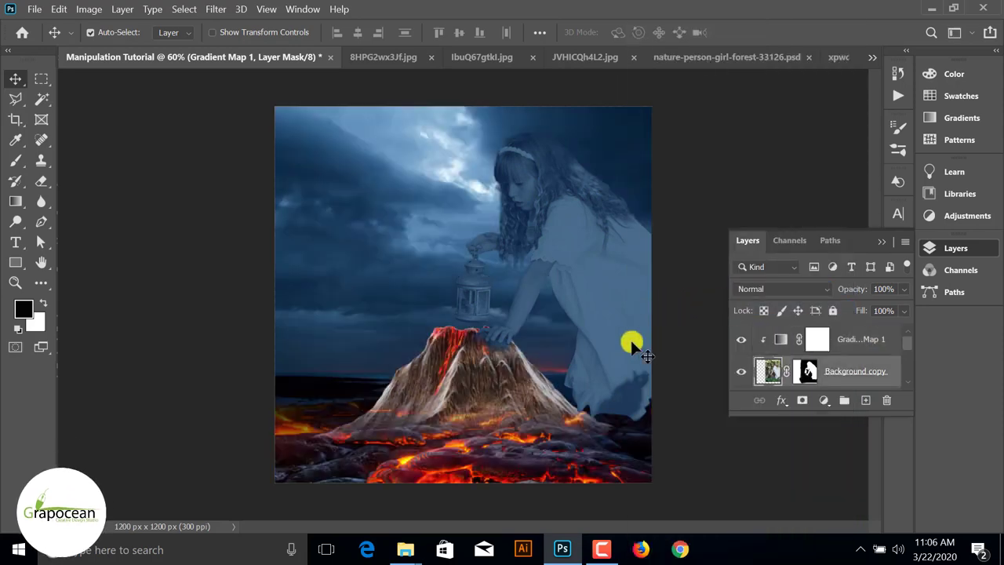
{"action": "left_click", "coordinate": [818, 339]}
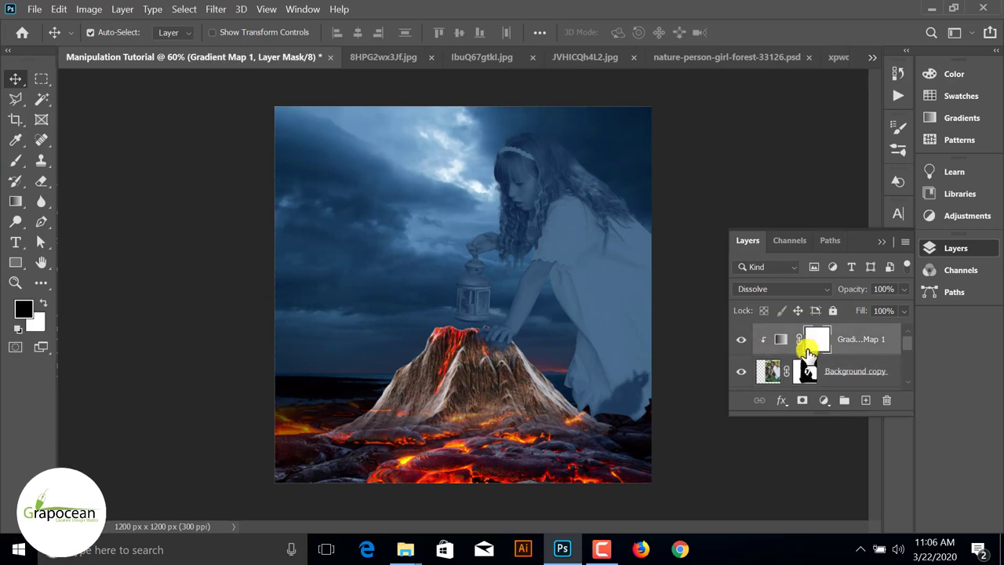
{"action": "key", "text": "ctrl+shift+i"}
Step: Choose the Brush, zoom in on the girl, and set Gradient Map 1 back to Normal
{"action": "key", "text": "ctrl+plus"}
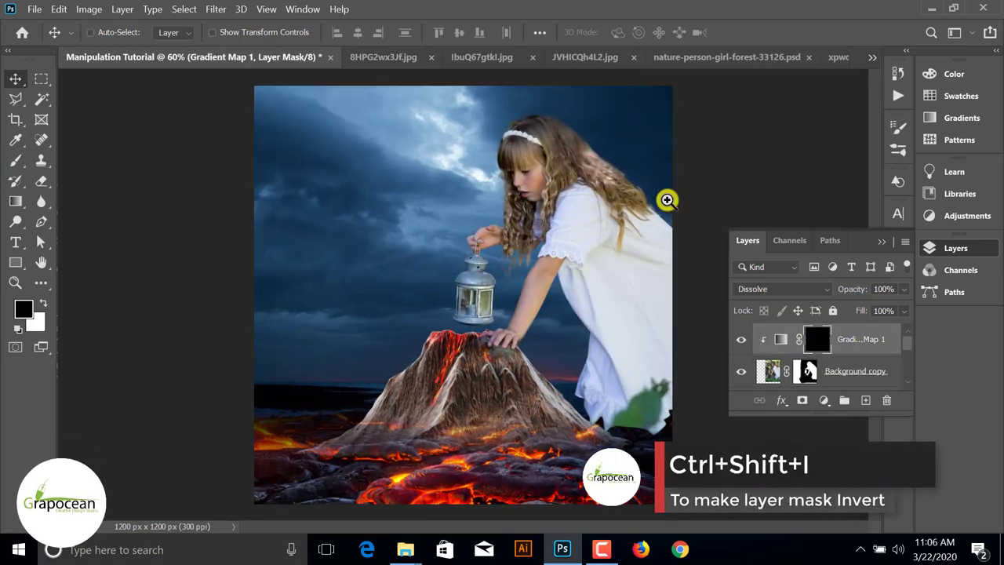
{"action": "left_click", "coordinate": [17, 163]}
{"action": "left_click", "coordinate": [89, 156]}
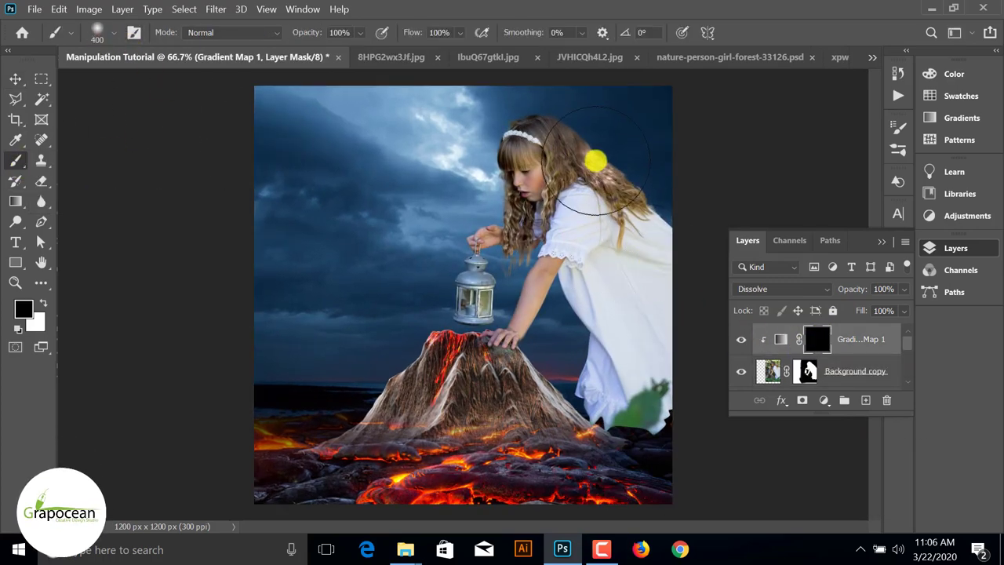
{"action": "left_click_drag", "start_coordinate": [595, 161], "coordinate": [640, 195]}
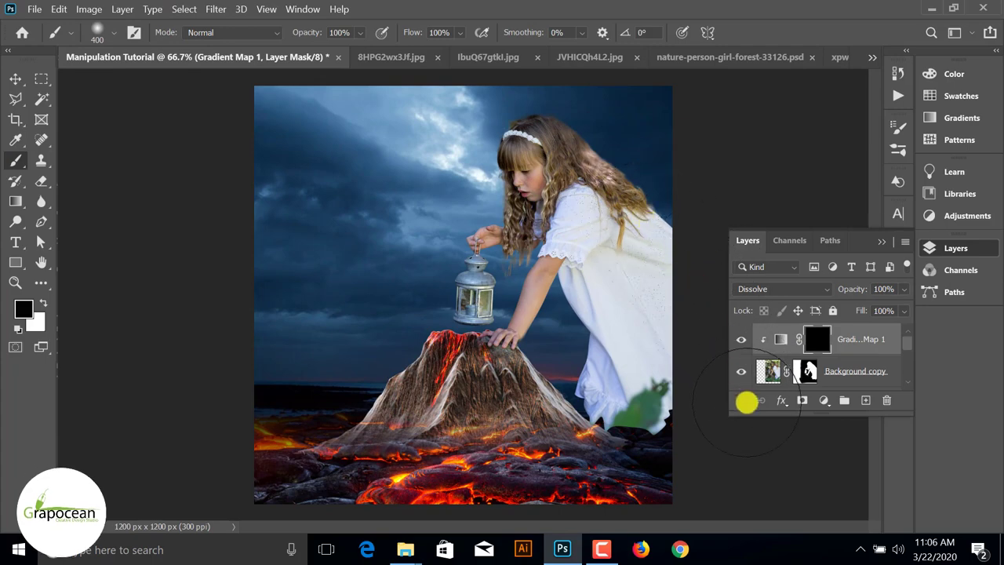
{"action": "mouse_move", "coordinate": [656, 242]}
{"action": "left_mouse_down"}
{"action": "mouse_move", "coordinate": [518, 246]}
{"action": "mouse_move", "coordinate": [298, 298]}
{"action": "left_mouse_up"}
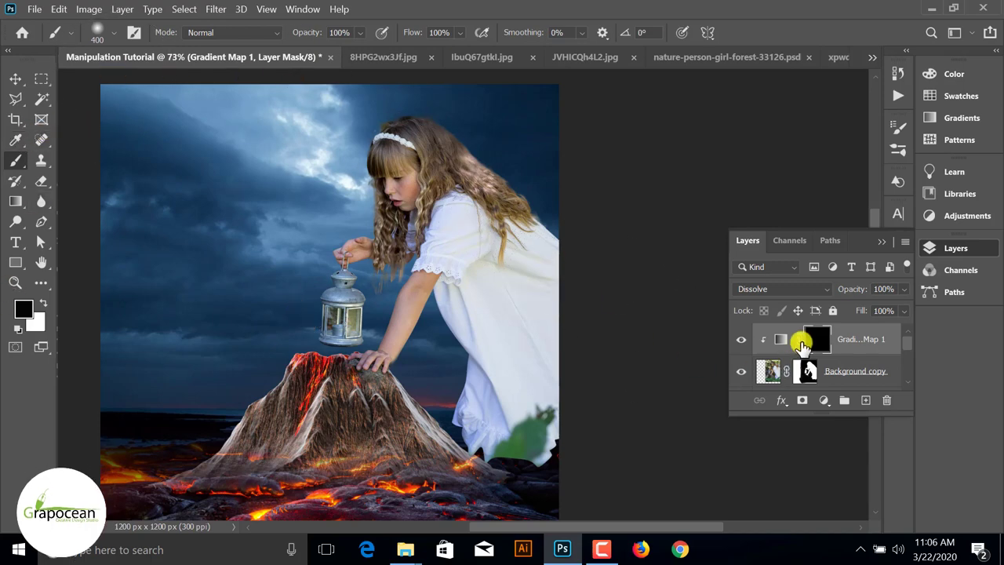
{"action": "left_click", "coordinate": [784, 288]}
{"action": "left_click", "coordinate": [748, 142]}
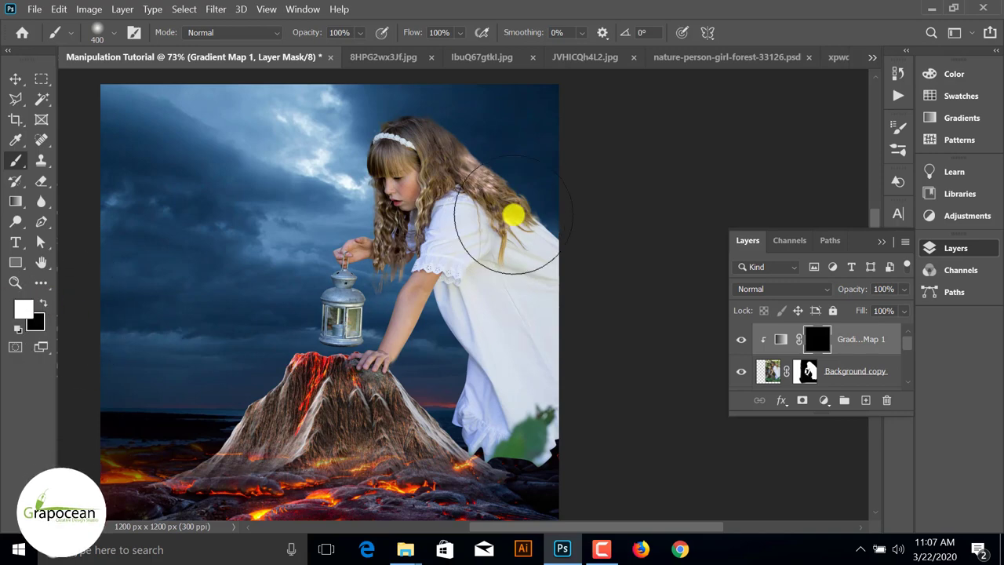
Step: Paint the blue tint back onto the girl's hair on the gradient map mask
{"action": "mouse_move", "coordinate": [512, 214]}
{"action": "left_mouse_down"}
{"action": "mouse_move", "coordinate": [541, 229]}
{"action": "mouse_move", "coordinate": [611, 316]}
{"action": "left_mouse_up"}
{"action": "key", "text": "ctrl+z"}
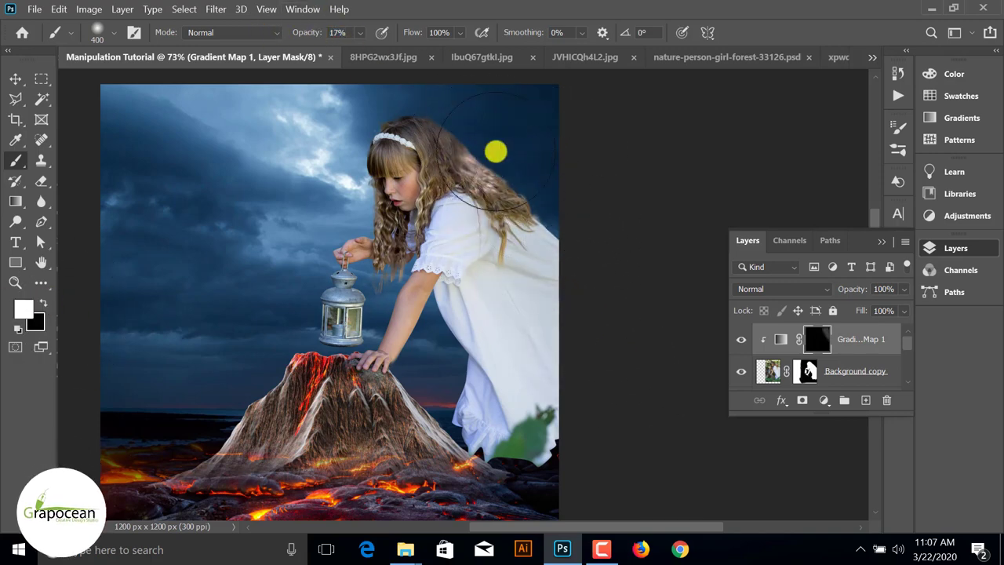
{"action": "left_click_drag", "start_coordinate": [421, 117], "coordinate": [582, 291]}
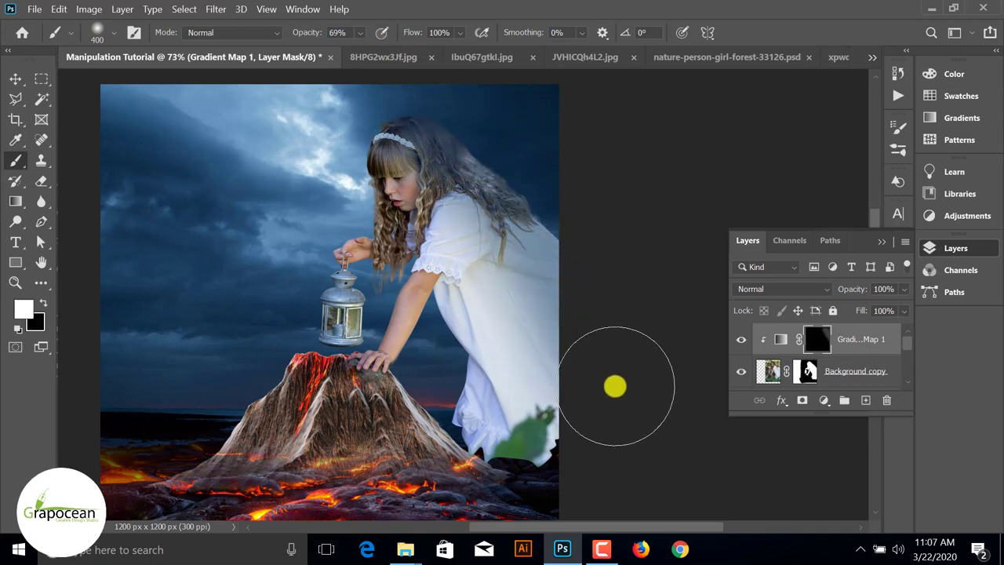
{"action": "left_click", "coordinate": [784, 288]}
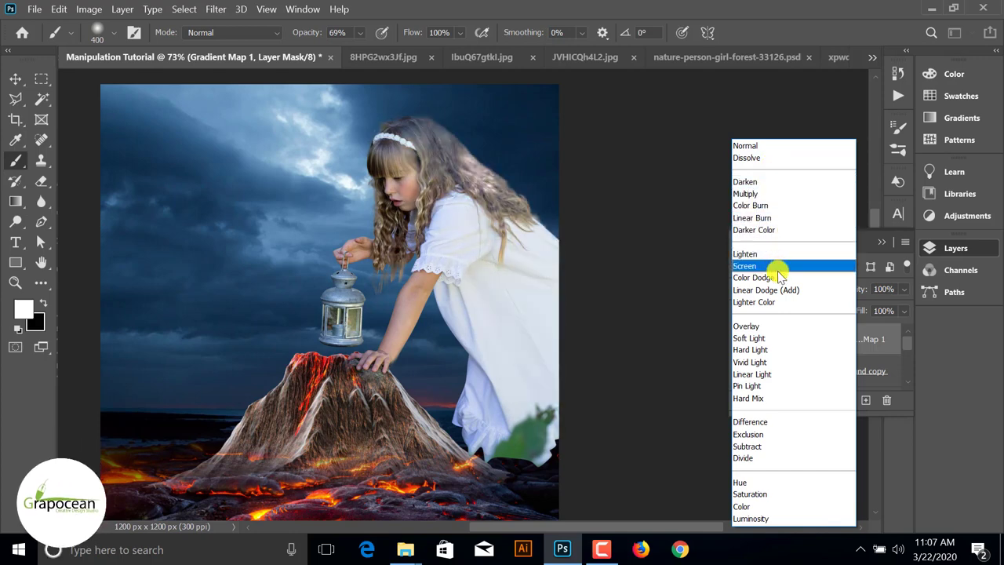
Step: Set Gradient Map 1 to Linear Light and brush white over the girl's hair and dress
{"action": "left_click", "coordinate": [782, 375]}
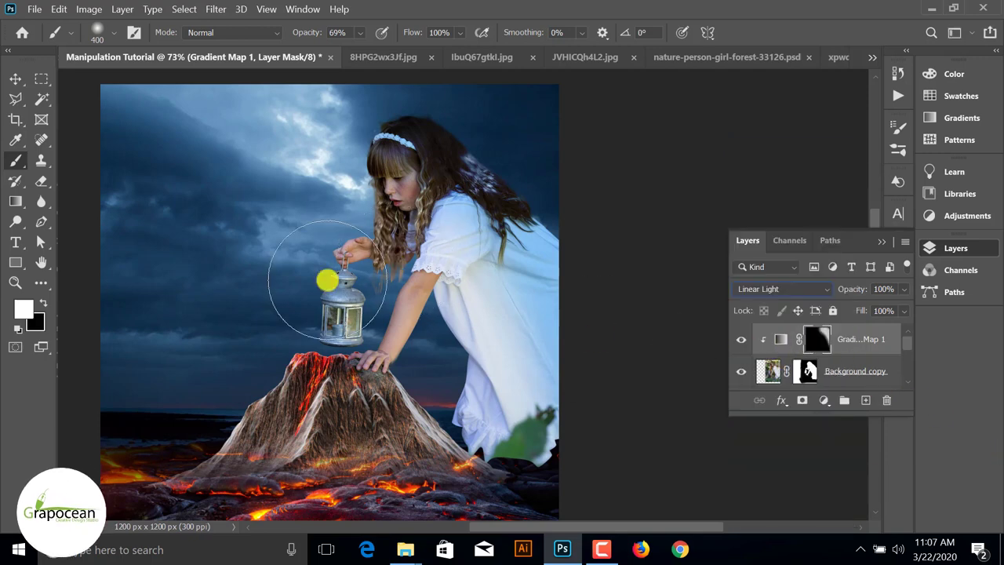
{"action": "left_click_drag", "start_coordinate": [329, 274], "coordinate": [395, 220]}
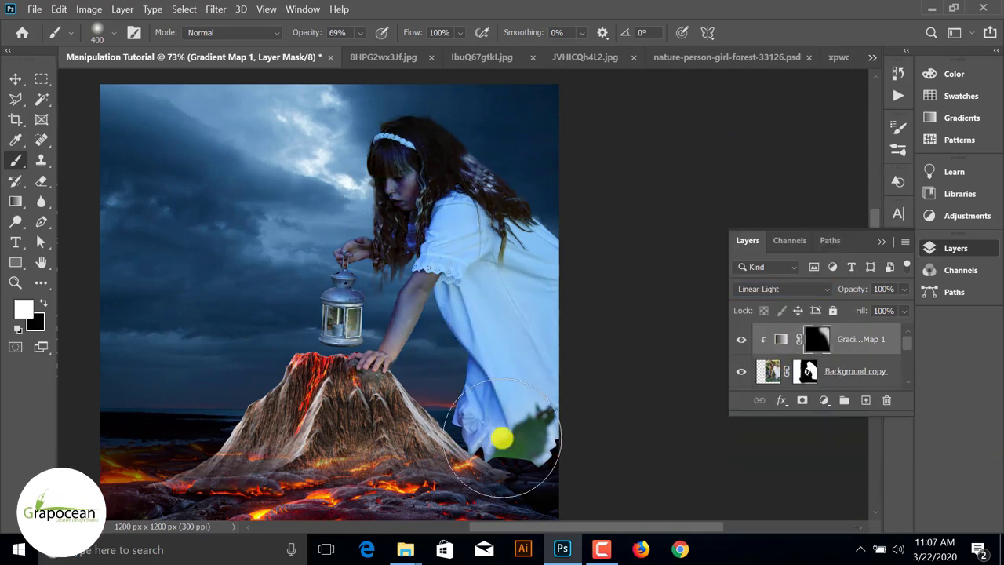
{"action": "left_click_drag", "start_coordinate": [502, 437], "coordinate": [496, 494]}
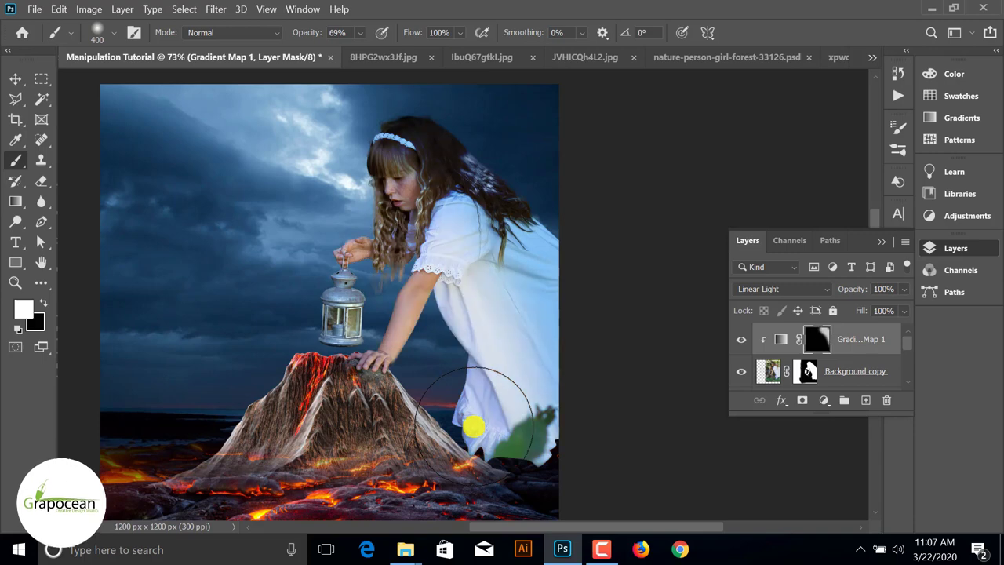
{"action": "key", "text": "ctrl+BackSpace"}
{"action": "scroll", "coordinate": [411, 334], "scroll_direction": "down", "scroll_amount": 3}
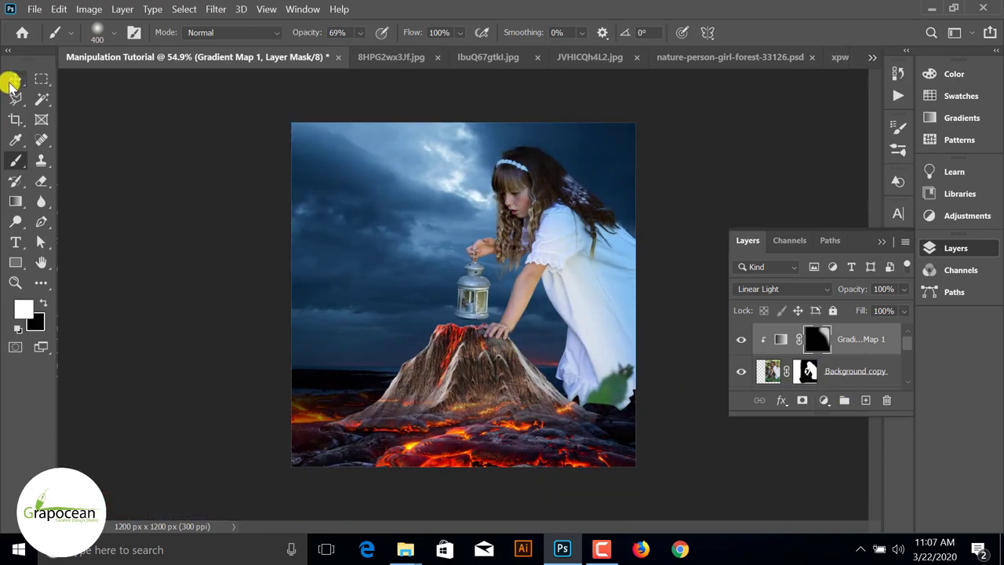
{"action": "mouse_move", "coordinate": [605, 227]}
{"action": "left_mouse_down"}
{"action": "mouse_move", "coordinate": [596, 199]}
{"action": "mouse_move", "coordinate": [532, 151]}
{"action": "mouse_move", "coordinate": [662, 296]}
{"action": "left_mouse_up"}
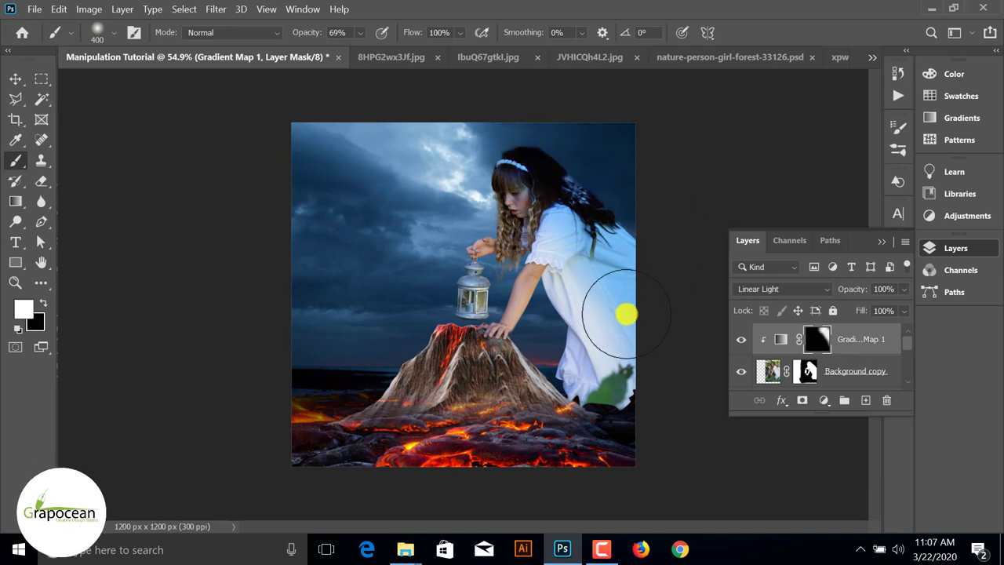
{"action": "left_click_drag", "start_coordinate": [807, 383], "coordinate": [816, 363]}
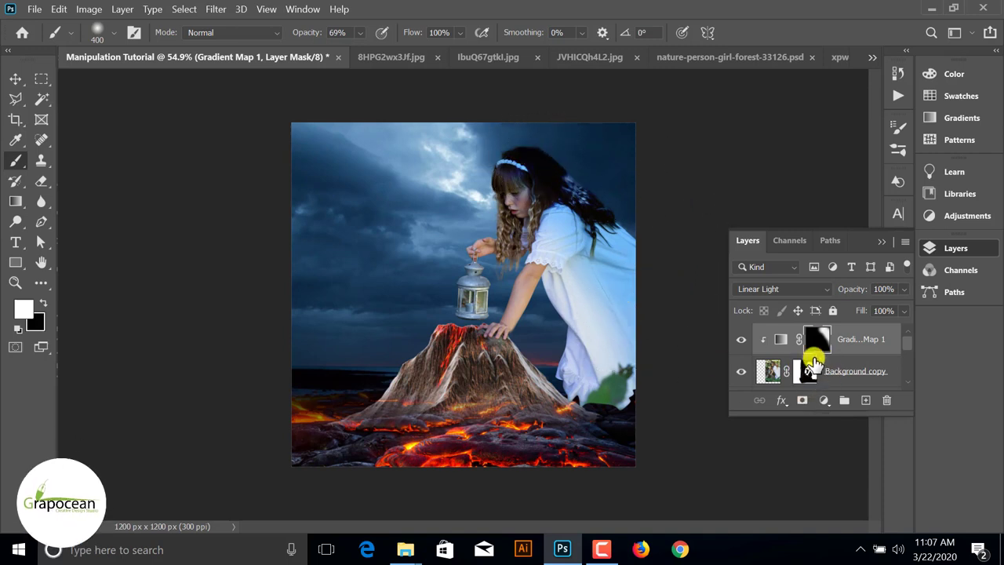
{"action": "right_click", "coordinate": [820, 341]}
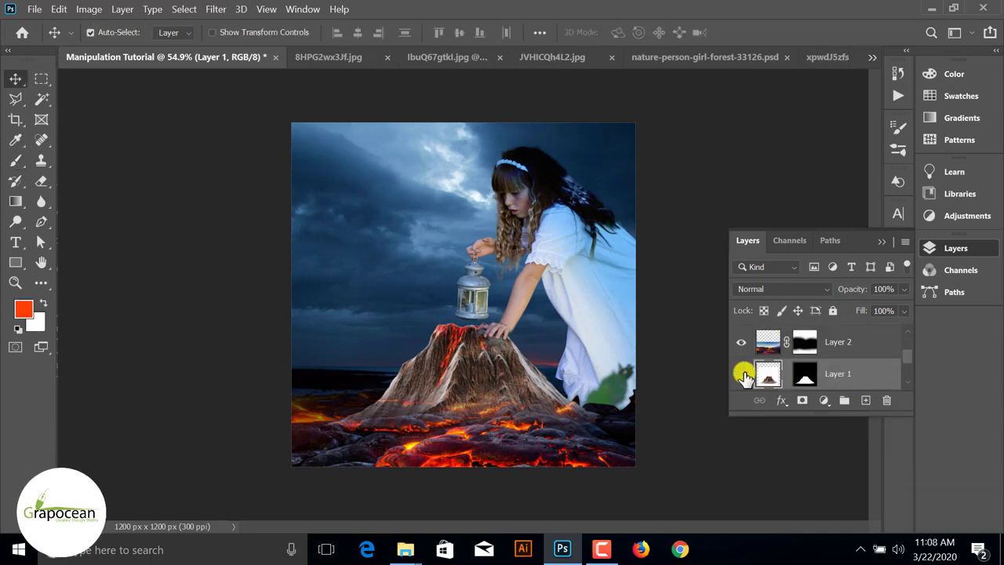
Step: Add a Gradient Map 2 adjustment using an orange gradient preset
{"action": "left_click", "coordinate": [825, 401]}
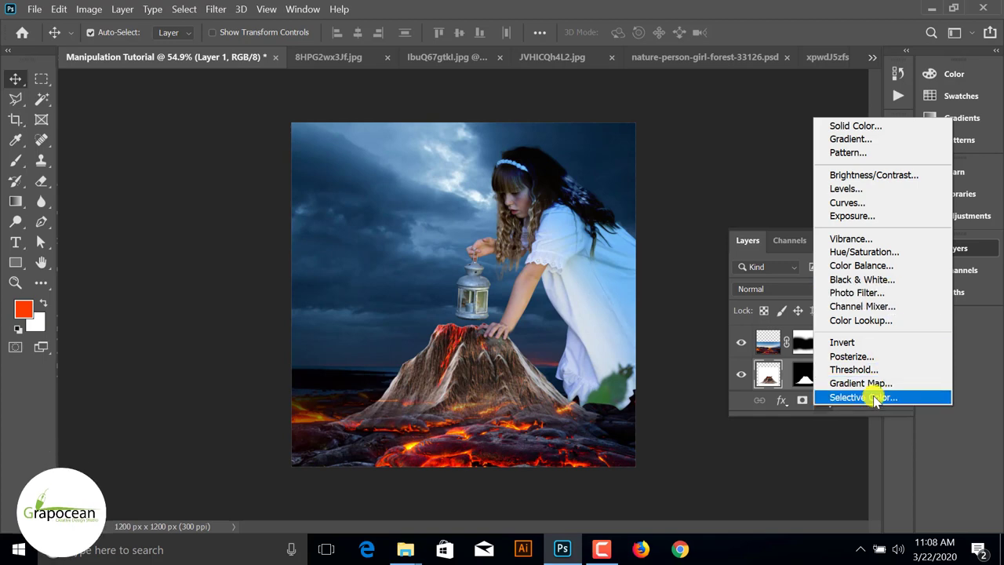
{"action": "left_click", "coordinate": [860, 382]}
{"action": "left_click", "coordinate": [860, 302]}
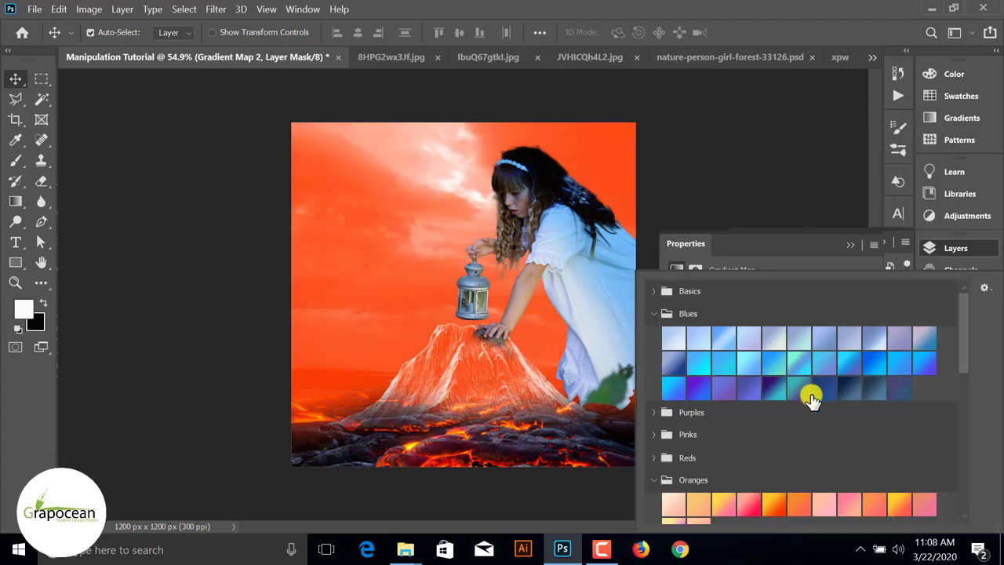
{"action": "scroll", "coordinate": [833, 401], "scroll_direction": "down", "scroll_amount": 1}
{"action": "scroll", "coordinate": [816, 416], "scroll_direction": "down", "scroll_amount": 2}
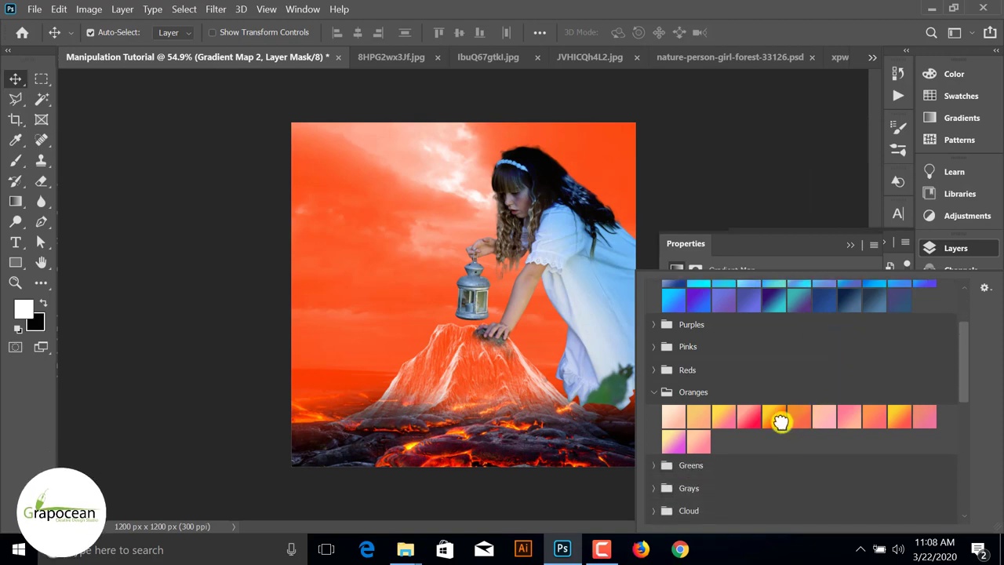
{"action": "left_click", "coordinate": [782, 424]}
{"action": "left_click", "coordinate": [922, 269]}
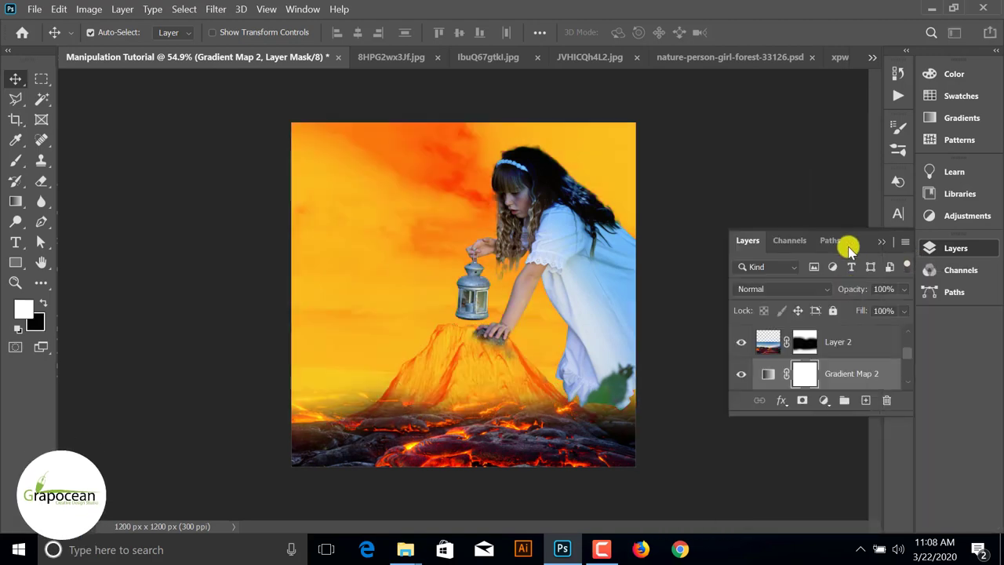
Step: Set Gradient Map 2 to Subtract, clip it to the volcano, and lower opacity to 66%
{"action": "left_click", "coordinate": [803, 290]}
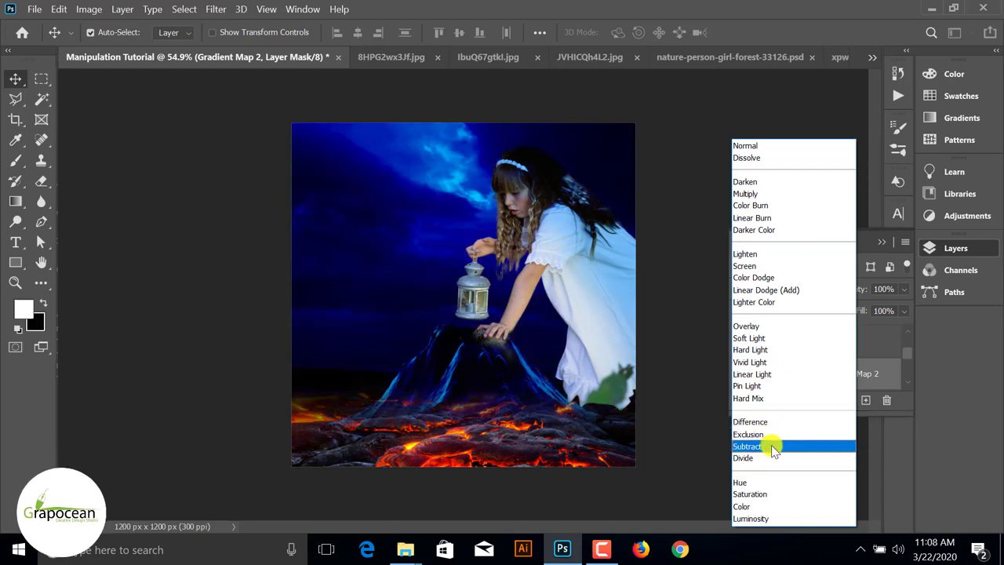
{"action": "left_click", "coordinate": [771, 446]}
{"action": "scroll", "coordinate": [840, 369], "scroll_direction": "up", "scroll_amount": 1}
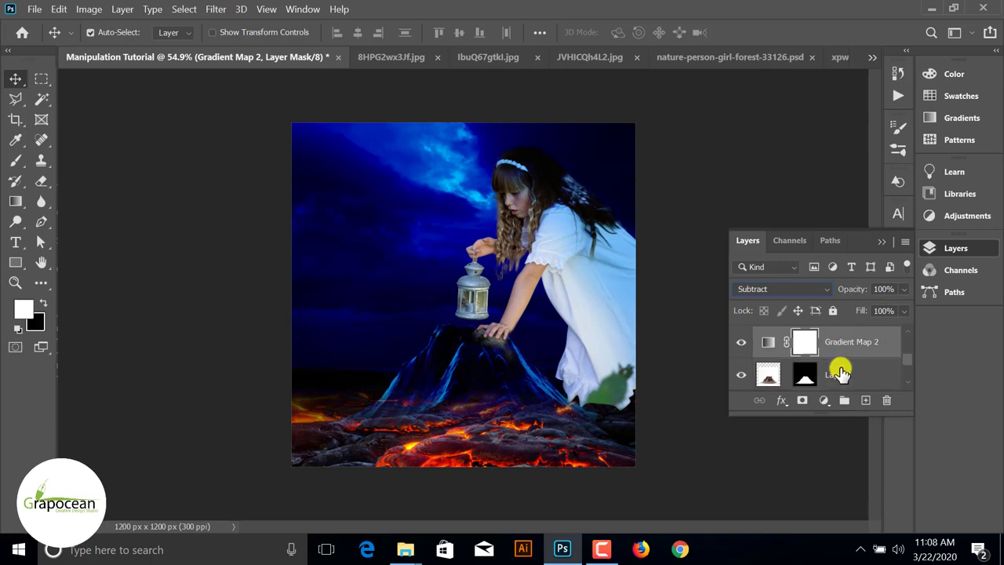
{"action": "right_click", "coordinate": [836, 338]}
{"action": "left_click", "coordinate": [659, 306]}
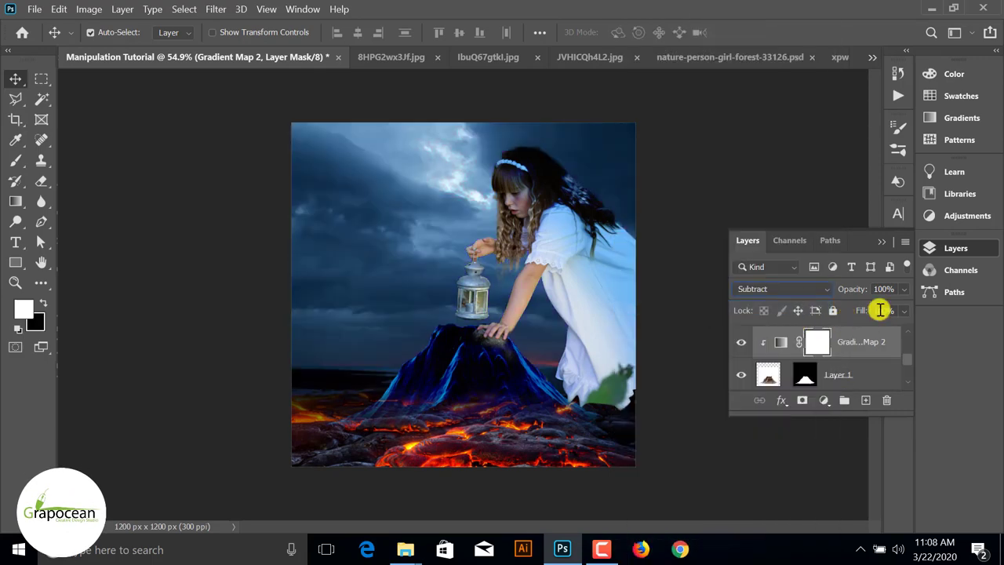
{"action": "left_click", "coordinate": [903, 288]}
{"action": "left_click_drag", "start_coordinate": [890, 304], "coordinate": [877, 310]}
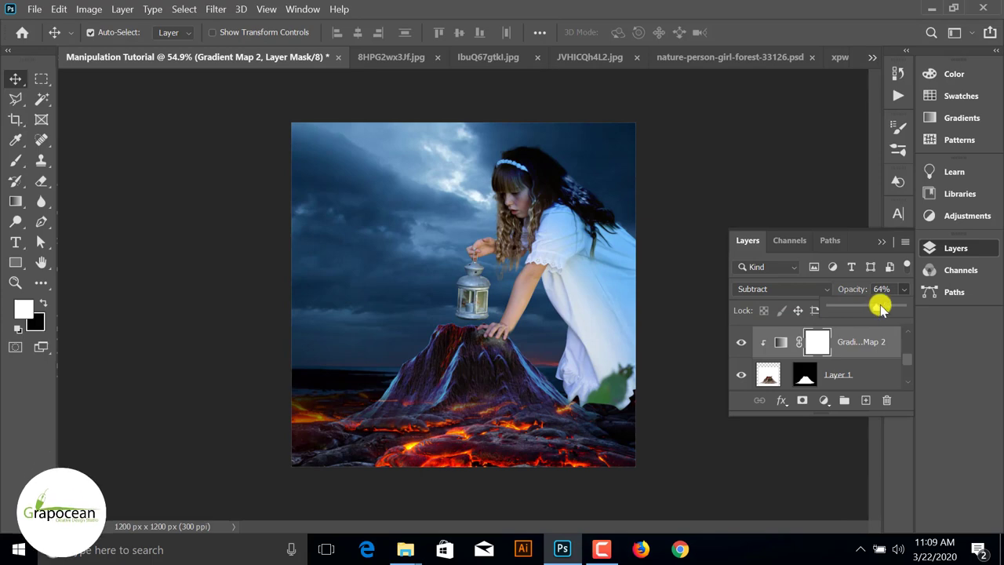
{"action": "left_click_drag", "start_coordinate": [887, 308], "coordinate": [878, 305]}
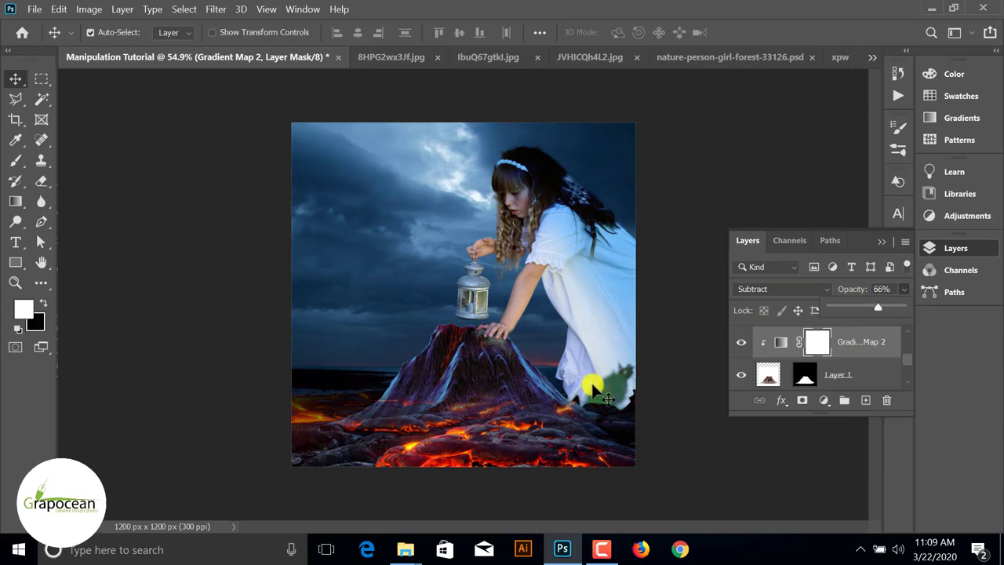
{"action": "left_click", "coordinate": [533, 367], "text": "ctrl"}
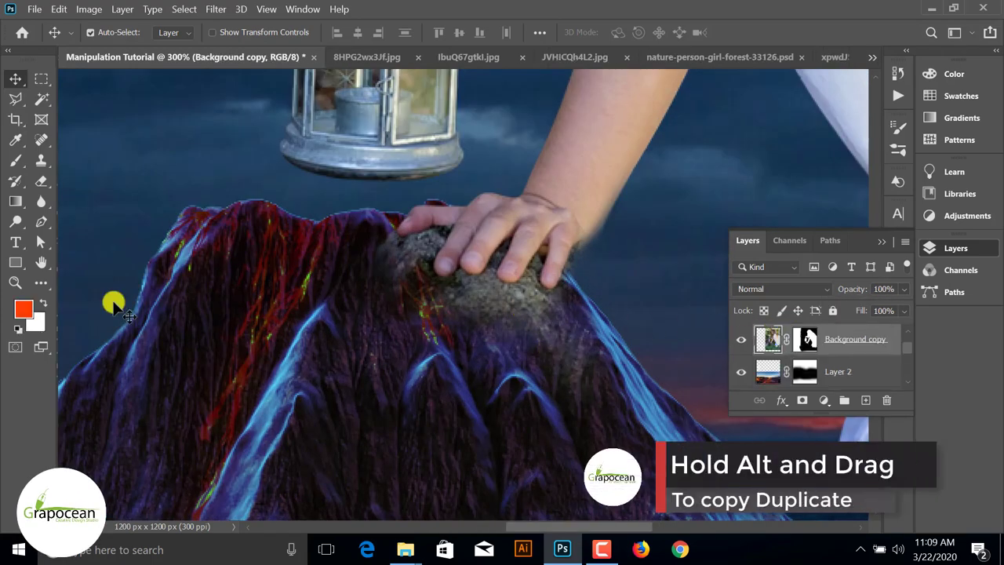
Step: Paint black on the girl layer's mask to hide the grey rock under her hand
{"action": "left_click", "coordinate": [16, 160]}
{"action": "key", "text": "bracketleft"}
{"action": "key", "text": "bracketleft"}
{"action": "key", "text": "bracketleft"}
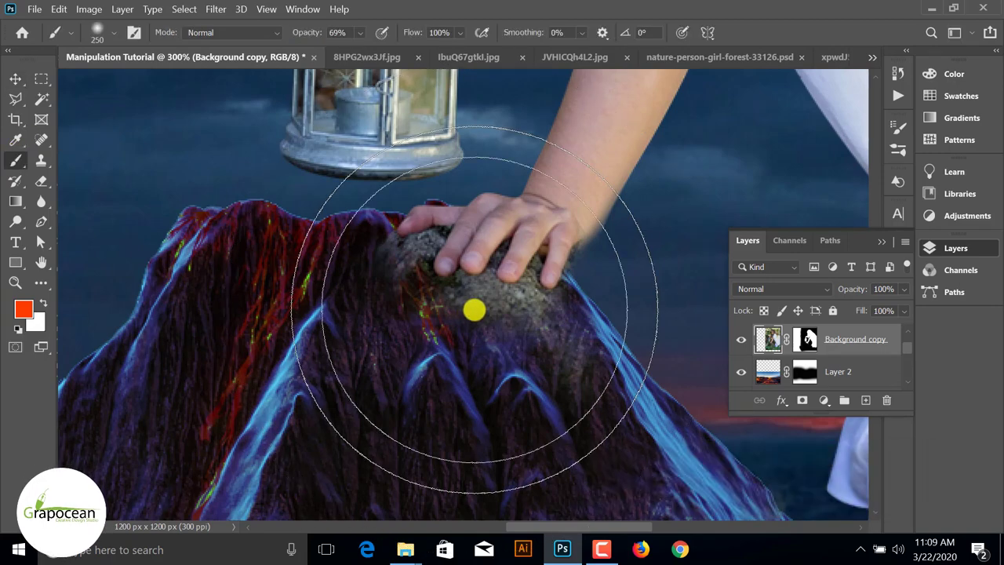
{"action": "left_click_drag", "start_coordinate": [502, 341], "coordinate": [493, 332]}
{"action": "left_click_drag", "start_coordinate": [806, 339], "coordinate": [802, 375]}
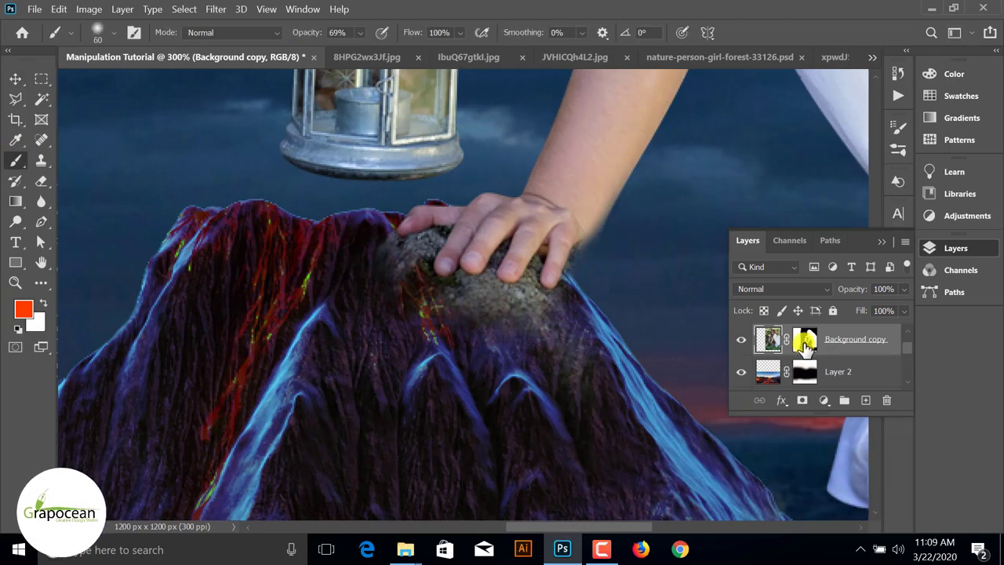
{"action": "left_click", "coordinate": [805, 346]}
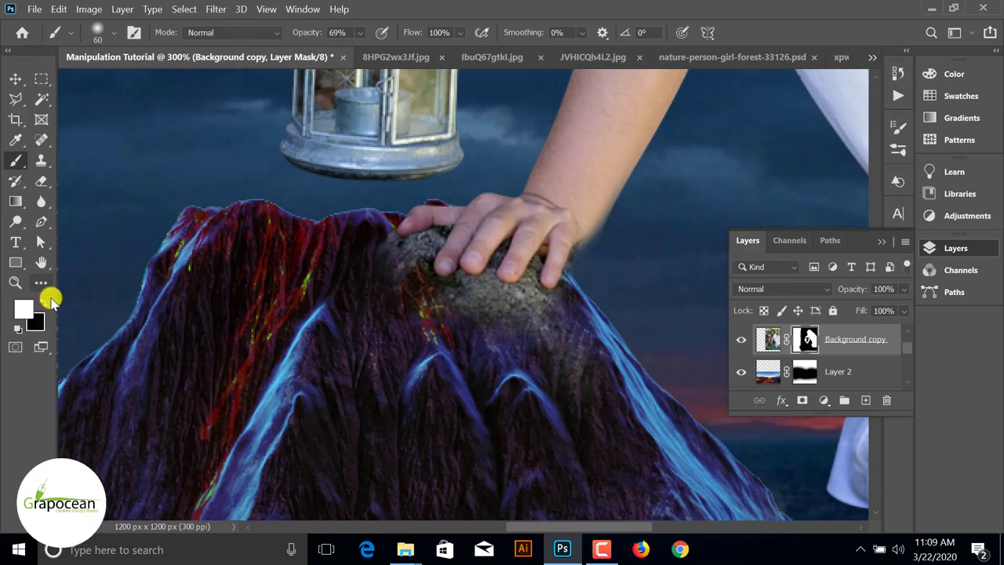
{"action": "left_click", "coordinate": [43, 303]}
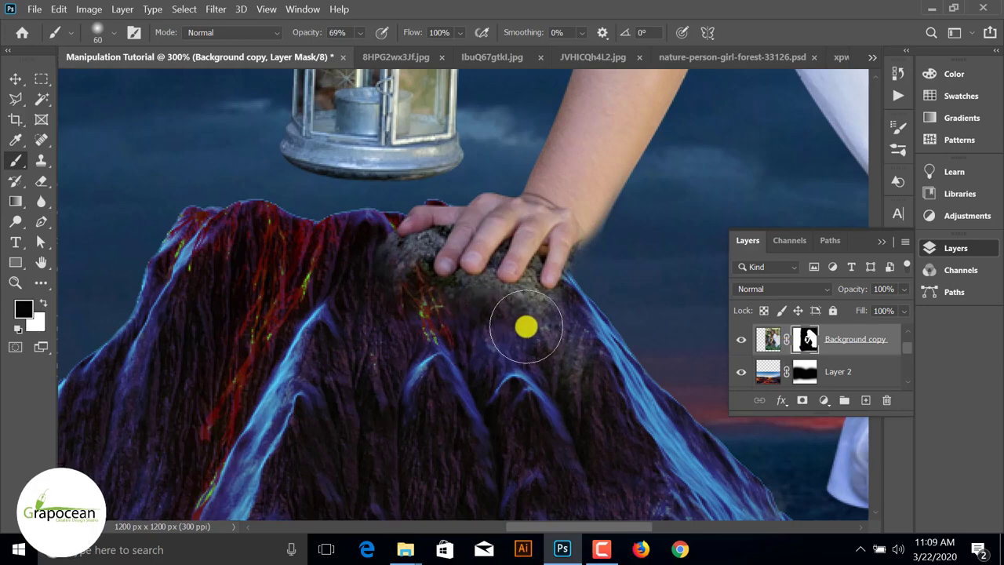
{"action": "left_click_drag", "start_coordinate": [525, 328], "coordinate": [403, 293]}
{"action": "scroll", "coordinate": [517, 329], "scroll_direction": "down", "scroll_amount": 2}
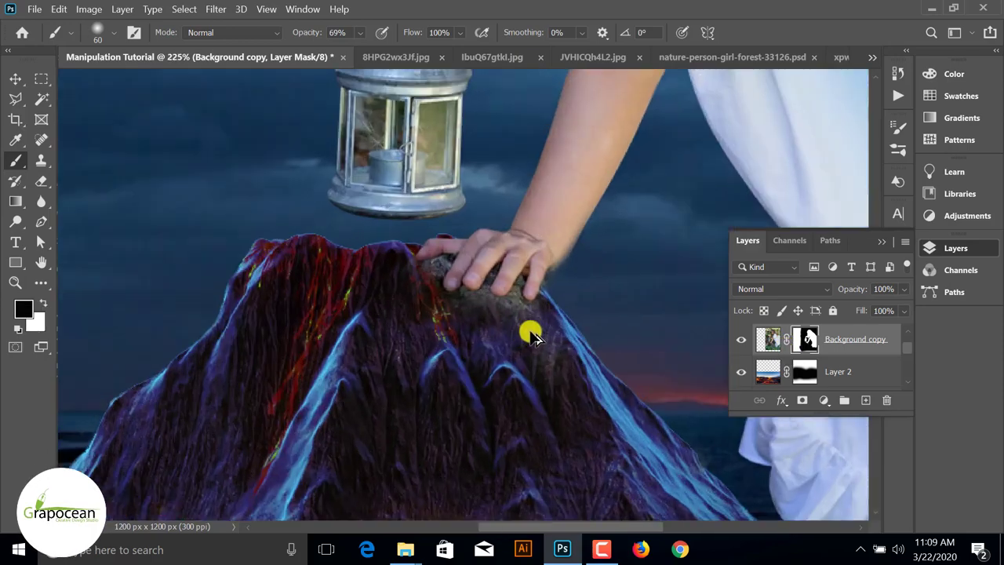
{"action": "scroll", "coordinate": [504, 306], "scroll_direction": "up", "scroll_amount": 3}
{"action": "mouse_move", "coordinate": [452, 274]}
{"action": "left_mouse_down"}
{"action": "mouse_move", "coordinate": [385, 222]}
{"action": "mouse_move", "coordinate": [497, 258]}
{"action": "mouse_move", "coordinate": [557, 238]}
{"action": "mouse_move", "coordinate": [477, 322]}
{"action": "left_mouse_up"}
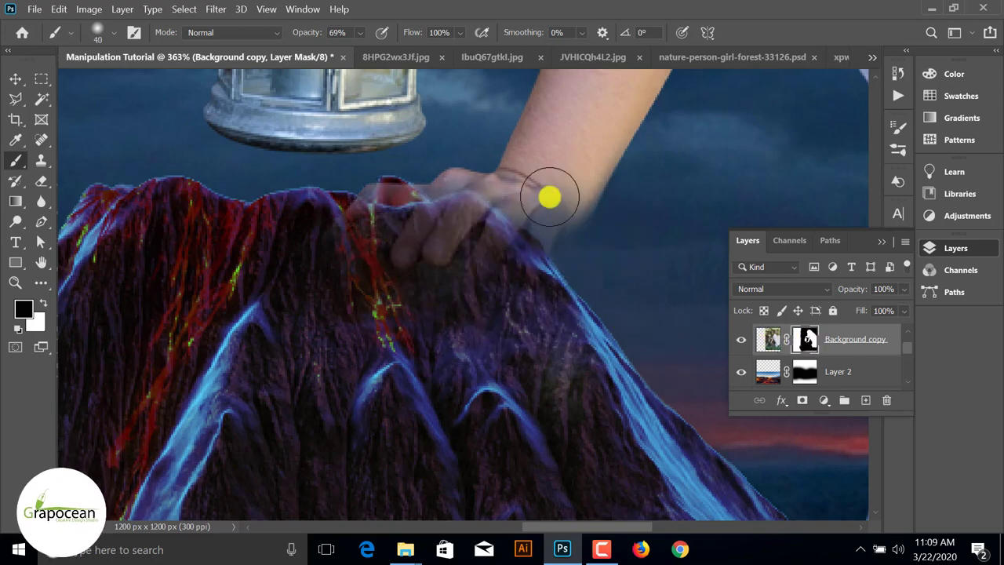
Step: With a smaller white brush, restore the fingertip, pinky, hand edge and thumb
{"action": "key", "text": "bracketleft"}
{"action": "key", "text": "bracketleft"}
{"action": "key", "text": "bracketleft"}
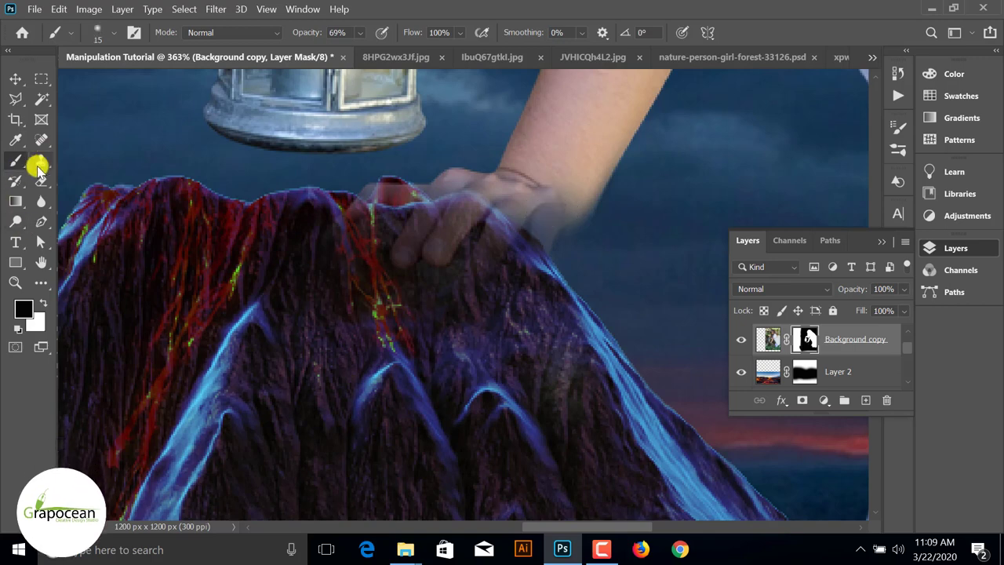
{"action": "left_click", "coordinate": [41, 303]}
{"action": "left_click", "coordinate": [453, 176], "text": "ctrl"}
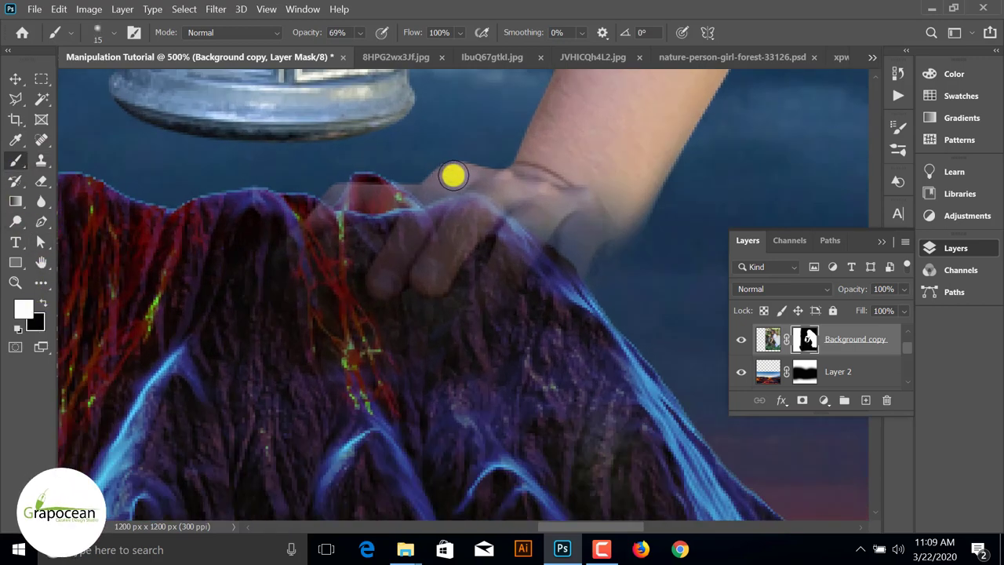
{"action": "mouse_move", "coordinate": [392, 262]}
{"action": "left_mouse_down"}
{"action": "mouse_move", "coordinate": [381, 280]}
{"action": "mouse_move", "coordinate": [399, 254]}
{"action": "left_mouse_up"}
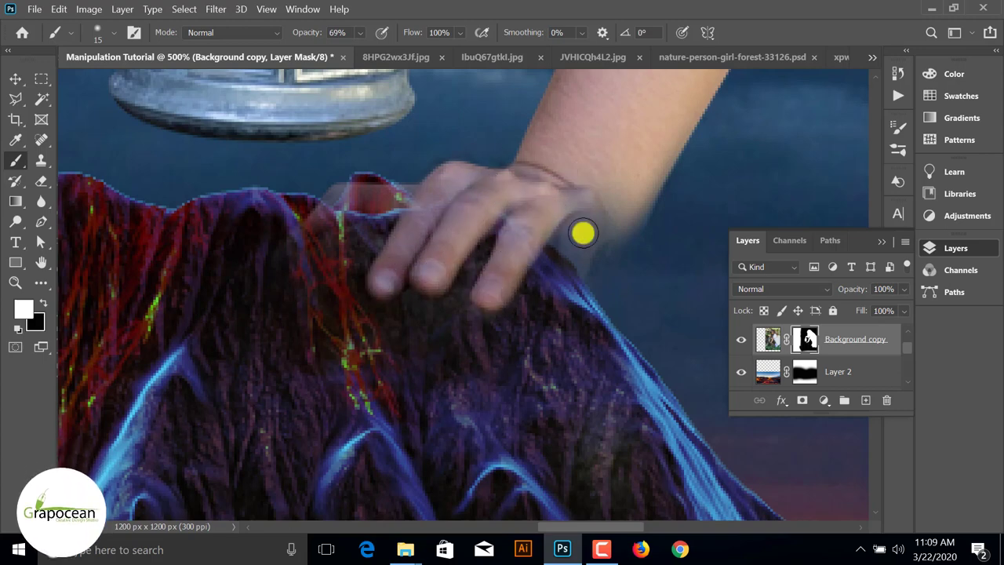
{"action": "mouse_move", "coordinate": [568, 254]}
{"action": "left_mouse_down"}
{"action": "mouse_move", "coordinate": [560, 298]}
{"action": "mouse_move", "coordinate": [594, 224]}
{"action": "mouse_move", "coordinate": [609, 229]}
{"action": "left_mouse_up"}
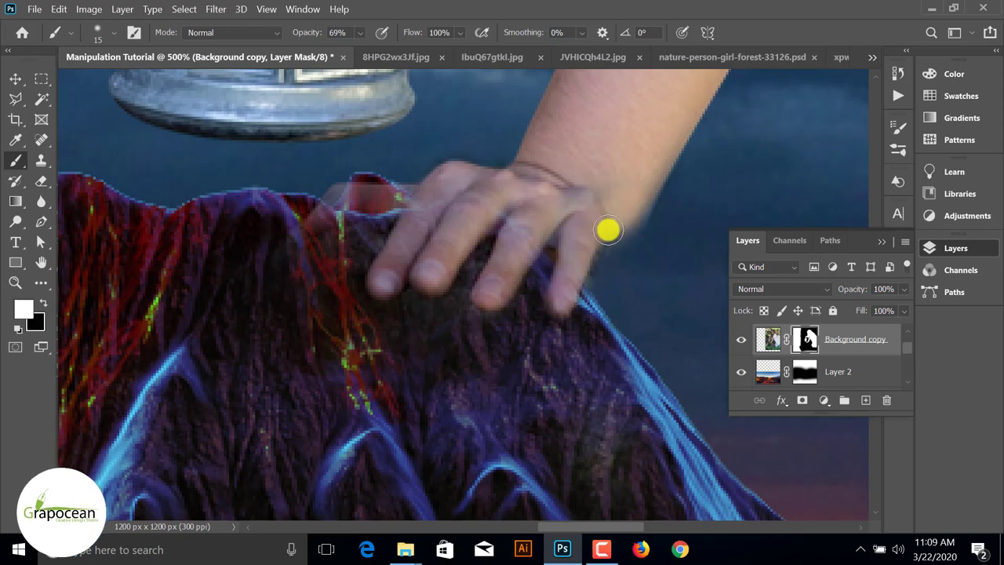
{"action": "mouse_move", "coordinate": [418, 184]}
{"action": "left_mouse_down"}
{"action": "mouse_move", "coordinate": [332, 197]}
{"action": "mouse_move", "coordinate": [348, 196]}
{"action": "mouse_move", "coordinate": [312, 226]}
{"action": "left_mouse_up"}
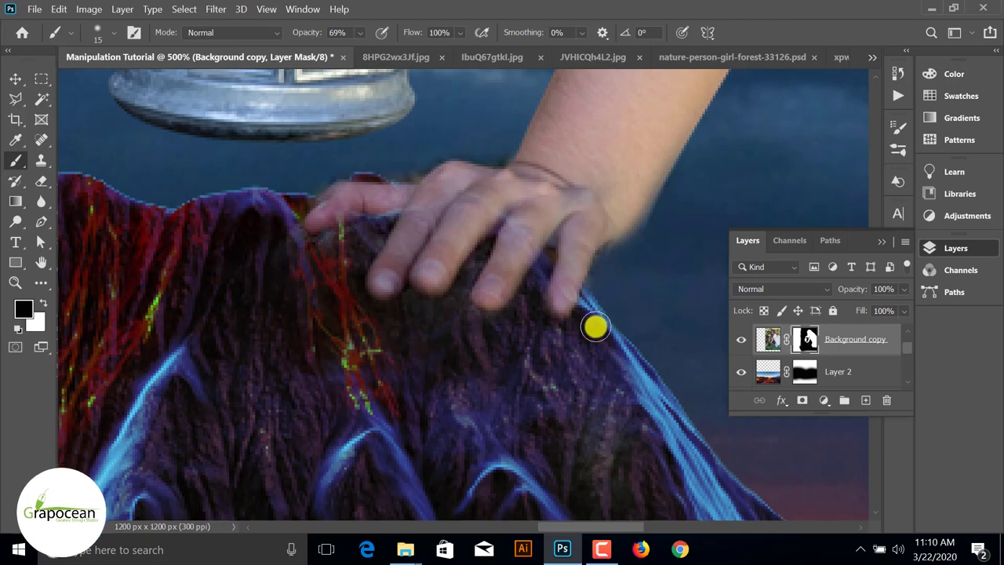
{"action": "scroll", "coordinate": [544, 398], "scroll_direction": "down", "scroll_amount": 3}
{"action": "scroll", "coordinate": [549, 399], "scroll_direction": "down", "scroll_amount": 3}
{"action": "scroll", "coordinate": [556, 400], "scroll_direction": "down", "scroll_amount": 2}
{"action": "scroll", "coordinate": [549, 392], "scroll_direction": "up", "scroll_amount": 2}
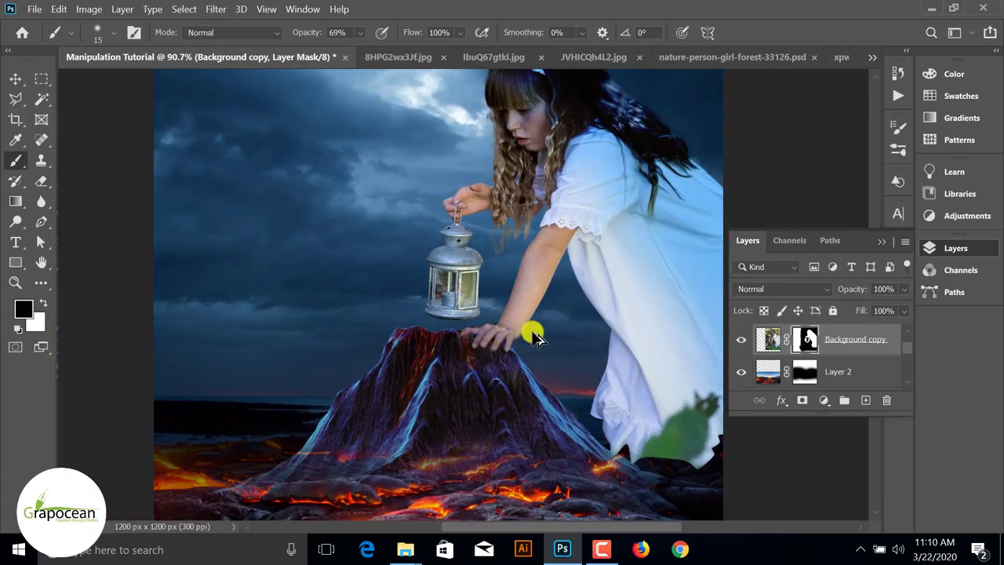
{"action": "scroll", "coordinate": [534, 338], "scroll_direction": "up", "scroll_amount": 5}
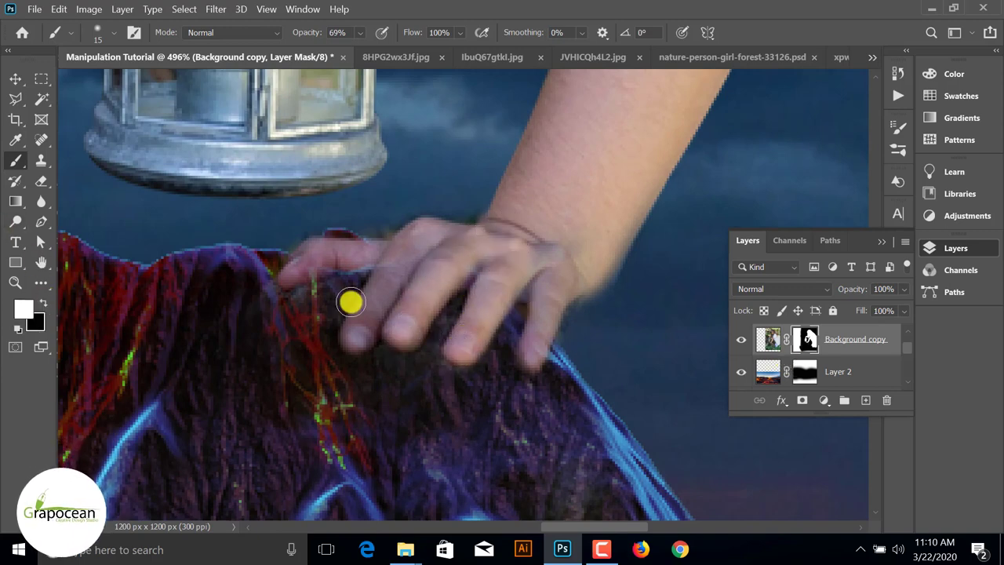
{"action": "scroll", "coordinate": [553, 235], "scroll_direction": "down", "scroll_amount": 3}
{"action": "scroll", "coordinate": [568, 271], "scroll_direction": "down", "scroll_amount": 3}
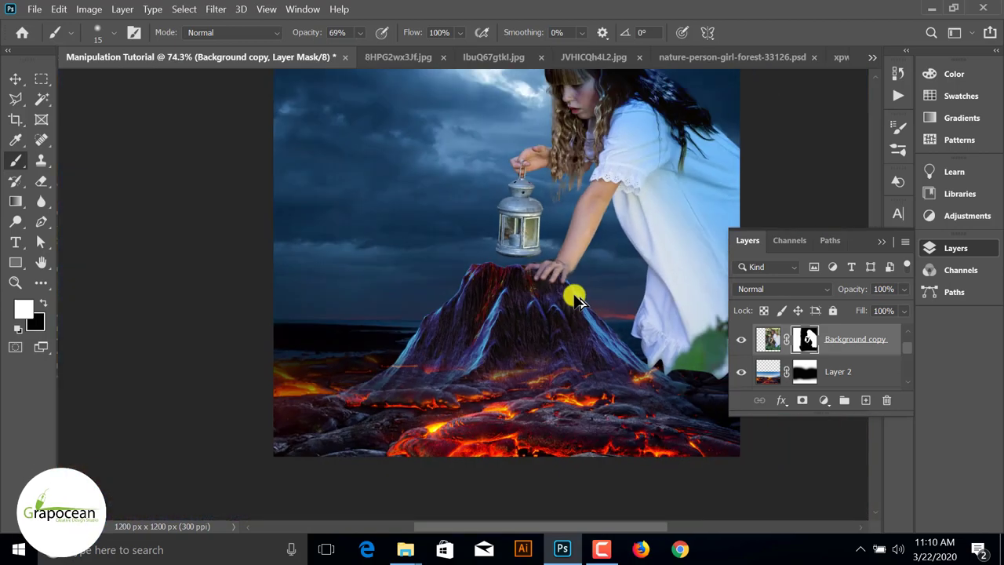
{"action": "scroll", "coordinate": [588, 286], "scroll_direction": "down", "scroll_amount": 2}
{"action": "scroll", "coordinate": [605, 325], "scroll_direction": "up", "scroll_amount": 1}
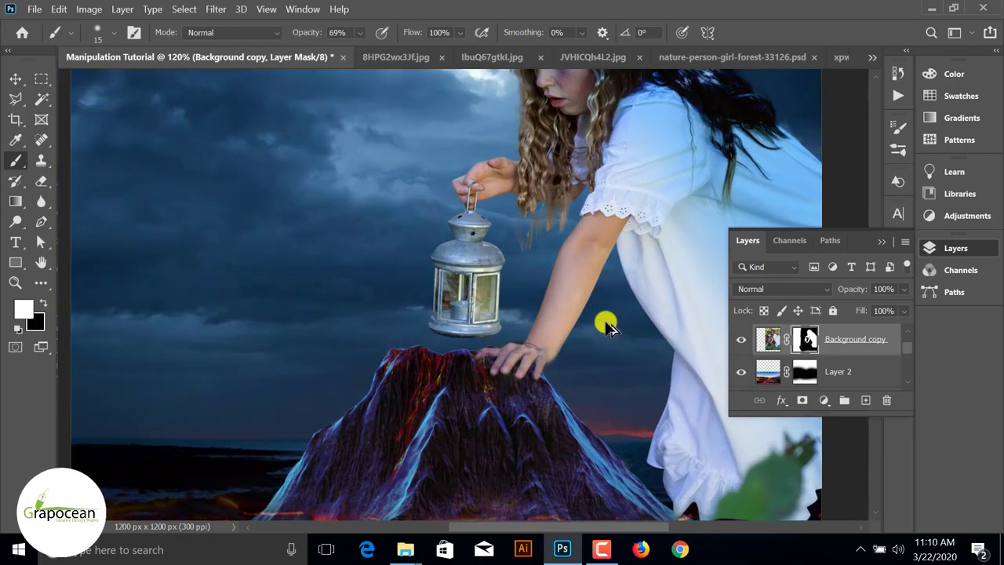
{"action": "scroll", "coordinate": [314, 235], "scroll_direction": "down", "scroll_amount": 1}
{"action": "right_click", "coordinate": [17, 162]}
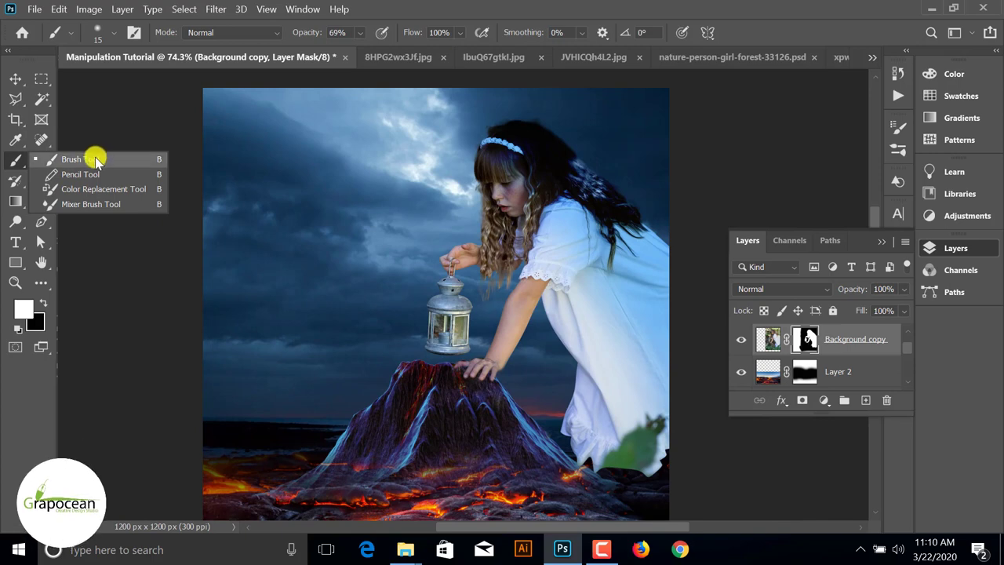
Step: Add a new Layer 4 clipped to the girl layer
{"action": "left_click", "coordinate": [107, 154]}
{"action": "left_click", "coordinate": [872, 402]}
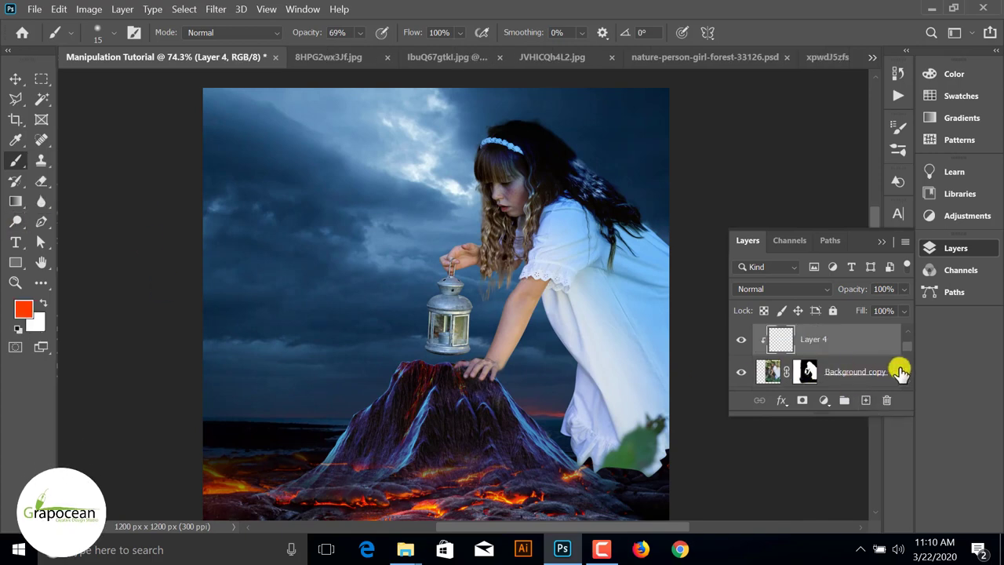
{"action": "right_click", "coordinate": [823, 340]}
{"action": "left_click", "coordinate": [816, 305]}
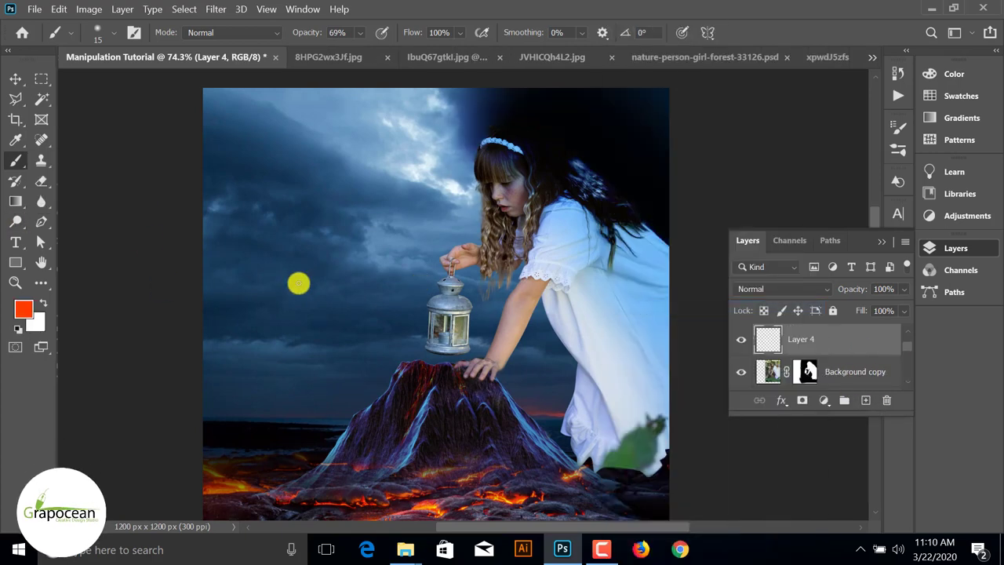
{"action": "key", "text": "ctrl+alt+g"}
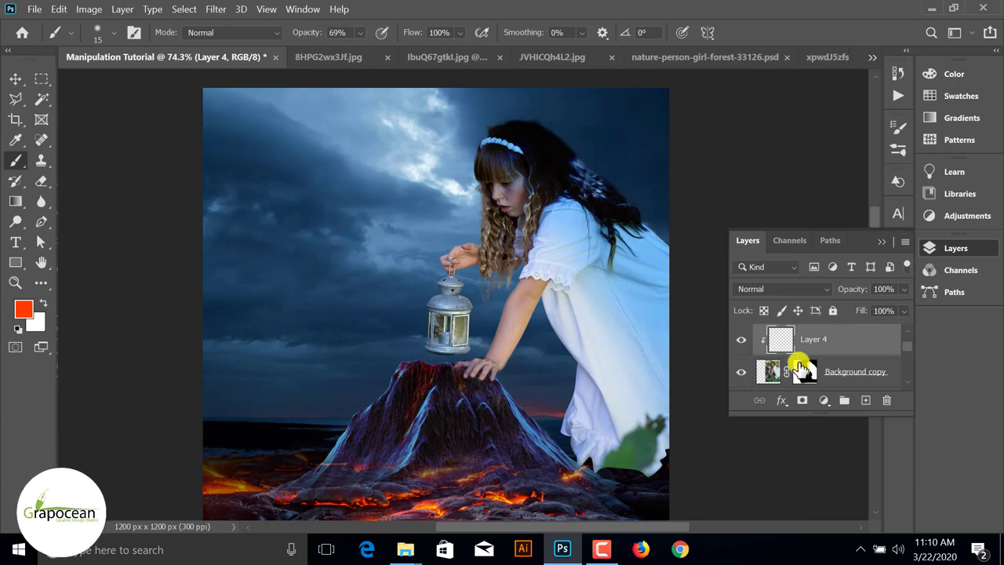
Step: Paint a soft orange glow over the lantern, arm and dress on Layer 4 with a larger brush
{"action": "scroll", "coordinate": [800, 365], "scroll_direction": "up", "scroll_amount": 1}
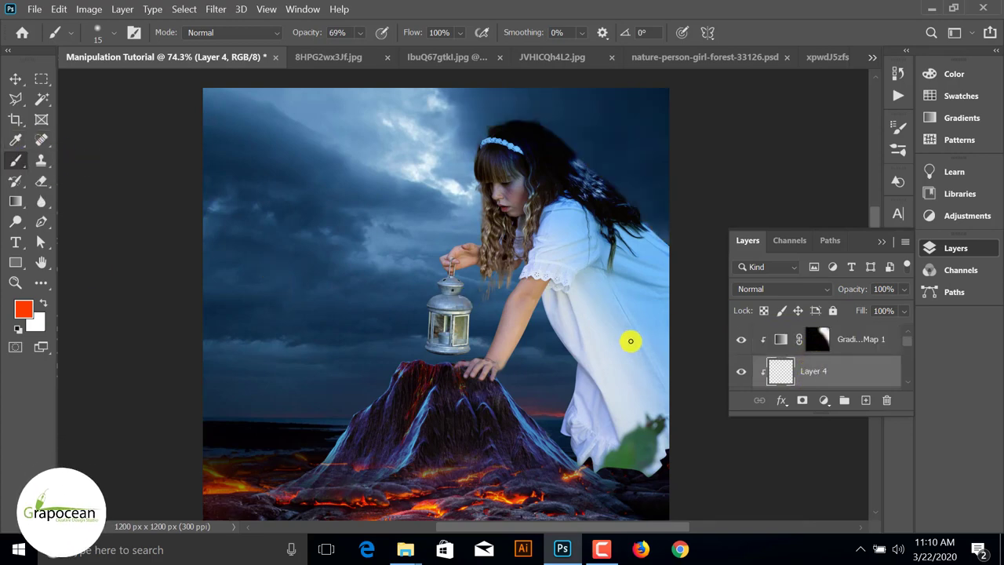
{"action": "key", "text": "bracketright"}
{"action": "key", "text": "bracketright"}
{"action": "key", "text": "bracketright"}
{"action": "key", "text": "bracketright"}
{"action": "key", "text": "bracketright"}
{"action": "key", "text": "bracketright"}
{"action": "key", "text": "bracketright"}
{"action": "key", "text": "bracketright"}
{"action": "key", "text": "bracketright"}
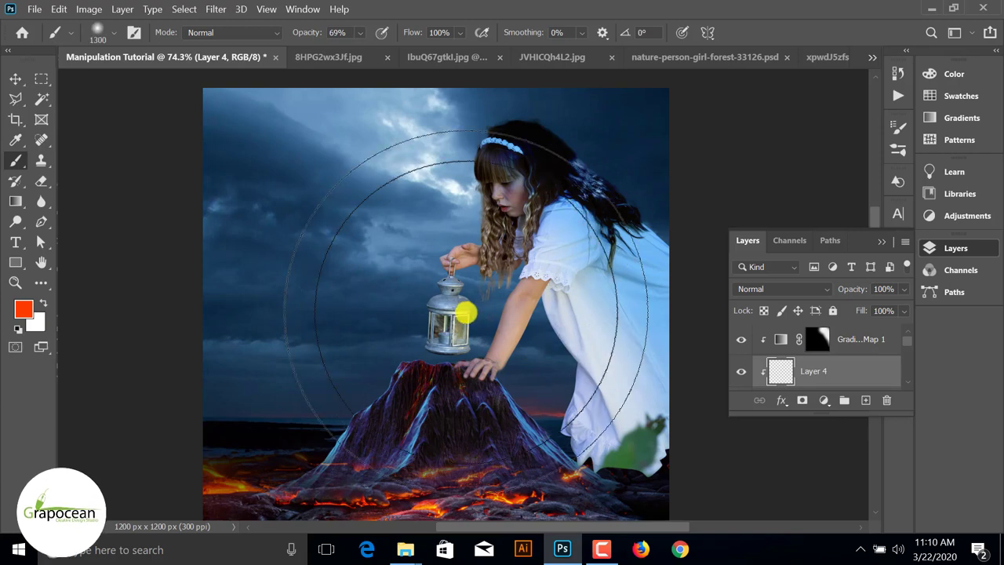
{"action": "key", "text": "bracketright"}
{"action": "left_click", "coordinate": [460, 297]}
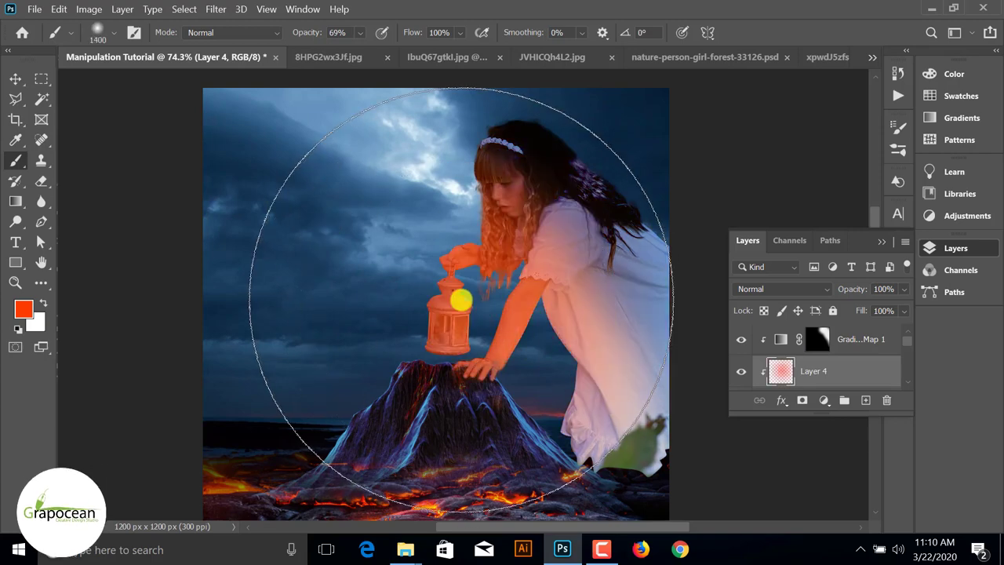
{"action": "key", "text": "ctrl+z"}
{"action": "left_click", "coordinate": [475, 300]}
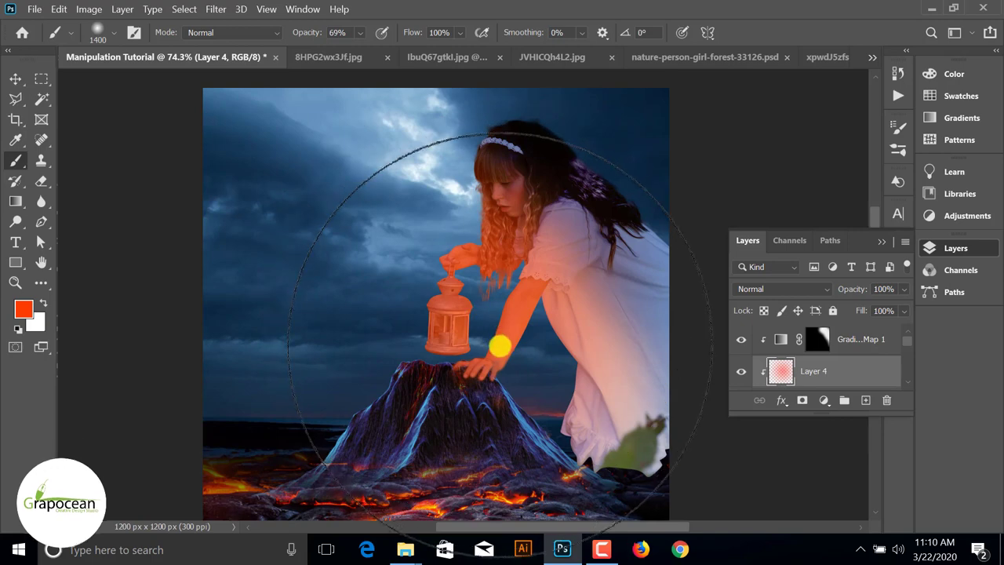
{"action": "left_click", "coordinate": [497, 345]}
Step: Set Layer 4 to Color blending and add a layer mask to it
{"action": "left_click", "coordinate": [16, 79]}
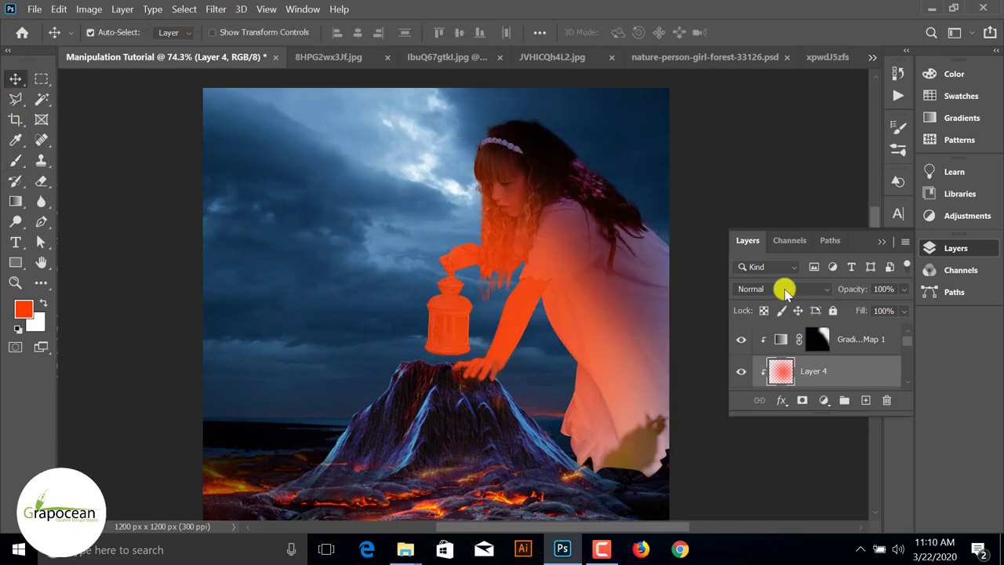
{"action": "left_click", "coordinate": [782, 288]}
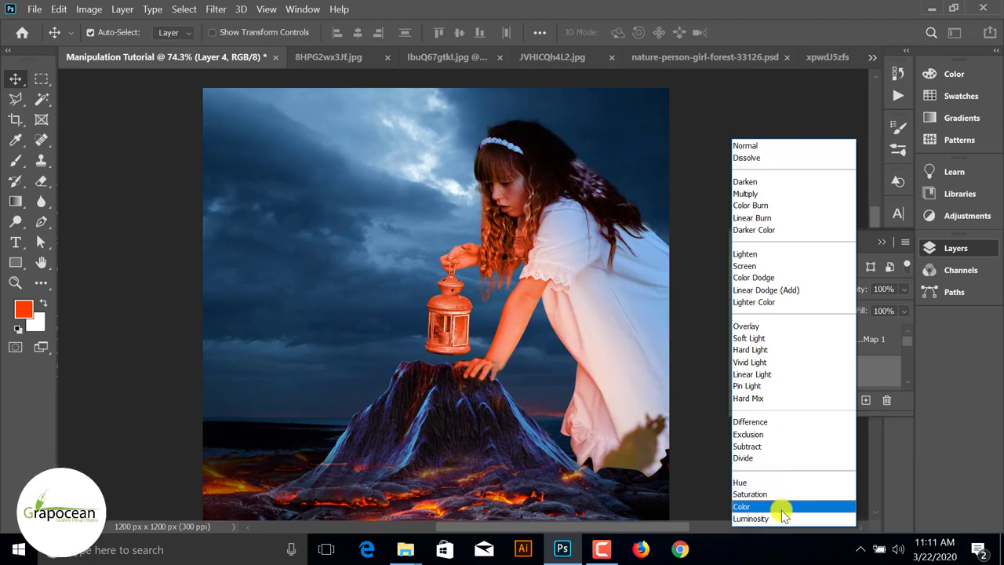
{"action": "left_click", "coordinate": [782, 508]}
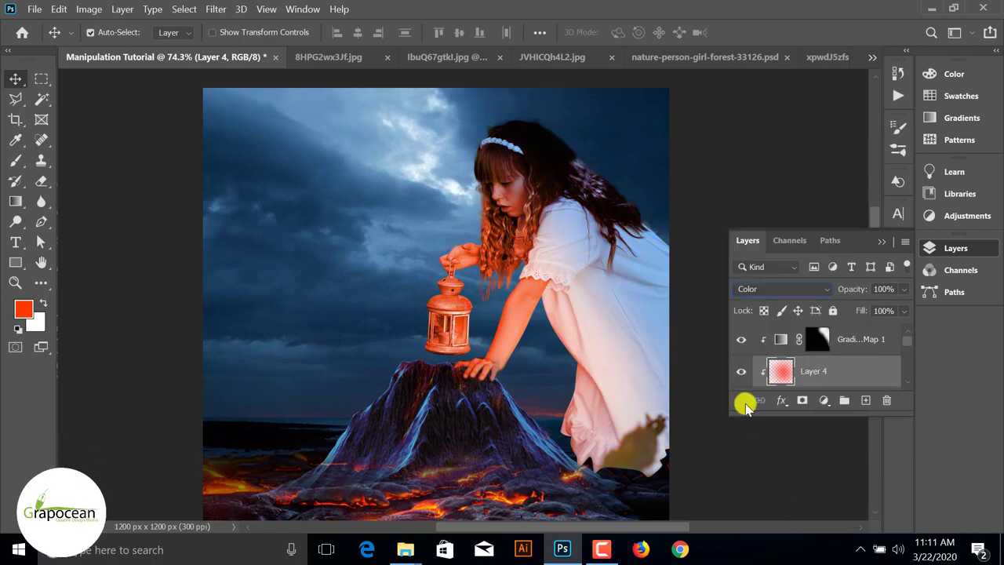
{"action": "right_click", "coordinate": [15, 160]}
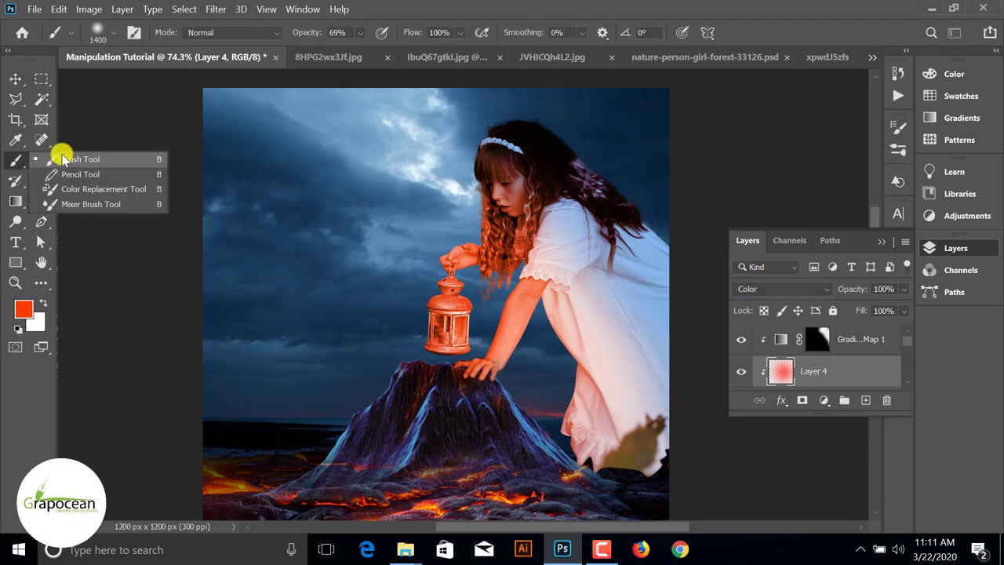
{"action": "left_click", "coordinate": [78, 158]}
{"action": "left_click", "coordinate": [808, 402]}
Step: Paint black with a smaller brush on Layer 4's mask over the girl's upper arm and hair
{"action": "scroll", "coordinate": [469, 305], "scroll_direction": "up", "scroll_amount": 2}
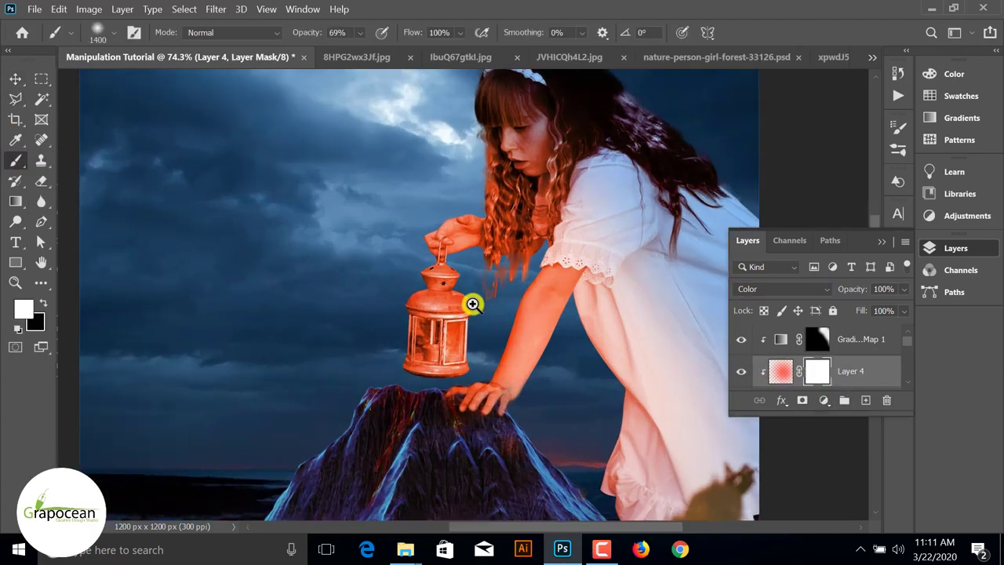
{"action": "scroll", "coordinate": [473, 306], "scroll_direction": "up", "scroll_amount": 3}
{"action": "key", "text": "bracketleft"}
{"action": "key", "text": "bracketleft"}
{"action": "key", "text": "bracketleft"}
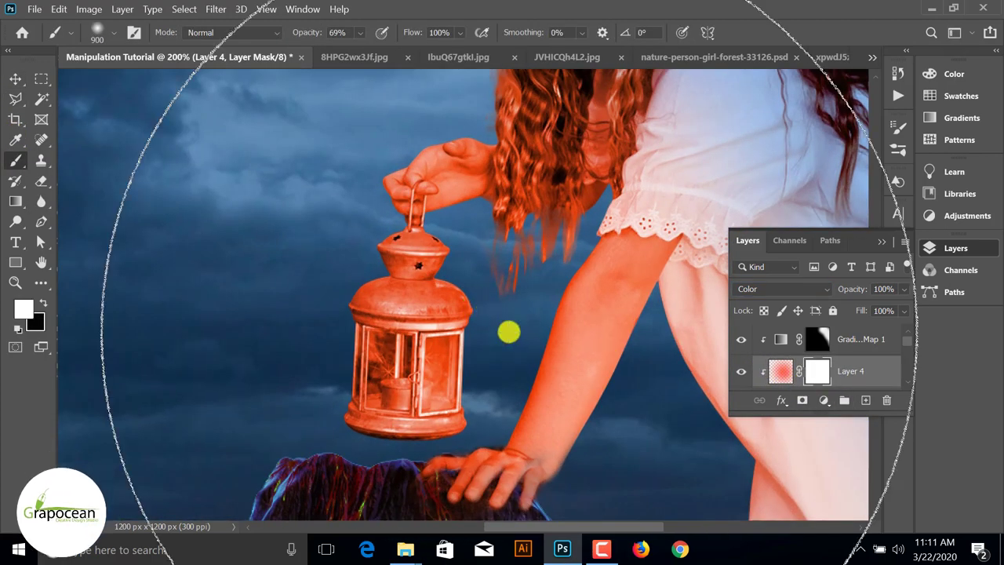
{"action": "key", "text": "bracketleft"}
{"action": "key", "text": "bracketleft"}
{"action": "key", "text": "bracketleft"}
{"action": "key", "text": "bracketleft"}
{"action": "key", "text": "bracketleft"}
{"action": "key", "text": "bracketleft"}
{"action": "key", "text": "bracketleft"}
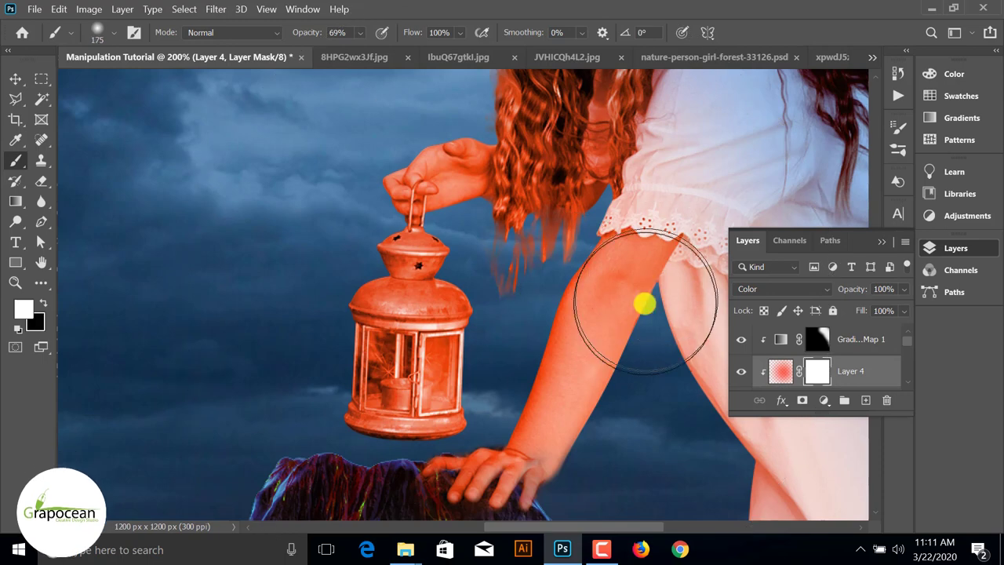
{"action": "left_click", "coordinate": [47, 298]}
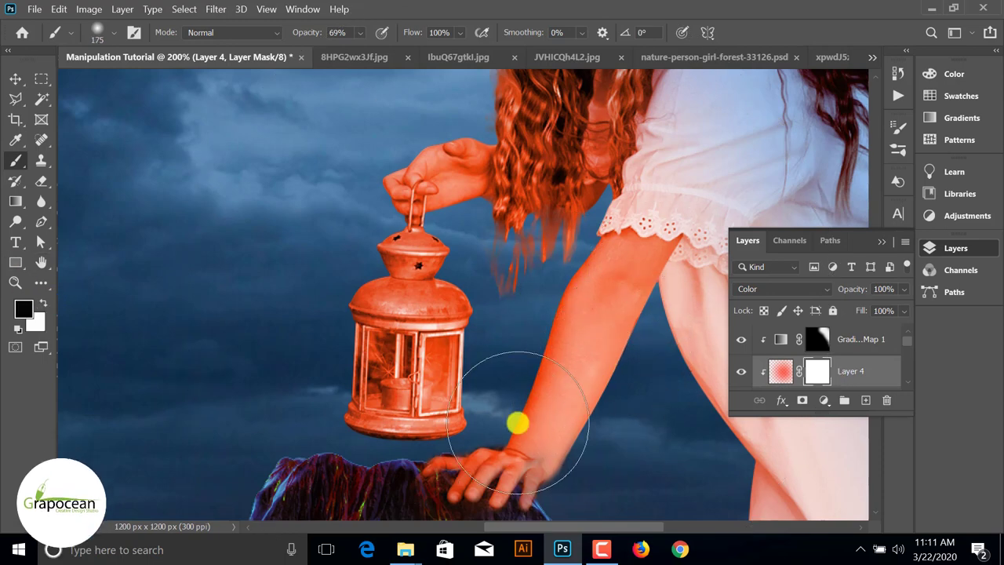
{"action": "left_click_drag", "start_coordinate": [601, 405], "coordinate": [660, 310]}
{"action": "scroll", "coordinate": [522, 447], "scroll_direction": "down", "scroll_amount": 5, "text": "alt"}
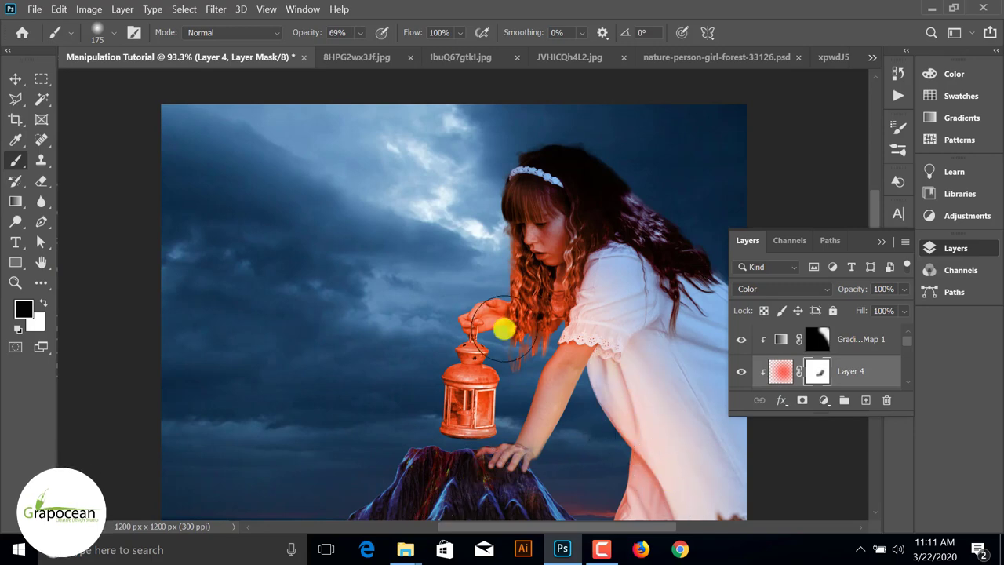
{"action": "scroll", "coordinate": [560, 287], "scroll_direction": "up", "scroll_amount": 3, "text": "alt"}
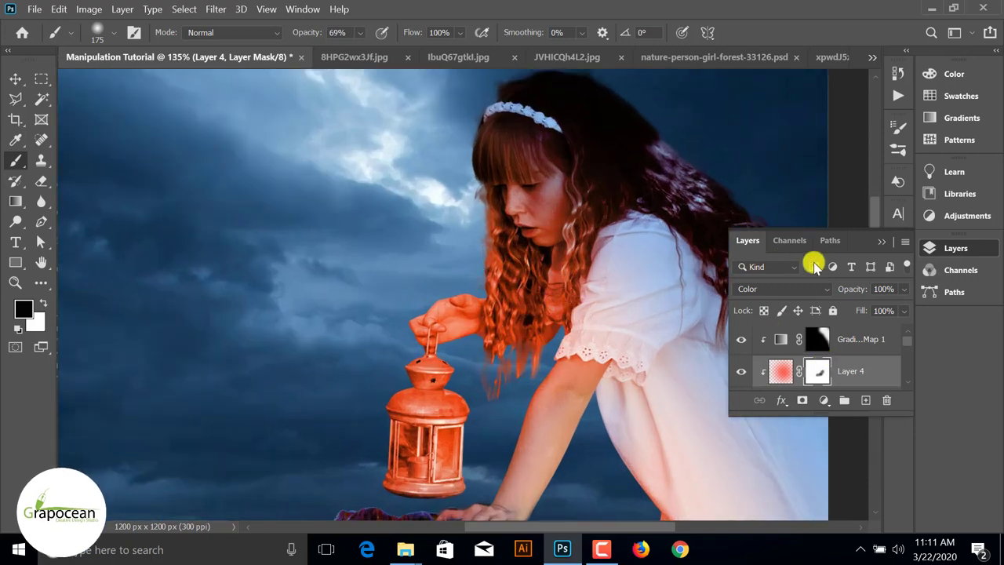
{"action": "left_click_drag", "start_coordinate": [838, 290], "coordinate": [828, 290]}
{"action": "mouse_move", "coordinate": [538, 218]}
{"action": "left_mouse_down"}
{"action": "mouse_move", "coordinate": [528, 180]}
{"action": "mouse_move", "coordinate": [506, 355]}
{"action": "left_mouse_up"}
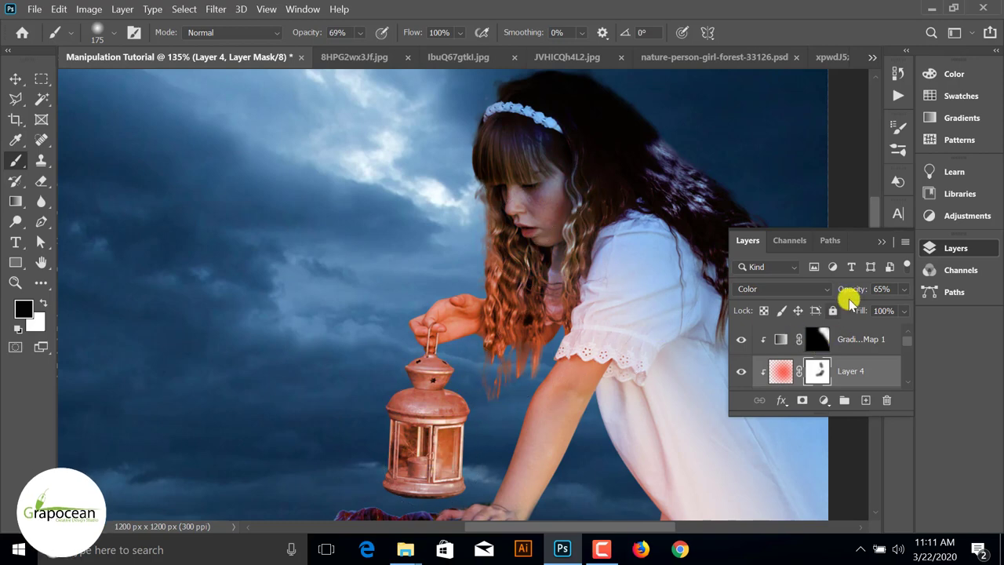
Step: Undo the accidental stroke and set the brush to a faint 15% opacity
{"action": "left_click_drag", "start_coordinate": [850, 298], "coordinate": [530, 336]}
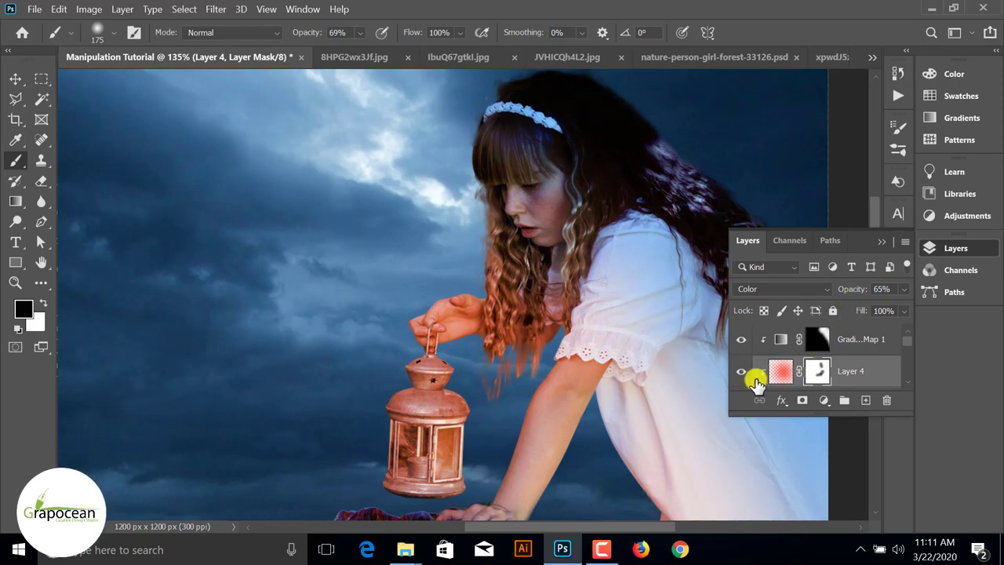
{"action": "key", "text": "ctrl+BackSpace"}
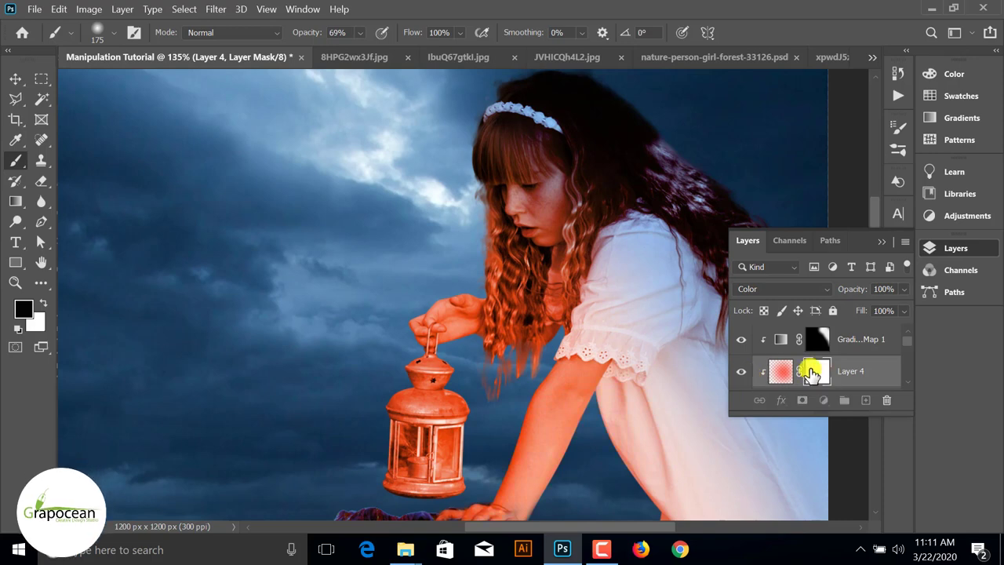
{"action": "type", "text": "15"}
{"action": "key", "text": "Return"}
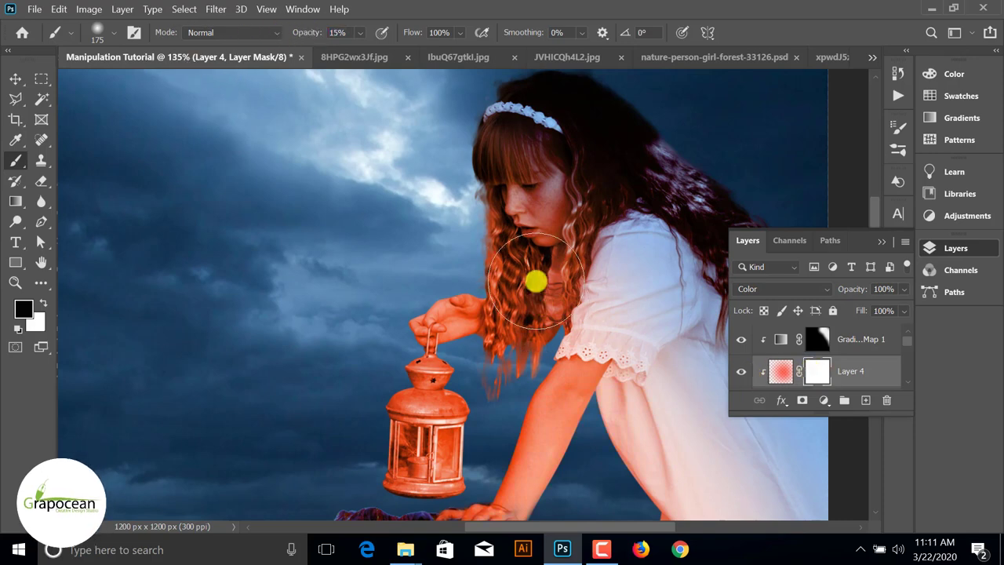
{"action": "scroll", "coordinate": [549, 276], "scroll_direction": "down", "scroll_amount": 3}
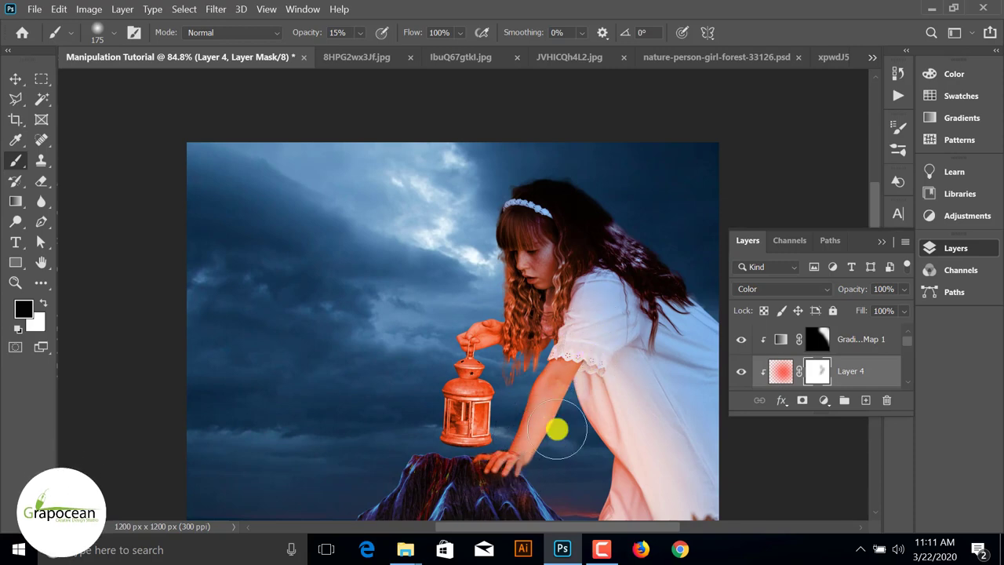
{"action": "scroll", "coordinate": [470, 415], "scroll_direction": "down", "scroll_amount": 1}
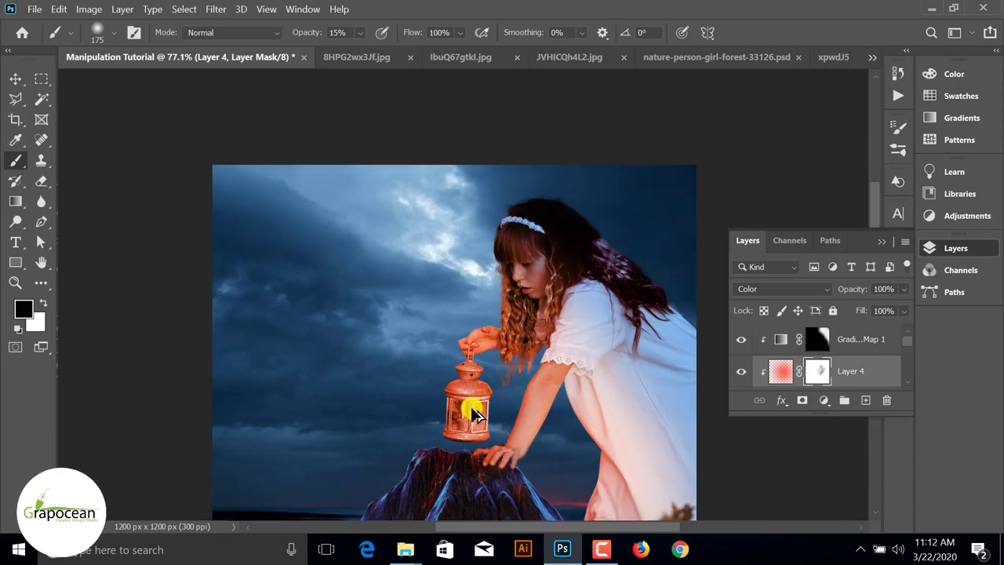
{"action": "scroll", "coordinate": [494, 265], "scroll_direction": "down", "scroll_amount": 2}
{"action": "scroll", "coordinate": [494, 265], "scroll_direction": "up", "scroll_amount": 3}
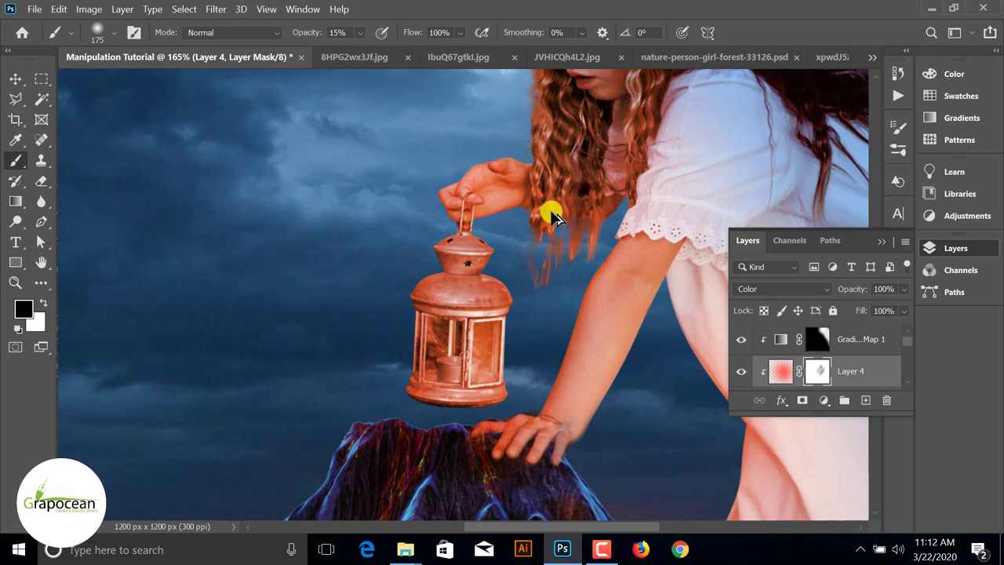
{"action": "scroll", "coordinate": [549, 213], "scroll_direction": "down", "scroll_amount": 4}
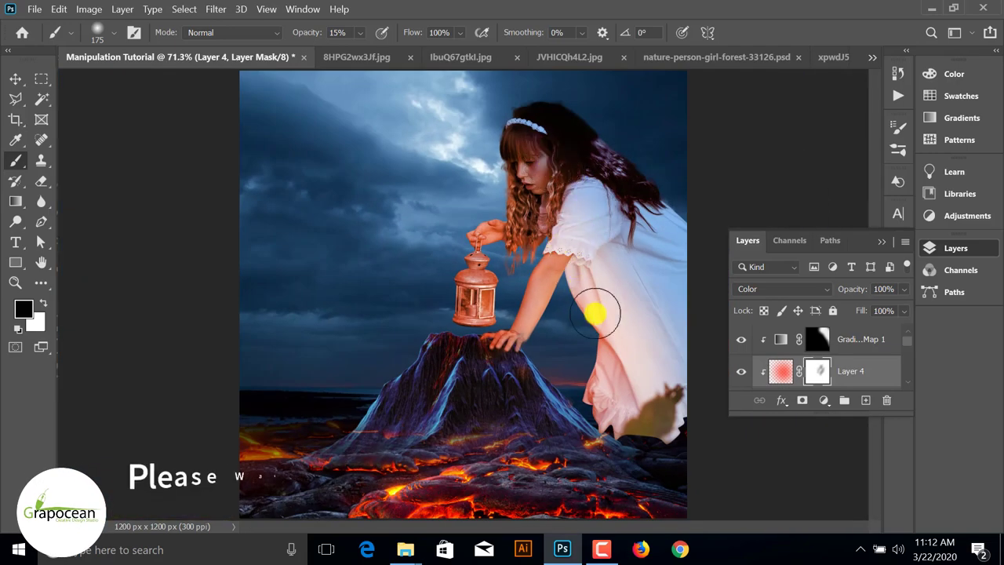
{"action": "scroll", "coordinate": [520, 369], "scroll_direction": "up", "scroll_amount": 3}
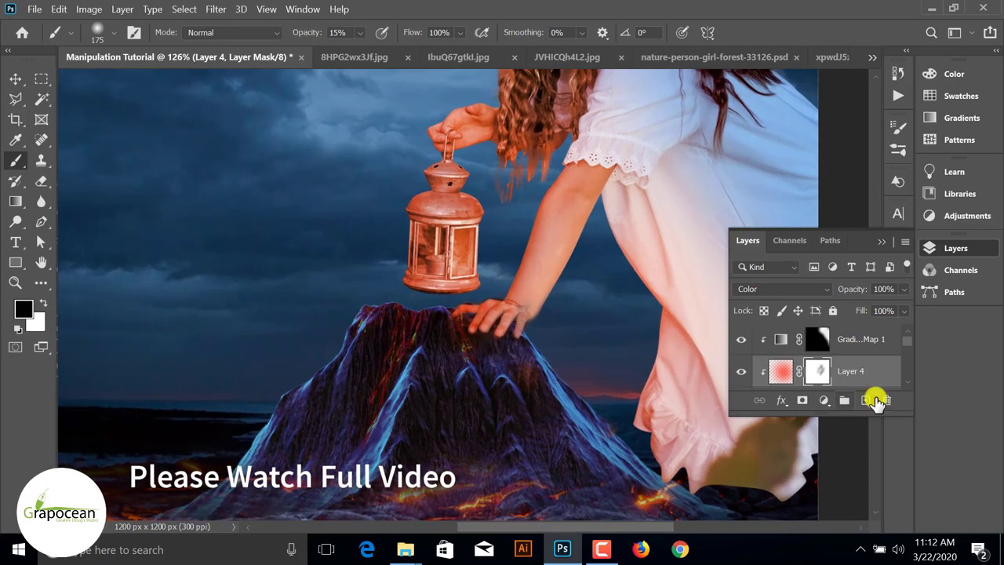
{"action": "scroll", "coordinate": [855, 385], "scroll_direction": "down", "scroll_amount": 1}
Step: Add a new empty layer directly beneath the girl's Background copy layer
{"action": "scroll", "coordinate": [834, 374], "scroll_direction": "down", "scroll_amount": 1}
{"action": "left_click", "coordinate": [742, 339]}
{"action": "left_click", "coordinate": [741, 339]}
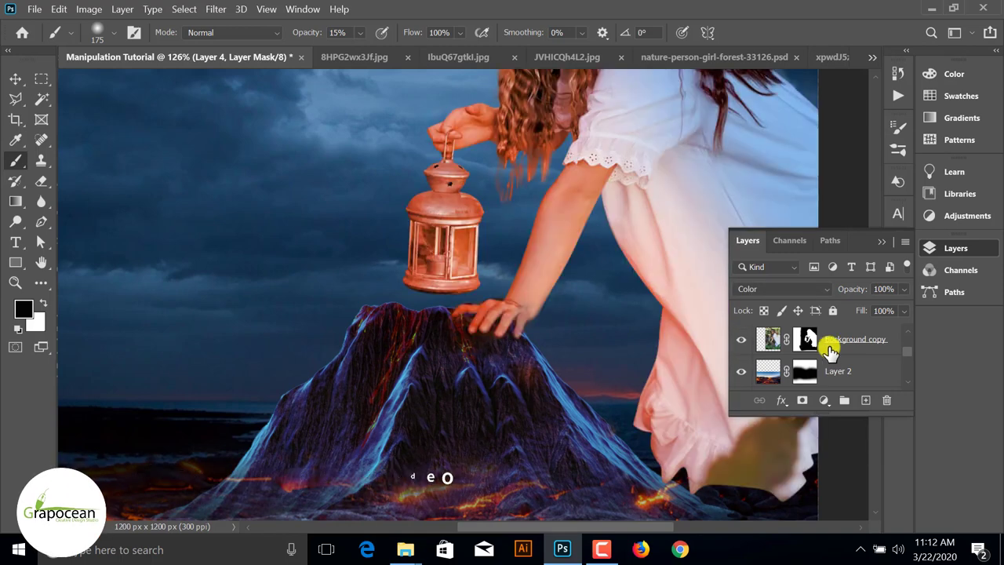
{"action": "left_click", "coordinate": [830, 351]}
Step: Brush a large orange-red glow over the lantern and volcano top, then open another image
{"action": "left_click", "coordinate": [865, 400]}
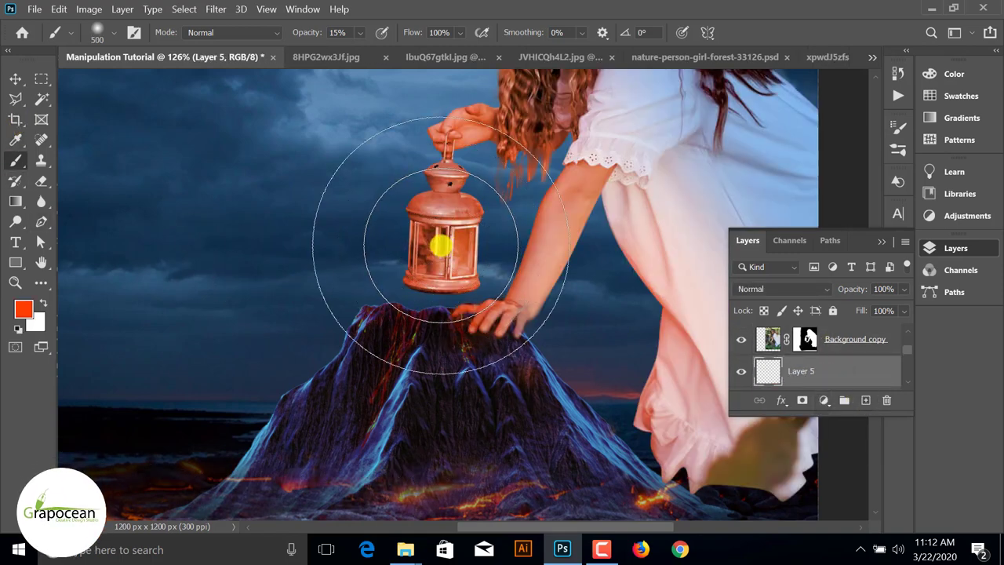
{"action": "key", "text": "bracketright"}
{"action": "key", "text": "bracketright"}
{"action": "key", "text": "bracketright"}
{"action": "left_click", "coordinate": [441, 245]}
{"action": "left_click", "coordinate": [441, 246]}
{"action": "left_click", "coordinate": [441, 246]}
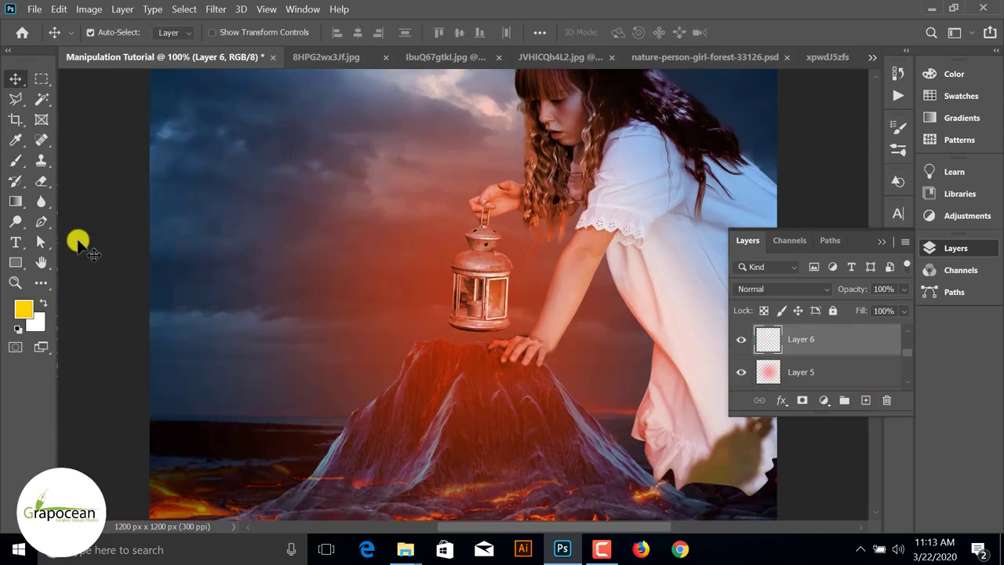
{"action": "left_click", "coordinate": [43, 9]}
{"action": "left_click", "coordinate": [59, 44]}
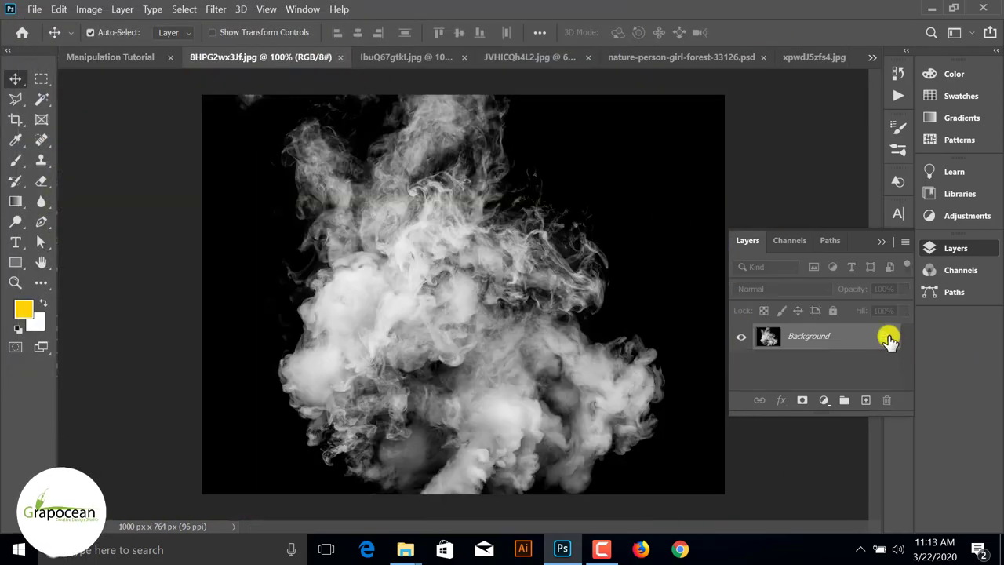
Step: Bring the smoke image into the composite, blend it in Vivid Light, and add a mask
{"action": "left_click", "coordinate": [889, 337]}
{"action": "left_click_drag", "start_coordinate": [516, 190], "coordinate": [482, 344]}
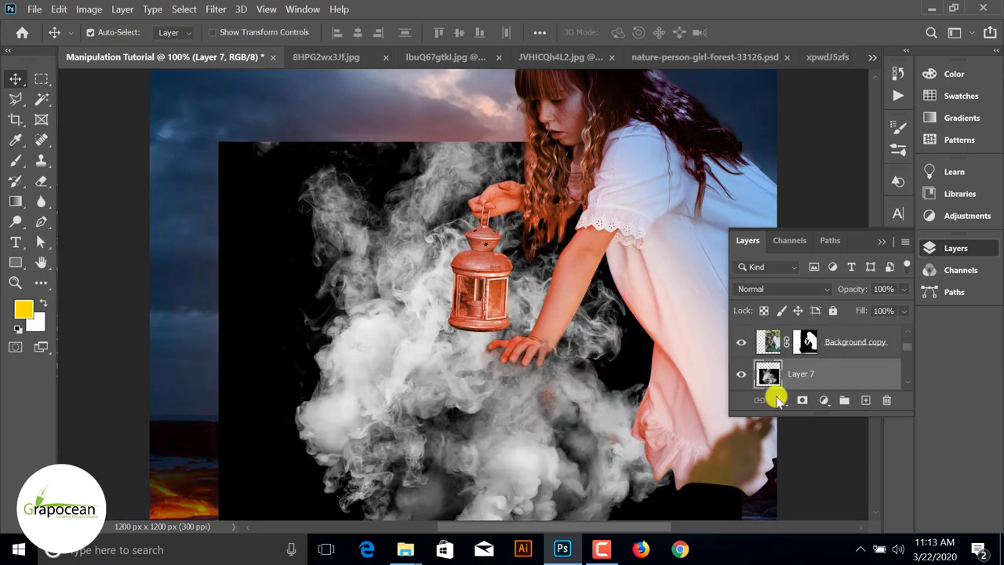
{"action": "left_click", "coordinate": [789, 288]}
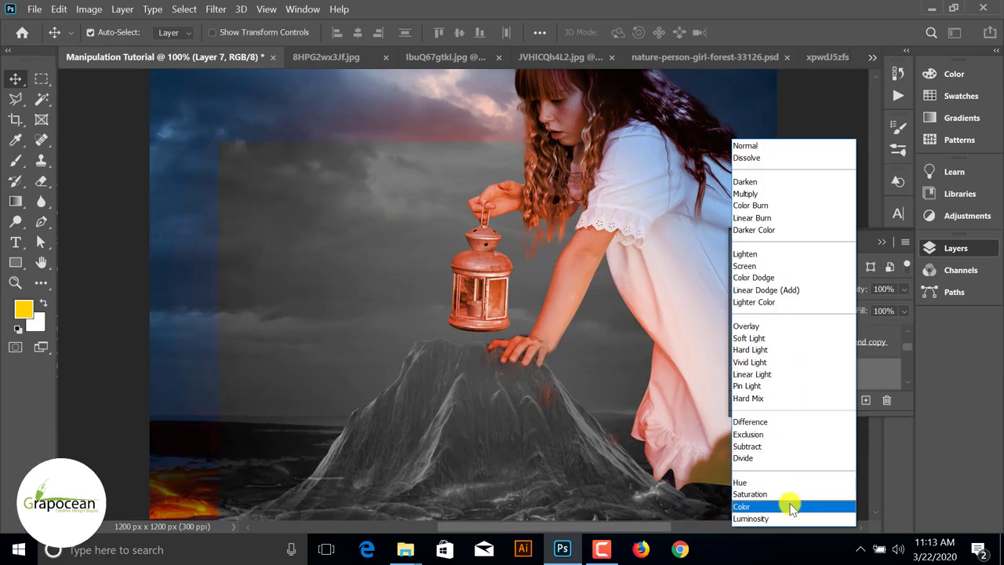
{"action": "left_click", "coordinate": [761, 362]}
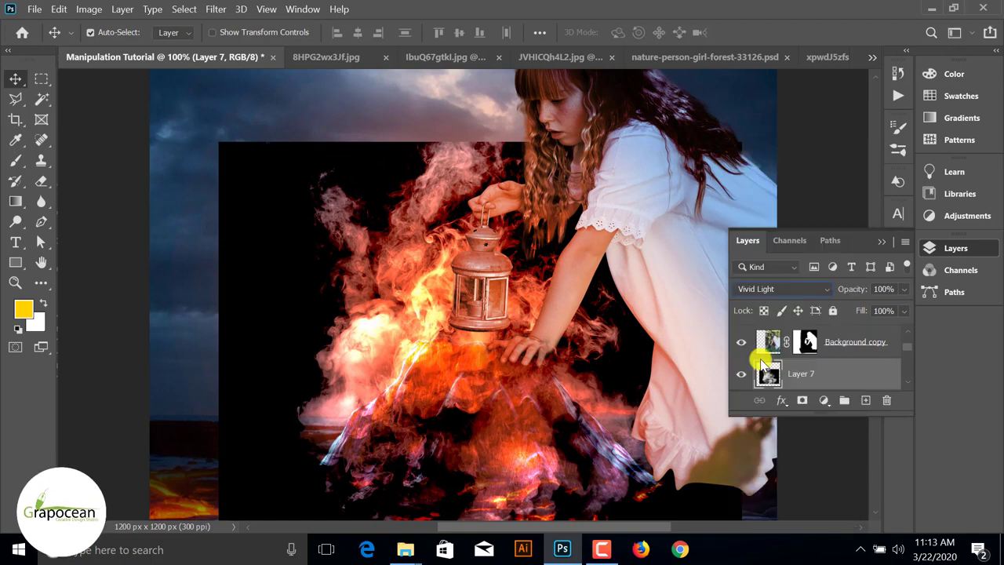
{"action": "left_click", "coordinate": [797, 402]}
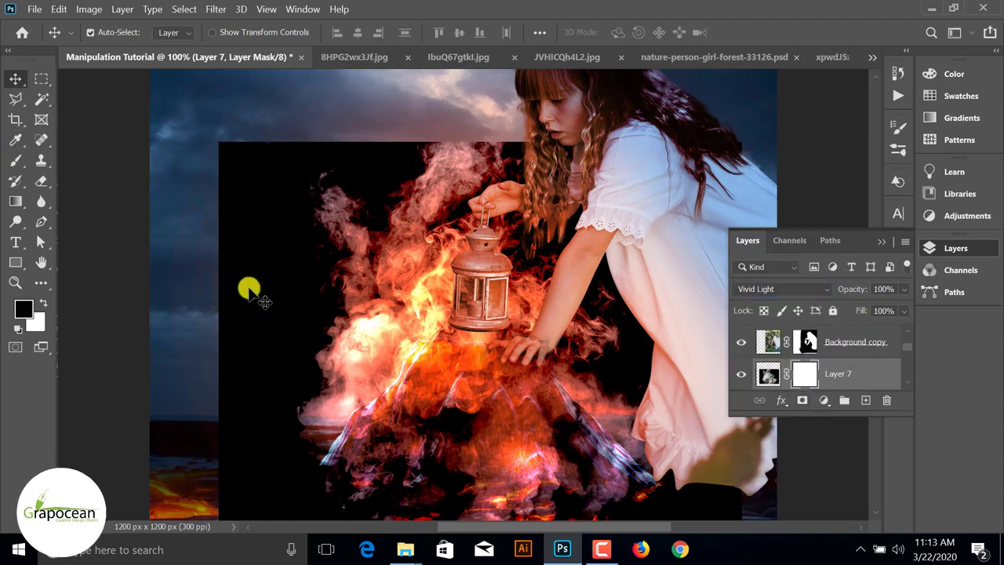
Step: Set up a smaller black brush at 100% opacity for masking the smoke
{"action": "left_click", "coordinate": [16, 160]}
{"action": "left_click", "coordinate": [87, 157]}
{"action": "left_click", "coordinate": [43, 303]}
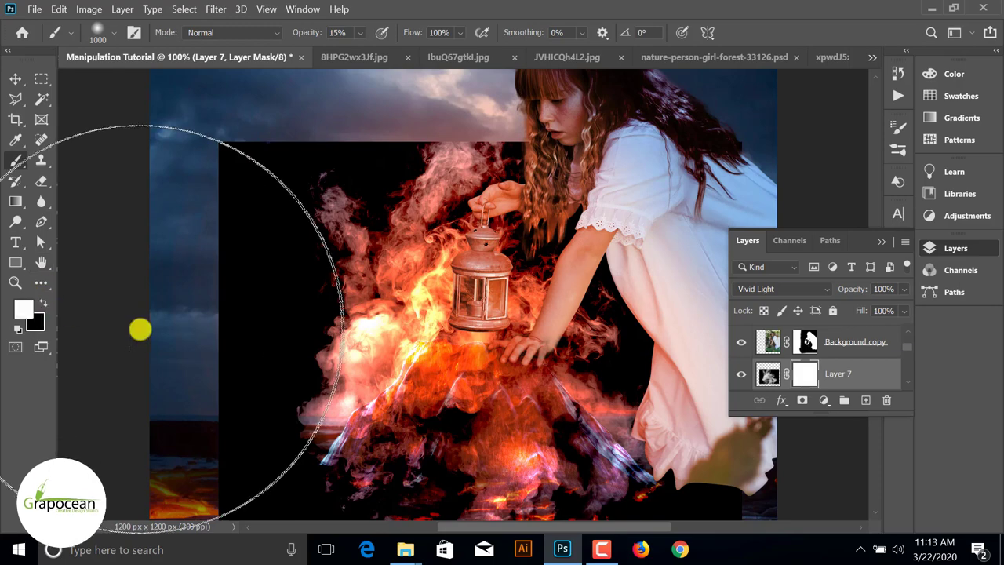
{"action": "left_click", "coordinate": [44, 303]}
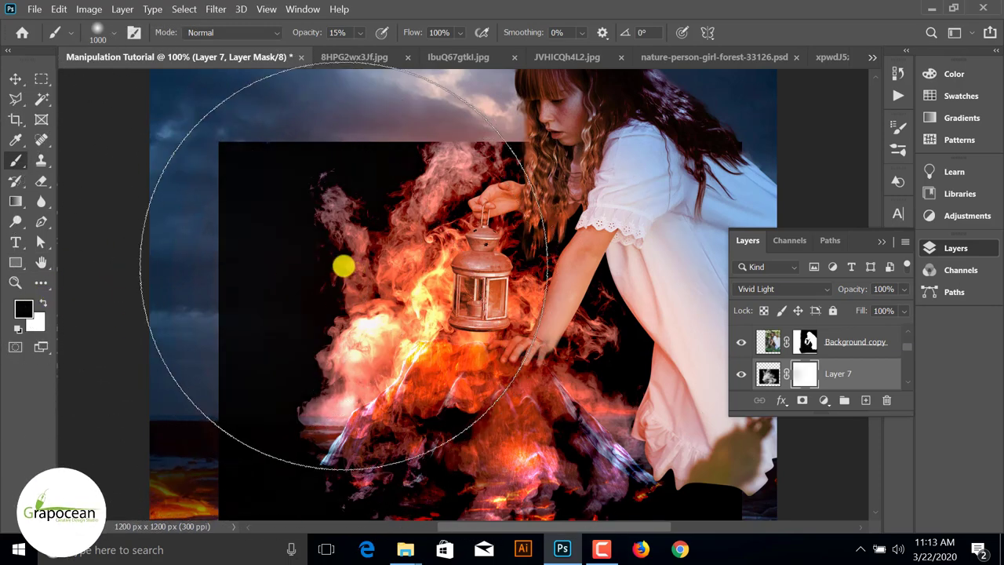
{"action": "key", "text": "bracketleft"}
{"action": "key", "text": "bracketleft"}
{"action": "key", "text": "bracketleft"}
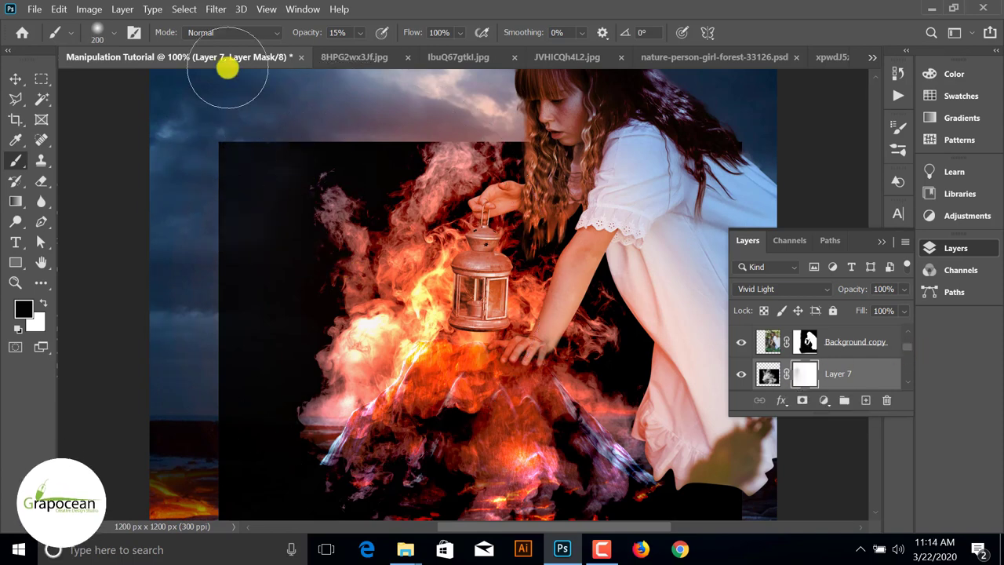
{"action": "double_click", "coordinate": [339, 32]}
{"action": "type", "text": "100"}
{"action": "key", "text": "Return"}
Step: Mask out smoke over the dark left area and lower slope, then shift the glow behind the lantern
{"action": "mouse_move", "coordinate": [255, 183]}
{"action": "left_mouse_down"}
{"action": "mouse_move", "coordinate": [220, 267]}
{"action": "mouse_move", "coordinate": [347, 180]}
{"action": "mouse_move", "coordinate": [236, 358]}
{"action": "mouse_move", "coordinate": [415, 533]}
{"action": "mouse_move", "coordinate": [531, 457]}
{"action": "mouse_move", "coordinate": [648, 350]}
{"action": "mouse_move", "coordinate": [537, 143]}
{"action": "mouse_move", "coordinate": [384, 74]}
{"action": "mouse_move", "coordinate": [445, 187]}
{"action": "left_mouse_up"}
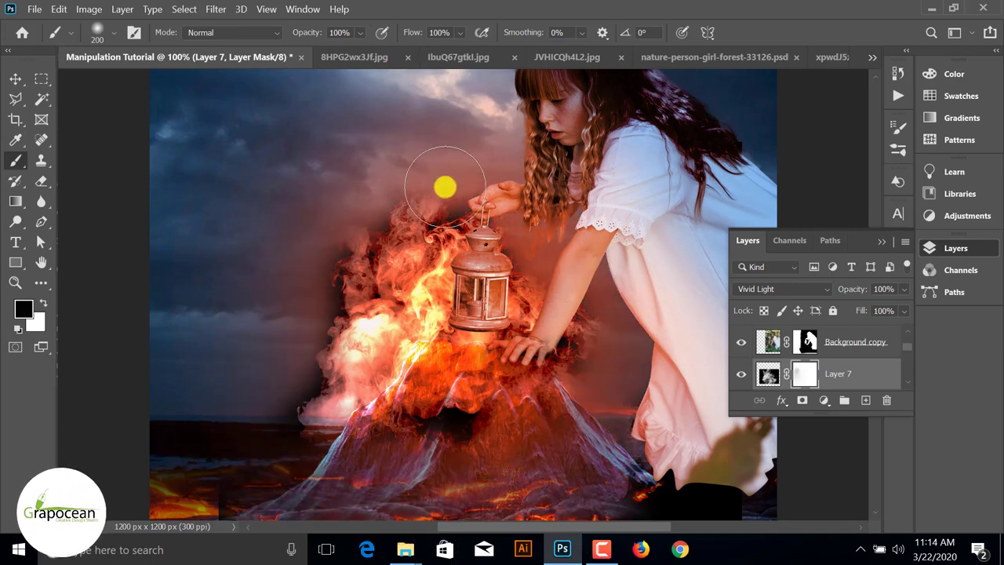
{"action": "mouse_move", "coordinate": [338, 157]}
{"action": "left_mouse_down"}
{"action": "mouse_move", "coordinate": [309, 314]}
{"action": "mouse_move", "coordinate": [348, 423]}
{"action": "mouse_move", "coordinate": [518, 457]}
{"action": "mouse_move", "coordinate": [395, 170]}
{"action": "mouse_move", "coordinate": [311, 343]}
{"action": "mouse_move", "coordinate": [309, 306]}
{"action": "mouse_move", "coordinate": [289, 452]}
{"action": "mouse_move", "coordinate": [531, 420]}
{"action": "mouse_move", "coordinate": [509, 407]}
{"action": "left_mouse_up"}
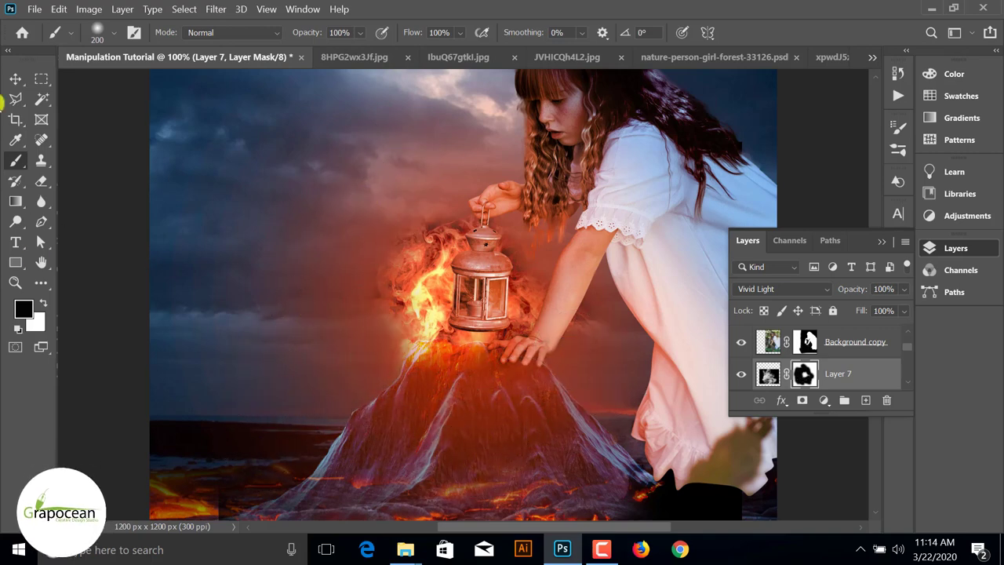
{"action": "left_click", "coordinate": [17, 78]}
{"action": "left_click_drag", "start_coordinate": [411, 280], "coordinate": [448, 311]}
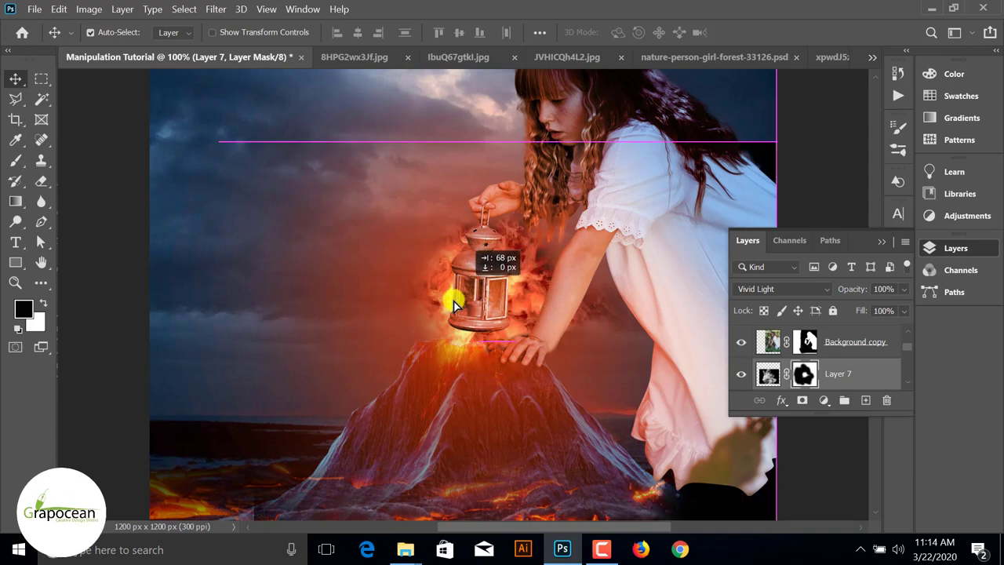
Step: Switch Layer 7 to Divide blending and target its image thumbnail with the Brush tool
{"action": "left_click", "coordinate": [782, 289]}
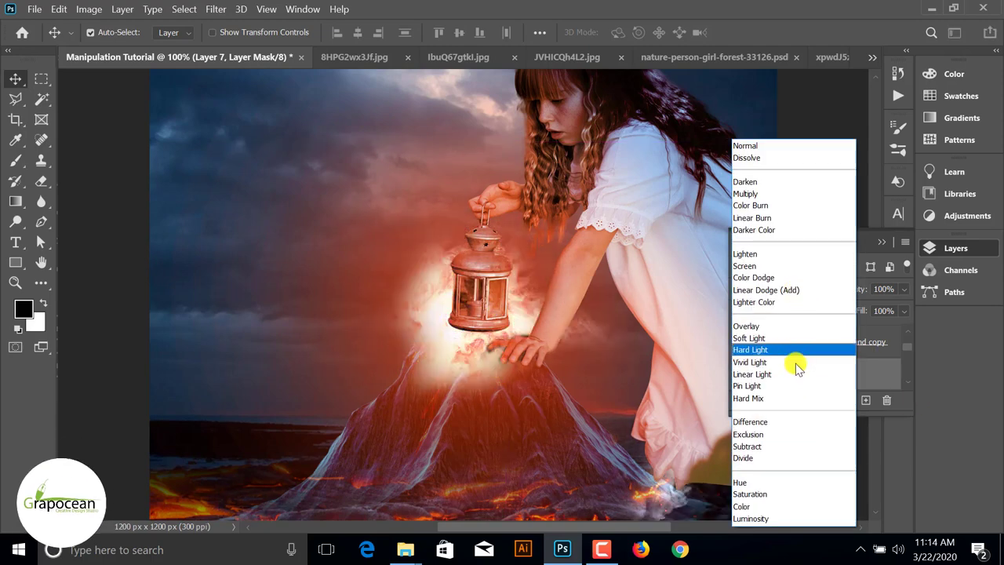
{"action": "left_click", "coordinate": [790, 460]}
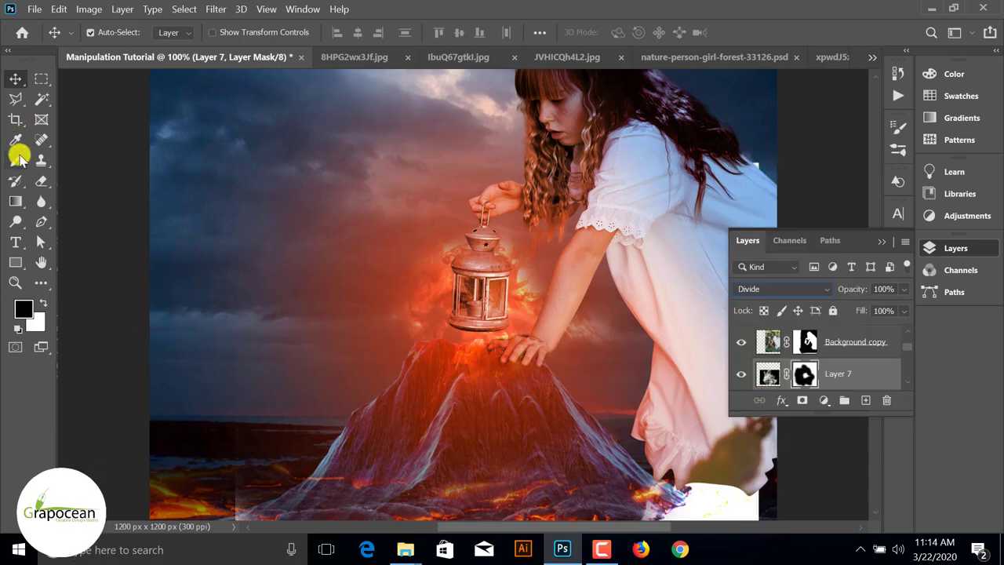
{"action": "left_click", "coordinate": [15, 160]}
{"action": "left_click", "coordinate": [60, 161]}
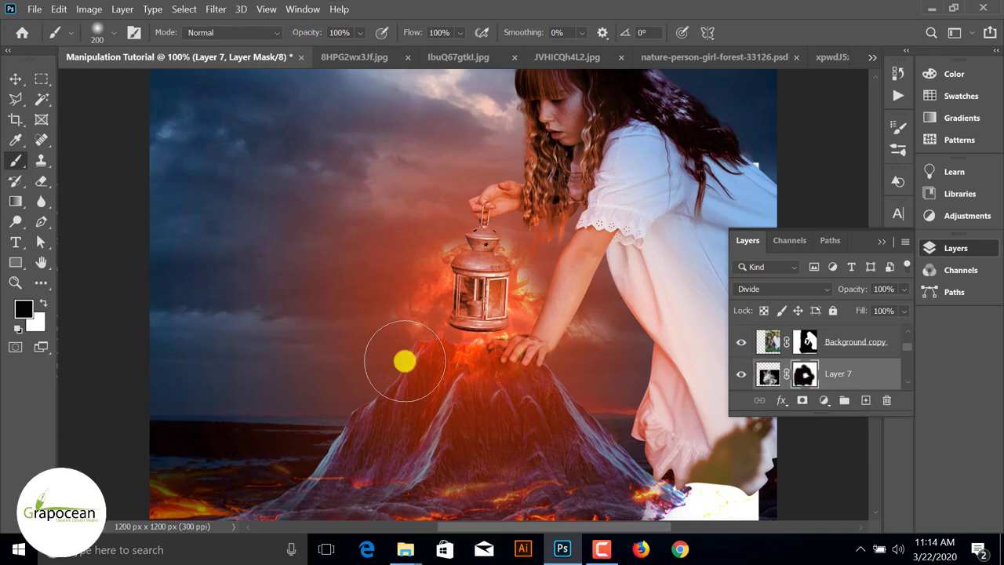
{"action": "left_click", "coordinate": [765, 375]}
{"action": "scroll", "coordinate": [229, 322], "scroll_direction": "up", "scroll_amount": 1}
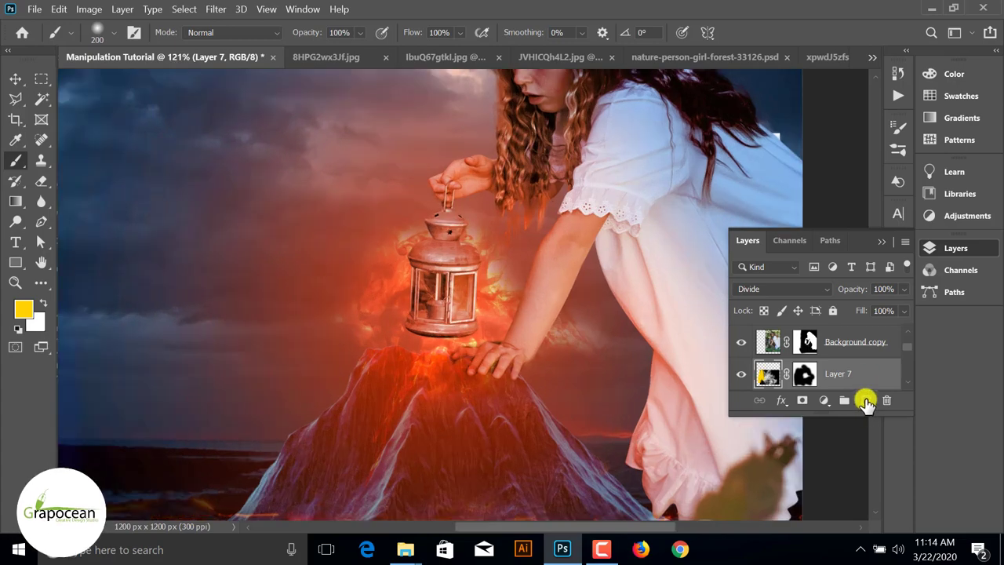
Step: Set the foreground to #ffffff and brush a soft white glow around the lantern base
{"action": "left_click", "coordinate": [23, 309]}
{"action": "type", "text": "ffffff"}
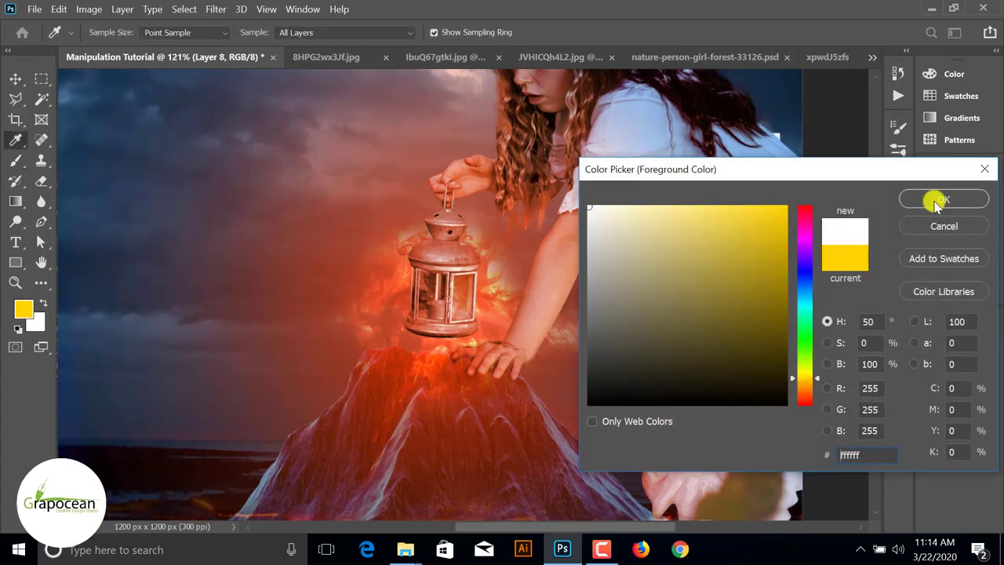
{"action": "left_click", "coordinate": [939, 199]}
{"action": "left_click_drag", "start_coordinate": [444, 319], "coordinate": [444, 320]}
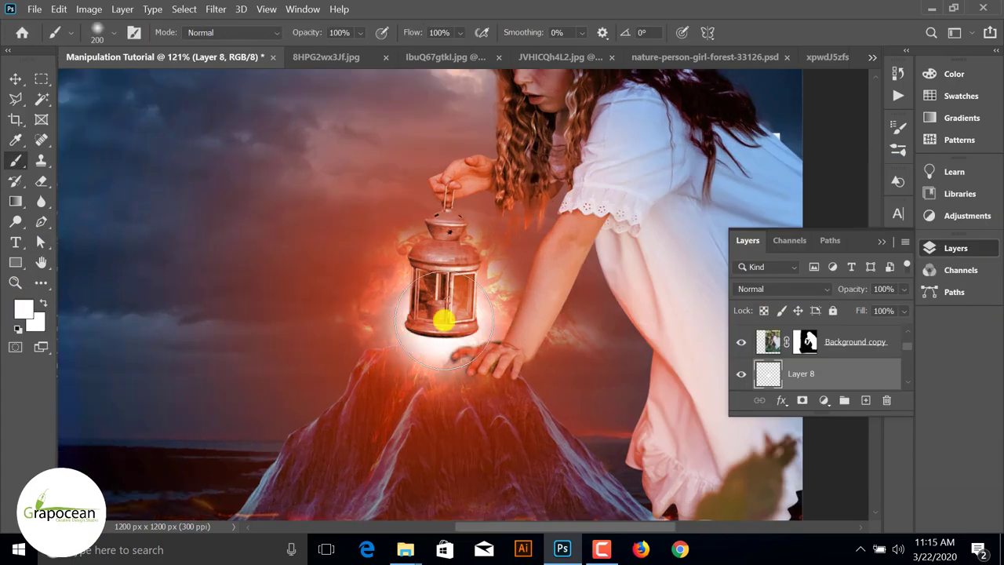
Step: Set Layer 8 to Divide blending and toggle the Background copy to compare the glow
{"action": "left_click", "coordinate": [785, 287]}
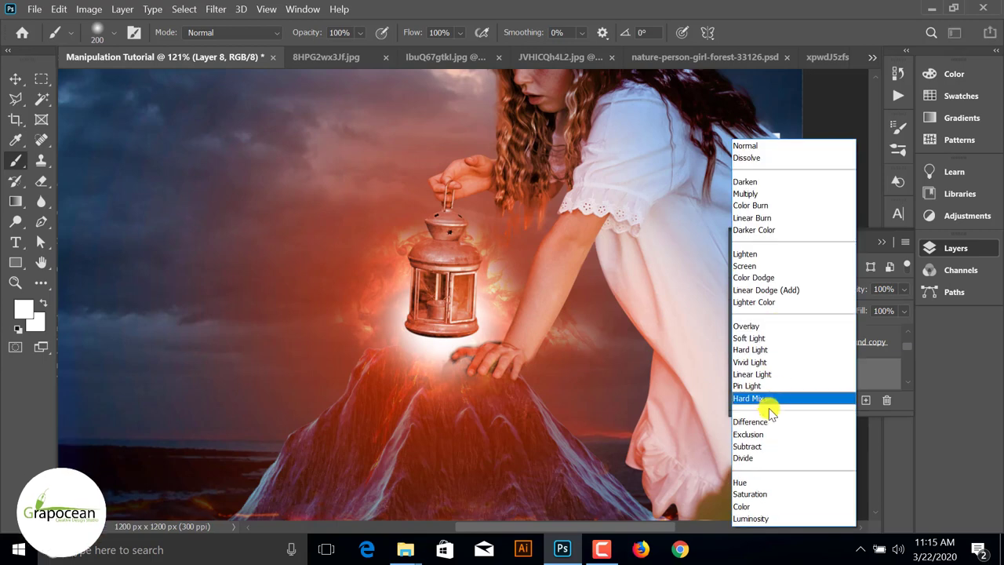
{"action": "left_click", "coordinate": [775, 458]}
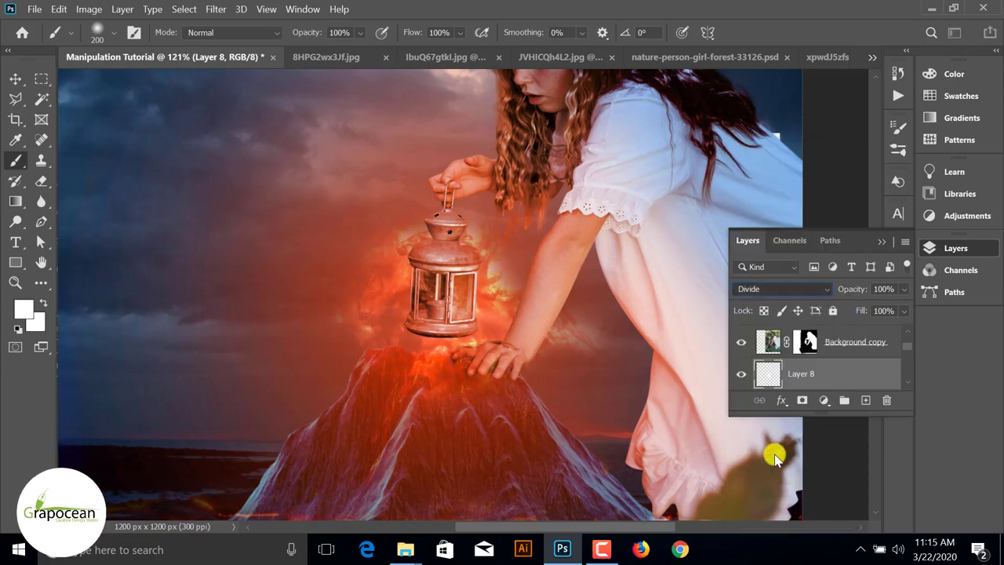
{"action": "left_click", "coordinate": [16, 80]}
{"action": "scroll", "coordinate": [365, 321], "scroll_direction": "down", "scroll_amount": 3}
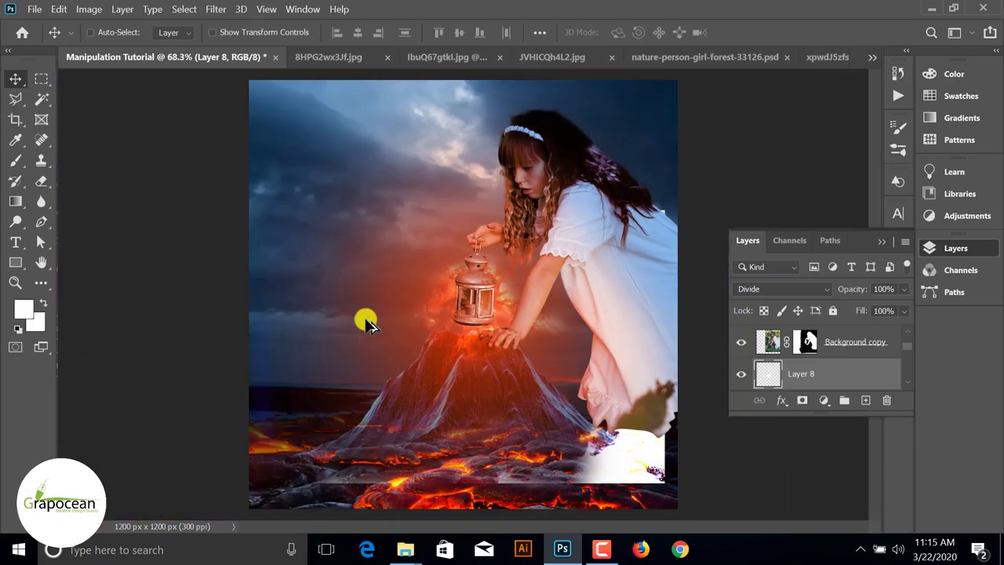
{"action": "scroll", "coordinate": [526, 375], "scroll_direction": "up", "scroll_amount": 4}
{"action": "left_click", "coordinate": [444, 223]}
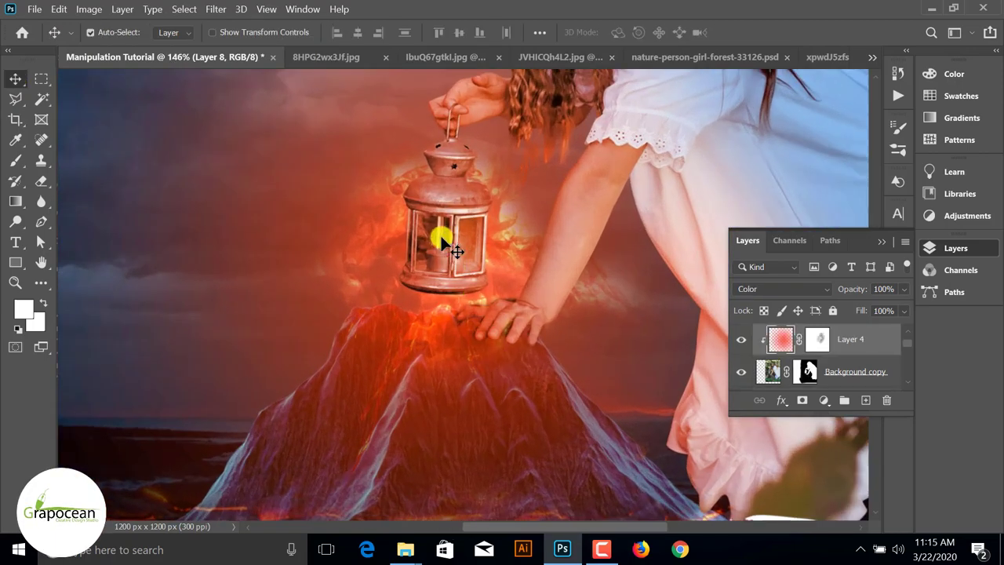
{"action": "left_click", "coordinate": [808, 374]}
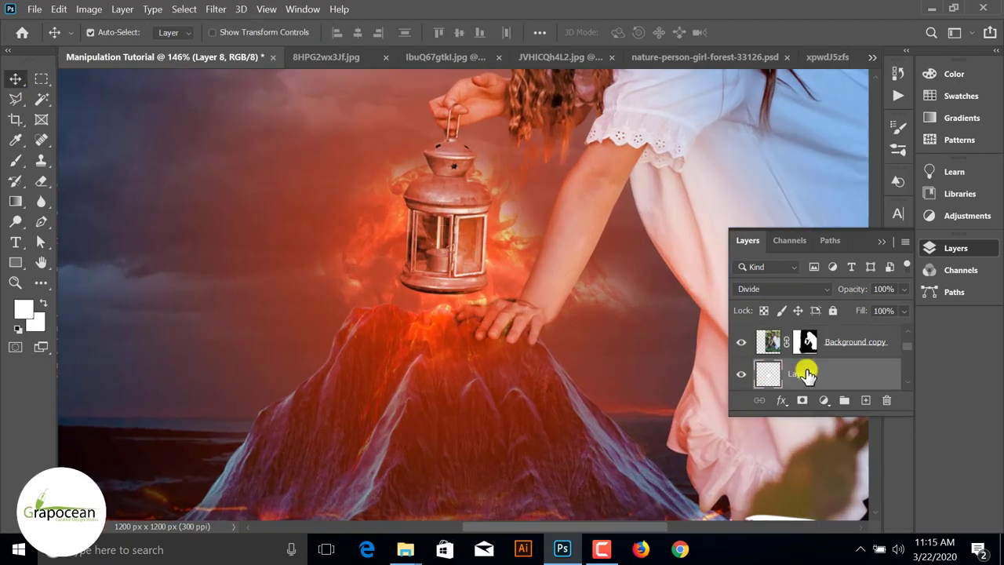
{"action": "left_click", "coordinate": [742, 342]}
{"action": "left_click", "coordinate": [742, 342]}
{"action": "scroll", "coordinate": [596, 374], "scroll_direction": "down", "scroll_amount": 1}
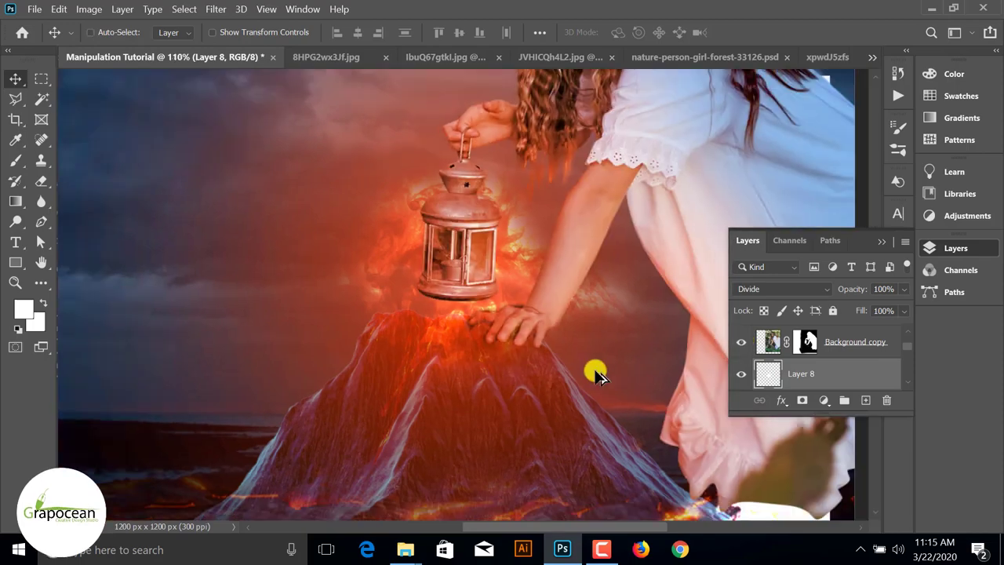
{"action": "scroll", "coordinate": [596, 375], "scroll_direction": "down", "scroll_amount": 2}
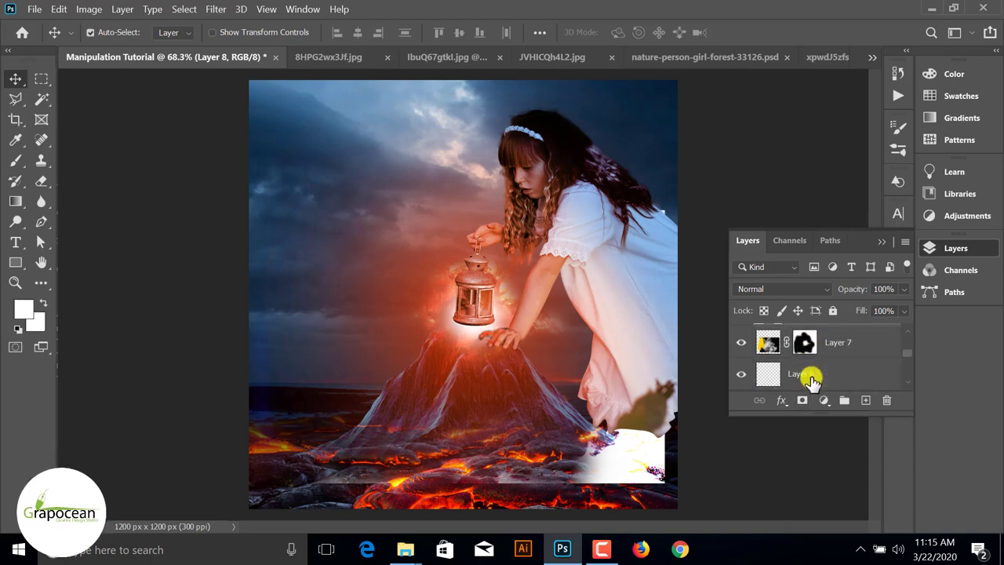
Step: Move Layer 8 above Layer 7, hide it, and toggle Layer 7 to compare the glow
{"action": "left_click_drag", "start_coordinate": [811, 381], "coordinate": [808, 337]}
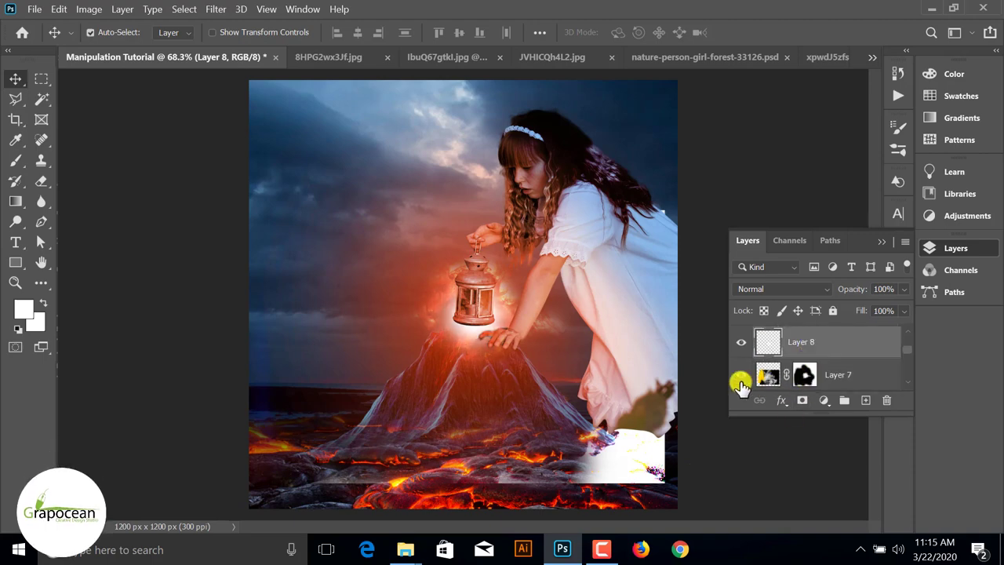
{"action": "left_click", "coordinate": [740, 342]}
{"action": "left_click", "coordinate": [779, 377]}
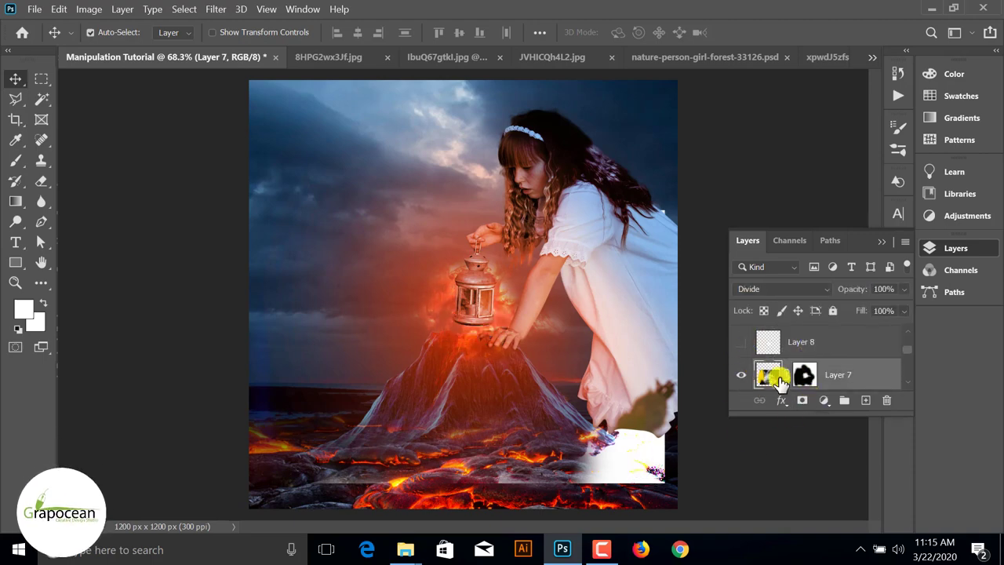
{"action": "left_click", "coordinate": [743, 376]}
{"action": "left_click", "coordinate": [743, 376]}
{"action": "left_click", "coordinate": [743, 376]}
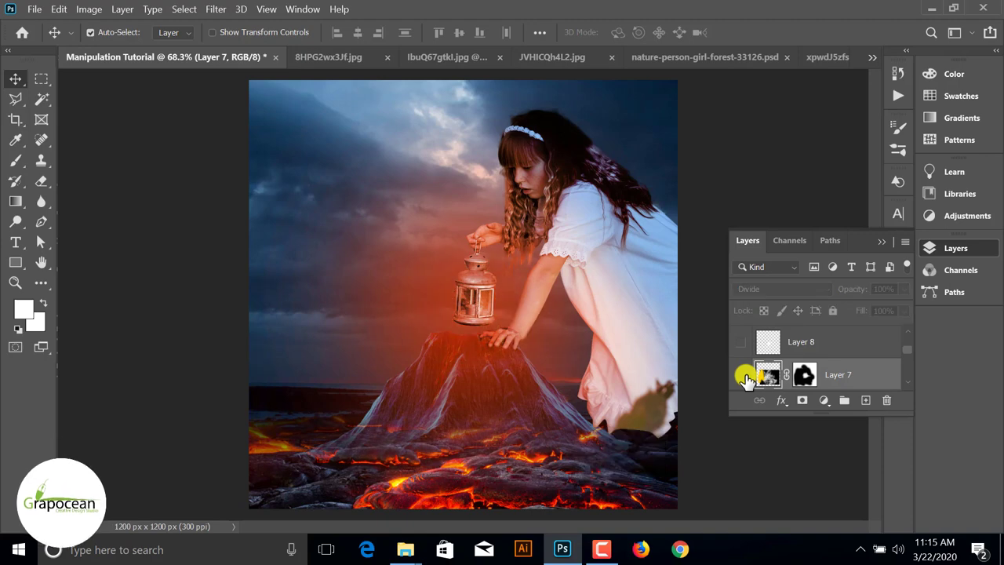
{"action": "left_click", "coordinate": [743, 376]}
{"action": "left_click", "coordinate": [743, 375]}
{"action": "left_click", "coordinate": [743, 375]}
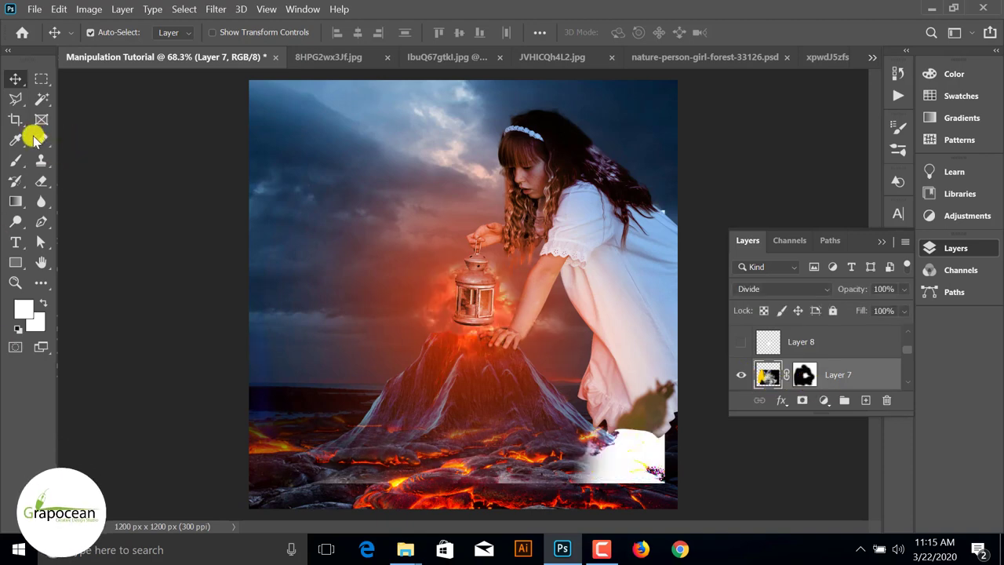
Step: Brush lava glow into the lower-left area of the volcano
{"action": "left_click", "coordinate": [16, 160]}
{"action": "mouse_move", "coordinate": [370, 466]}
{"action": "left_mouse_down"}
{"action": "mouse_move", "coordinate": [340, 476]}
{"action": "mouse_move", "coordinate": [659, 475]}
{"action": "mouse_move", "coordinate": [589, 437]}
{"action": "mouse_move", "coordinate": [597, 338]}
{"action": "left_mouse_up"}
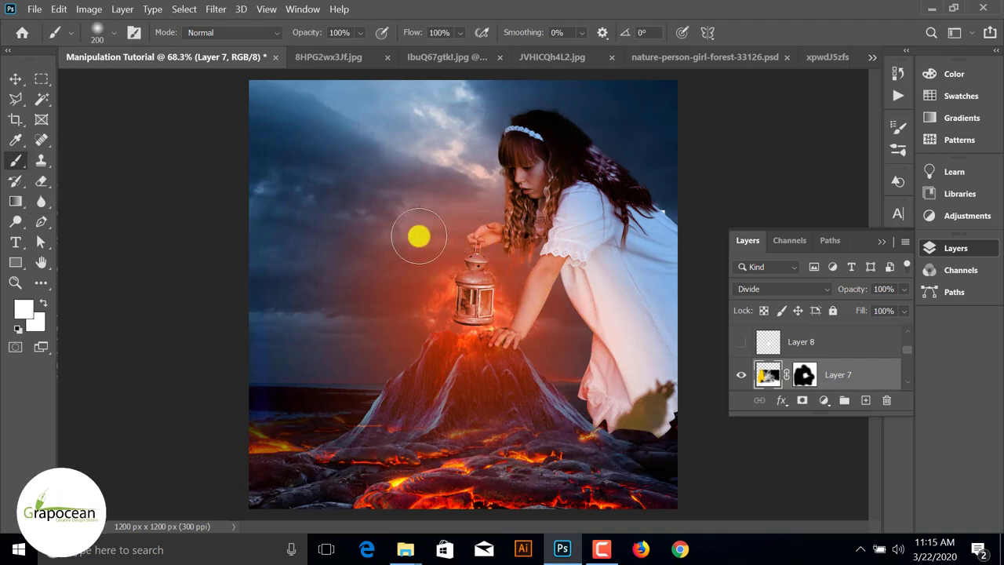
{"action": "scroll", "coordinate": [475, 354], "scroll_direction": "up", "scroll_amount": 2}
{"action": "scroll", "coordinate": [476, 354], "scroll_direction": "up", "scroll_amount": 2}
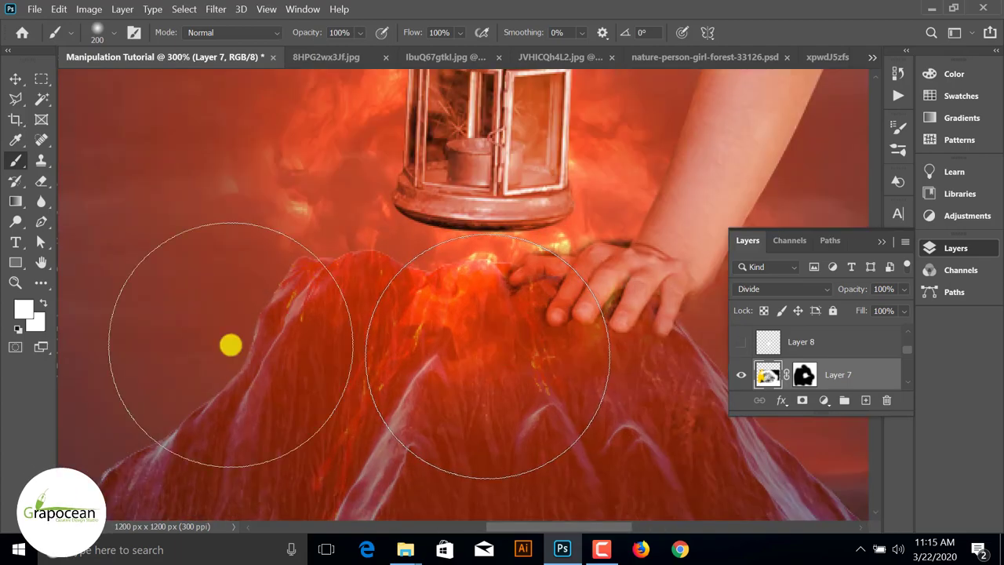
Step: Select Layer 2 and begin a Polygonal Lasso outline around the bottom-right lava patch
{"action": "left_click", "coordinate": [15, 80]}
{"action": "scroll", "coordinate": [448, 358], "scroll_direction": "down", "scroll_amount": 3}
{"action": "scroll", "coordinate": [483, 385], "scroll_direction": "down", "scroll_amount": 1}
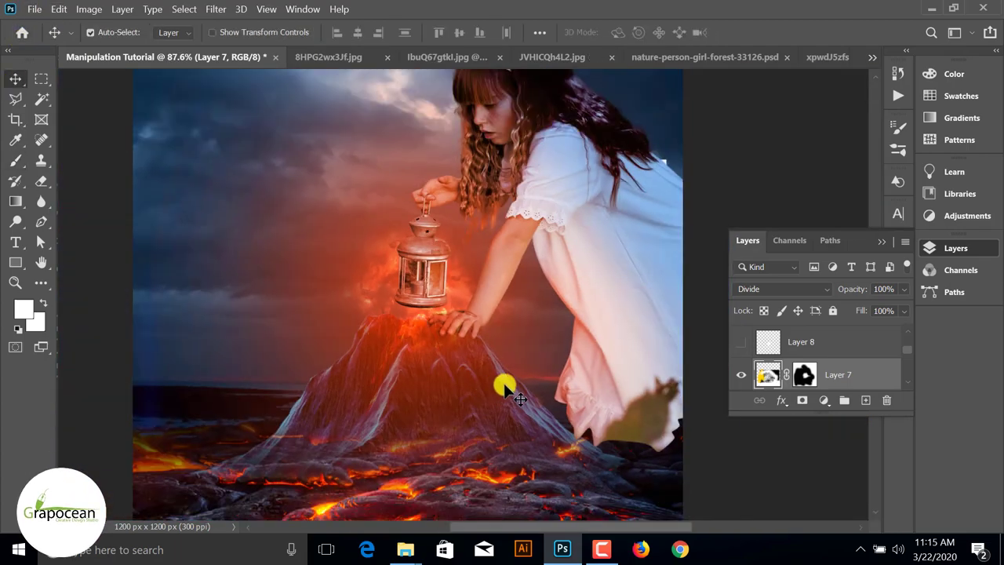
{"action": "scroll", "coordinate": [533, 396], "scroll_direction": "down", "scroll_amount": 1}
{"action": "scroll", "coordinate": [579, 476], "scroll_direction": "down", "scroll_amount": 2}
{"action": "scroll", "coordinate": [632, 460], "scroll_direction": "up", "scroll_amount": 3}
{"action": "scroll", "coordinate": [808, 380], "scroll_direction": "down", "scroll_amount": 2}
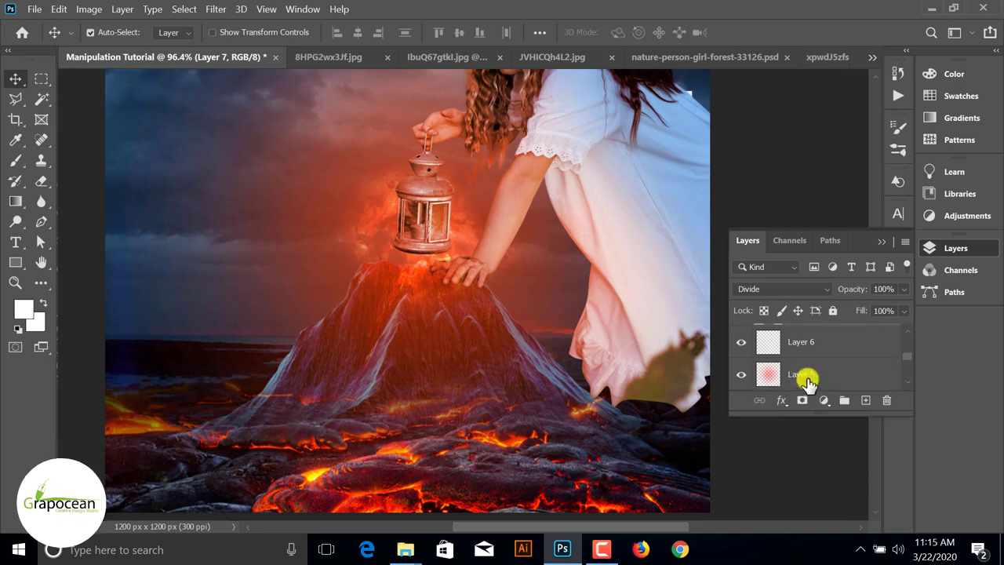
{"action": "scroll", "coordinate": [808, 380], "scroll_direction": "down", "scroll_amount": 2}
{"action": "scroll", "coordinate": [596, 449], "scroll_direction": "down", "scroll_amount": 1}
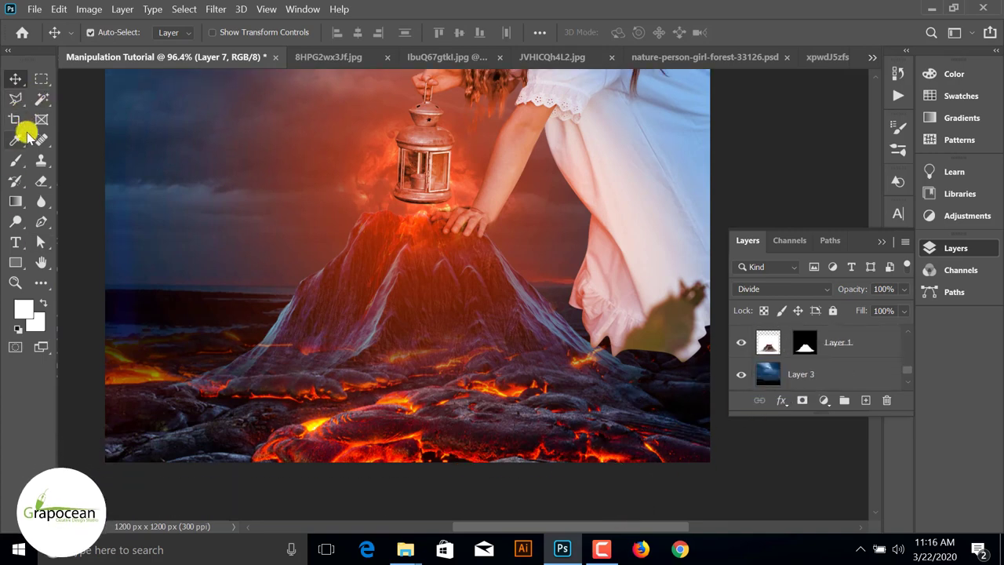
{"action": "left_click", "coordinate": [15, 98]}
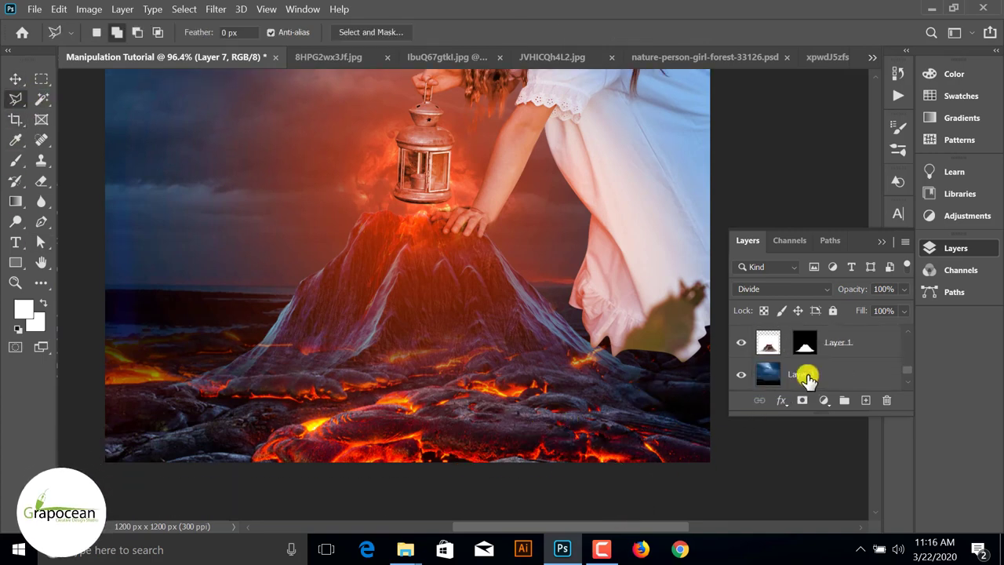
{"action": "left_click", "coordinate": [805, 377]}
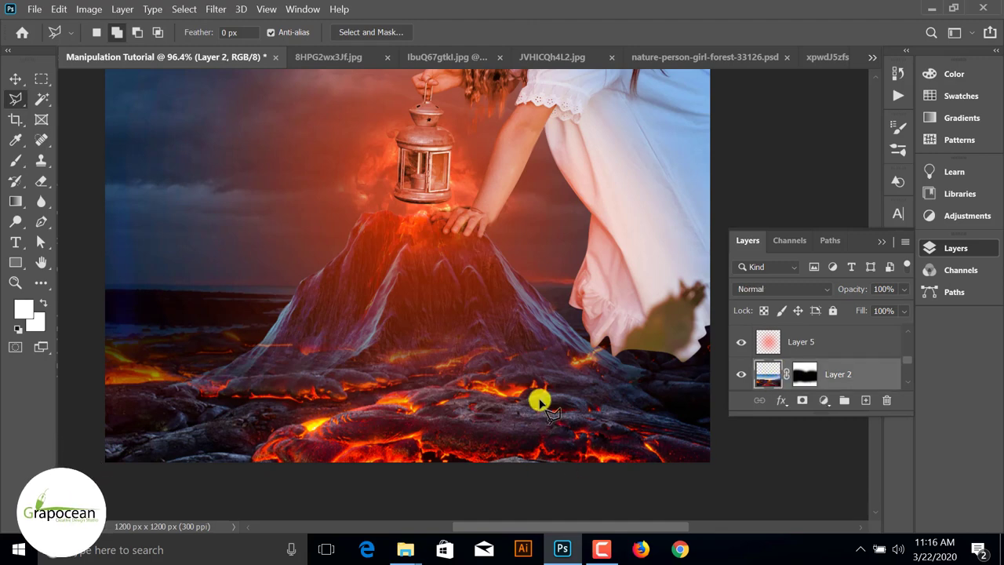
{"action": "left_click", "coordinate": [535, 403]}
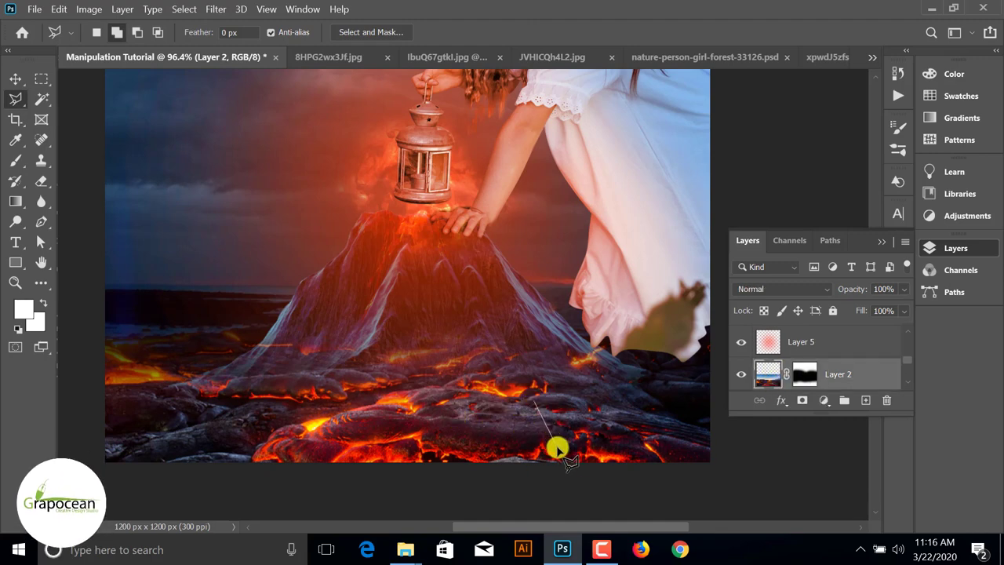
Step: Finish outlining the lava patch, put it on a new Layer 9, and reposition it
{"action": "left_click", "coordinate": [555, 451]}
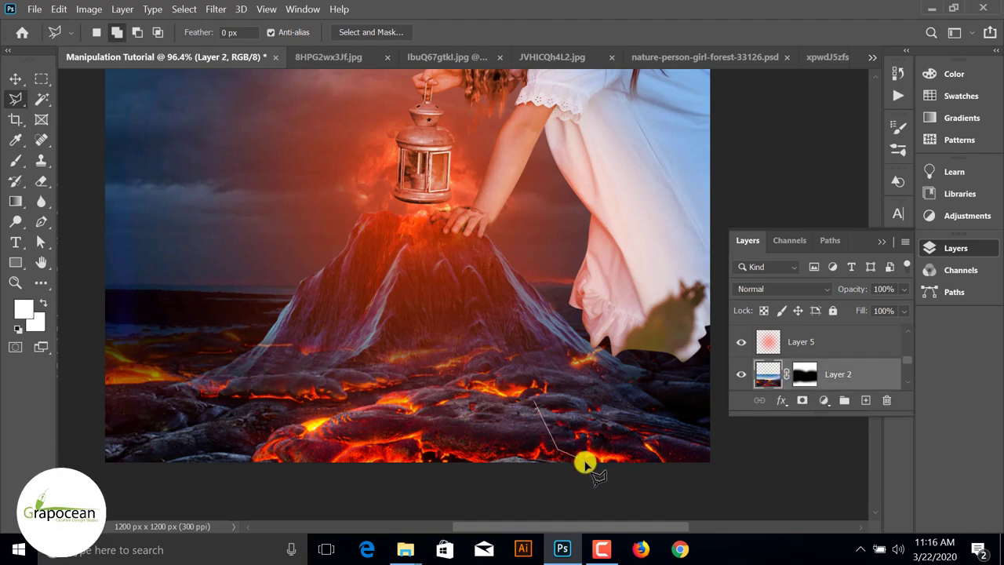
{"action": "left_click", "coordinate": [598, 409]}
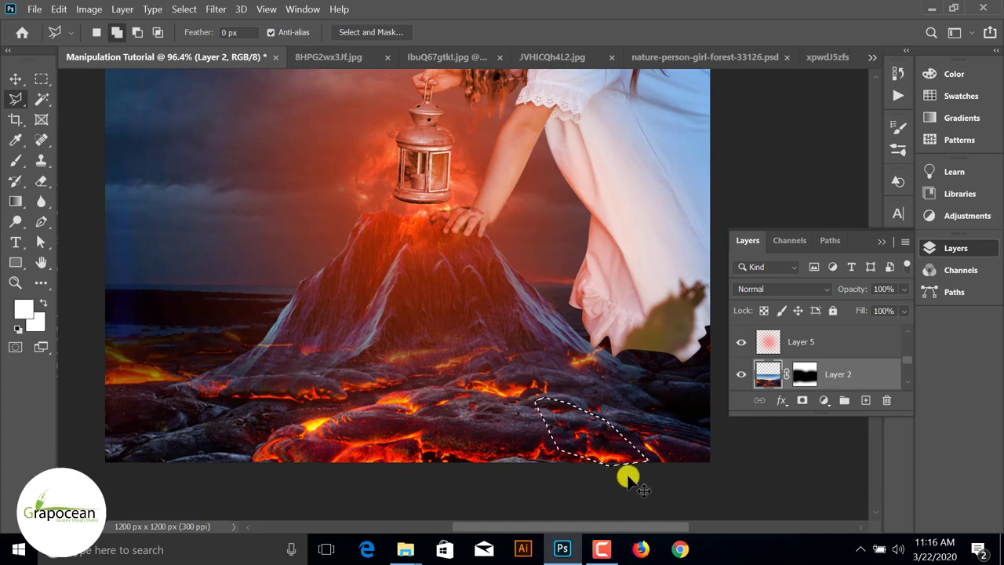
{"action": "scroll", "coordinate": [842, 377], "scroll_direction": "down", "scroll_amount": 1}
{"action": "scroll", "coordinate": [842, 377], "scroll_direction": "down", "scroll_amount": 1}
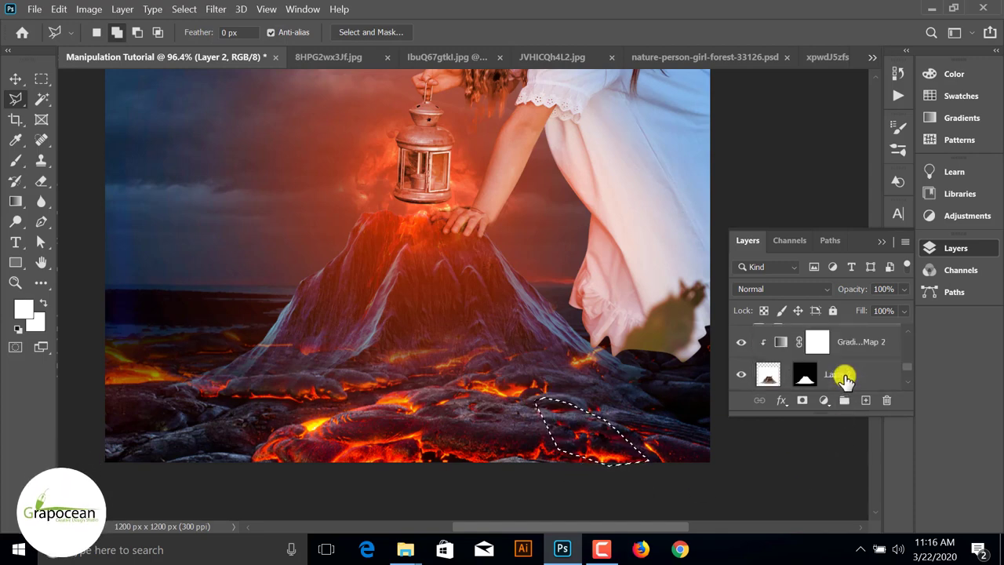
{"action": "left_click", "coordinate": [841, 375]}
{"action": "left_click", "coordinate": [865, 400]}
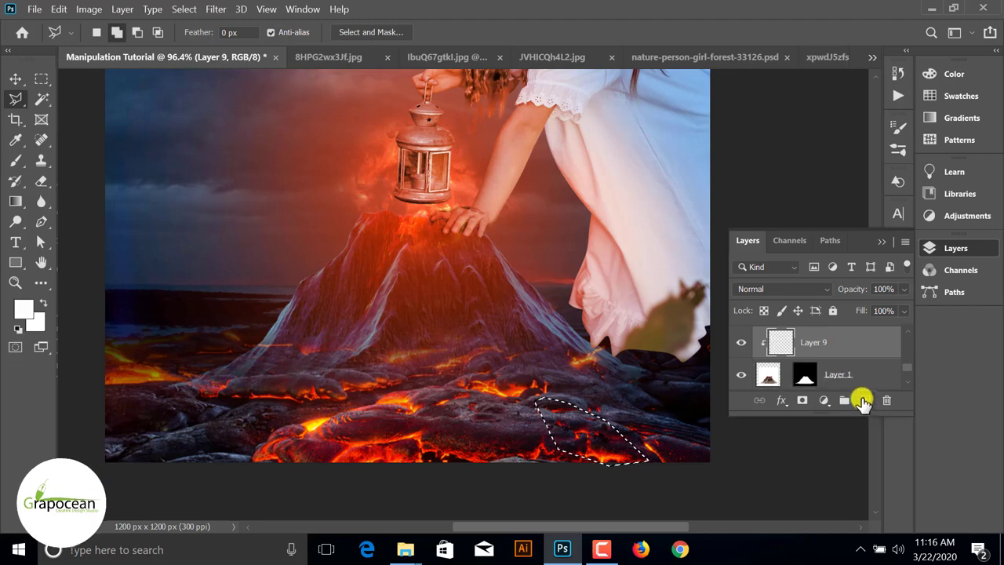
{"action": "key", "text": "ctrl+d"}
{"action": "left_click", "coordinate": [15, 78]}
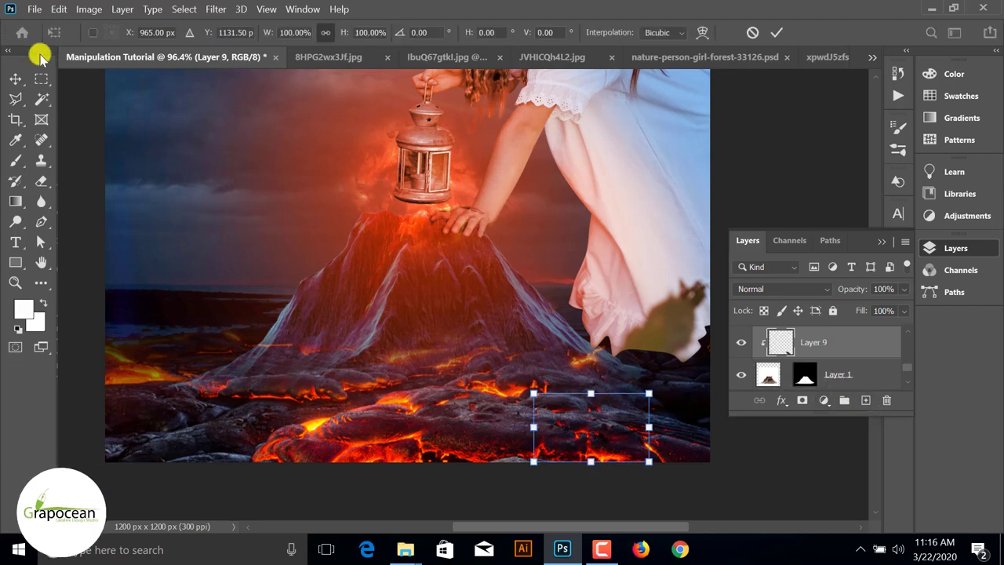
{"action": "left_click_drag", "start_coordinate": [583, 439], "coordinate": [615, 455]}
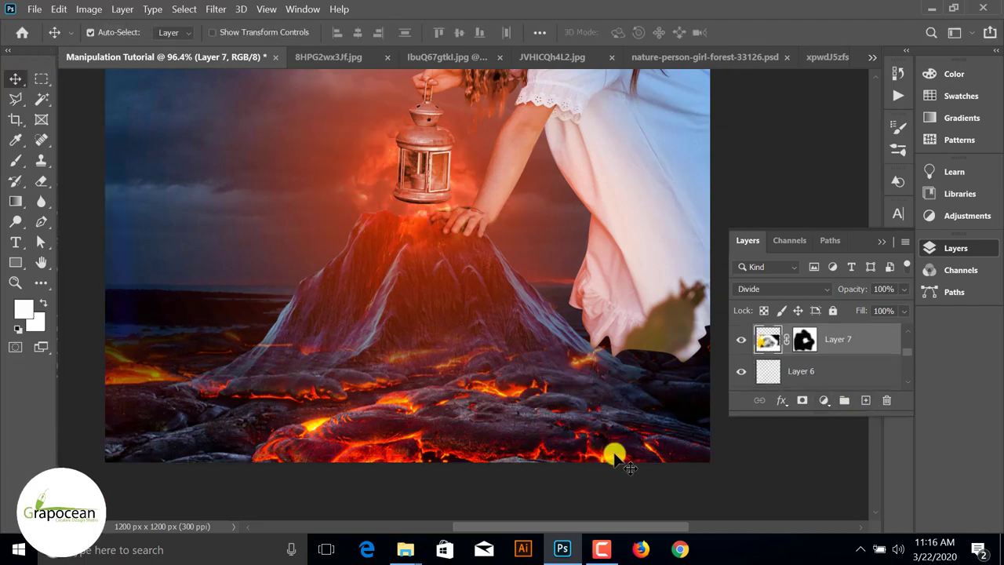
Step: Release Layer 9's clipping mask and clip Gradient Map 2 beneath it to the layer below
{"action": "left_click_drag", "start_coordinate": [804, 367], "coordinate": [741, 345]}
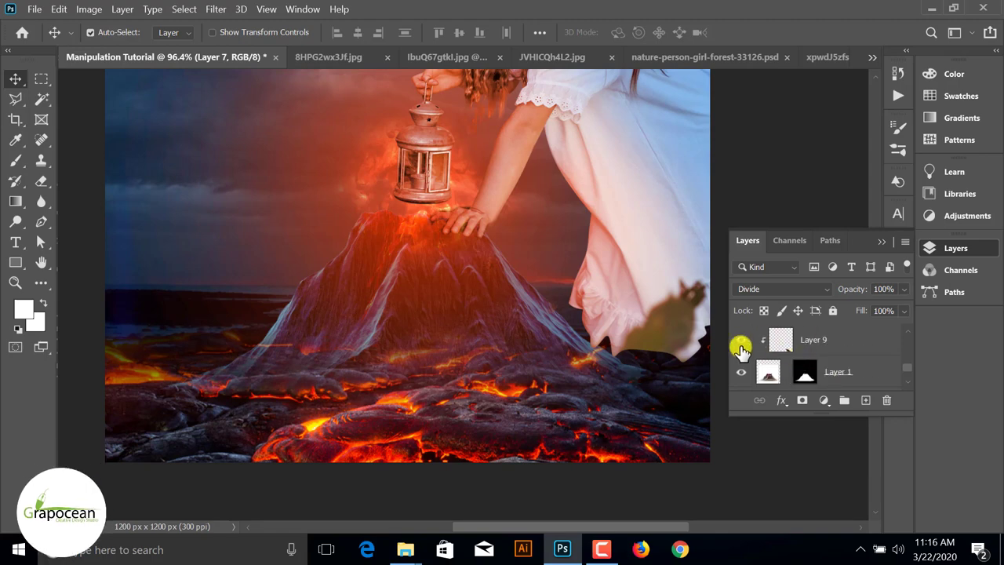
{"action": "right_click", "coordinate": [800, 343]}
{"action": "left_click", "coordinate": [679, 306]}
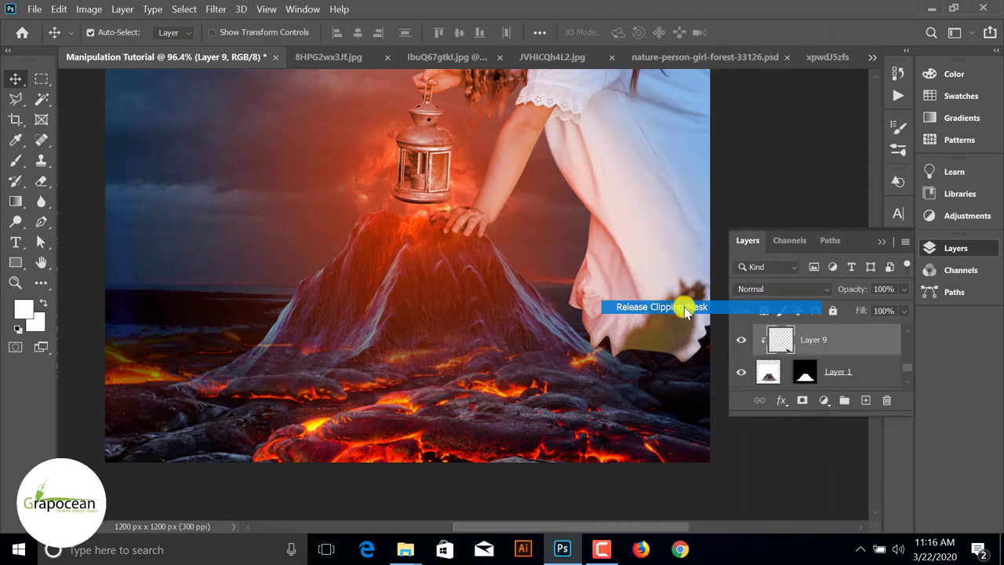
{"action": "scroll", "coordinate": [789, 354], "scroll_direction": "up", "scroll_amount": 1}
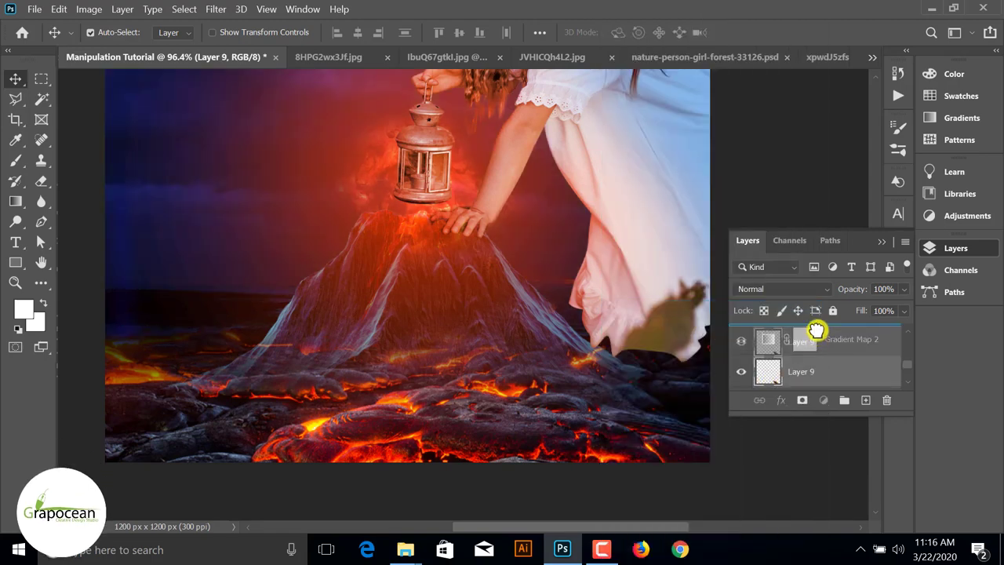
{"action": "left_click_drag", "start_coordinate": [814, 336], "coordinate": [811, 358]}
{"action": "right_click", "coordinate": [829, 369]}
{"action": "left_click", "coordinate": [687, 307]}
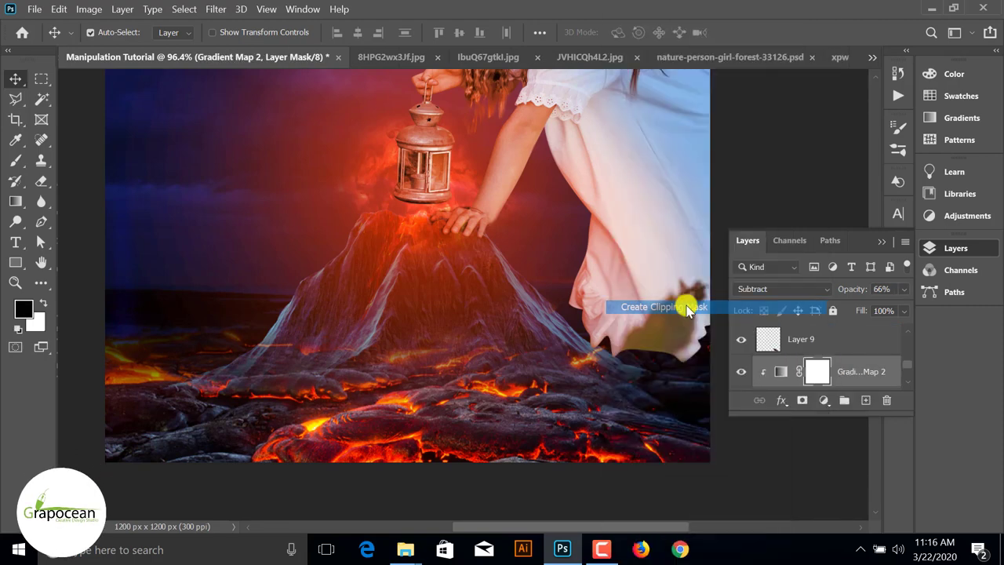
Step: Transform Layer 9's lava streak onto the volcano slope, rotated about -79° and scaled to 169.78%
{"action": "left_click", "coordinate": [773, 342]}
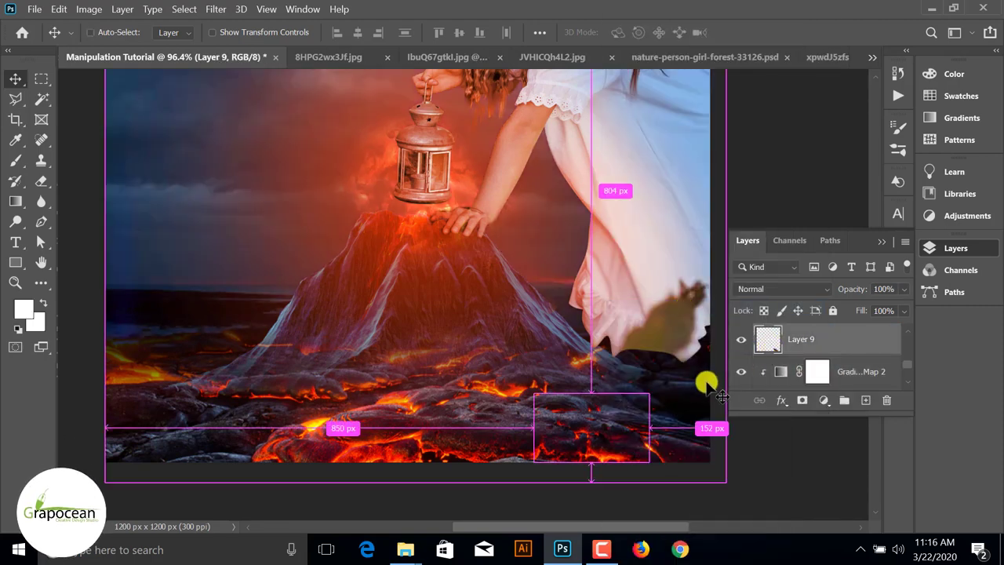
{"action": "key", "text": "ctrl+t"}
{"action": "mouse_move", "coordinate": [591, 422]}
{"action": "left_mouse_down"}
{"action": "mouse_move", "coordinate": [524, 379]}
{"action": "mouse_move", "coordinate": [398, 269]}
{"action": "left_mouse_up"}
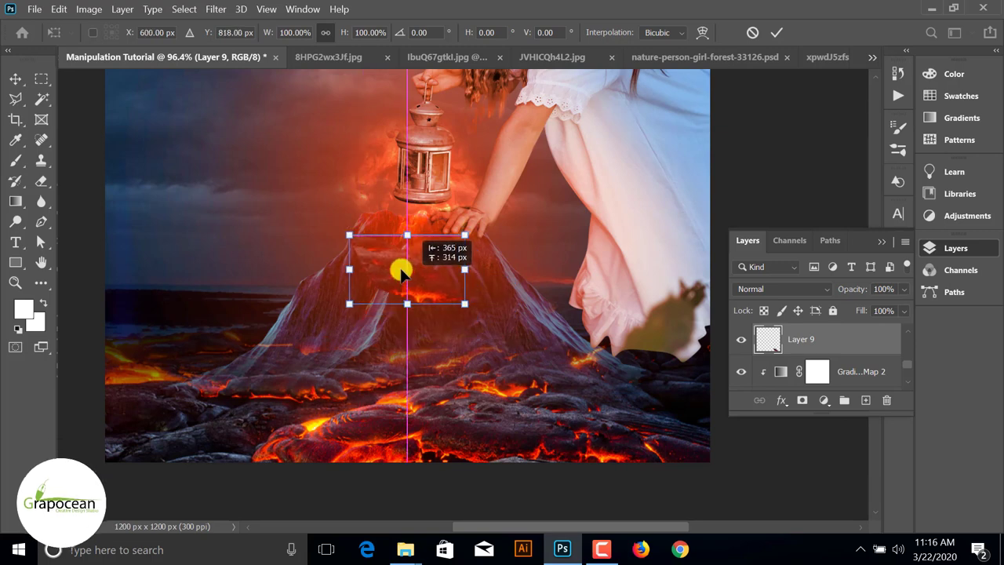
{"action": "left_click_drag", "start_coordinate": [466, 307], "coordinate": [444, 219]}
{"action": "left_click_drag", "start_coordinate": [431, 286], "coordinate": [365, 321]}
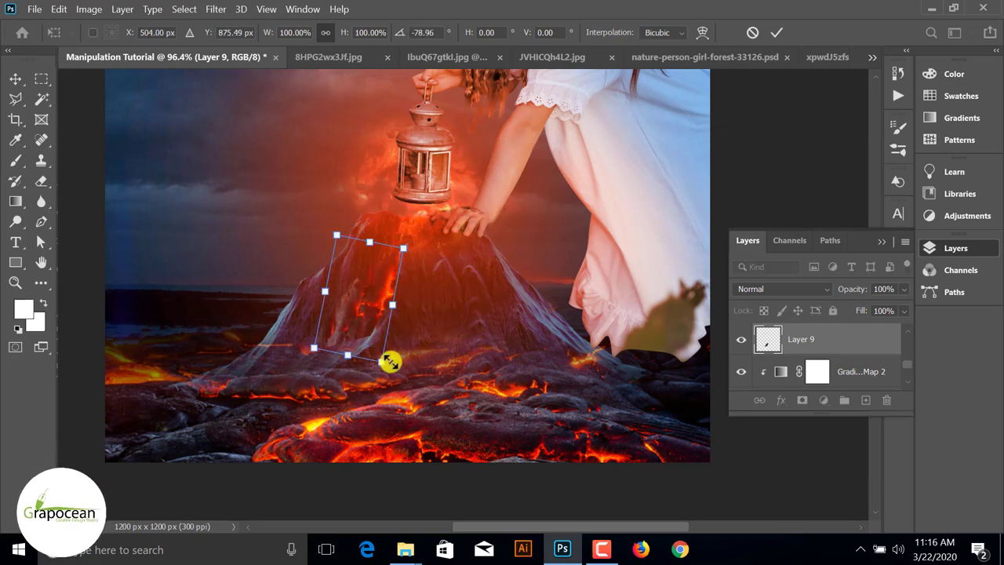
{"action": "left_click_drag", "start_coordinate": [386, 357], "coordinate": [397, 406]}
{"action": "left_click_drag", "start_coordinate": [388, 284], "coordinate": [377, 283]}
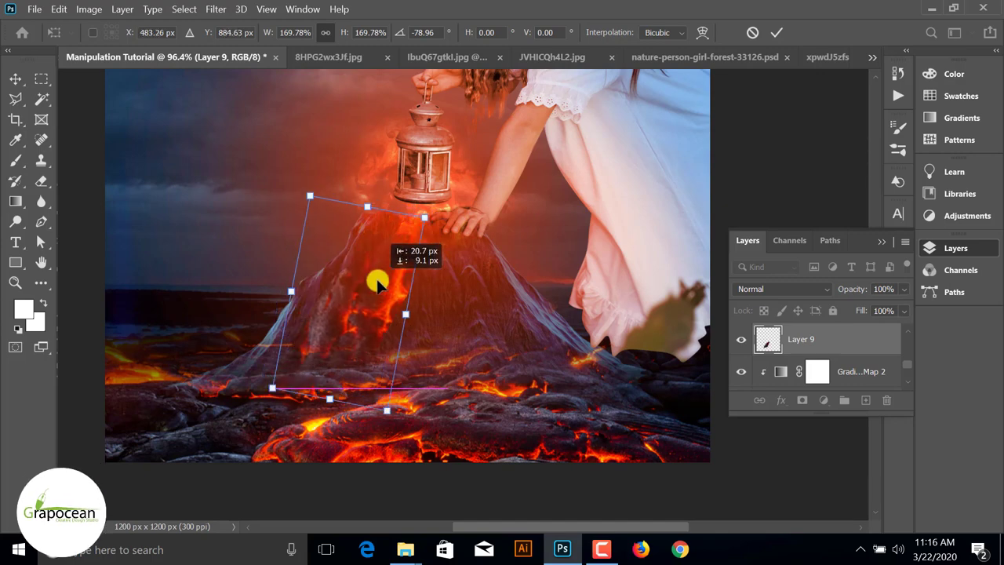
{"action": "left_click", "coordinate": [777, 32]}
Step: Add a mask to Layer 9 and brush black to hide parts of the lava streak on the slope
{"action": "left_click", "coordinate": [802, 400]}
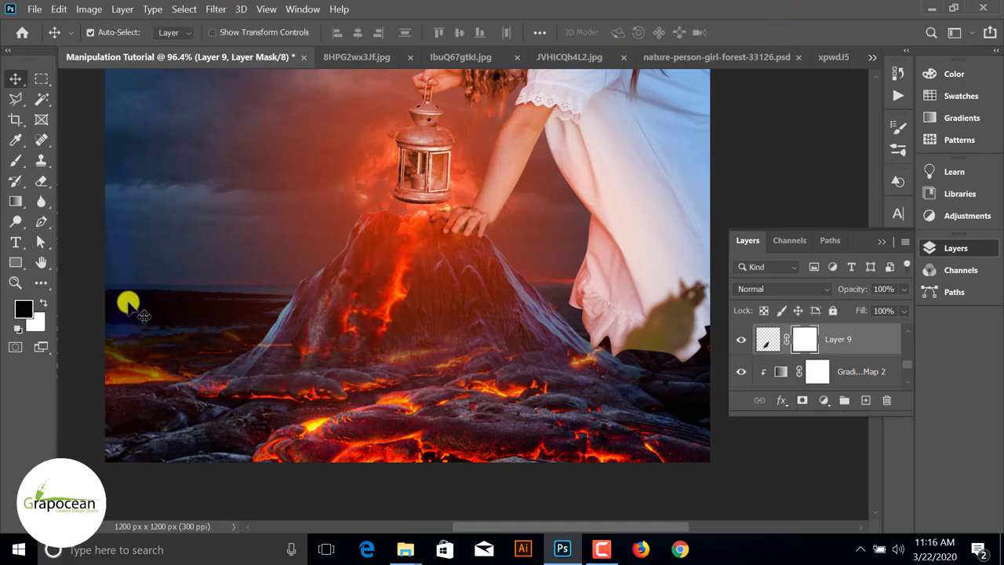
{"action": "right_click", "coordinate": [17, 154]}
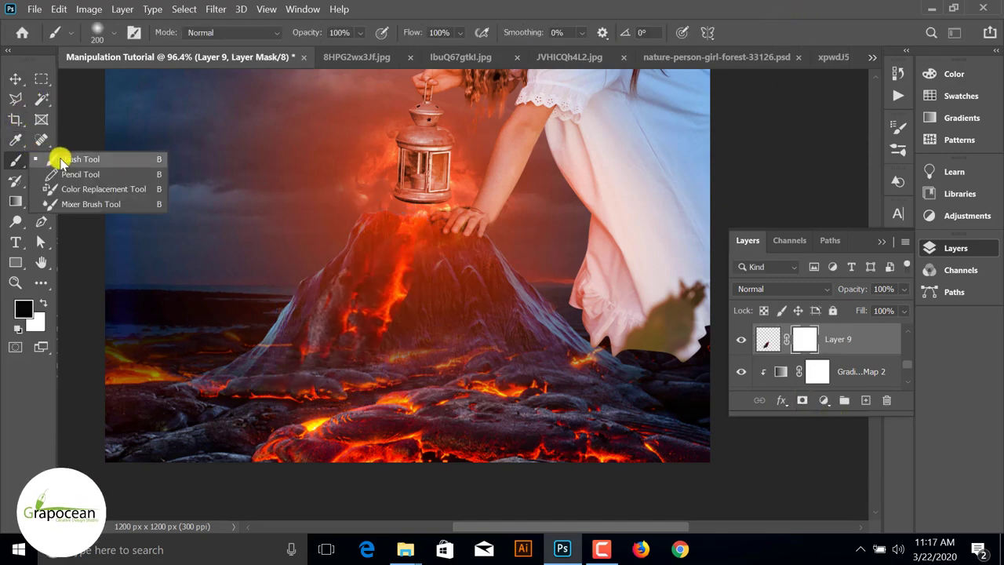
{"action": "left_click", "coordinate": [78, 160]}
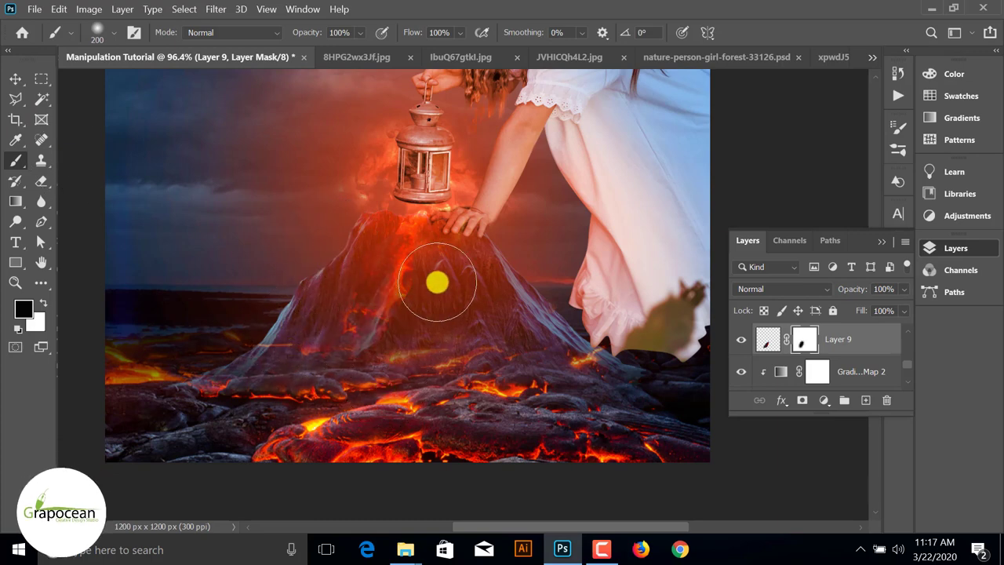
{"action": "left_click_drag", "start_coordinate": [426, 287], "coordinate": [442, 305]}
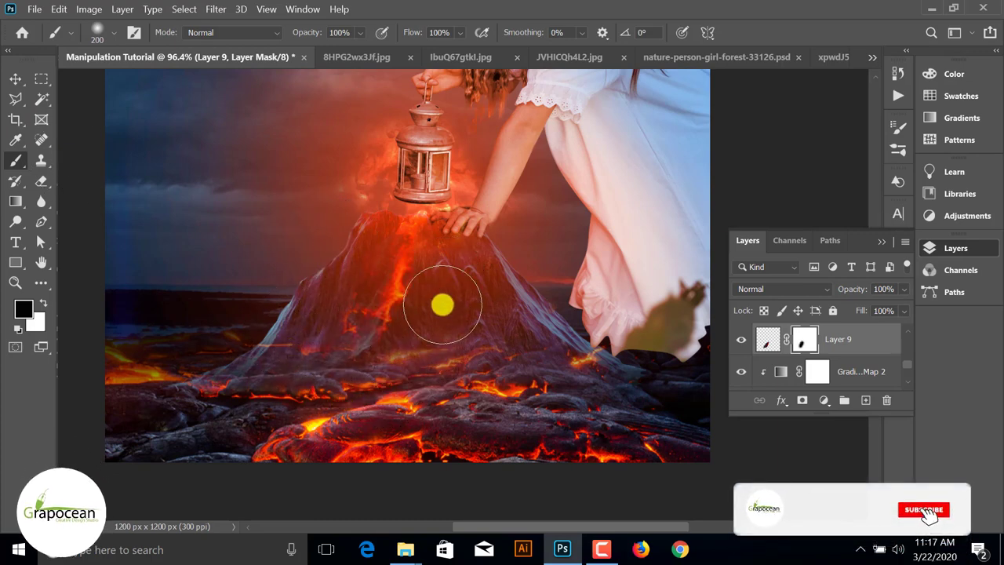
{"action": "key", "text": "ctrl+z"}
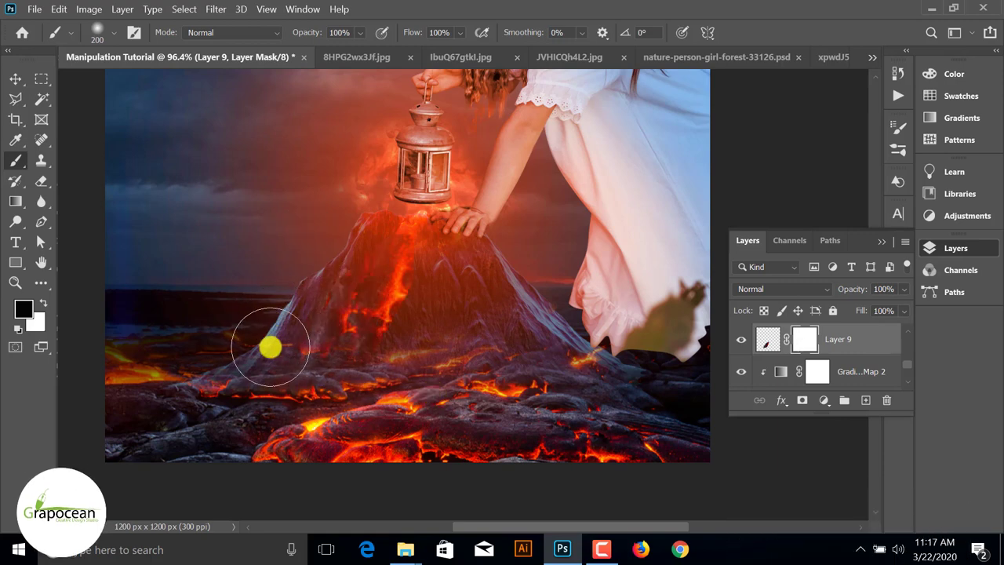
{"action": "left_click_drag", "start_coordinate": [270, 347], "coordinate": [444, 309]}
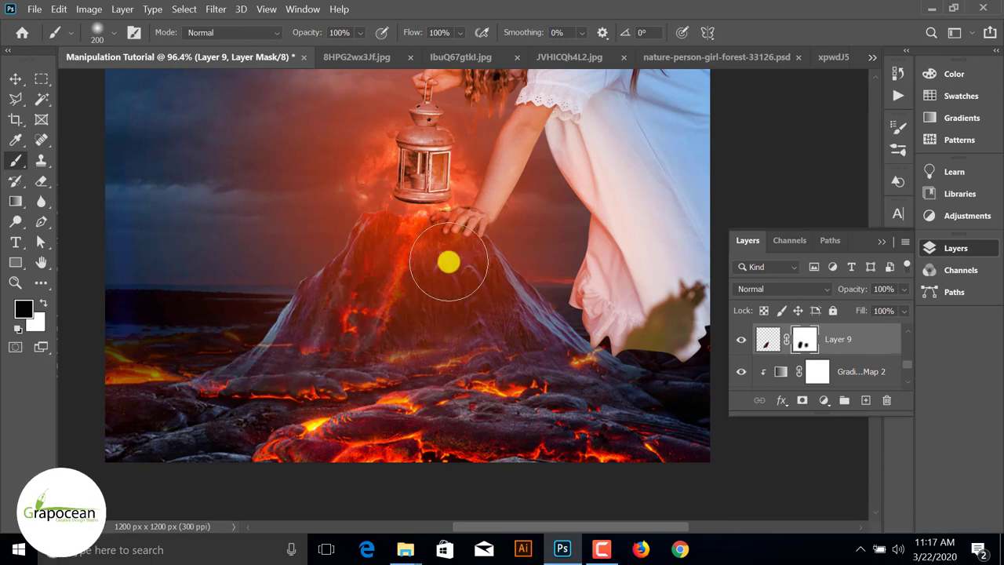
{"action": "scroll", "coordinate": [492, 404], "scroll_direction": "down", "scroll_amount": 3}
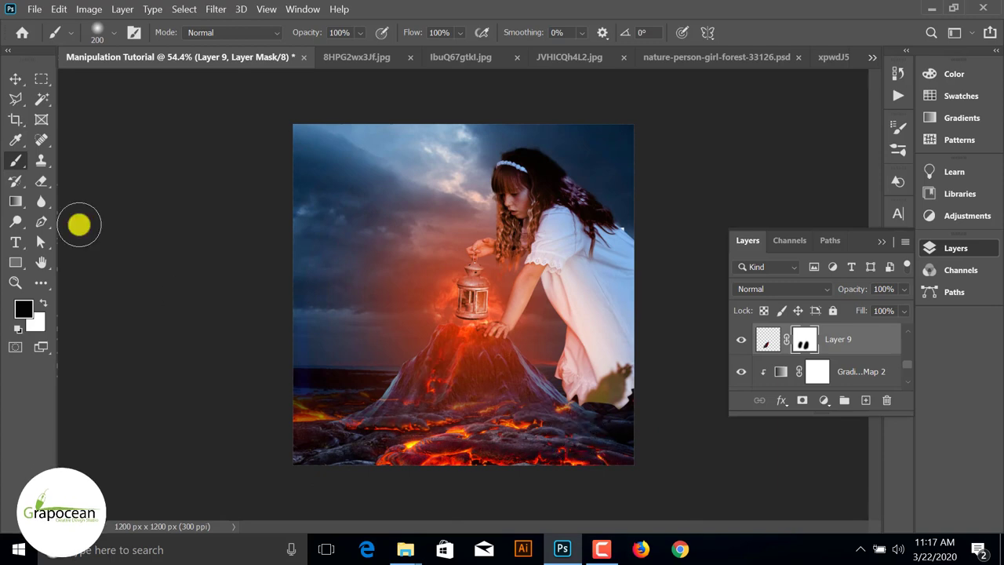
{"action": "key", "text": "v"}
{"action": "scroll", "coordinate": [493, 306], "scroll_direction": "up", "scroll_amount": 1}
{"action": "scroll", "coordinate": [489, 316], "scroll_direction": "up", "scroll_amount": 2}
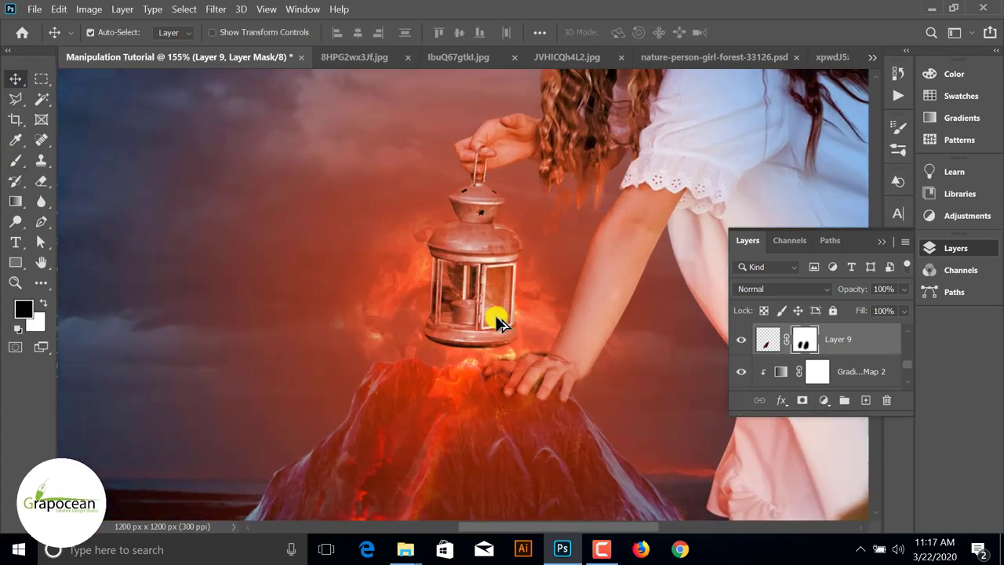
{"action": "scroll", "coordinate": [492, 325], "scroll_direction": "up", "scroll_amount": 3}
{"action": "left_click", "coordinate": [479, 309]}
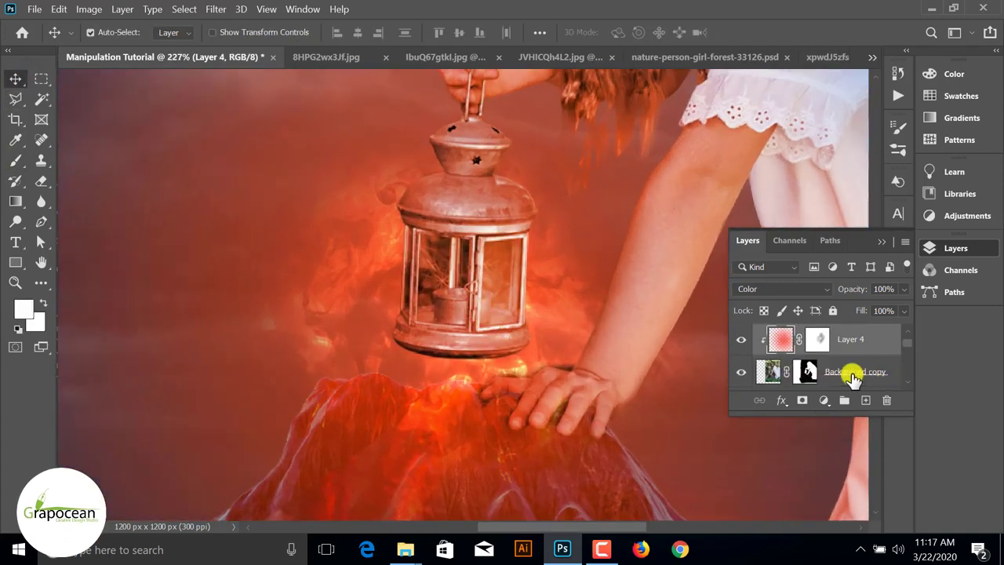
{"action": "mouse_move", "coordinate": [852, 377]}
{"action": "left_mouse_down"}
{"action": "mouse_move", "coordinate": [856, 454]}
{"action": "mouse_move", "coordinate": [847, 330]}
{"action": "mouse_move", "coordinate": [838, 397]}
{"action": "mouse_move", "coordinate": [829, 363]}
{"action": "left_mouse_up"}
{"action": "scroll", "coordinate": [517, 412], "scroll_direction": "down", "scroll_amount": 2}
{"action": "scroll", "coordinate": [518, 412], "scroll_direction": "down", "scroll_amount": 3}
{"action": "key", "text": "ctrl+z"}
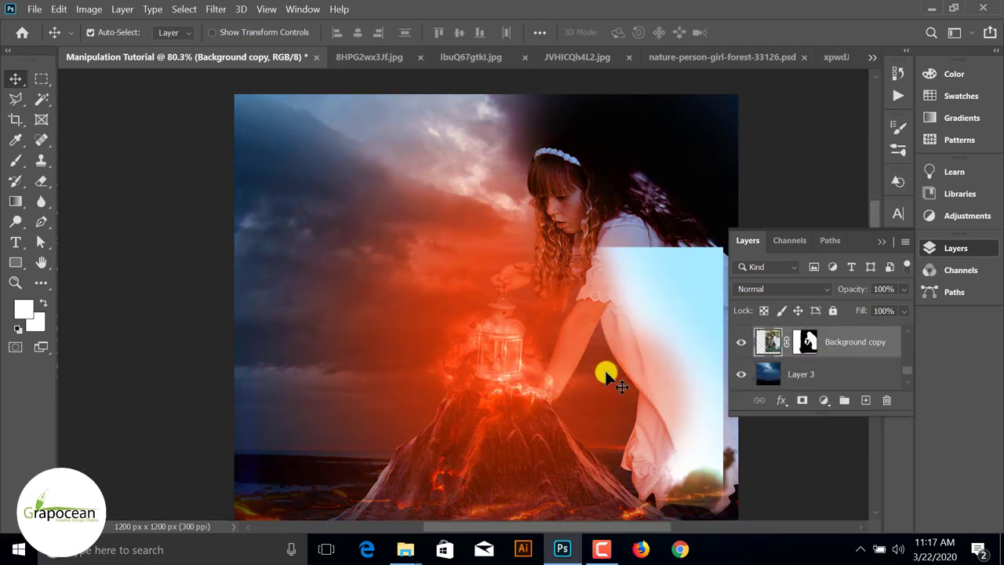
{"action": "left_click", "coordinate": [806, 341]}
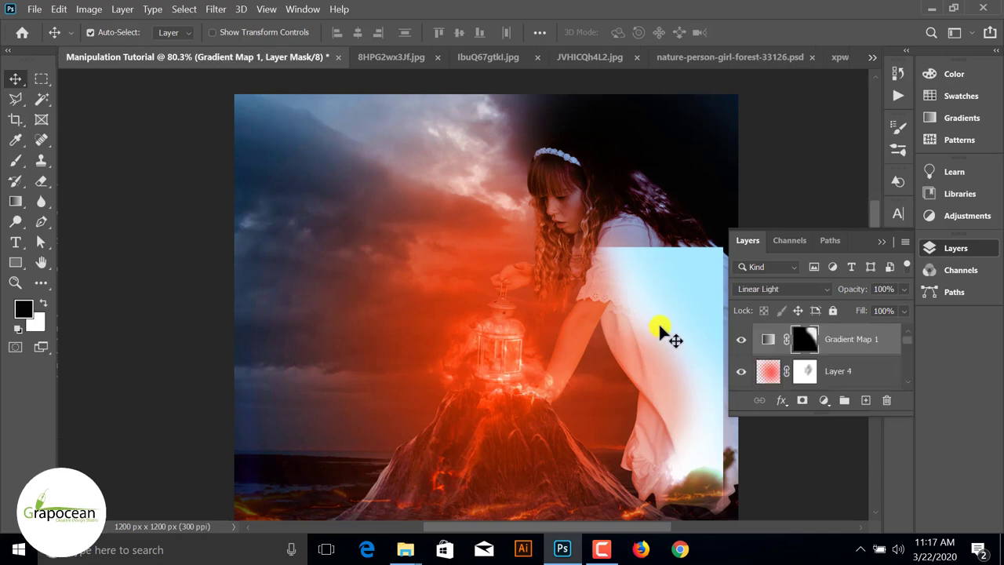
{"action": "left_click", "coordinate": [745, 343]}
{"action": "left_click", "coordinate": [745, 343]}
{"action": "left_click", "coordinate": [745, 343]}
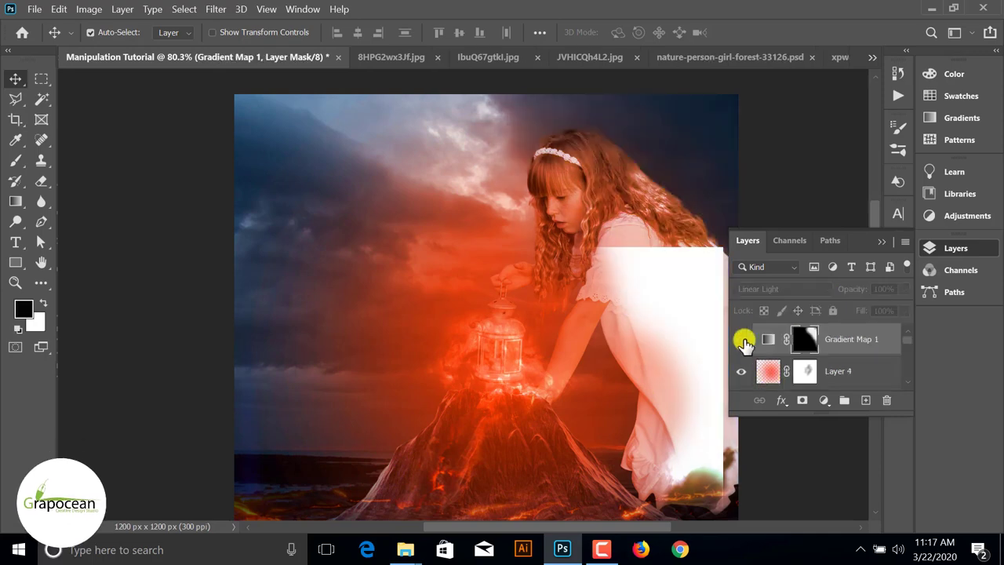
{"action": "left_click", "coordinate": [745, 342]}
{"action": "left_click", "coordinate": [741, 371]}
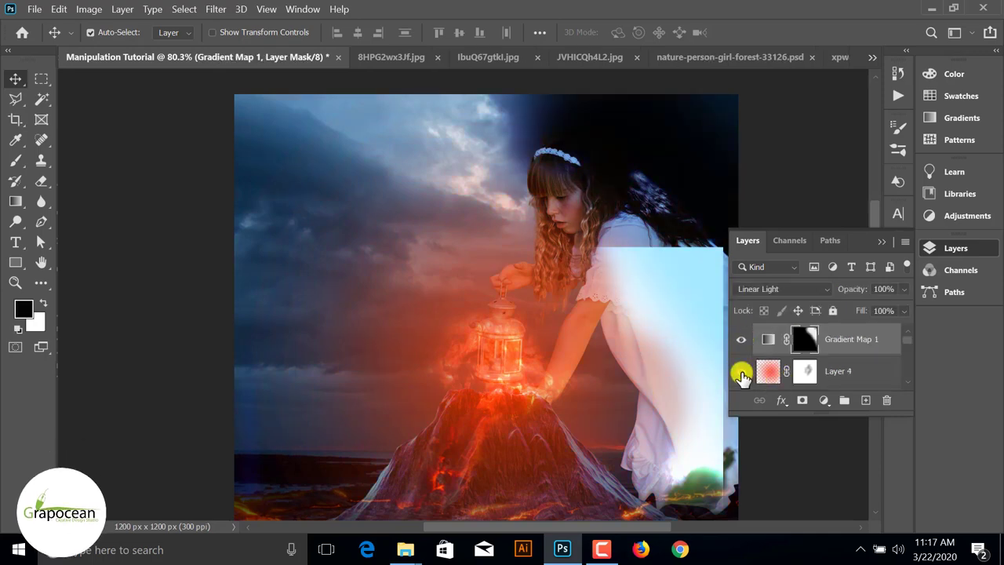
{"action": "left_click", "coordinate": [741, 371]}
{"action": "scroll", "coordinate": [679, 345], "scroll_direction": "up", "scroll_amount": 1}
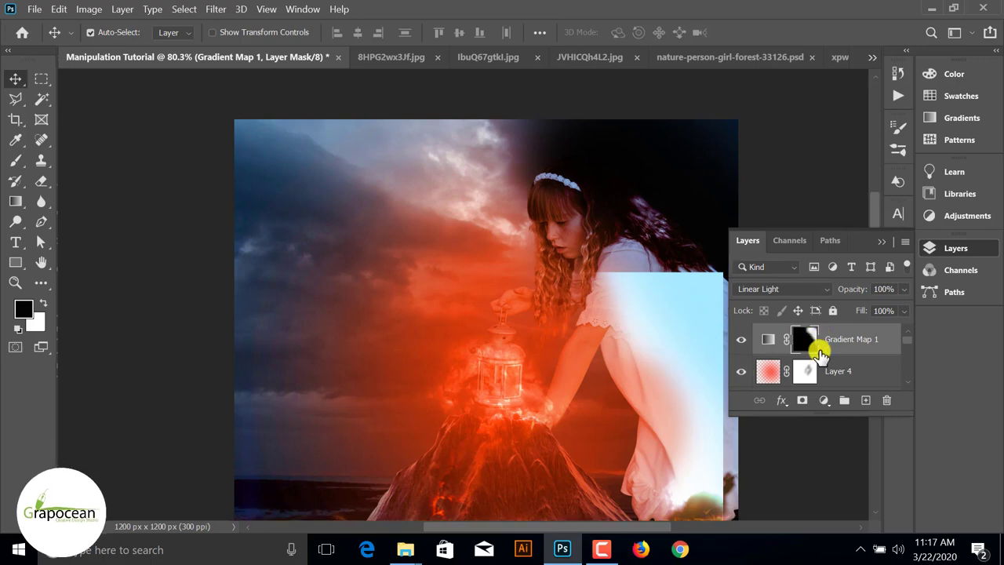
{"action": "scroll", "coordinate": [820, 354], "scroll_direction": "down", "scroll_amount": 2}
{"action": "left_click", "coordinate": [741, 371]}
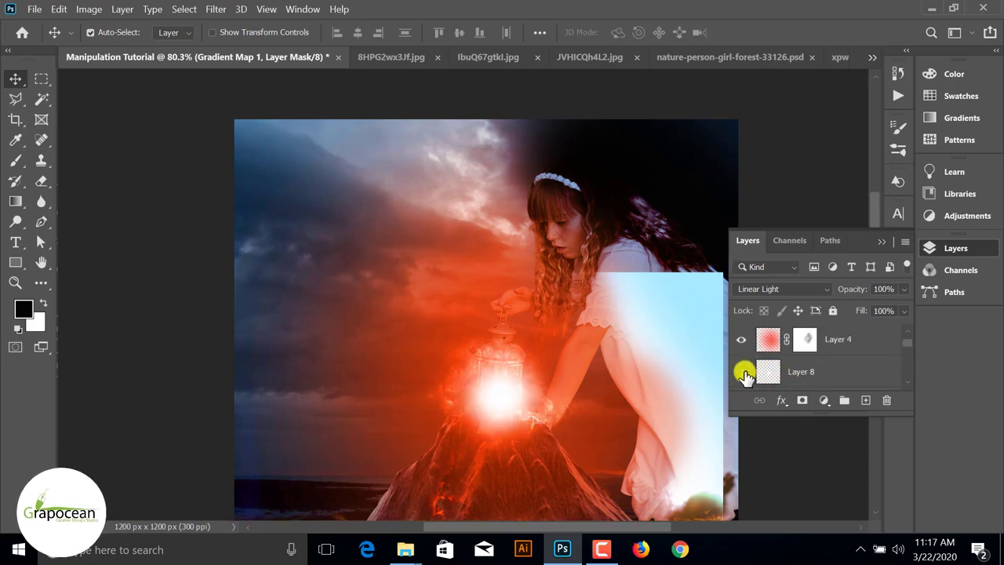
{"action": "left_click", "coordinate": [741, 371]}
{"action": "scroll", "coordinate": [830, 362], "scroll_direction": "up", "scroll_amount": 1}
{"action": "scroll", "coordinate": [830, 362], "scroll_direction": "down", "scroll_amount": 3}
{"action": "scroll", "coordinate": [829, 363], "scroll_direction": "down", "scroll_amount": 2}
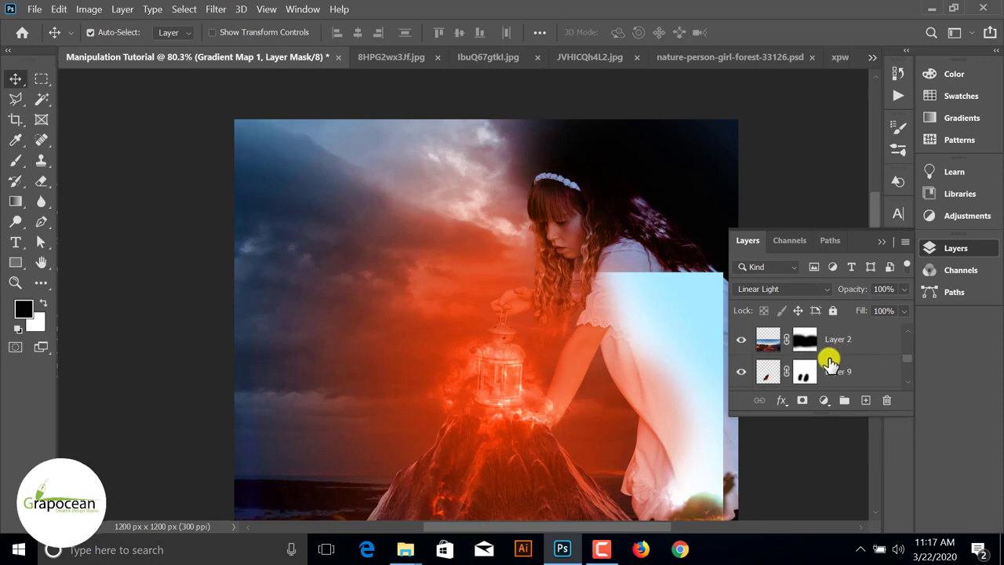
{"action": "scroll", "coordinate": [824, 364], "scroll_direction": "up", "scroll_amount": 3}
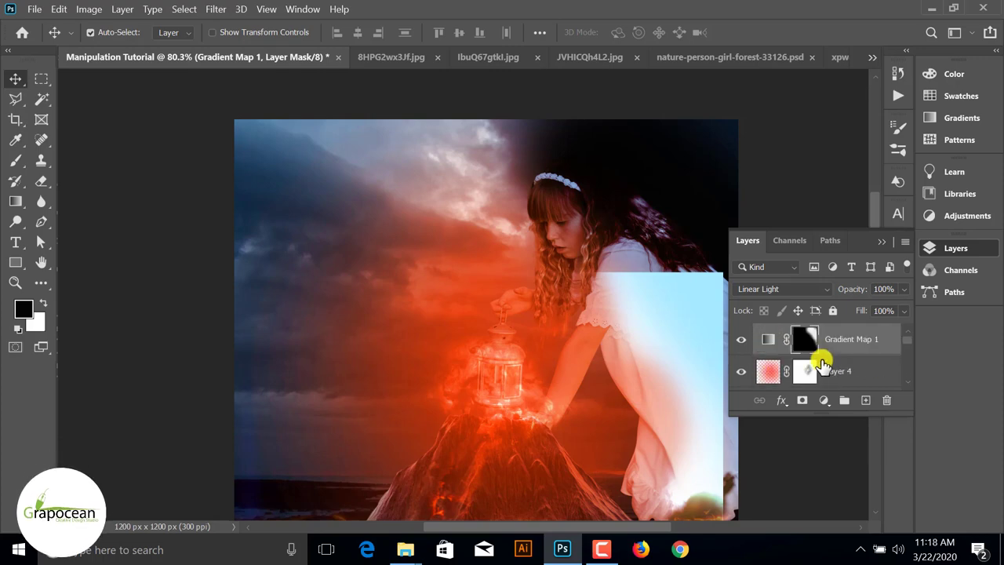
{"action": "left_click", "coordinate": [741, 339]}
{"action": "scroll", "coordinate": [664, 395], "scroll_direction": "down", "scroll_amount": 3}
{"action": "left_click", "coordinate": [762, 377]}
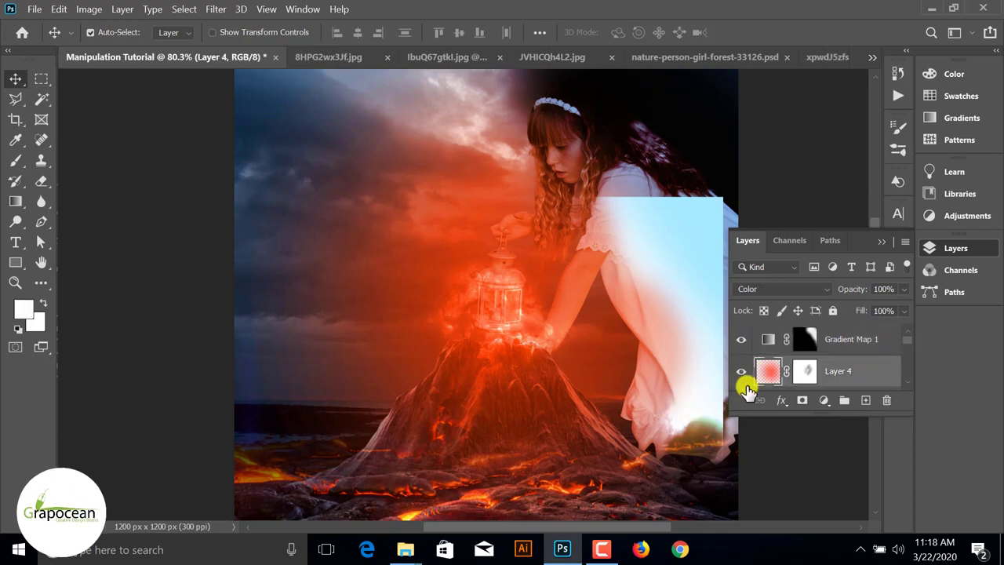
{"action": "scroll", "coordinate": [794, 364], "scroll_direction": "down", "scroll_amount": 2}
Step: Select Layer 7's mask and brush black over the light-blue patch on the girl's dress
{"action": "left_click", "coordinate": [741, 339]}
{"action": "left_click", "coordinate": [741, 340]}
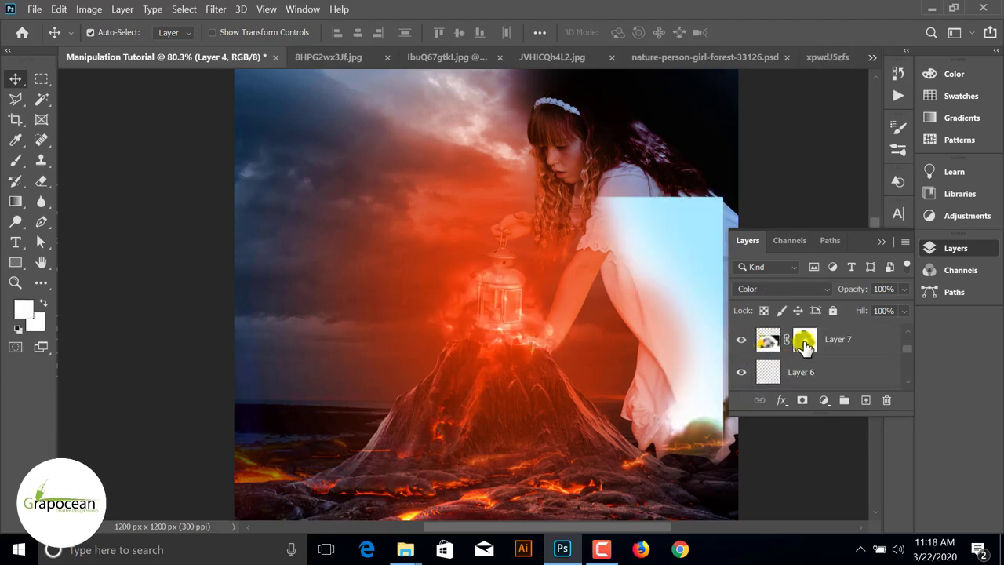
{"action": "left_click", "coordinate": [804, 339]}
{"action": "right_click", "coordinate": [15, 162]}
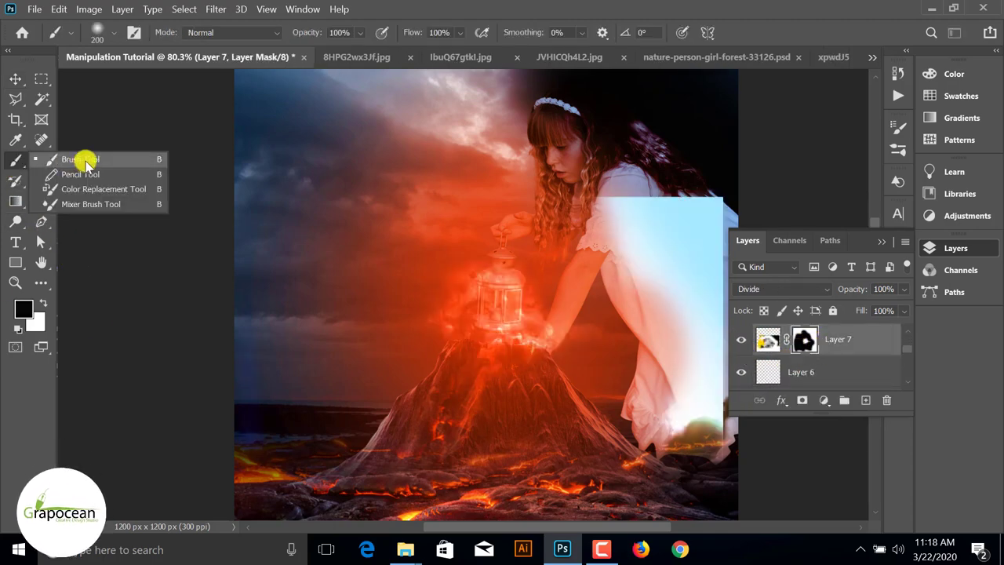
{"action": "left_click", "coordinate": [83, 162]}
{"action": "mouse_move", "coordinate": [679, 218]}
{"action": "left_mouse_down"}
{"action": "mouse_move", "coordinate": [713, 347]}
{"action": "mouse_move", "coordinate": [639, 192]}
{"action": "left_mouse_up"}
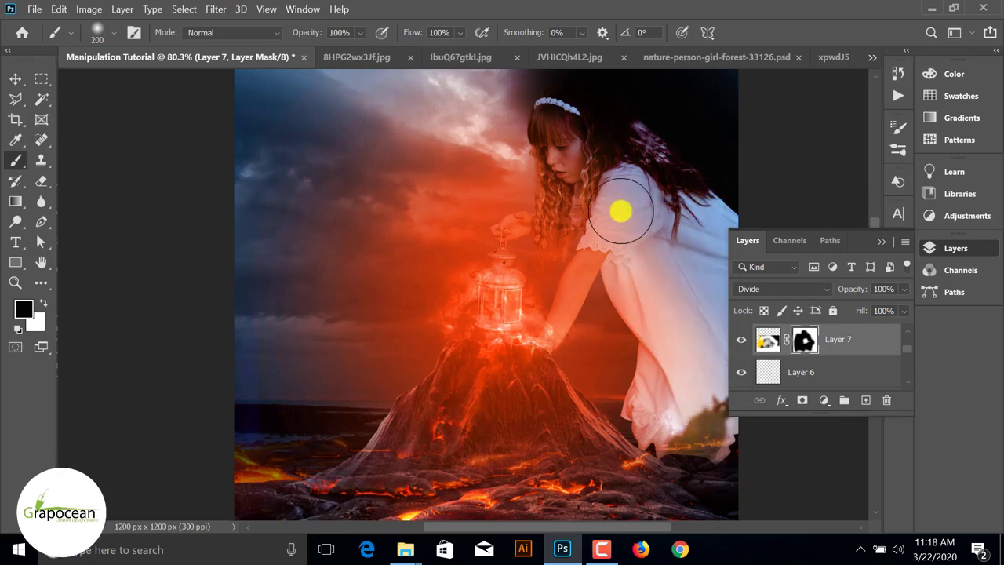
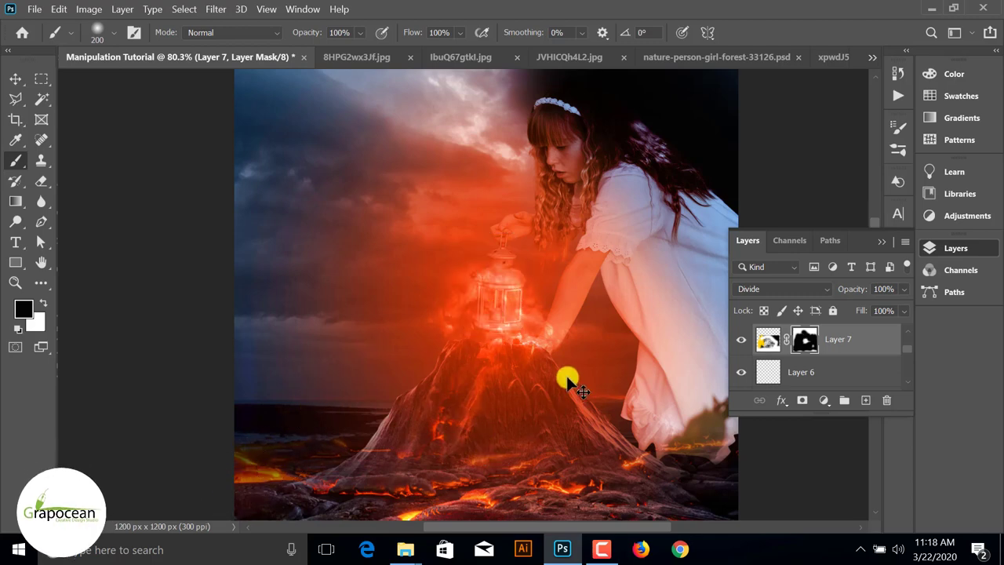
Step: On Layer 5, brush a soft glow around the lantern and undo the stroke down the girl's arm
{"action": "scroll", "coordinate": [569, 376], "scroll_direction": "up", "scroll_amount": 4}
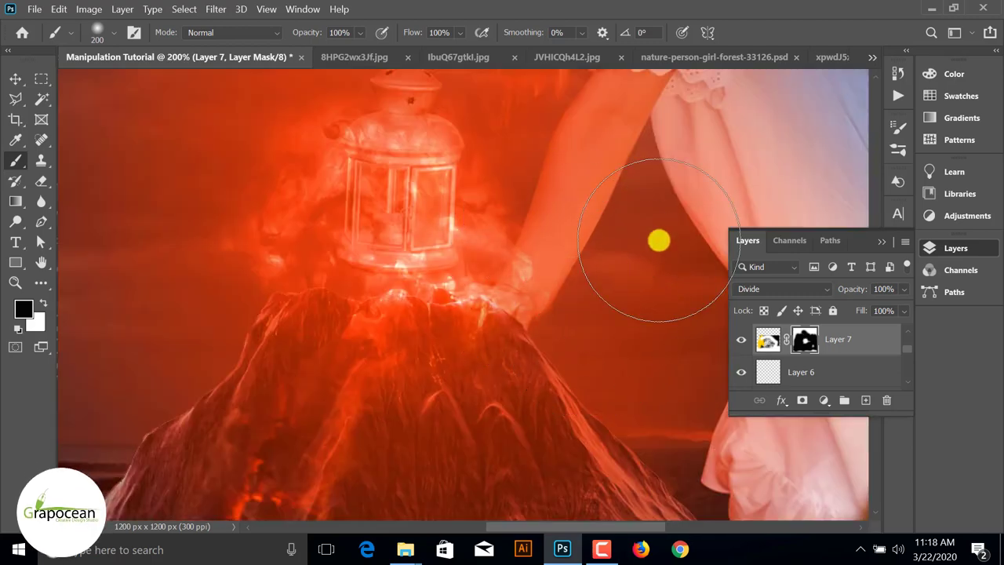
{"action": "scroll", "coordinate": [616, 421], "scroll_direction": "down", "scroll_amount": 3}
{"action": "scroll", "coordinate": [616, 422], "scroll_direction": "down", "scroll_amount": 2}
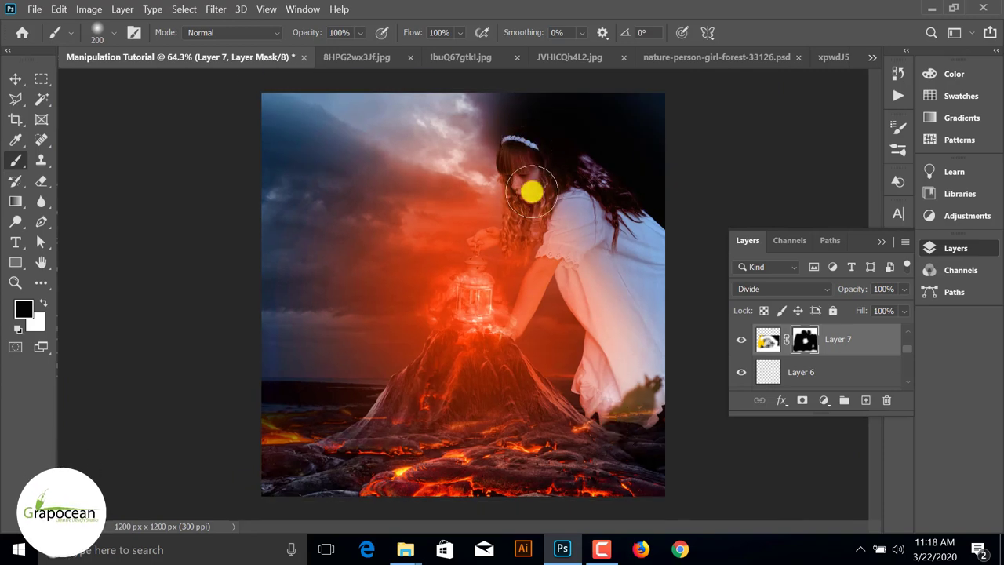
{"action": "scroll", "coordinate": [807, 370], "scroll_direction": "down", "scroll_amount": 1}
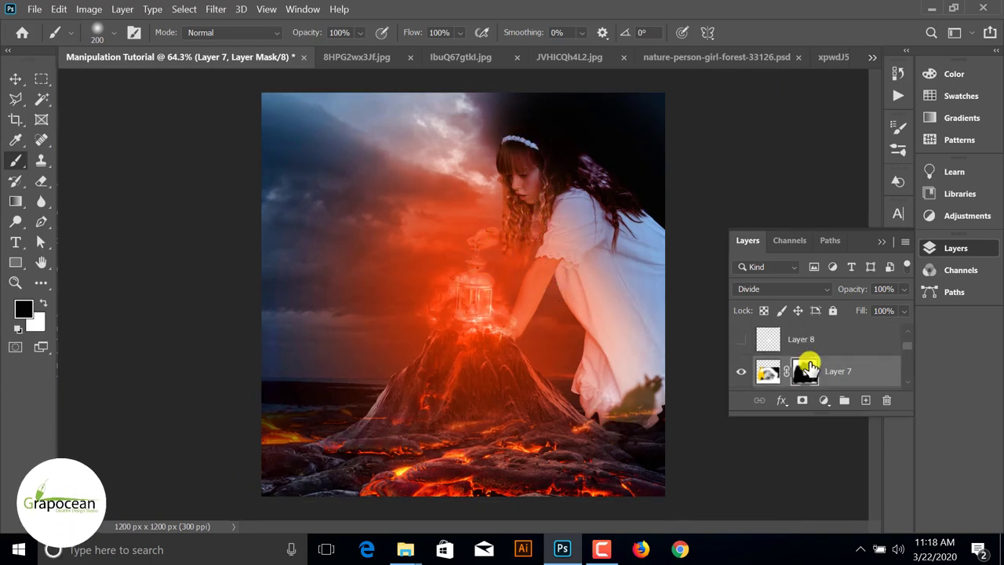
{"action": "left_click", "coordinate": [800, 371]}
{"action": "left_click_drag", "start_coordinate": [502, 305], "coordinate": [510, 213]}
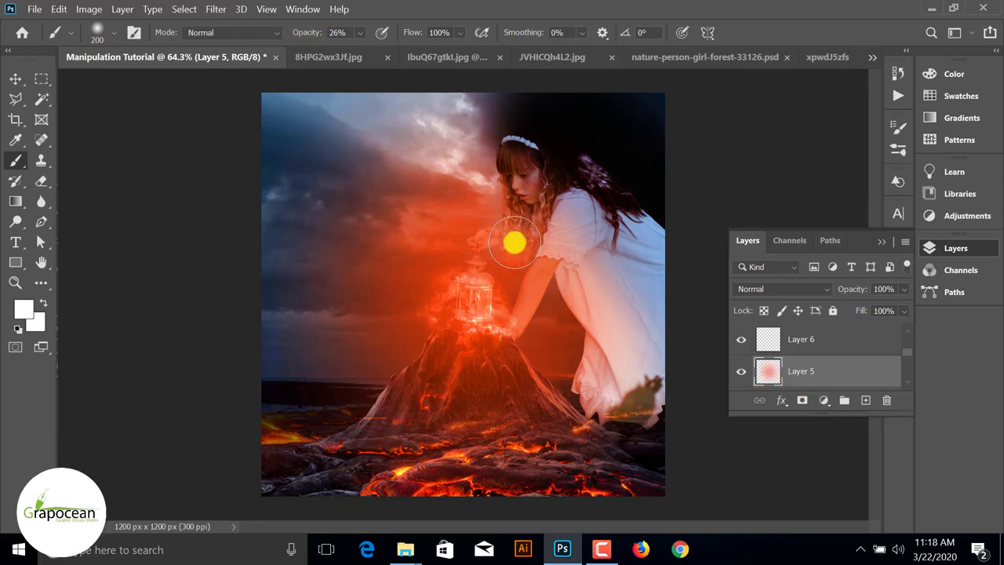
{"action": "left_click_drag", "start_coordinate": [513, 243], "coordinate": [576, 433]}
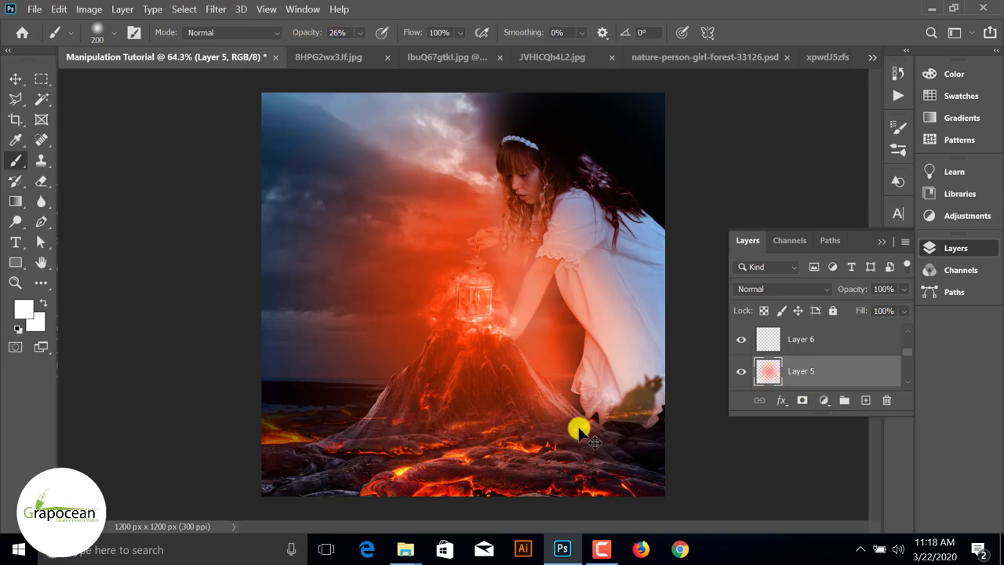
{"action": "key", "text": "ctrl+z"}
Step: Try a glow stroke between the arm and the dress, then undo it
{"action": "scroll", "coordinate": [585, 320], "scroll_direction": "up", "scroll_amount": 2}
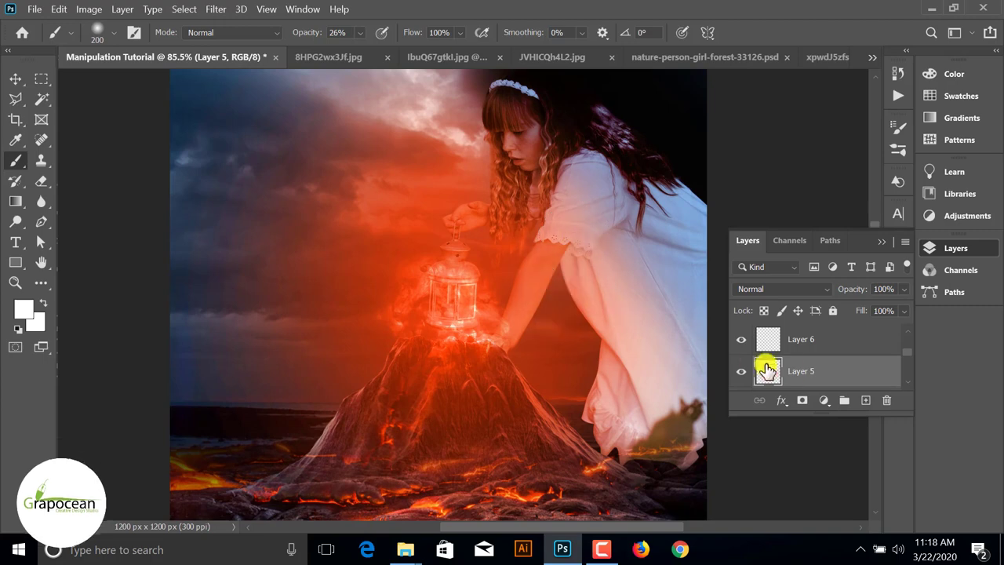
{"action": "scroll", "coordinate": [762, 369], "scroll_direction": "down", "scroll_amount": 2}
{"action": "scroll", "coordinate": [795, 369], "scroll_direction": "up", "scroll_amount": 3}
{"action": "mouse_move", "coordinate": [585, 338]}
{"action": "left_mouse_down"}
{"action": "mouse_move", "coordinate": [580, 248]}
{"action": "mouse_move", "coordinate": [493, 421]}
{"action": "left_mouse_up"}
{"action": "key", "text": "ctrl+z"}
{"action": "scroll", "coordinate": [601, 430], "scroll_direction": "down", "scroll_amount": 2}
{"action": "scroll", "coordinate": [602, 427], "scroll_direction": "down", "scroll_amount": 2}
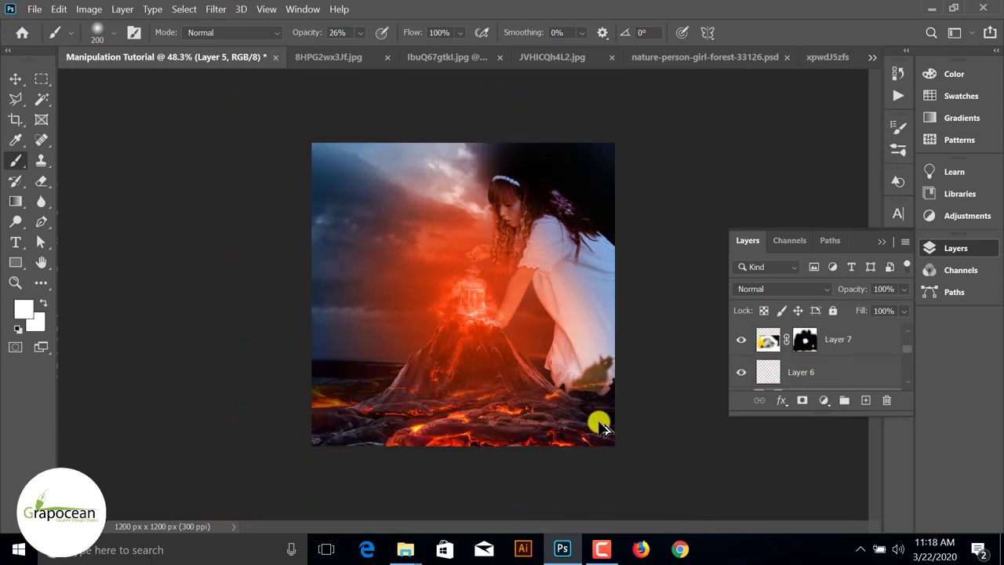
Step: Switch to the Move tool, select Layer 4, and compare the image with Layer 2 hidden
{"action": "left_click", "coordinate": [15, 78]}
{"action": "left_click", "coordinate": [343, 221]}
{"action": "scroll", "coordinate": [823, 356], "scroll_direction": "down", "scroll_amount": 2}
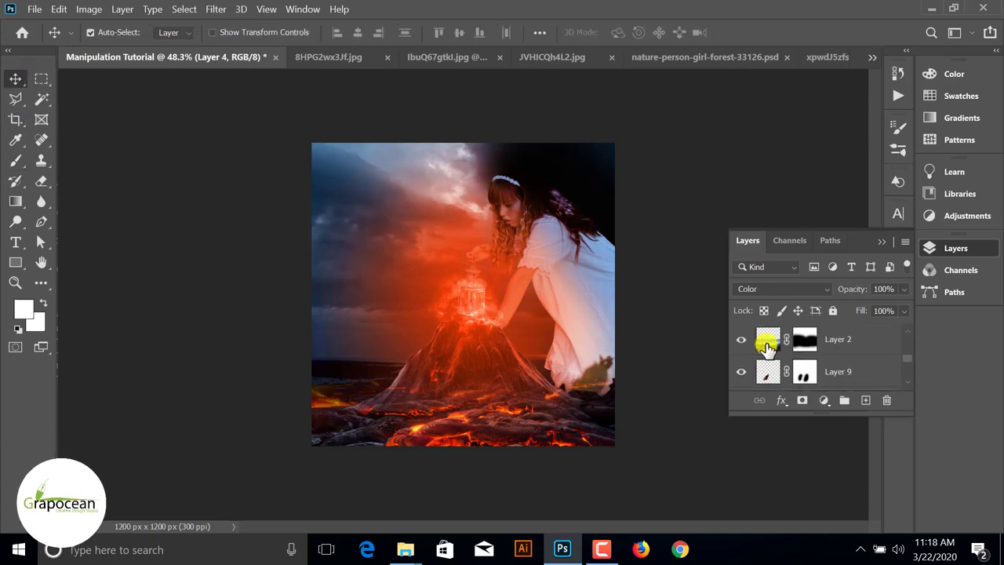
{"action": "double_click", "coordinate": [743, 339]}
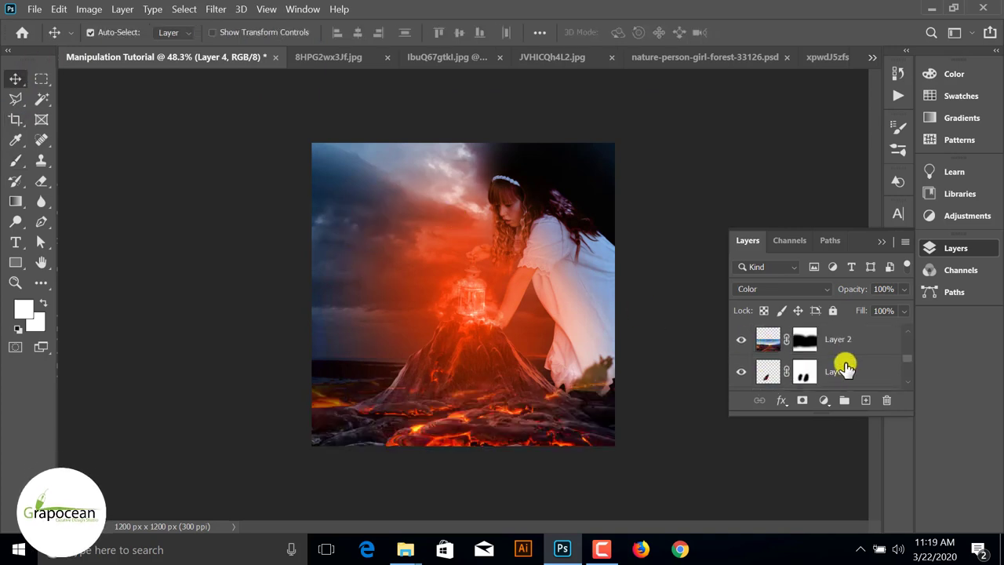
{"action": "scroll", "coordinate": [845, 369], "scroll_direction": "up", "scroll_amount": 1}
{"action": "scroll", "coordinate": [845, 369], "scroll_direction": "up", "scroll_amount": 1}
{"action": "scroll", "coordinate": [846, 369], "scroll_direction": "up", "scroll_amount": 1}
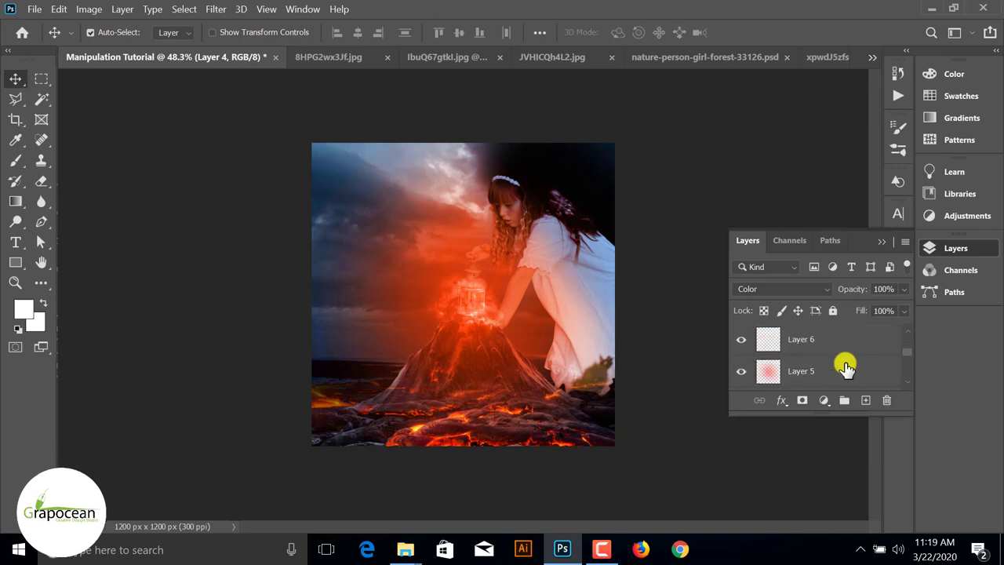
{"action": "scroll", "coordinate": [846, 369], "scroll_direction": "down", "scroll_amount": 1}
{"action": "scroll", "coordinate": [845, 369], "scroll_direction": "down", "scroll_amount": 1}
{"action": "scroll", "coordinate": [845, 368], "scroll_direction": "down", "scroll_amount": 1}
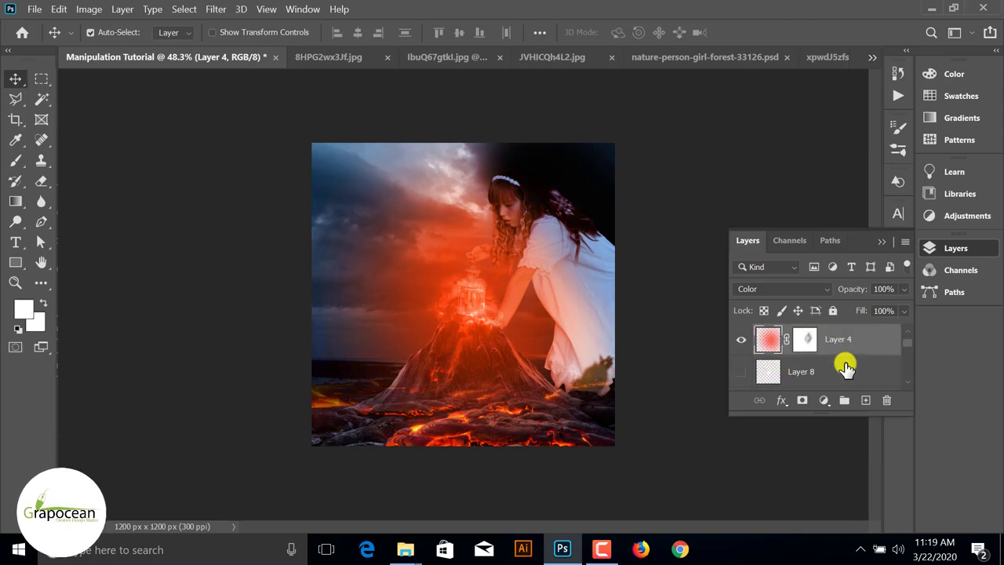
{"action": "scroll", "coordinate": [846, 369], "scroll_direction": "down", "scroll_amount": 1}
{"action": "scroll", "coordinate": [846, 368], "scroll_direction": "up", "scroll_amount": 2}
Step: Toggle Gradient Map 1 to compare, leaving it hidden so the girl looks brighter
{"action": "left_click", "coordinate": [739, 339]}
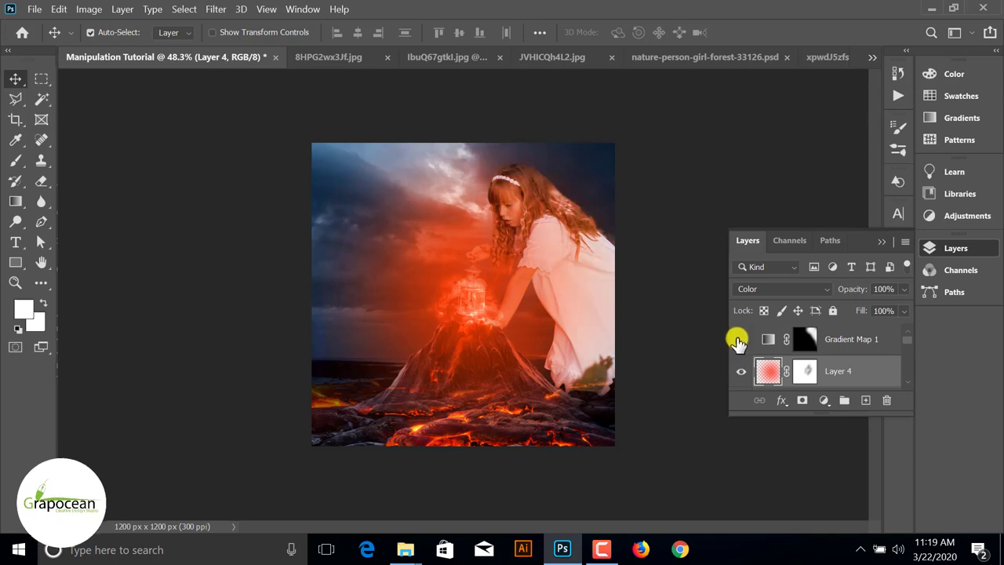
{"action": "left_click", "coordinate": [740, 340]}
{"action": "left_click", "coordinate": [740, 340]}
{"action": "left_click", "coordinate": [740, 340]}
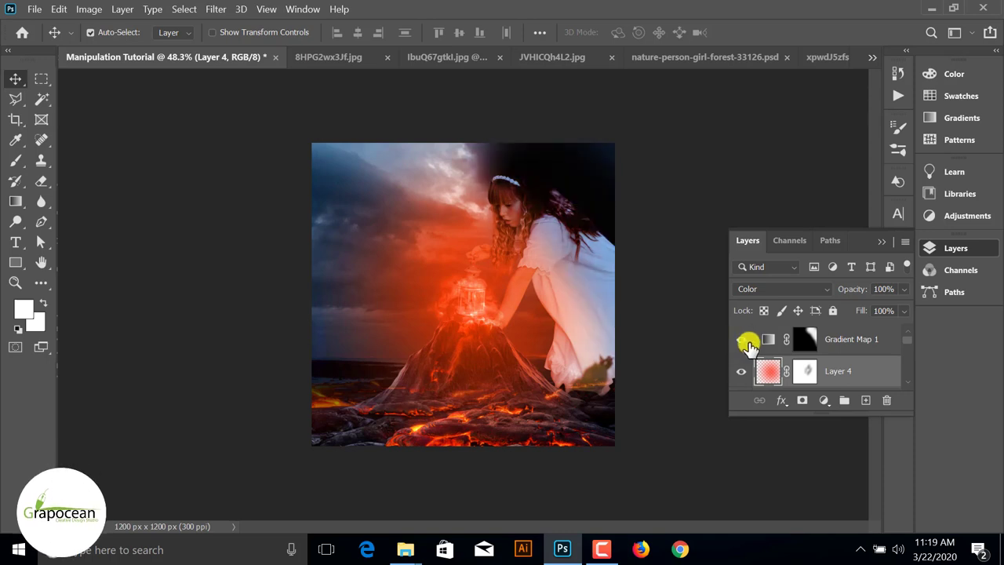
{"action": "left_click", "coordinate": [744, 341]}
{"action": "left_click", "coordinate": [744, 341]}
{"action": "left_click", "coordinate": [744, 341]}
{"action": "left_click", "coordinate": [743, 341]}
{"action": "left_click", "coordinate": [743, 341]}
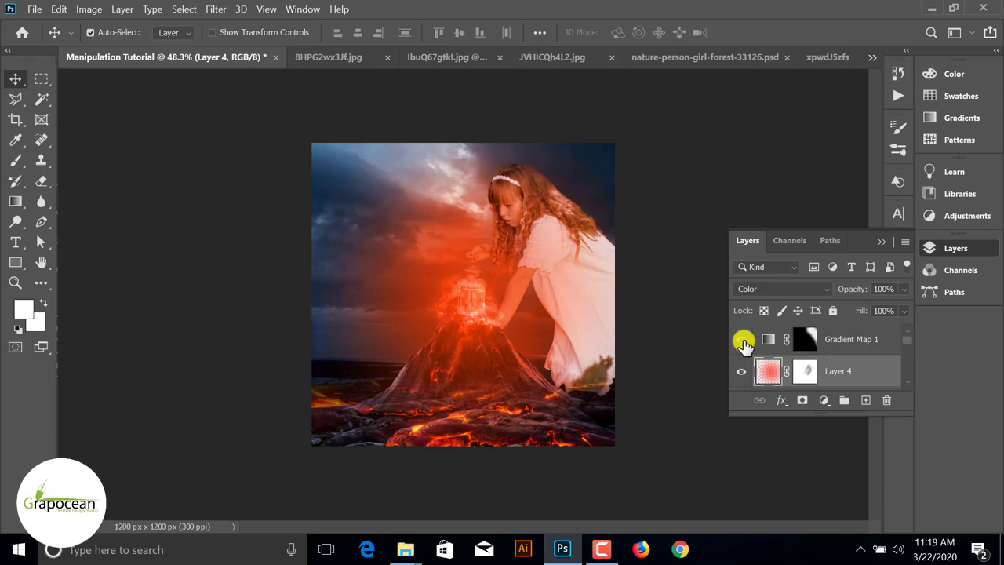
{"action": "left_click", "coordinate": [743, 342]}
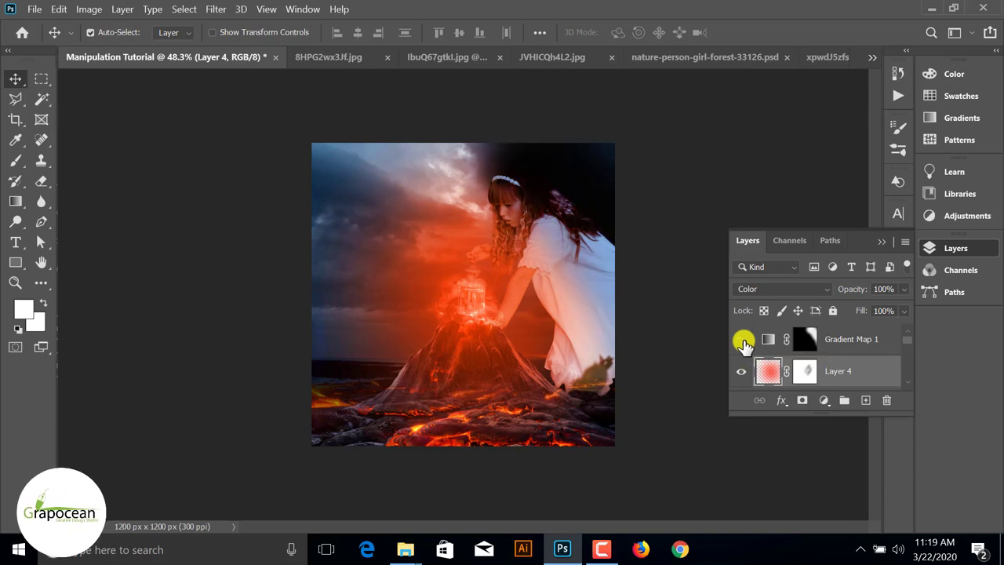
{"action": "left_click", "coordinate": [743, 341]}
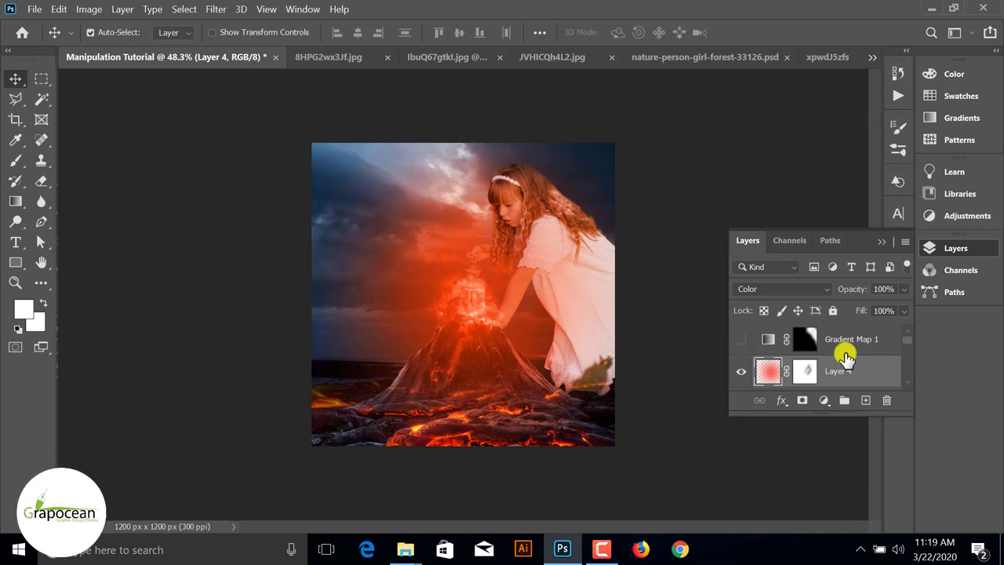
Step: Check the stormy sky by toggling Layer 3's visibility, then select Layer 3
{"action": "scroll", "coordinate": [746, 345], "scroll_direction": "down", "scroll_amount": 1}
{"action": "scroll", "coordinate": [779, 366], "scroll_direction": "down", "scroll_amount": 2}
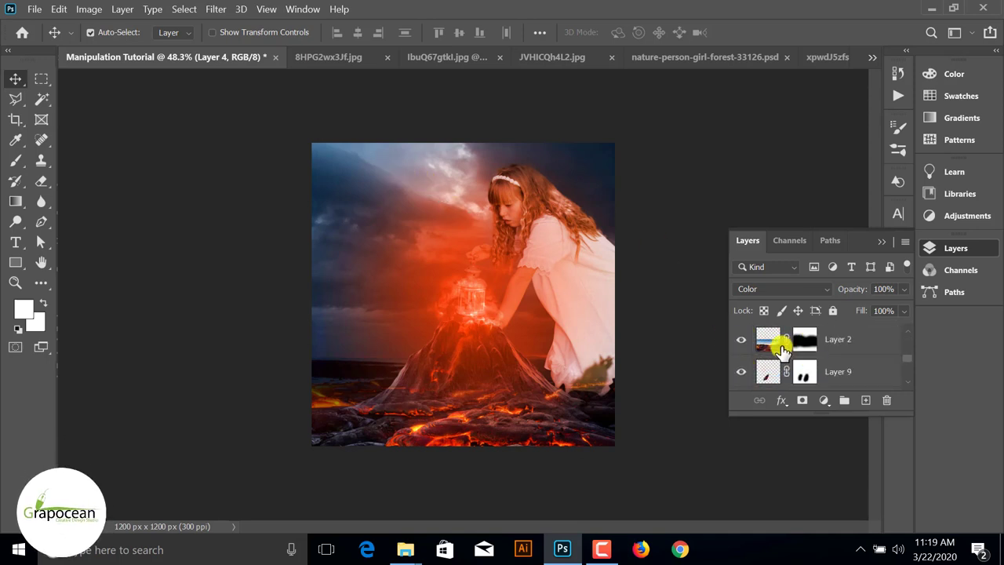
{"action": "scroll", "coordinate": [782, 351], "scroll_direction": "down", "scroll_amount": 1}
{"action": "scroll", "coordinate": [789, 351], "scroll_direction": "down", "scroll_amount": 1}
{"action": "scroll", "coordinate": [769, 361], "scroll_direction": "down", "scroll_amount": 1}
{"action": "left_click", "coordinate": [741, 372]}
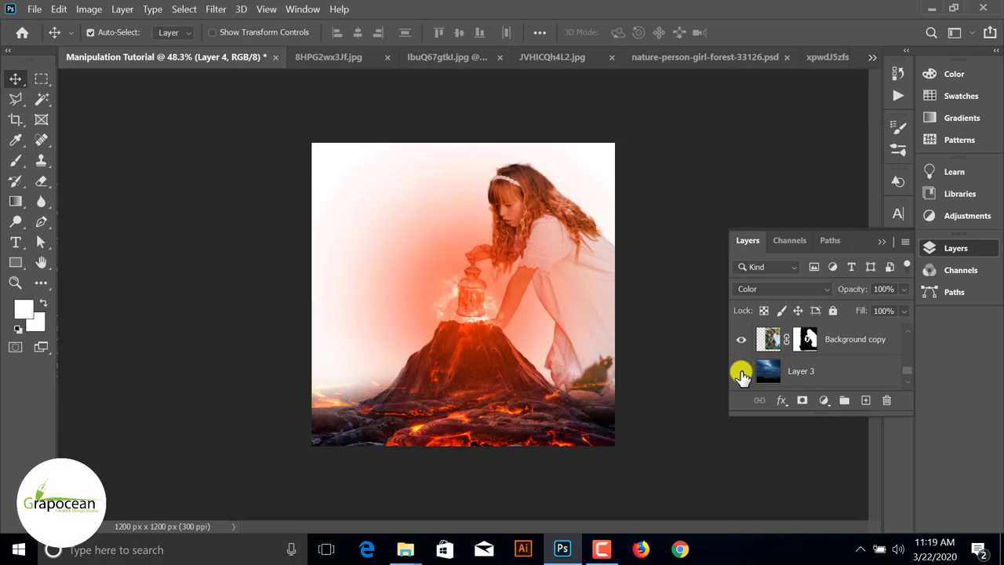
{"action": "left_click", "coordinate": [741, 372]}
{"action": "left_click", "coordinate": [879, 374]}
{"action": "scroll", "coordinate": [863, 376], "scroll_direction": "down", "scroll_amount": 1}
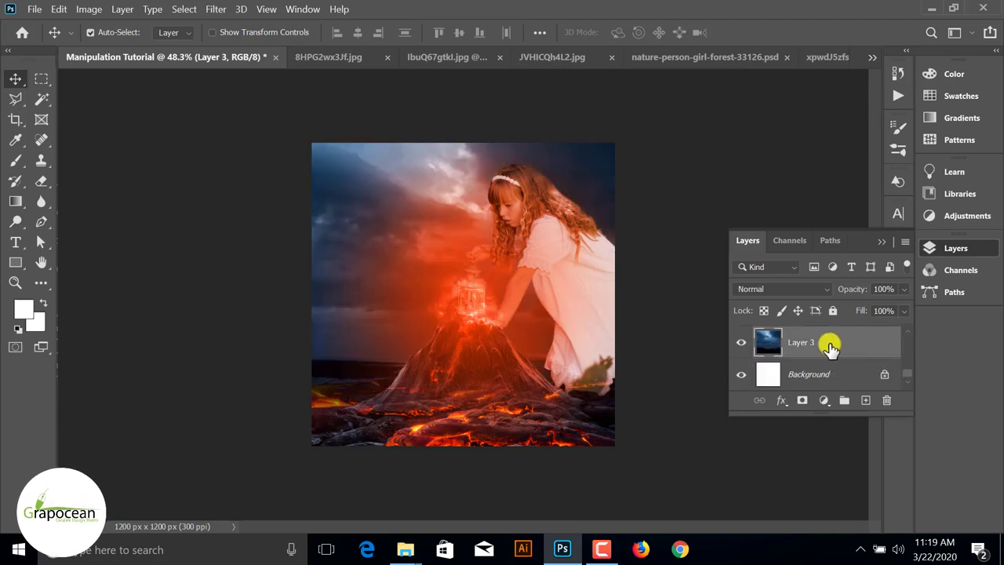
Step: Scale the Layer 3 sky to about 106%, try Luminosity blending, then revert to Normal
{"action": "key", "text": "ctrl+t"}
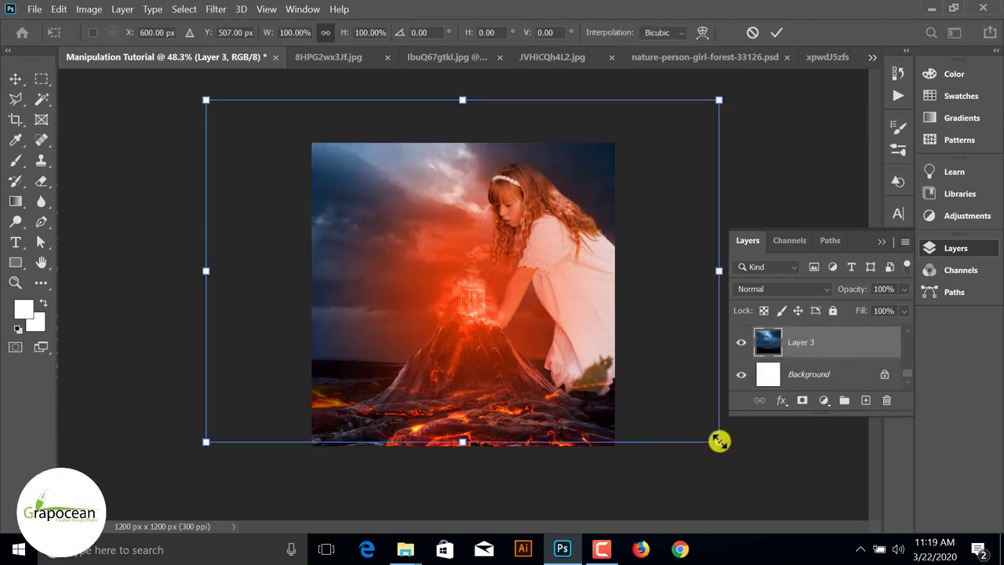
{"action": "mouse_move", "coordinate": [719, 437]}
{"action": "left_mouse_down"}
{"action": "mouse_move", "coordinate": [751, 457]}
{"action": "mouse_move", "coordinate": [735, 453]}
{"action": "left_mouse_up"}
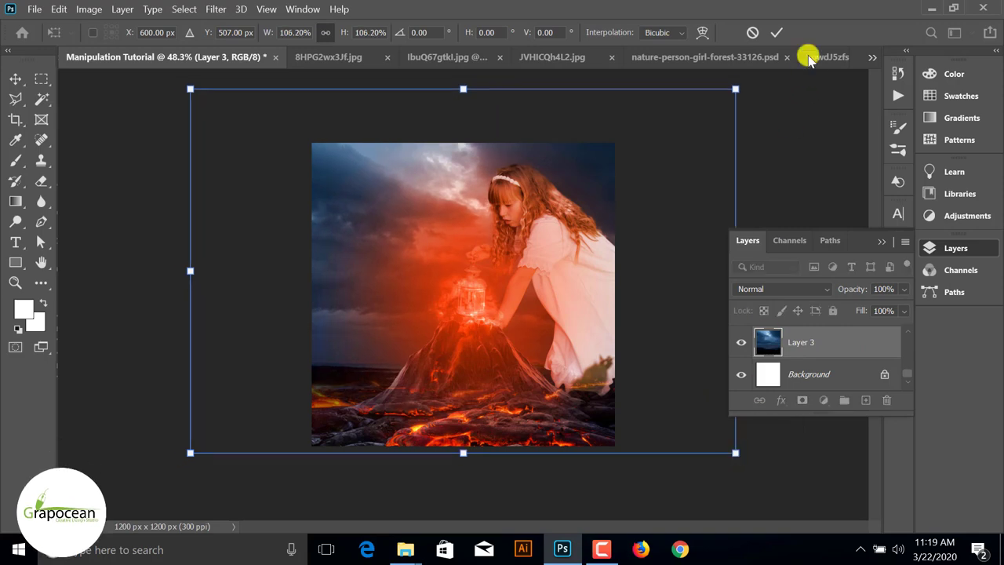
{"action": "left_click", "coordinate": [782, 32]}
{"action": "left_click", "coordinate": [799, 289]}
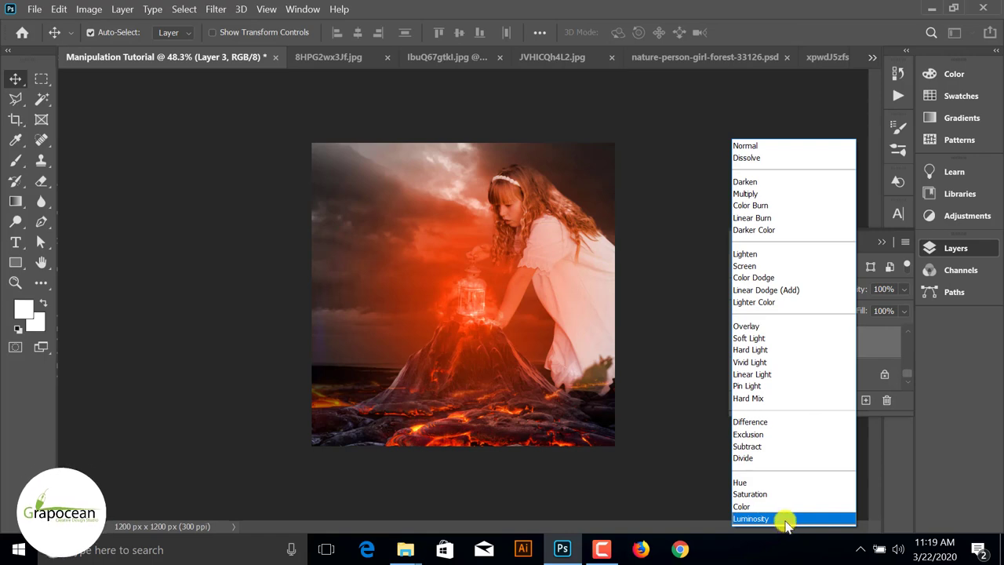
{"action": "left_click", "coordinate": [784, 519]}
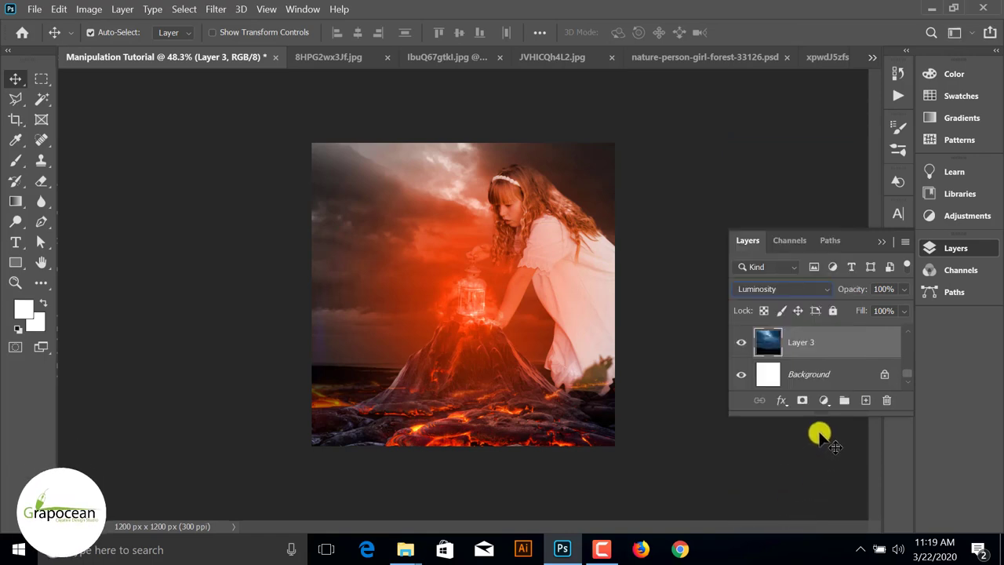
{"action": "key", "text": "ctrl+z"}
Step: Add a Hue/Saturation adjustment layer with Saturation -100 and Lightness -17
{"action": "left_click", "coordinate": [830, 404]}
{"action": "left_click", "coordinate": [824, 404]}
{"action": "left_click", "coordinate": [826, 406]}
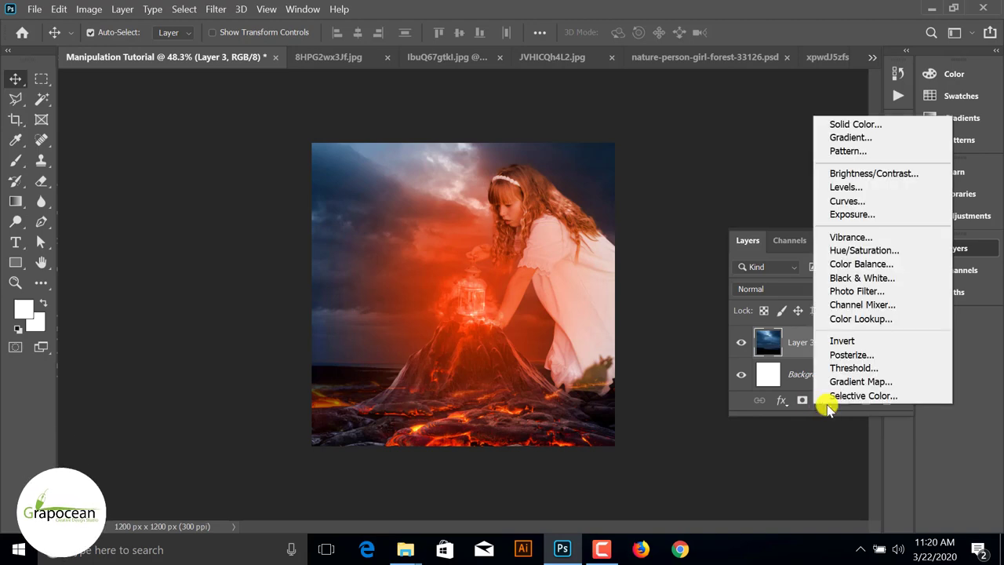
{"action": "left_click", "coordinate": [855, 250]}
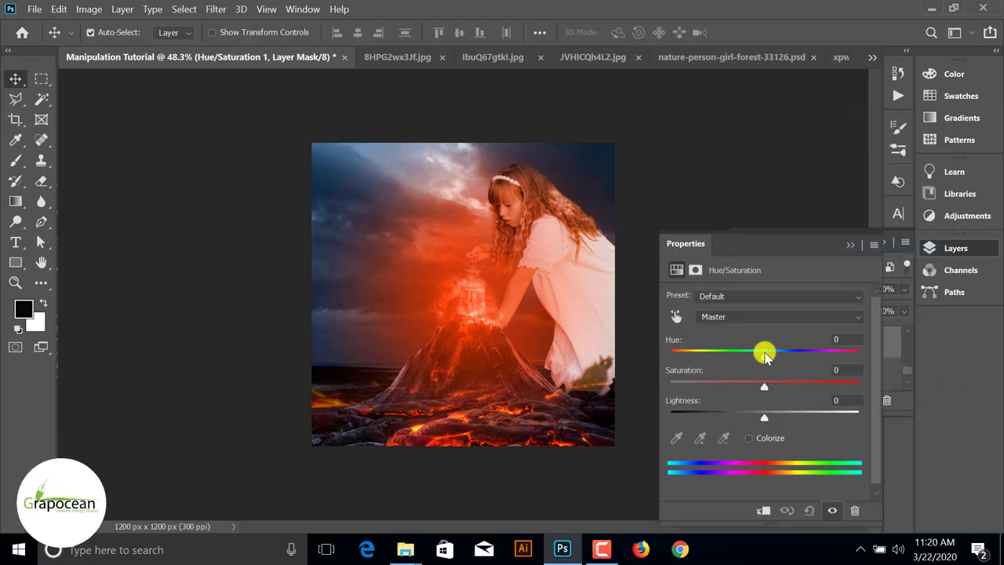
{"action": "mouse_move", "coordinate": [762, 353]}
{"action": "left_mouse_down"}
{"action": "mouse_move", "coordinate": [688, 352]}
{"action": "mouse_move", "coordinate": [699, 355]}
{"action": "left_mouse_up"}
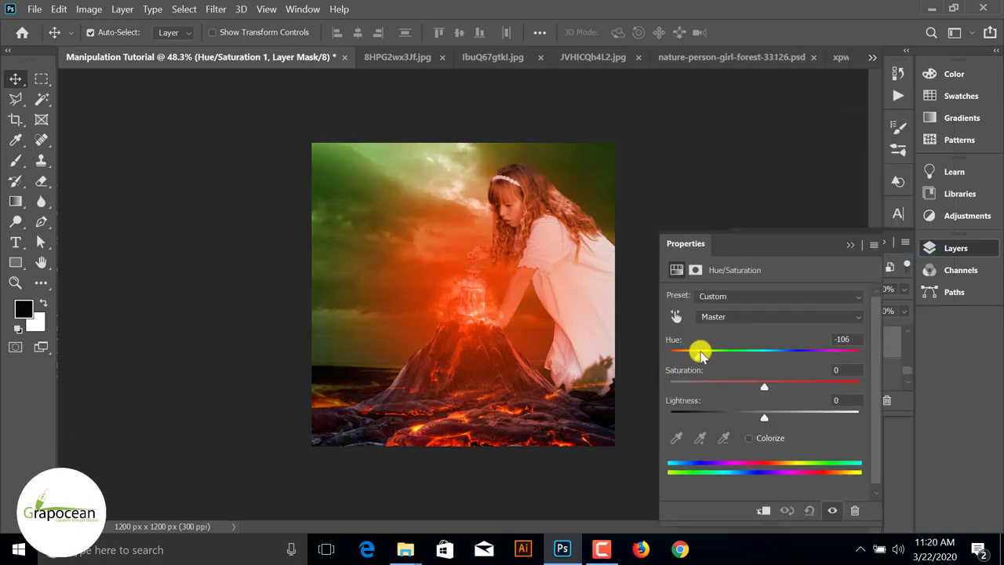
{"action": "mouse_move", "coordinate": [764, 387]}
{"action": "left_mouse_down"}
{"action": "mouse_move", "coordinate": [837, 384]}
{"action": "mouse_move", "coordinate": [670, 383]}
{"action": "mouse_move", "coordinate": [766, 360]}
{"action": "left_mouse_up"}
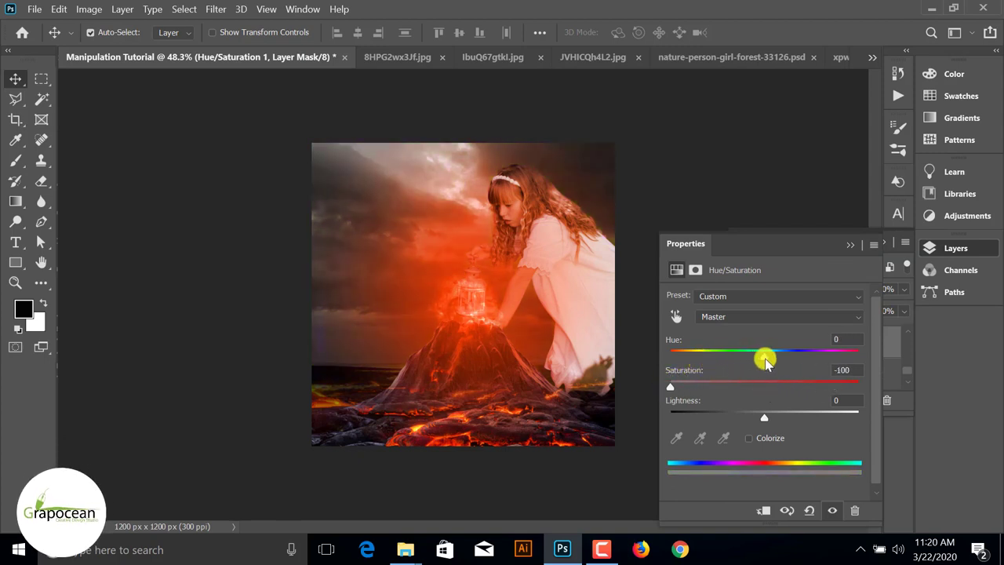
{"action": "left_click_drag", "start_coordinate": [816, 422], "coordinate": [743, 418]}
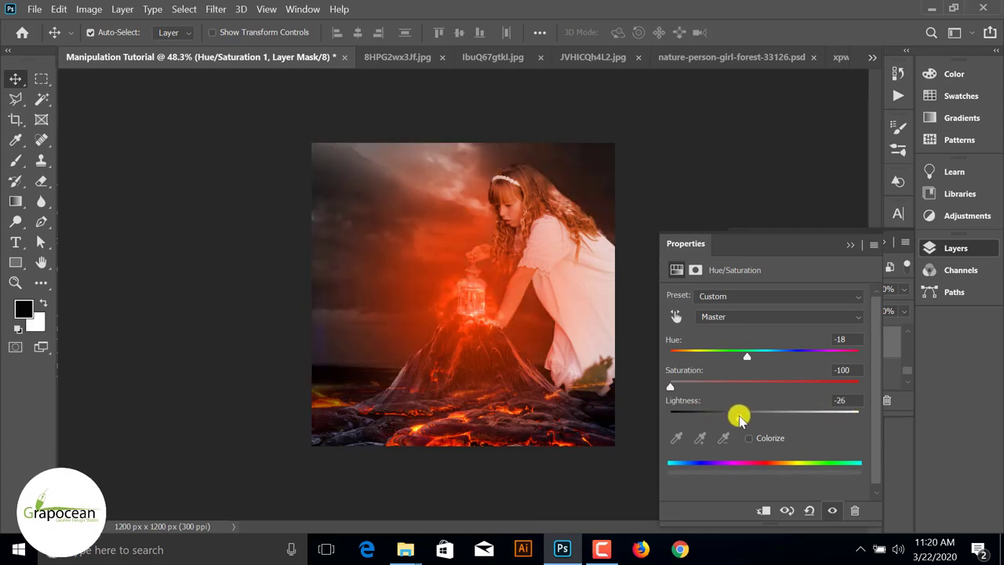
{"action": "mouse_move", "coordinate": [739, 419]}
{"action": "left_mouse_down"}
{"action": "mouse_move", "coordinate": [755, 416]}
{"action": "mouse_move", "coordinate": [748, 420]}
{"action": "left_mouse_up"}
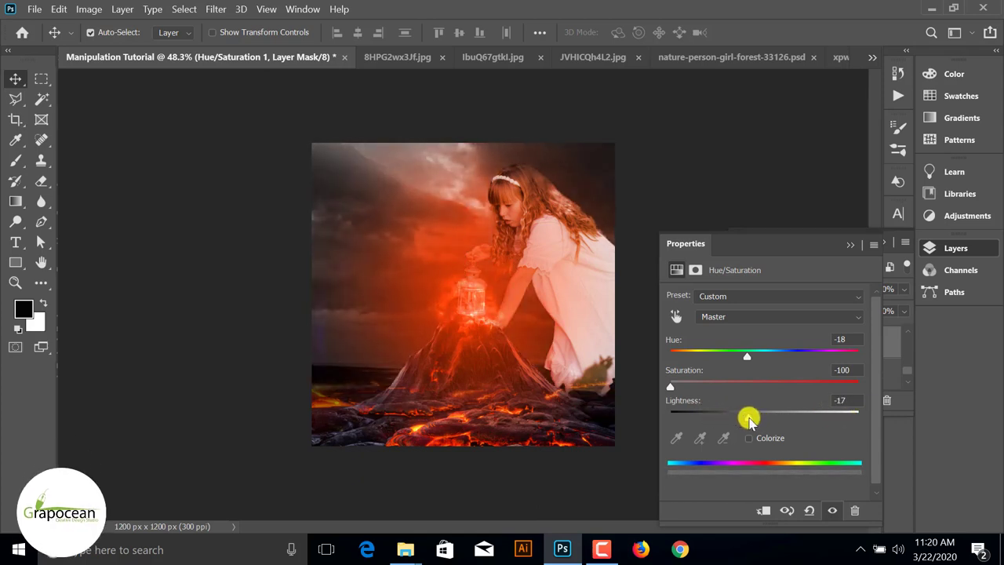
Step: Invert the Hue/Saturation 1 layer mask to black
{"action": "left_click", "coordinate": [850, 244]}
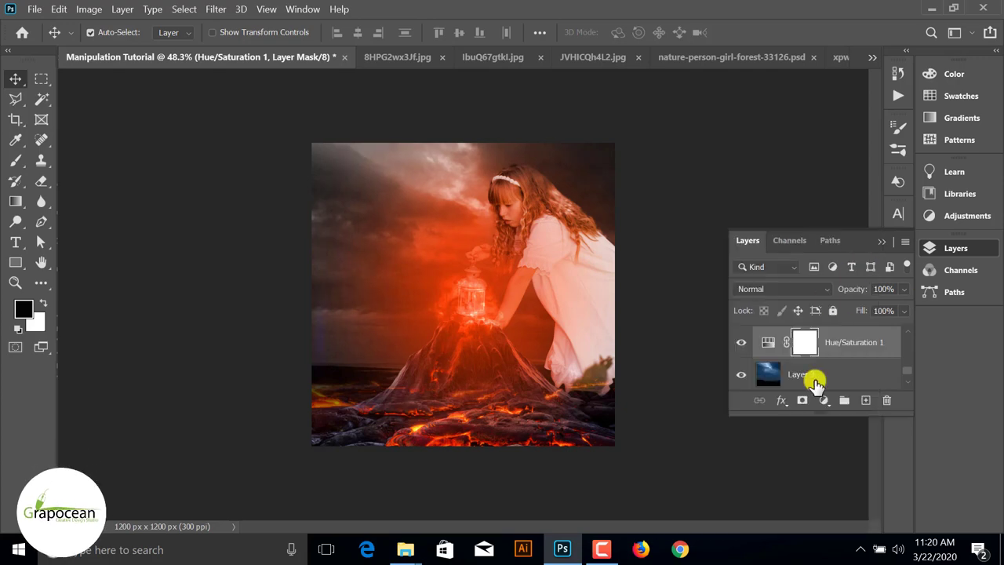
{"action": "right_click", "coordinate": [841, 348]}
{"action": "left_click", "coordinate": [801, 346]}
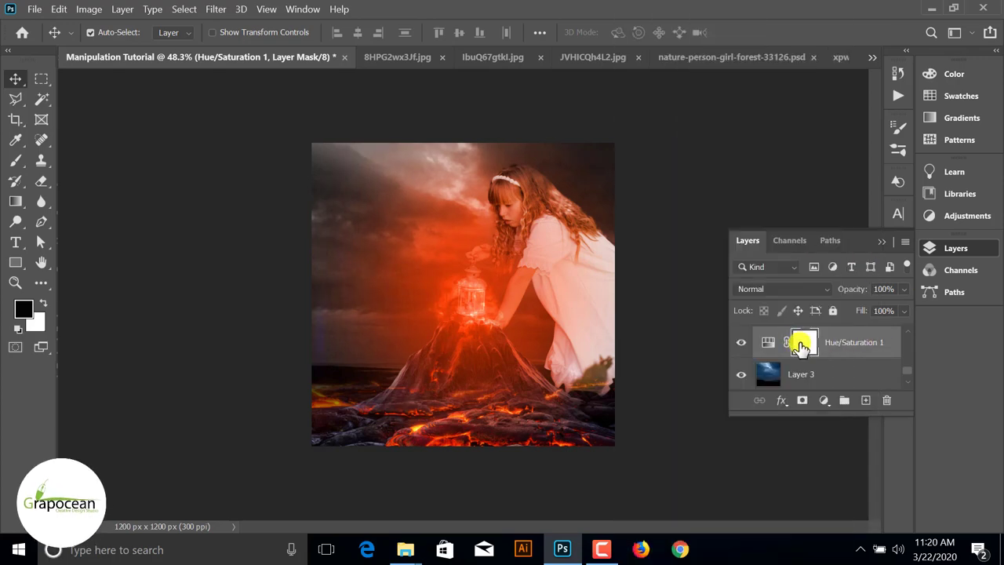
{"action": "key", "text": "ctrl+i"}
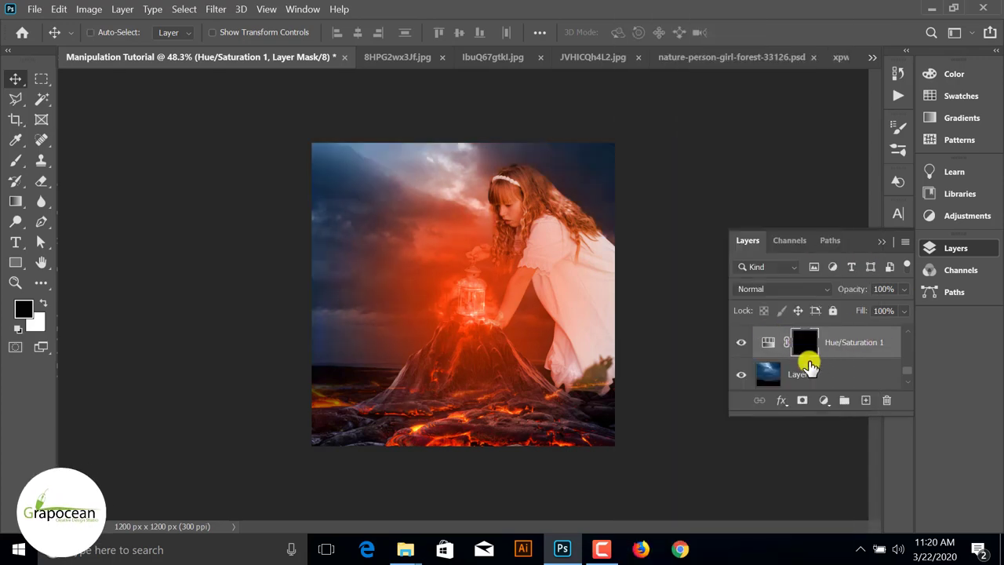
Step: Paint white at 57% brush opacity across the sky on the Hue/Saturation 1 mask
{"action": "right_click", "coordinate": [16, 160]}
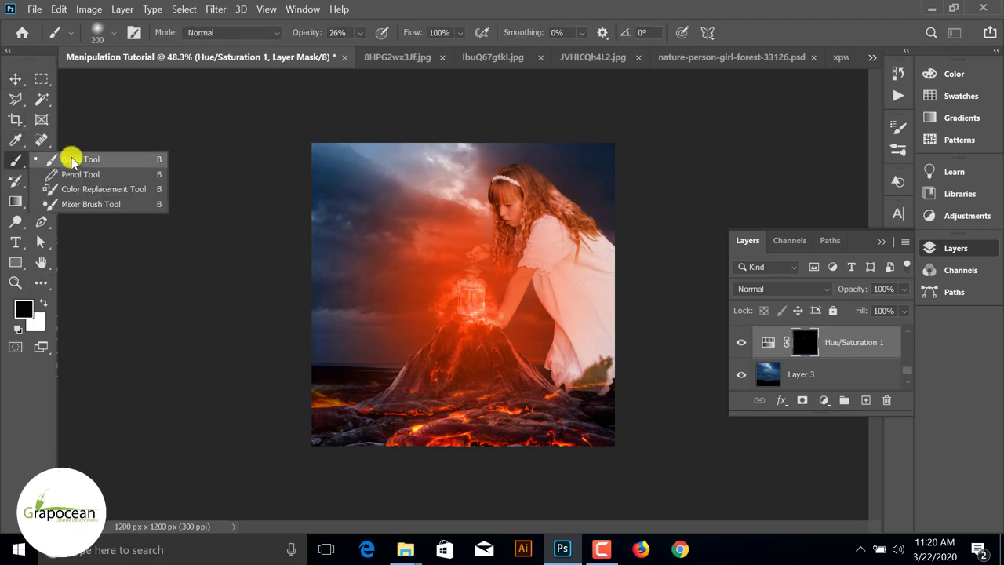
{"action": "left_click", "coordinate": [90, 158]}
{"action": "left_click", "coordinate": [44, 304]}
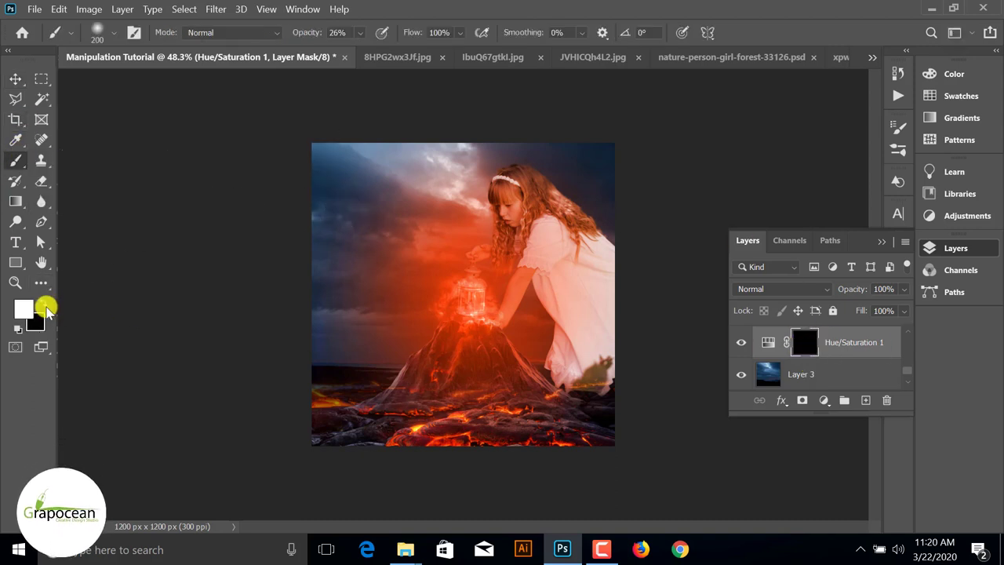
{"action": "mouse_move", "coordinate": [322, 249]}
{"action": "left_mouse_down"}
{"action": "mouse_move", "coordinate": [341, 251]}
{"action": "mouse_move", "coordinate": [312, 282]}
{"action": "left_mouse_up"}
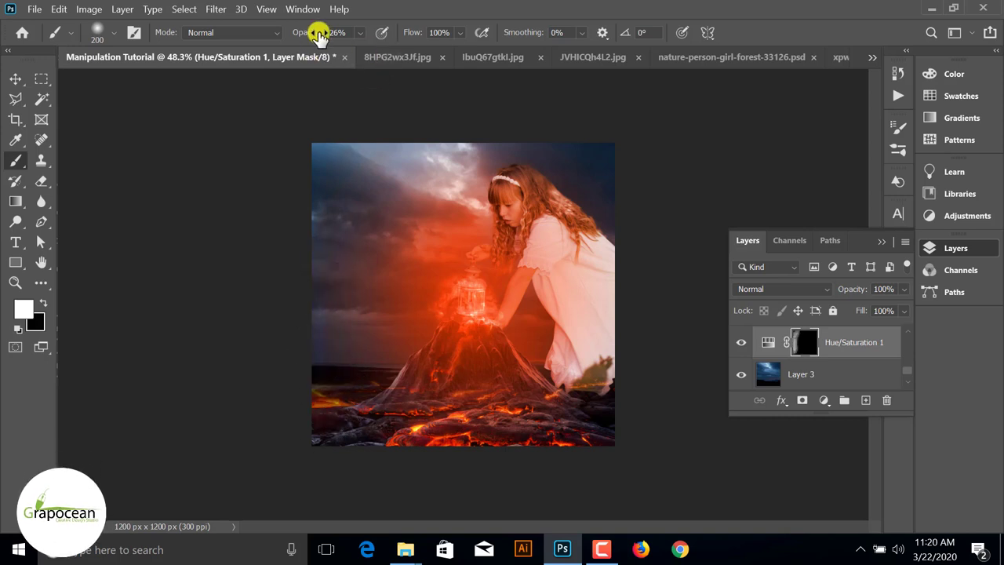
{"action": "left_click_drag", "start_coordinate": [320, 35], "coordinate": [345, 35]}
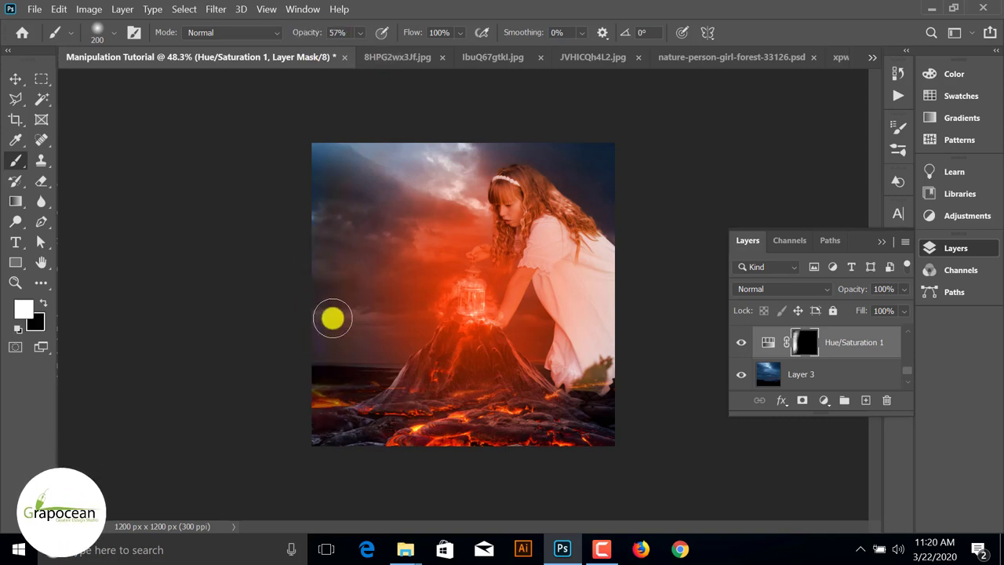
{"action": "mouse_move", "coordinate": [308, 153]}
{"action": "left_mouse_down"}
{"action": "mouse_move", "coordinate": [419, 164]}
{"action": "mouse_move", "coordinate": [475, 186]}
{"action": "mouse_move", "coordinate": [539, 147]}
{"action": "left_mouse_up"}
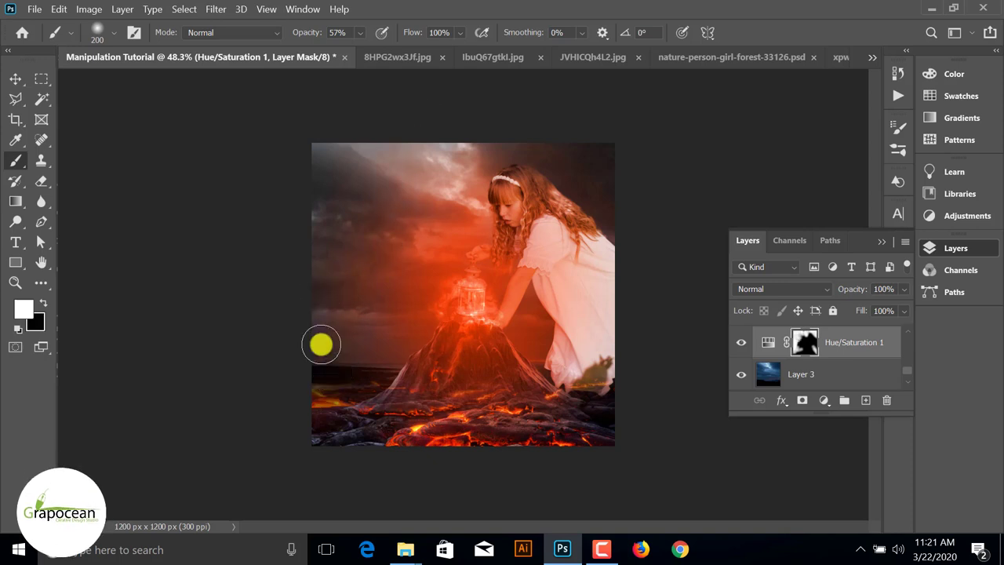
{"action": "key", "text": "ctrl+z"}
{"action": "scroll", "coordinate": [654, 418], "scroll_direction": "down", "scroll_amount": 2}
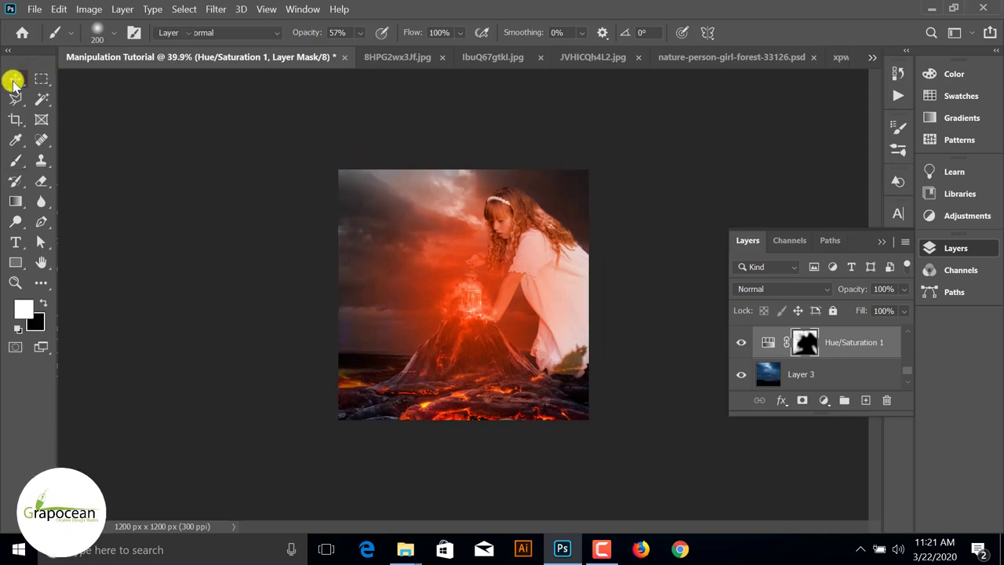
Step: Select Layer 4's red glow and resize it, shifting it slightly upward
{"action": "left_click", "coordinate": [14, 79]}
{"action": "scroll", "coordinate": [853, 382], "scroll_direction": "down", "scroll_amount": 2}
{"action": "scroll", "coordinate": [833, 366], "scroll_direction": "up", "scroll_amount": 2}
{"action": "scroll", "coordinate": [834, 360], "scroll_direction": "up", "scroll_amount": 2}
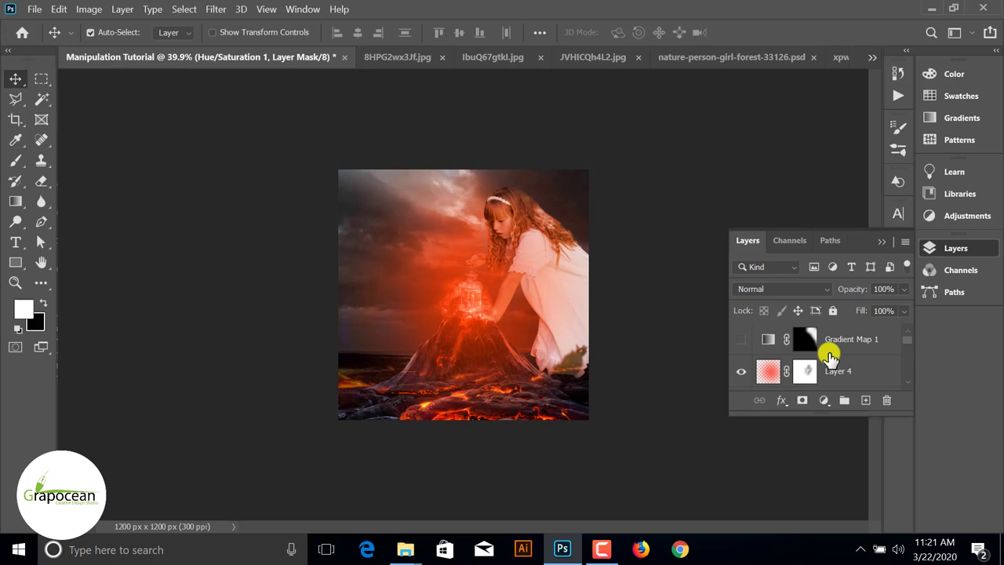
{"action": "left_click", "coordinate": [768, 372]}
{"action": "key", "text": "ctrl+t"}
{"action": "mouse_move", "coordinate": [589, 431]}
{"action": "left_mouse_down"}
{"action": "mouse_move", "coordinate": [533, 363]}
{"action": "mouse_move", "coordinate": [547, 392]}
{"action": "left_mouse_up"}
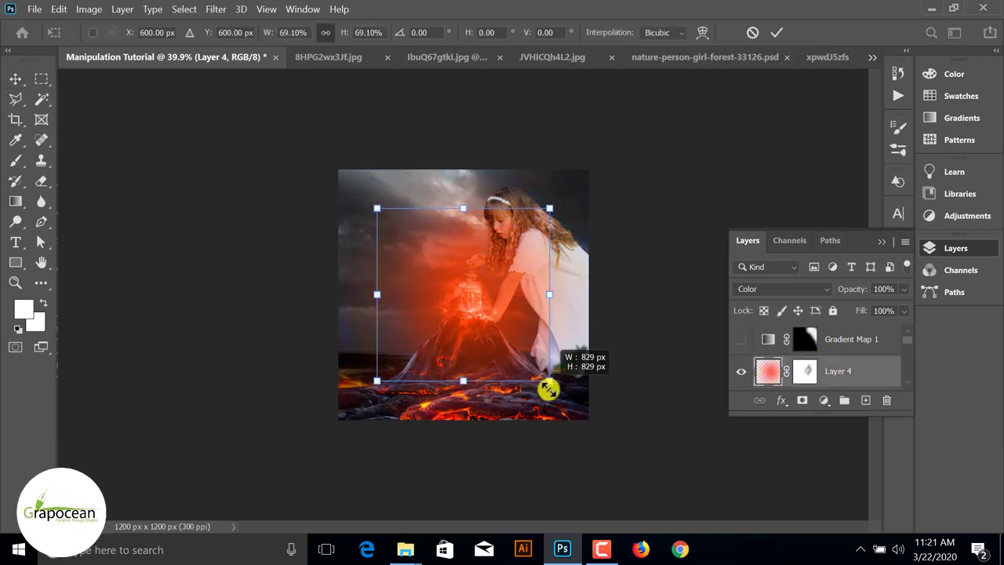
{"action": "left_click_drag", "start_coordinate": [510, 357], "coordinate": [510, 338]}
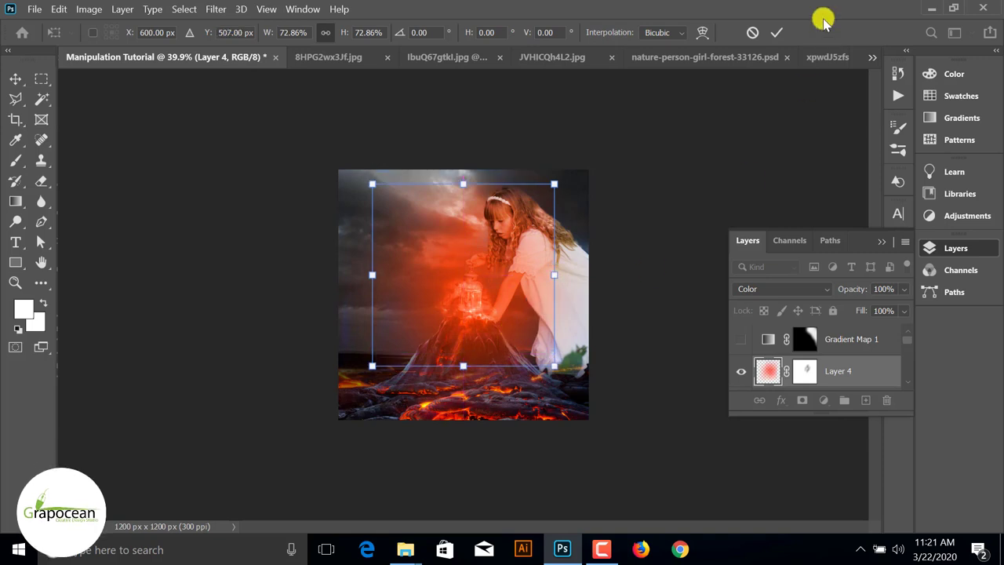
{"action": "left_click", "coordinate": [777, 32]}
Step: Show Layer 8's white lantern glow, nudge it 28 px up, and blend it as Divide
{"action": "key", "text": "ctrl+1"}
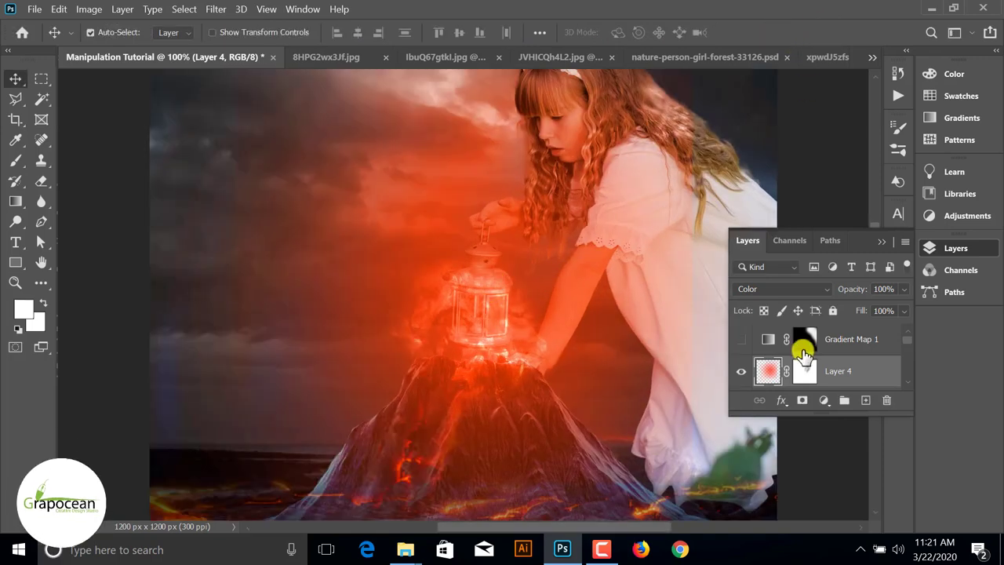
{"action": "scroll", "coordinate": [802, 354], "scroll_direction": "down", "scroll_amount": 2}
{"action": "scroll", "coordinate": [767, 375], "scroll_direction": "up", "scroll_amount": 2}
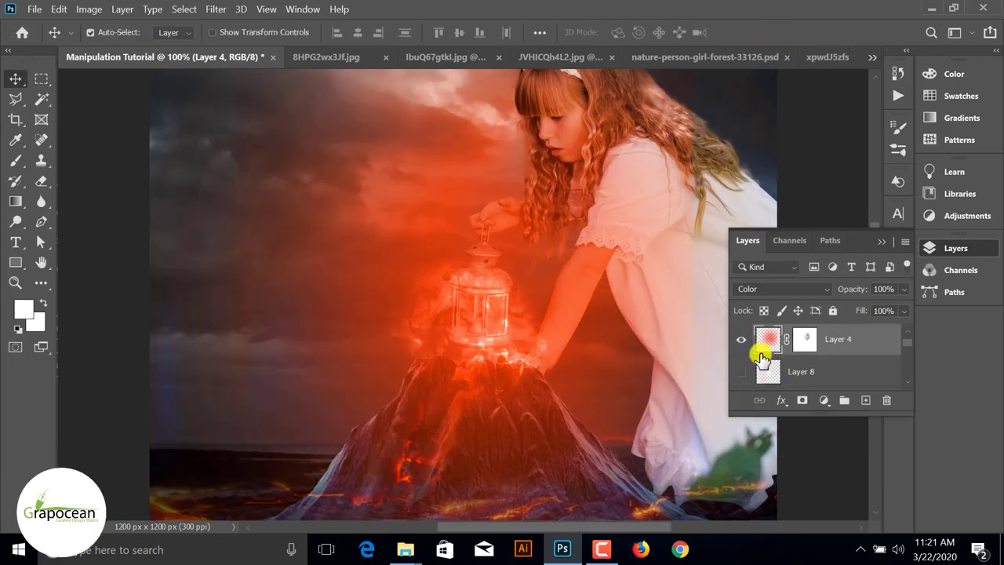
{"action": "left_click", "coordinate": [741, 371]}
{"action": "left_click_drag", "start_coordinate": [480, 336], "coordinate": [477, 315]}
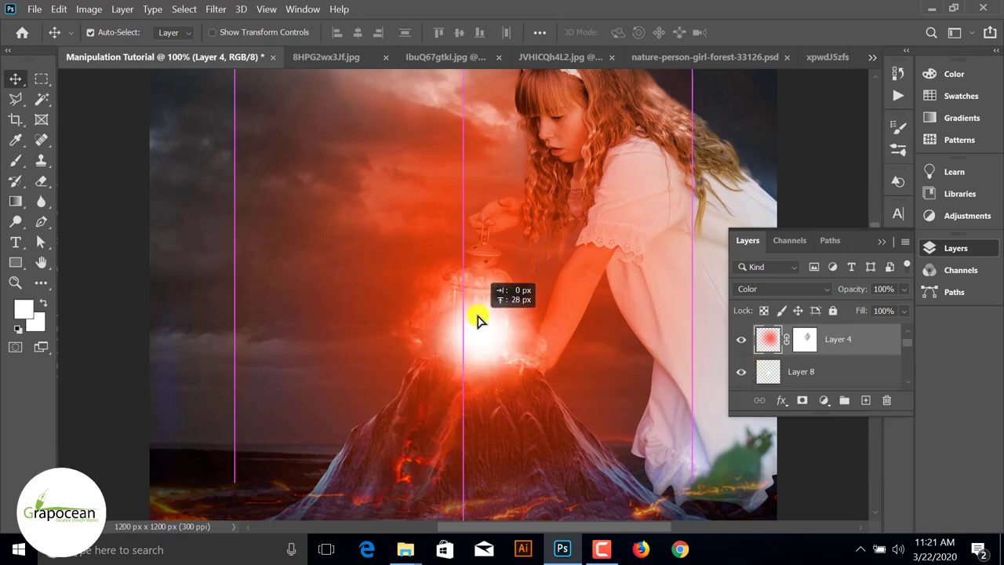
{"action": "left_click", "coordinate": [774, 371]}
{"action": "left_click", "coordinate": [779, 289]}
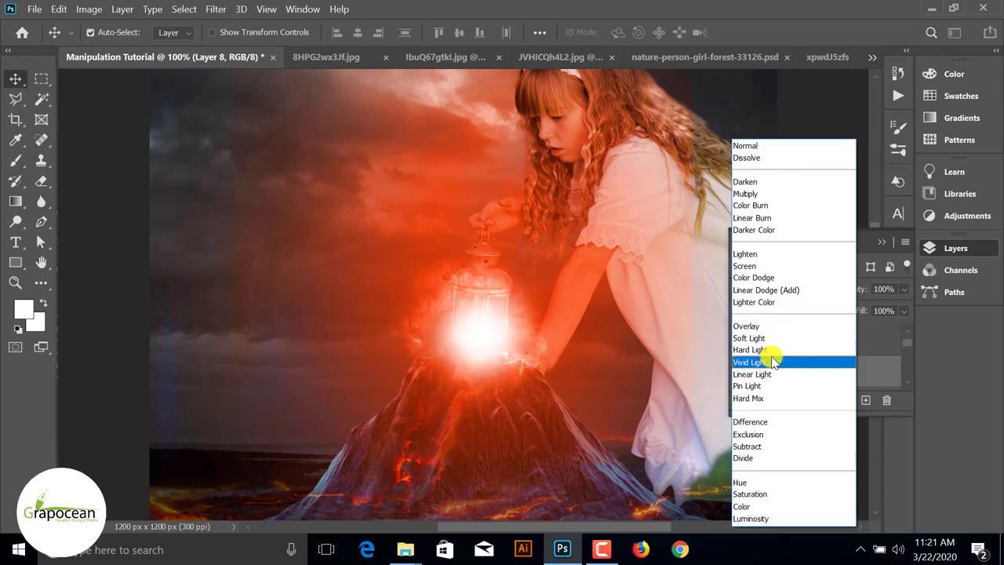
{"action": "left_click", "coordinate": [762, 461]}
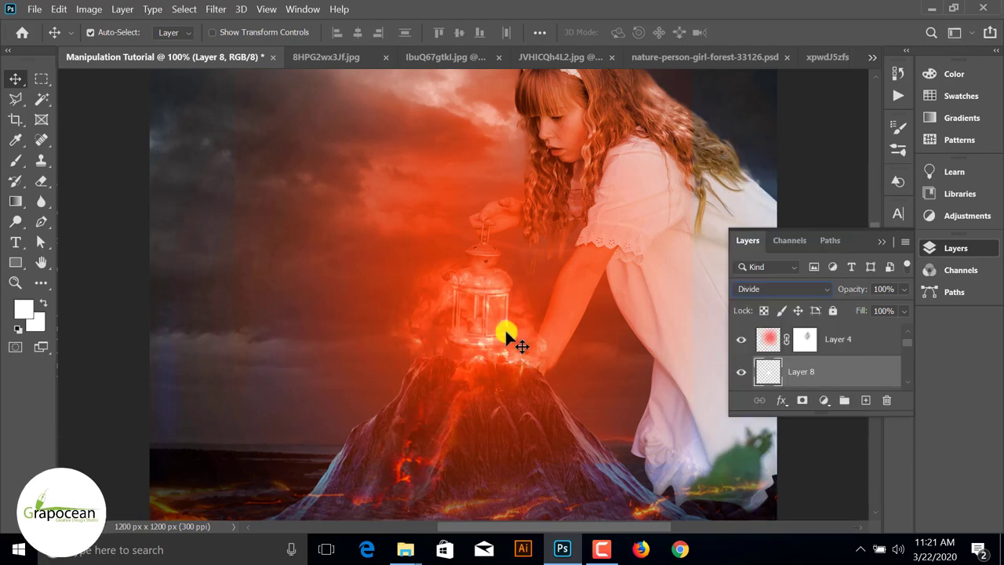
{"action": "scroll", "coordinate": [511, 291], "scroll_direction": "up", "scroll_amount": 3}
{"action": "scroll", "coordinate": [520, 291], "scroll_direction": "down", "scroll_amount": 3}
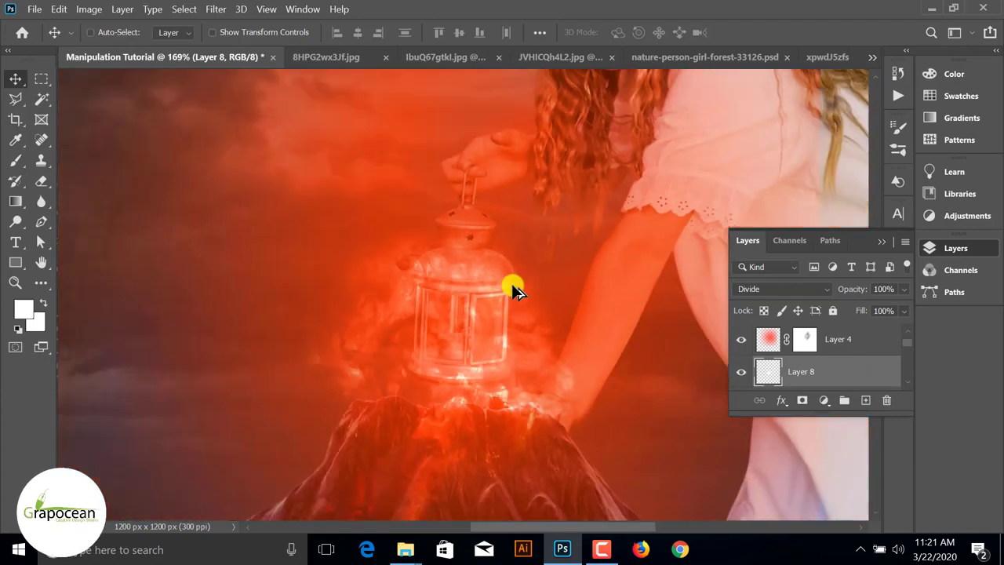
{"action": "scroll", "coordinate": [511, 287], "scroll_direction": "down", "scroll_amount": 2}
{"action": "scroll", "coordinate": [519, 286], "scroll_direction": "down", "scroll_amount": 2}
{"action": "scroll", "coordinate": [574, 258], "scroll_direction": "down", "scroll_amount": 1}
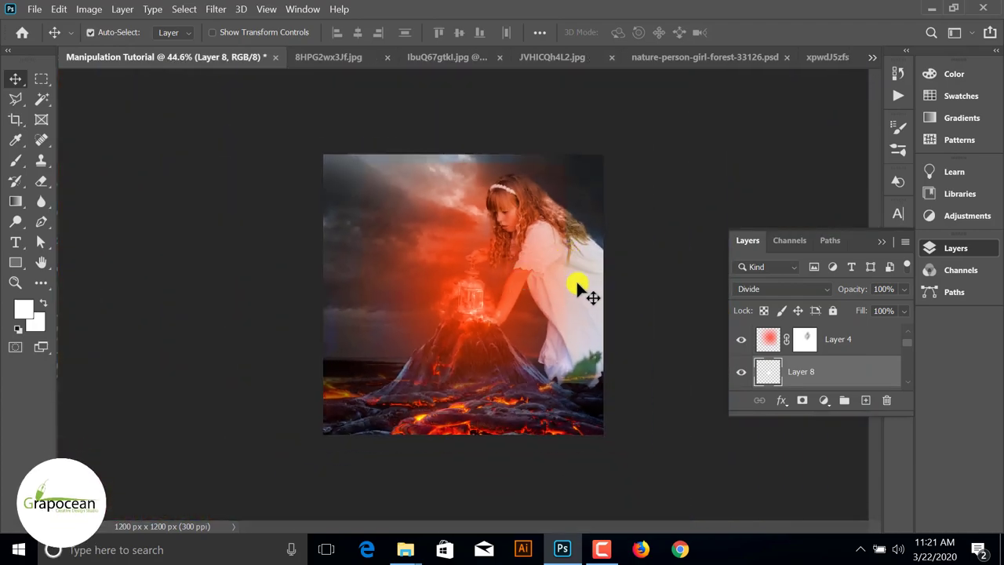
Step: Enlarge the Layer 4 red glow to about 161% across the scene
{"action": "left_click", "coordinate": [462, 175], "text": "ctrl"}
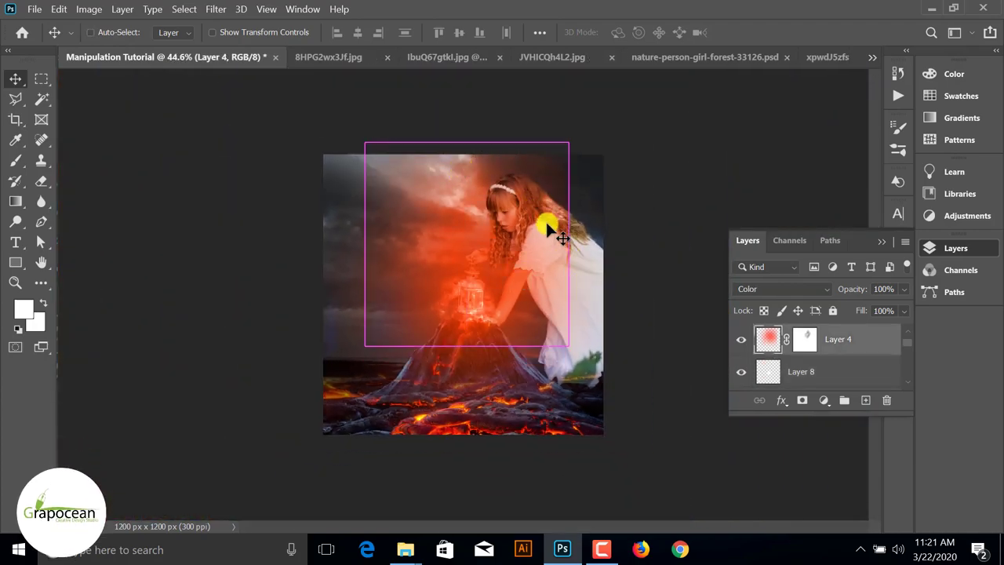
{"action": "key", "text": "ctrl+t"}
{"action": "left_click_drag", "start_coordinate": [568, 243], "coordinate": [630, 243]}
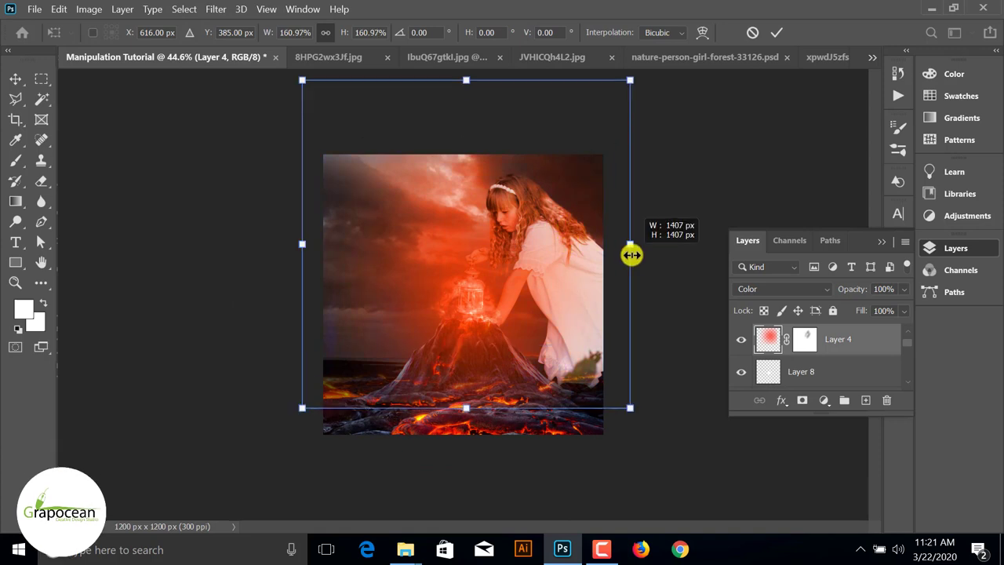
{"action": "left_click", "coordinate": [772, 31]}
{"action": "key", "text": "ctrl+1"}
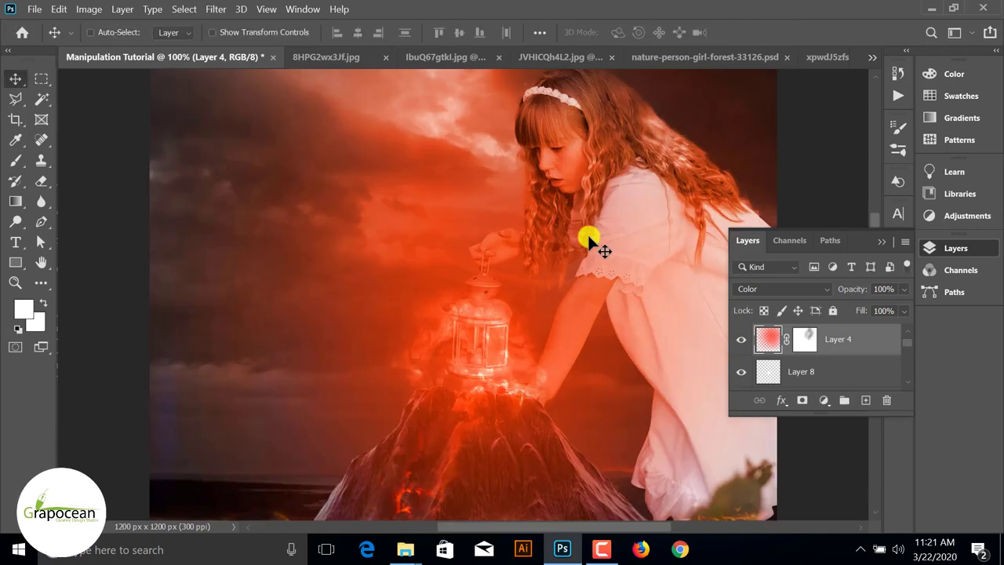
{"action": "scroll", "coordinate": [804, 337], "scroll_direction": "down", "scroll_amount": 2}
{"action": "scroll", "coordinate": [804, 346], "scroll_direction": "down", "scroll_amount": 2}
{"action": "scroll", "coordinate": [804, 353], "scroll_direction": "down", "scroll_amount": 2}
Step: Compare the scene by toggling the Background copy and Layer 1 volcano layers on and off
{"action": "scroll", "coordinate": [802, 365], "scroll_direction": "down", "scroll_amount": 2}
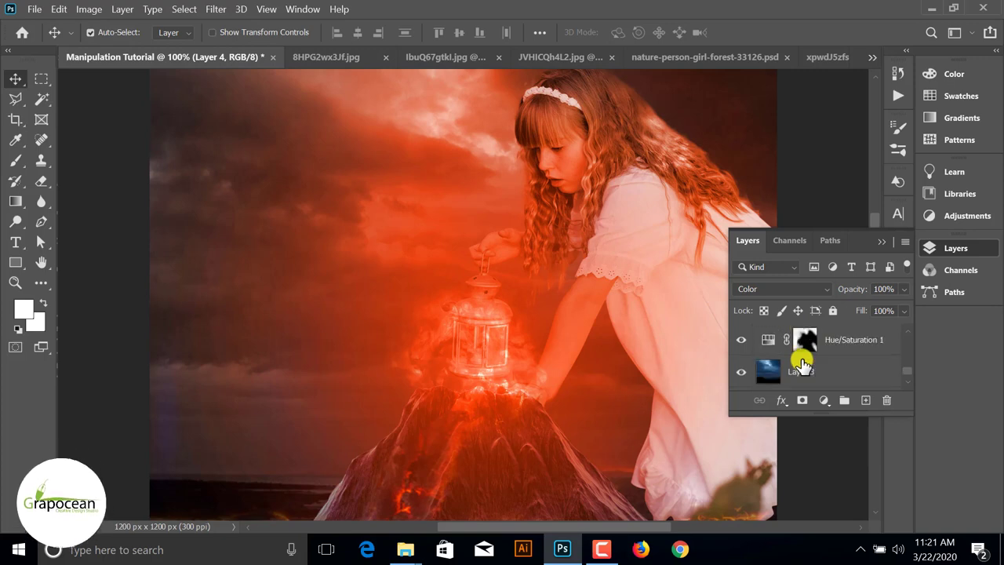
{"action": "scroll", "coordinate": [802, 362], "scroll_direction": "up", "scroll_amount": 1}
{"action": "left_click", "coordinate": [740, 343]}
{"action": "left_click", "coordinate": [740, 343]}
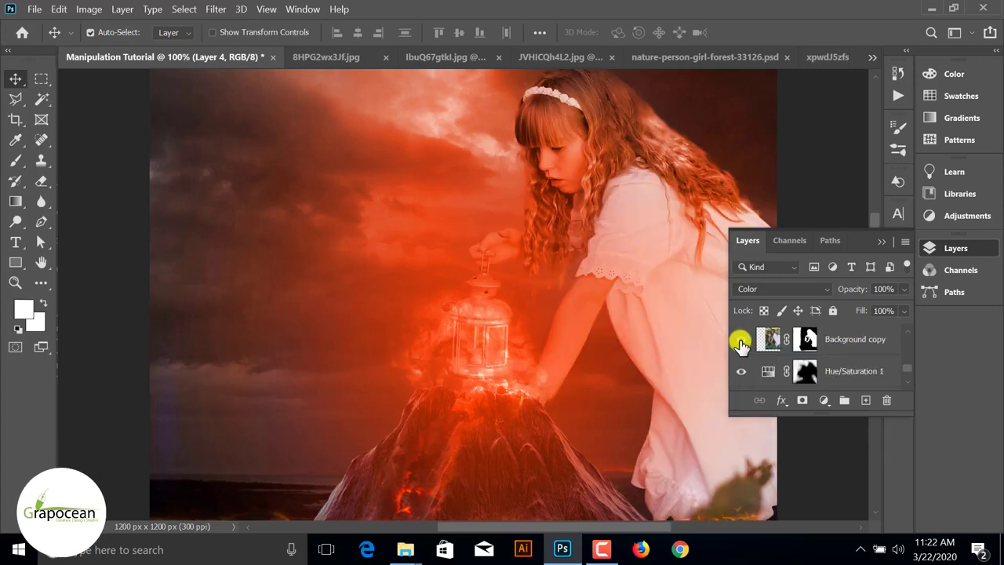
{"action": "left_click", "coordinate": [770, 340]}
{"action": "scroll", "coordinate": [768, 355], "scroll_direction": "up", "scroll_amount": 1}
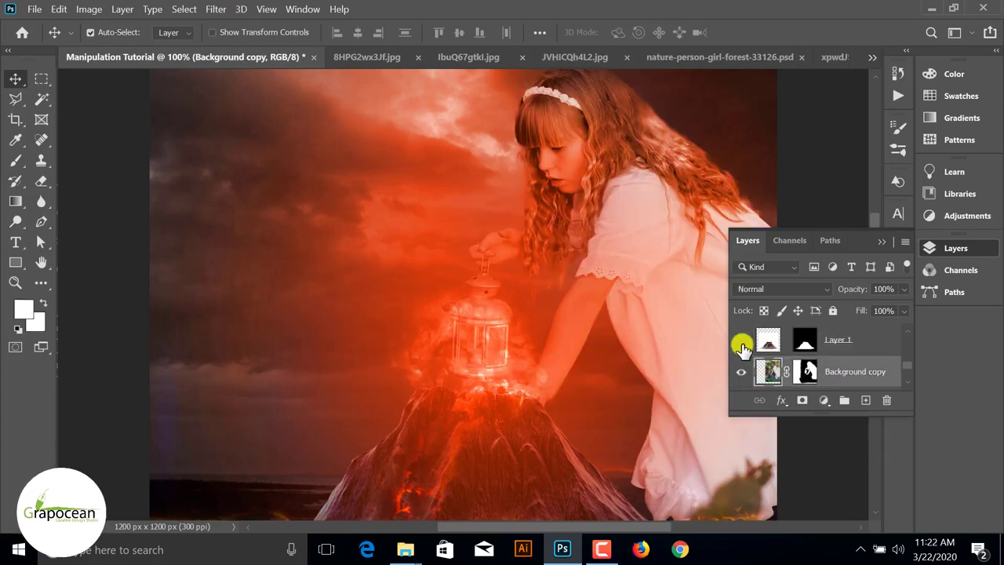
{"action": "left_click", "coordinate": [741, 344]}
{"action": "left_click", "coordinate": [741, 343]}
{"action": "left_click", "coordinate": [742, 343]}
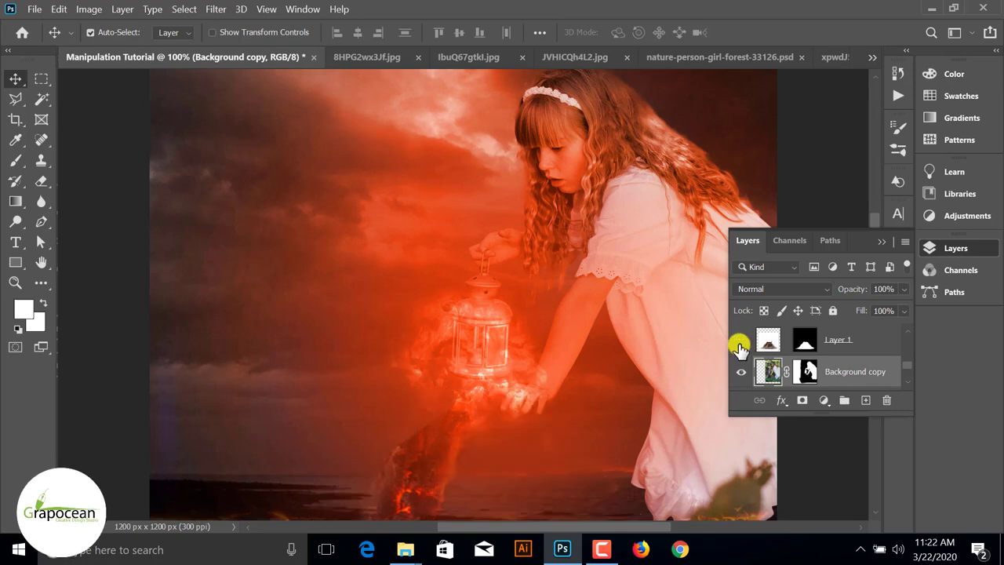
{"action": "left_click", "coordinate": [740, 344]}
{"action": "scroll", "coordinate": [573, 385], "scroll_direction": "down", "scroll_amount": 2}
{"action": "scroll", "coordinate": [609, 419], "scroll_direction": "down", "scroll_amount": 2}
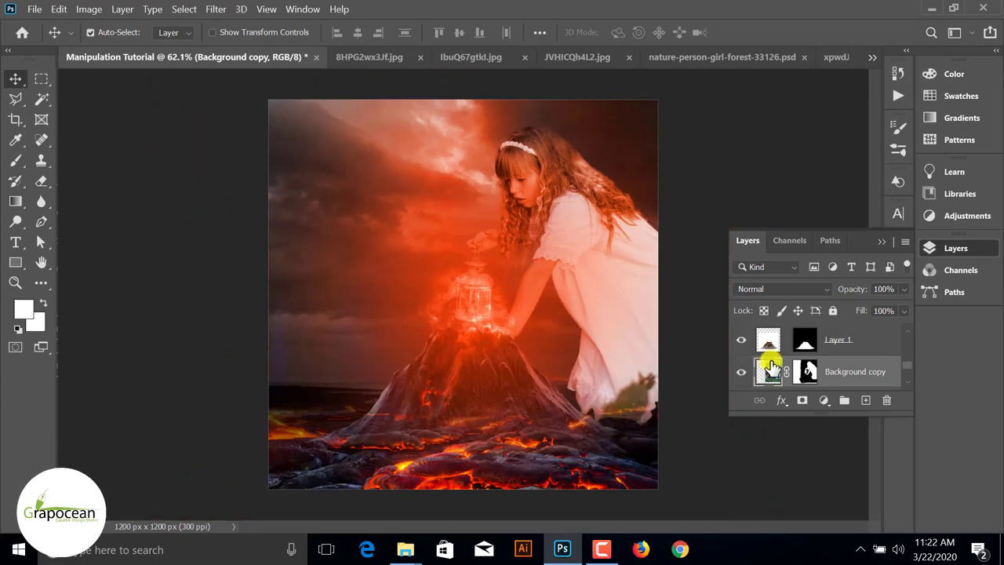
{"action": "scroll", "coordinate": [773, 367], "scroll_direction": "down", "scroll_amount": 1}
Step: Toggle Hue/Saturation 1 and Background copy to compare their effects
{"action": "left_click", "coordinate": [745, 373]}
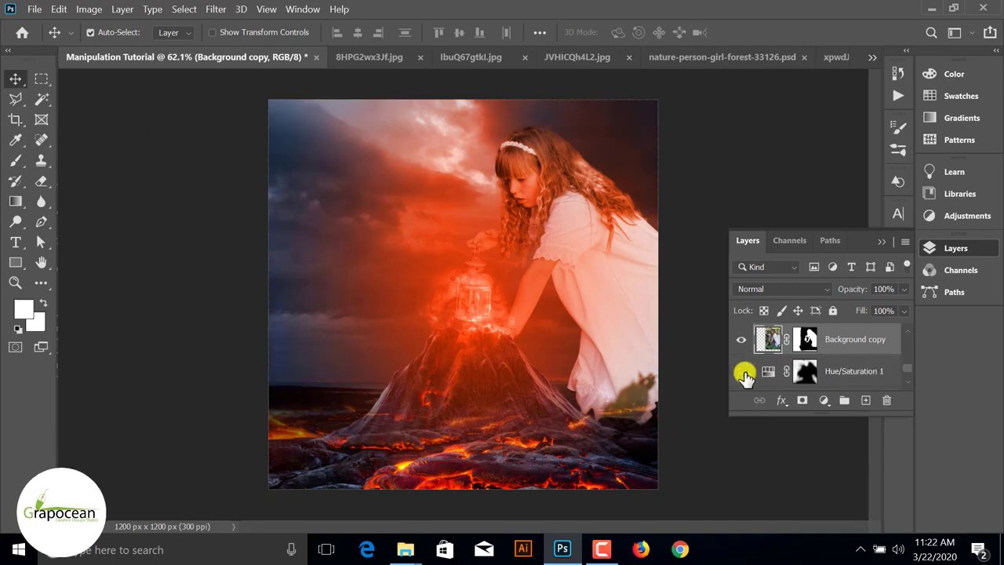
{"action": "left_click", "coordinate": [745, 373]}
{"action": "left_click", "coordinate": [742, 340]}
{"action": "left_click", "coordinate": [742, 339]}
{"action": "scroll", "coordinate": [745, 342], "scroll_direction": "up", "scroll_amount": 1}
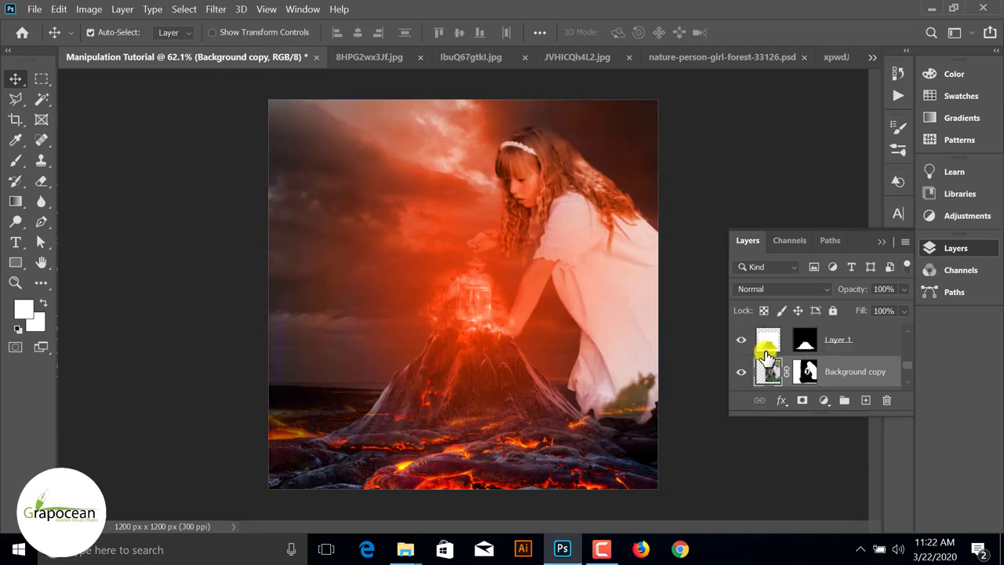
{"action": "scroll", "coordinate": [758, 339], "scroll_direction": "up", "scroll_amount": 1}
{"action": "scroll", "coordinate": [753, 357], "scroll_direction": "up", "scroll_amount": 1}
Step: Toggle Gradient Map 2 to compare its darkening, then target its layer mask
{"action": "left_click", "coordinate": [742, 374]}
{"action": "left_click", "coordinate": [742, 374]}
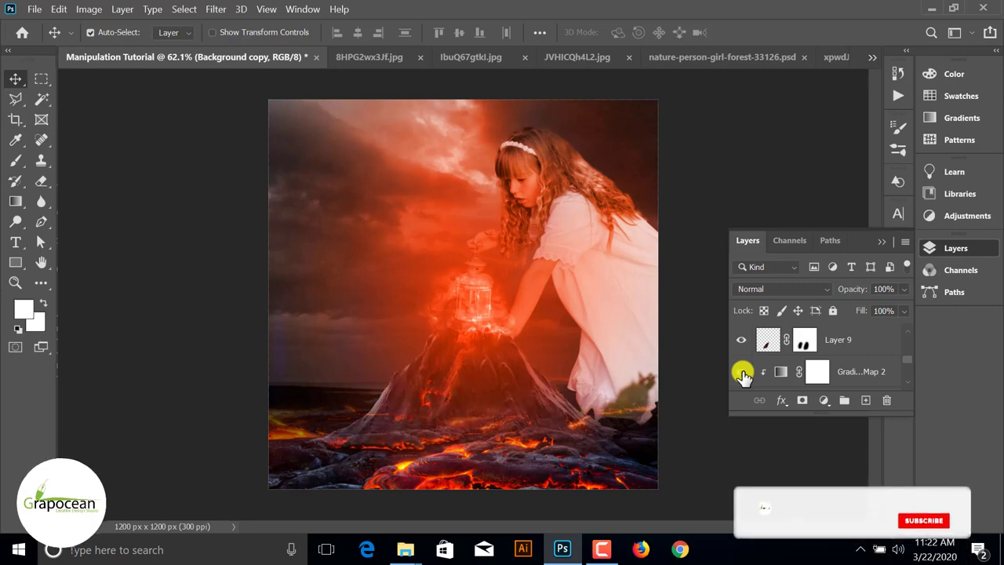
{"action": "left_click", "coordinate": [742, 374]}
{"action": "left_click", "coordinate": [742, 373]}
{"action": "left_click", "coordinate": [742, 373]}
{"action": "left_click", "coordinate": [742, 374]}
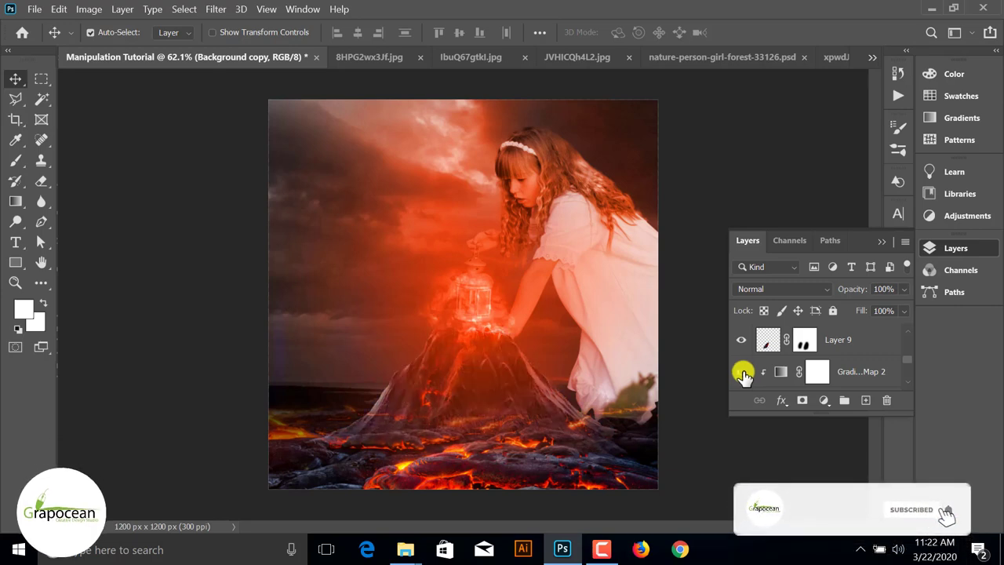
{"action": "left_click", "coordinate": [818, 373]}
Step: Invert the Gradient Map 2 mask and brush the darkening back onto the volcano
{"action": "key", "text": "ctrl+i"}
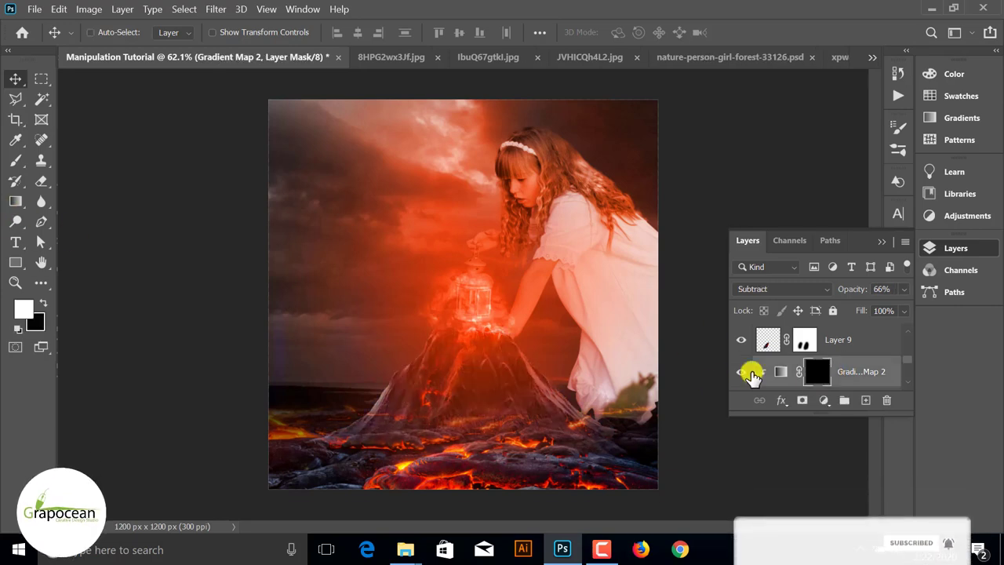
{"action": "left_click", "coordinate": [15, 160]}
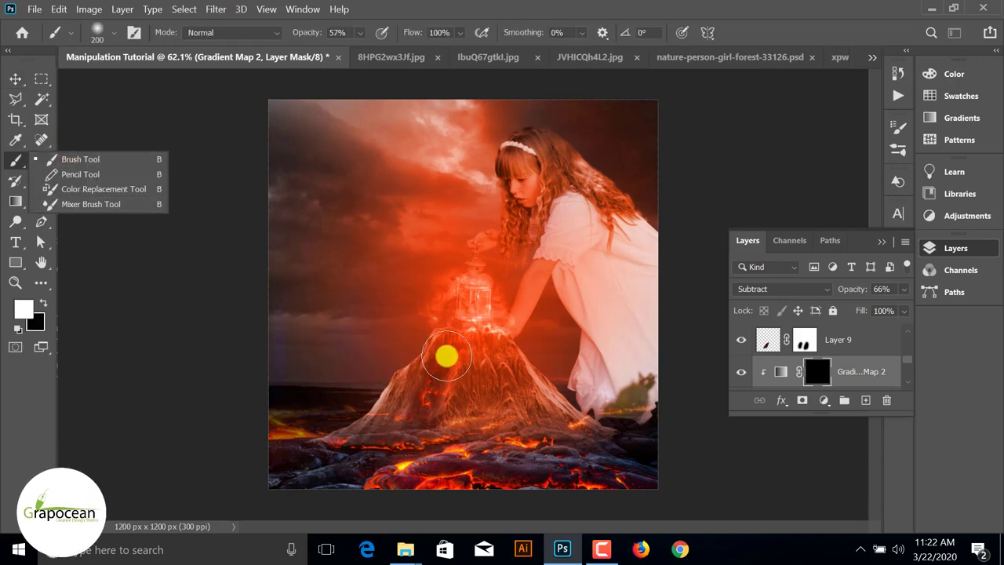
{"action": "left_click", "coordinate": [408, 386]}
{"action": "mouse_move", "coordinate": [351, 434]}
{"action": "left_mouse_down"}
{"action": "mouse_move", "coordinate": [540, 385]}
{"action": "mouse_move", "coordinate": [465, 401]}
{"action": "mouse_move", "coordinate": [447, 320]}
{"action": "mouse_move", "coordinate": [327, 476]}
{"action": "left_mouse_up"}
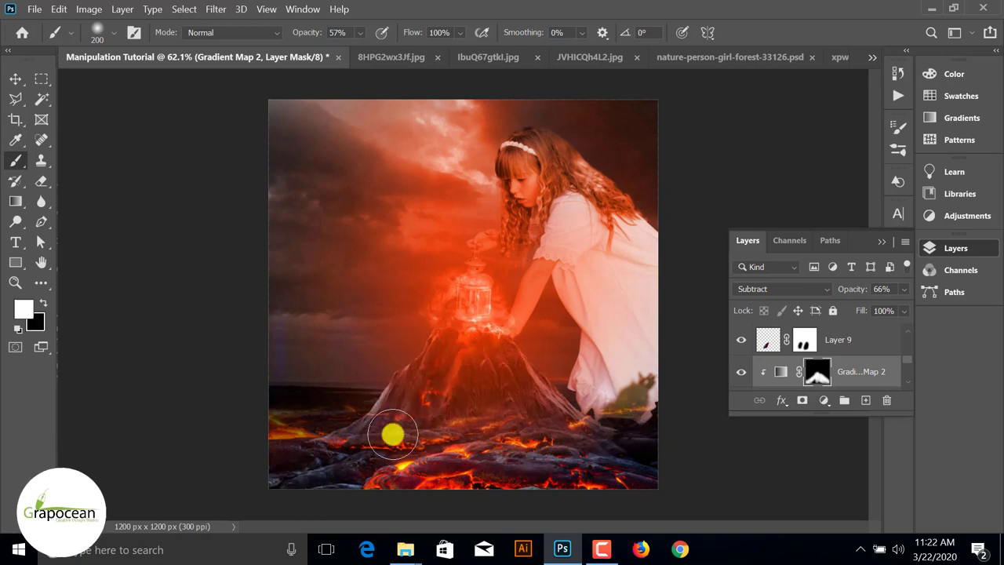
{"action": "scroll", "coordinate": [544, 429], "scroll_direction": "down", "scroll_amount": 2}
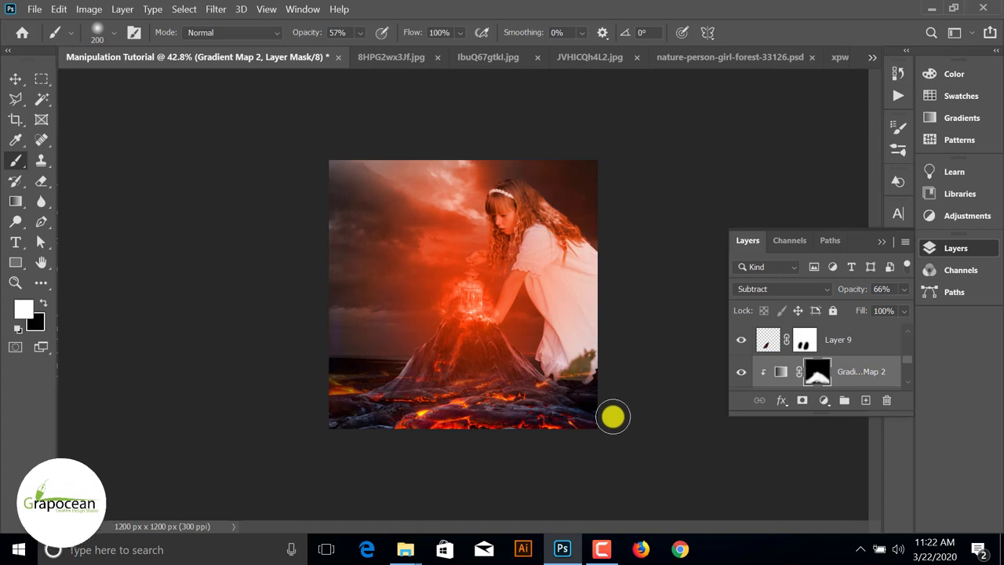
{"action": "scroll", "coordinate": [623, 420], "scroll_direction": "up", "scroll_amount": 2}
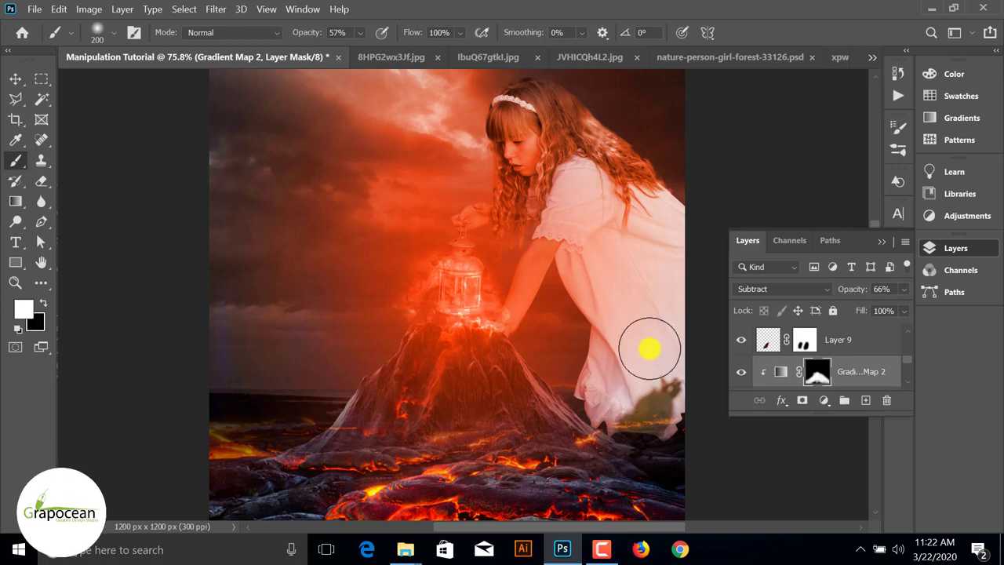
{"action": "scroll", "coordinate": [445, 398], "scroll_direction": "down", "scroll_amount": 2}
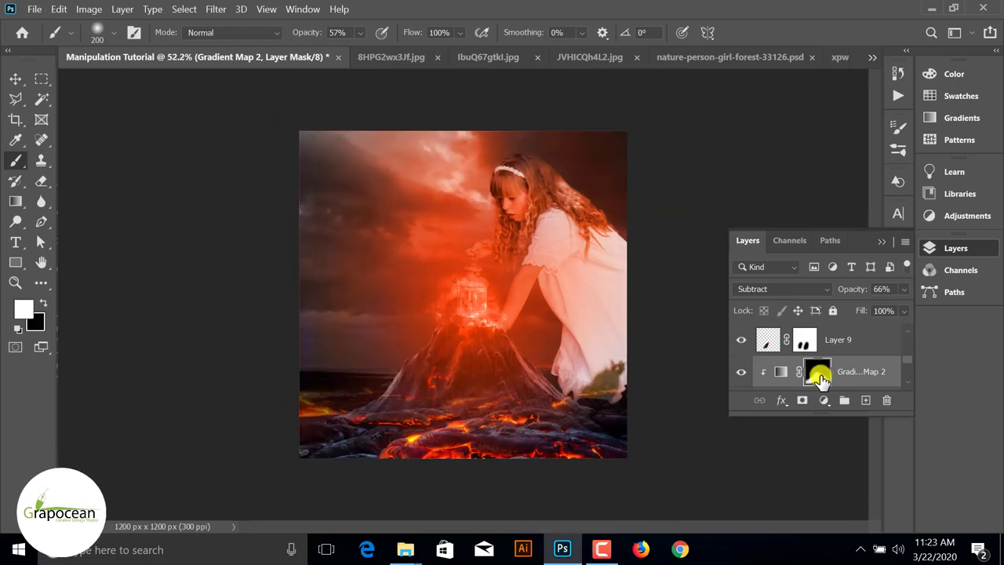
{"action": "left_click", "coordinate": [449, 355]}
Step: Re-invert the Gradient Map 2 mask and brush darkening over the volcano's lower-left base, middle and right side
{"action": "left_click", "coordinate": [741, 372]}
{"action": "left_click", "coordinate": [811, 375]}
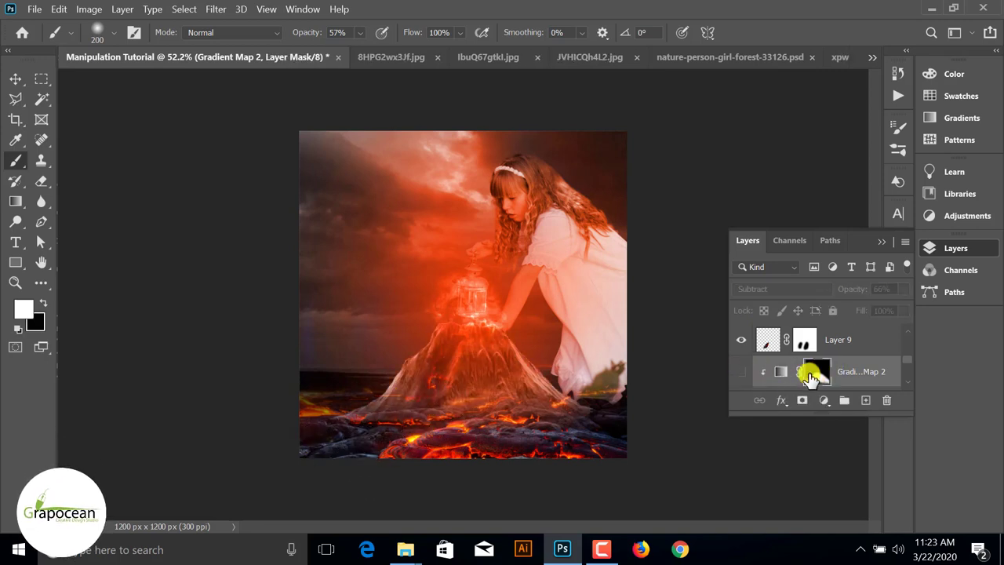
{"action": "key", "text": "ctrl+i"}
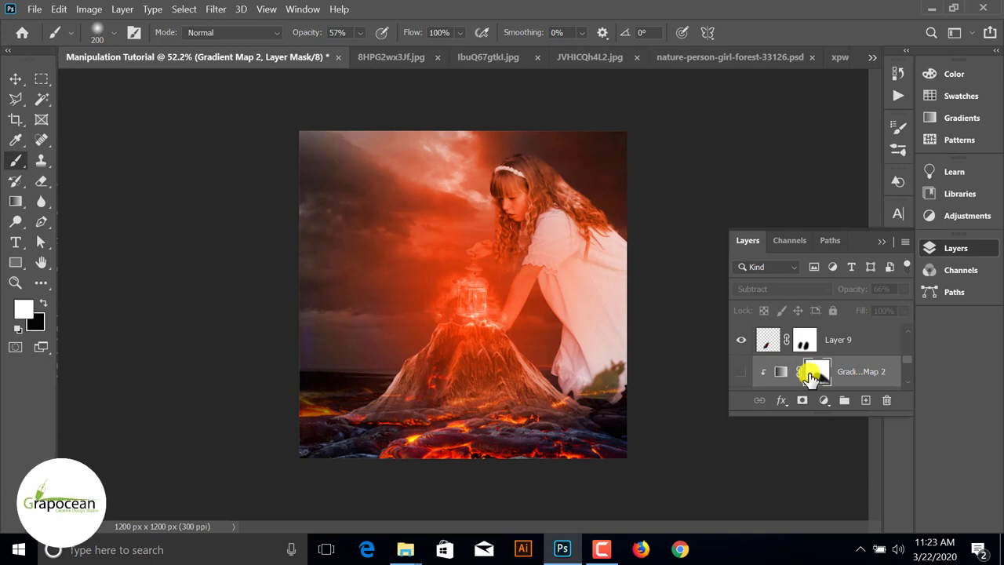
{"action": "left_click", "coordinate": [741, 373]}
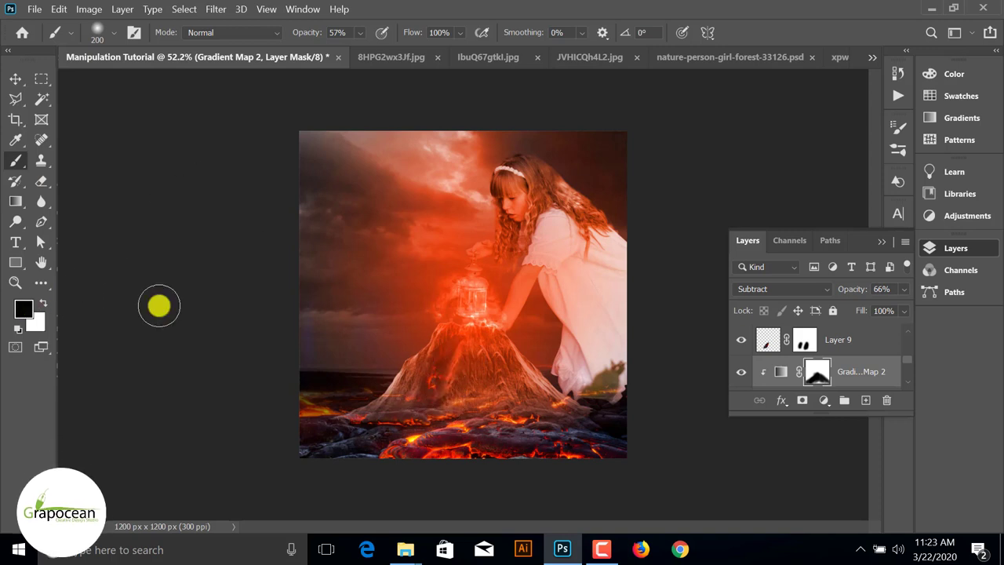
{"action": "left_click_drag", "start_coordinate": [426, 410], "coordinate": [375, 425]}
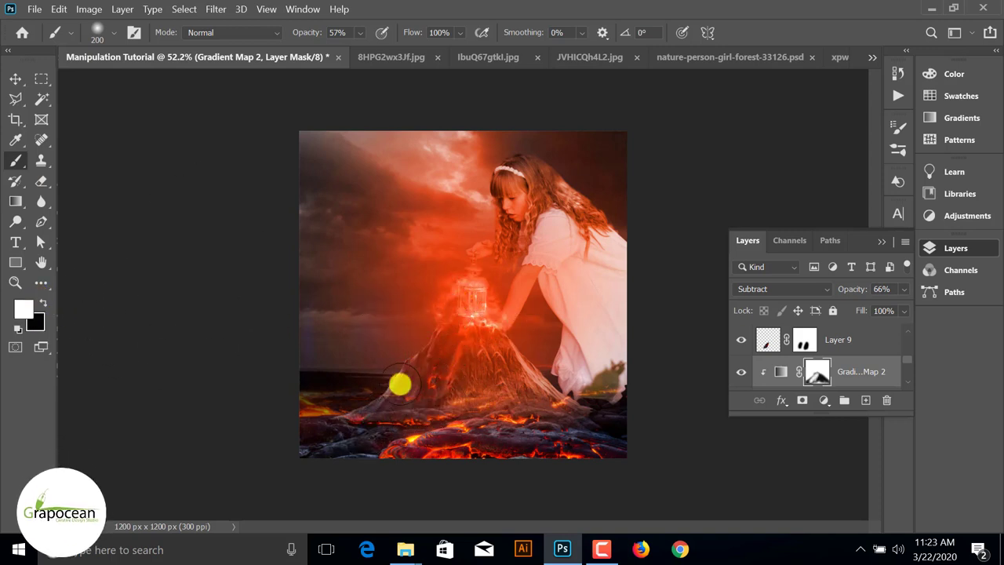
{"action": "left_click_drag", "start_coordinate": [399, 384], "coordinate": [365, 417]}
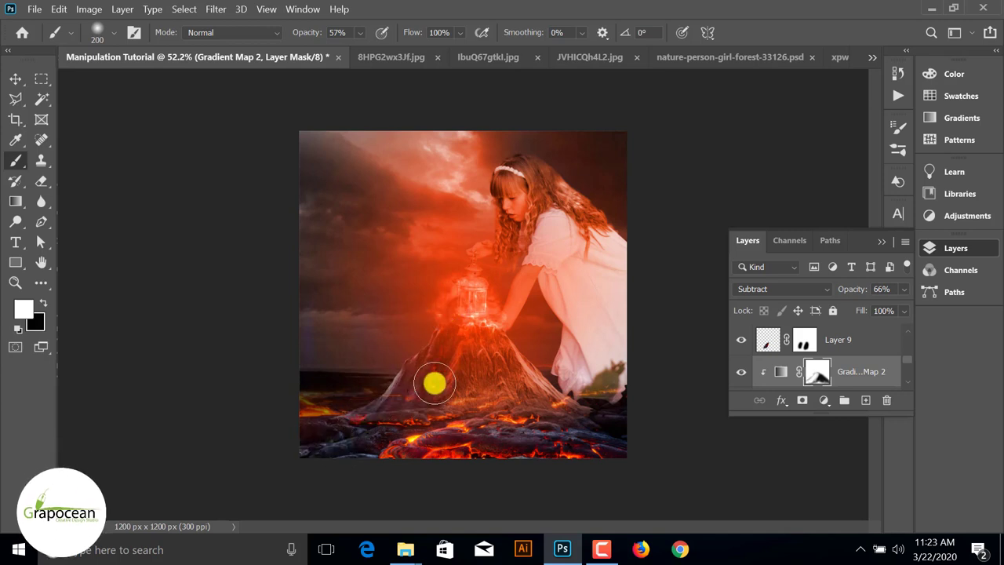
{"action": "mouse_move", "coordinate": [440, 390]}
{"action": "left_mouse_down"}
{"action": "mouse_move", "coordinate": [476, 406]}
{"action": "mouse_move", "coordinate": [538, 361]}
{"action": "mouse_move", "coordinate": [488, 332]}
{"action": "left_mouse_up"}
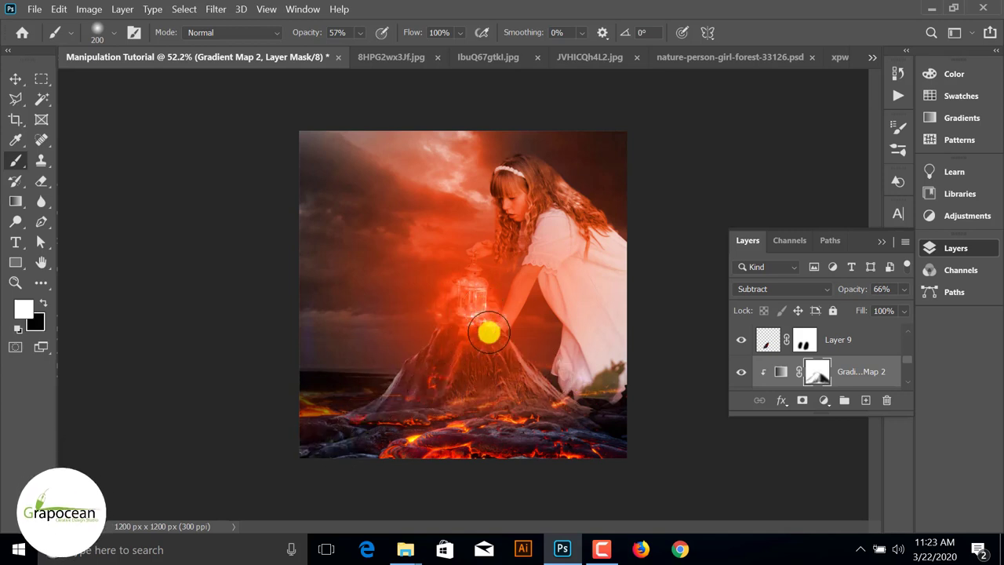
{"action": "scroll", "coordinate": [478, 358], "scroll_direction": "up", "scroll_amount": 3}
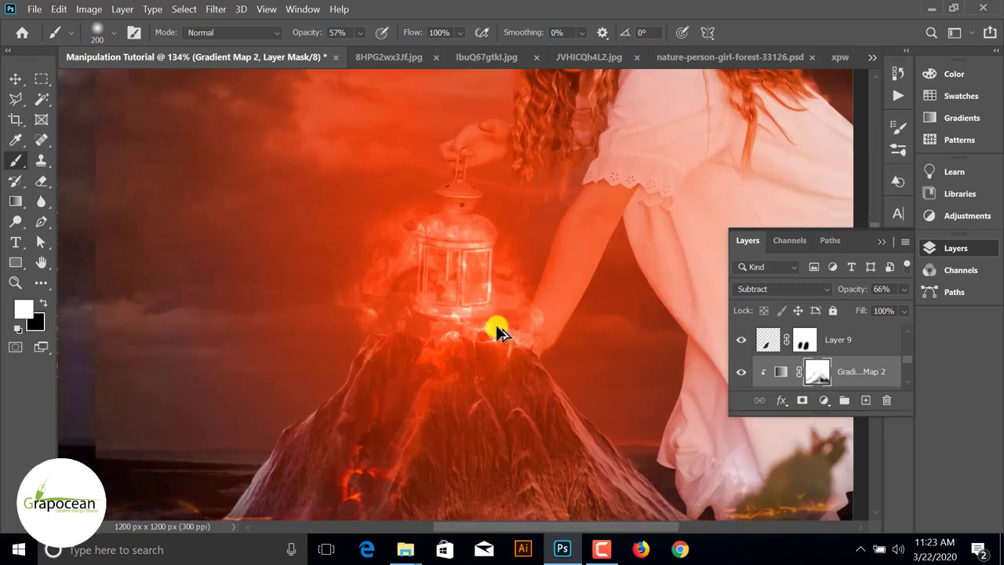
{"action": "scroll", "coordinate": [497, 329], "scroll_direction": "down", "scroll_amount": 3}
{"action": "scroll", "coordinate": [488, 373], "scroll_direction": "down", "scroll_amount": 1}
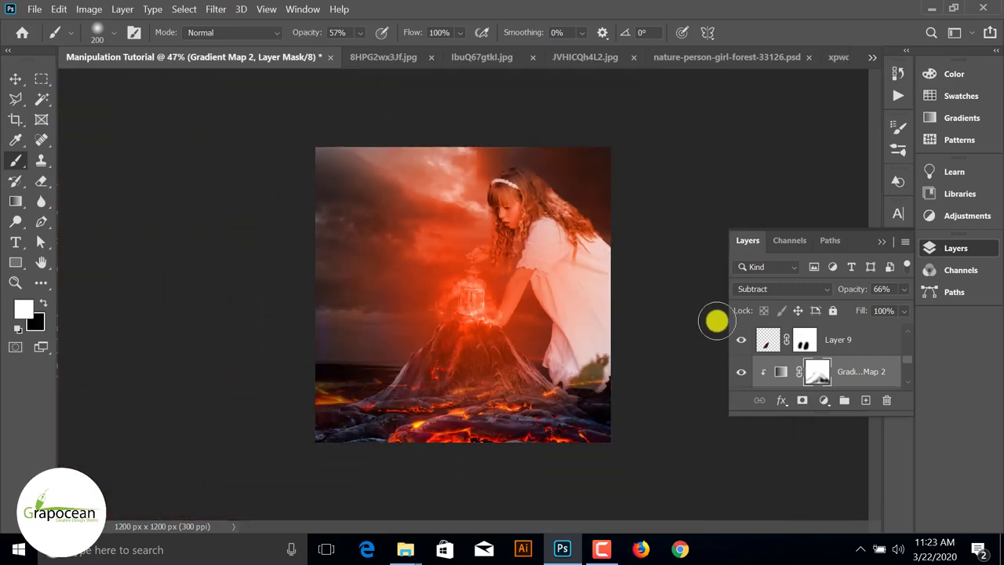
{"action": "scroll", "coordinate": [784, 359], "scroll_direction": "down", "scroll_amount": 3}
{"action": "scroll", "coordinate": [784, 365], "scroll_direction": "down", "scroll_amount": 2}
Step: Switch Layer 8's blend mode to Overlay so the lantern glow brightens
{"action": "scroll", "coordinate": [787, 367], "scroll_direction": "up", "scroll_amount": 5}
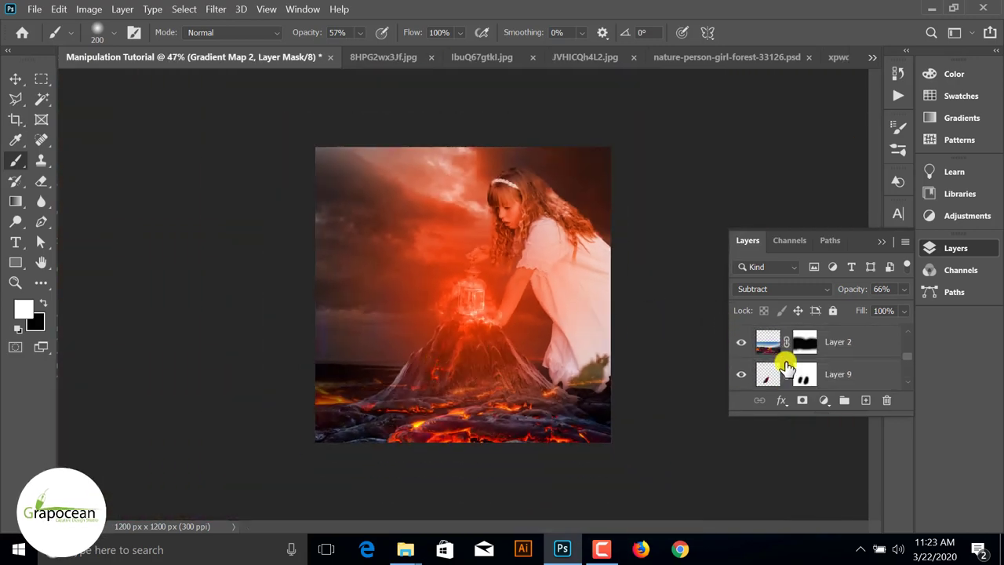
{"action": "left_click", "coordinate": [741, 343]}
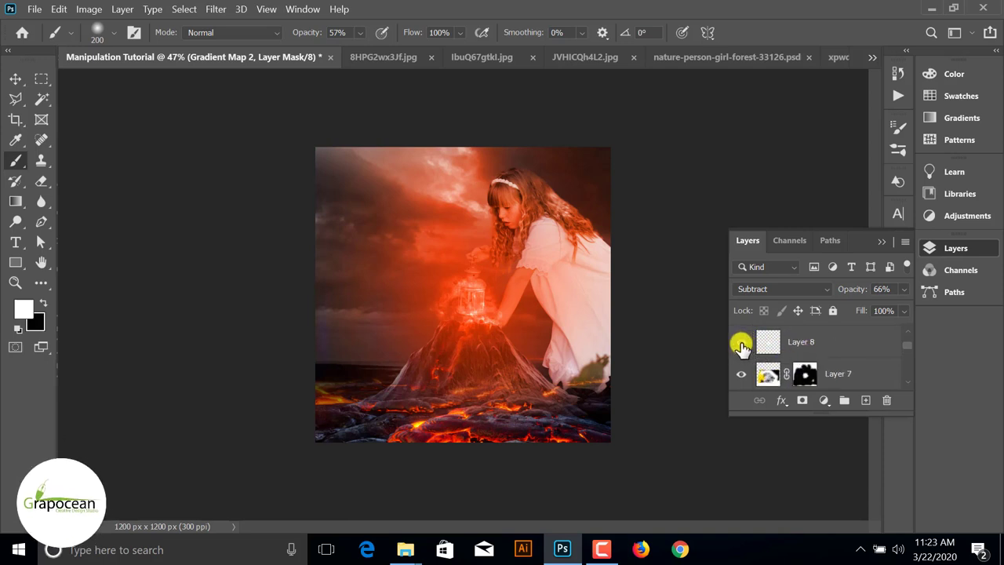
{"action": "scroll", "coordinate": [812, 345], "scroll_direction": "up", "scroll_amount": 2}
{"action": "scroll", "coordinate": [808, 369], "scroll_direction": "down", "scroll_amount": 1}
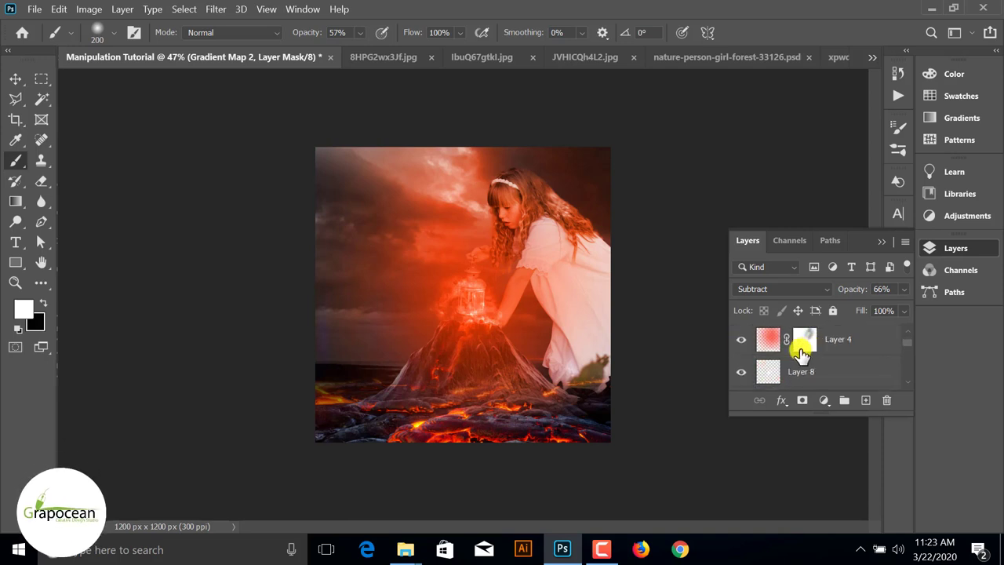
{"action": "left_click", "coordinate": [805, 381]}
{"action": "left_click", "coordinate": [783, 289]}
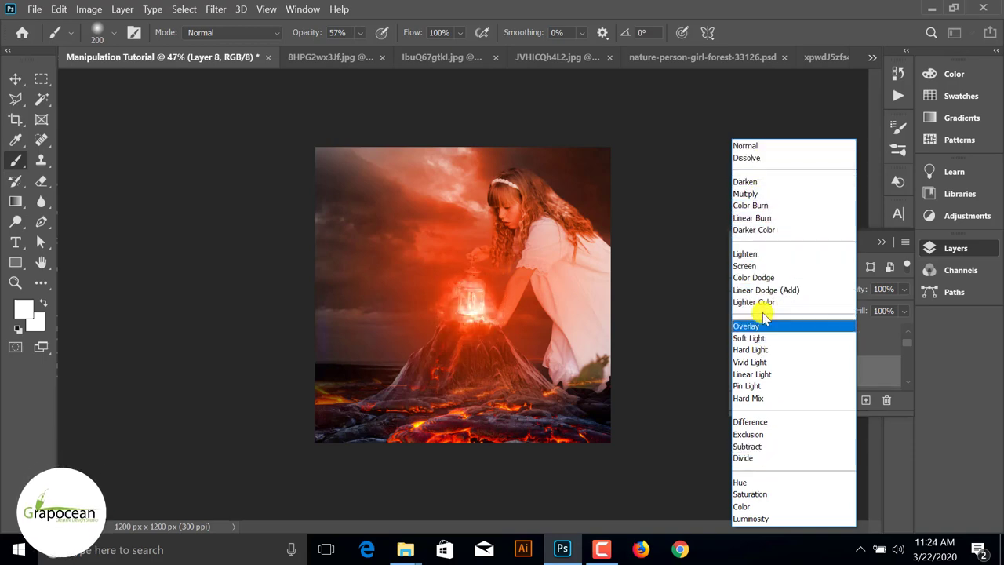
{"action": "left_click", "coordinate": [764, 322]}
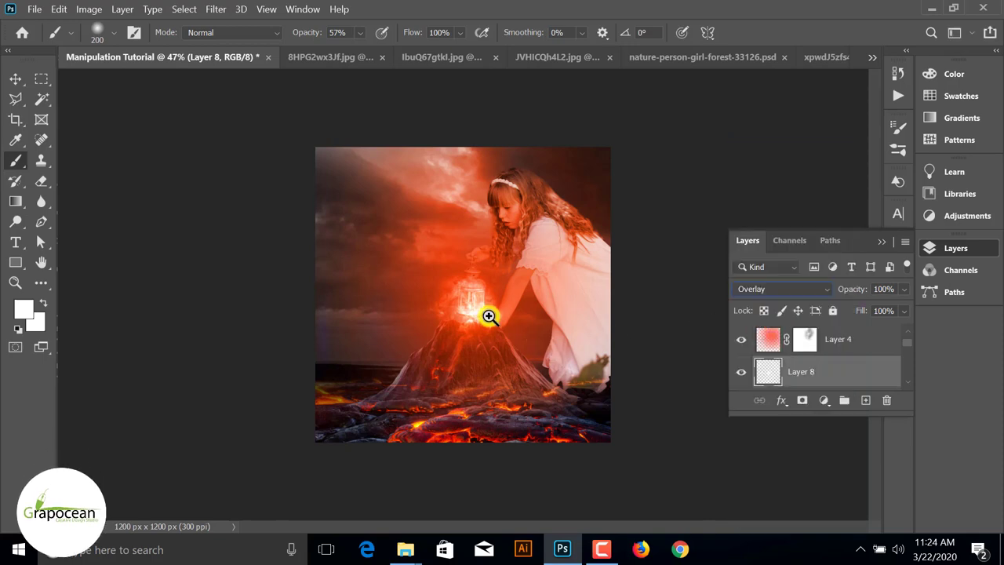
{"action": "left_click", "coordinate": [488, 315], "text": "ctrl"}
{"action": "mouse_move", "coordinate": [489, 316]}
{"action": "left_mouse_down"}
{"action": "mouse_move", "coordinate": [224, 376]}
{"action": "mouse_move", "coordinate": [4, 152]}
{"action": "left_mouse_up"}
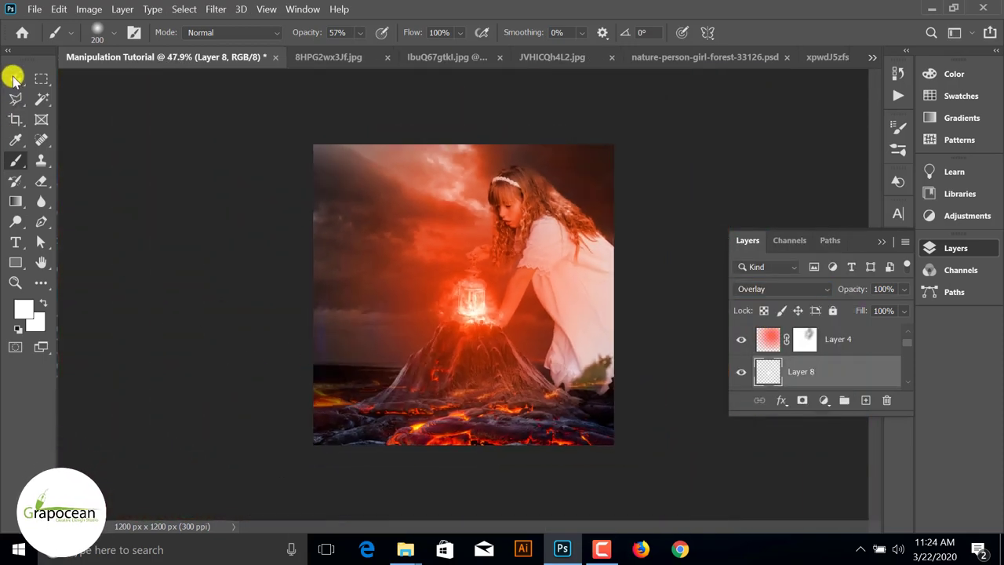
{"action": "left_click", "coordinate": [15, 78]}
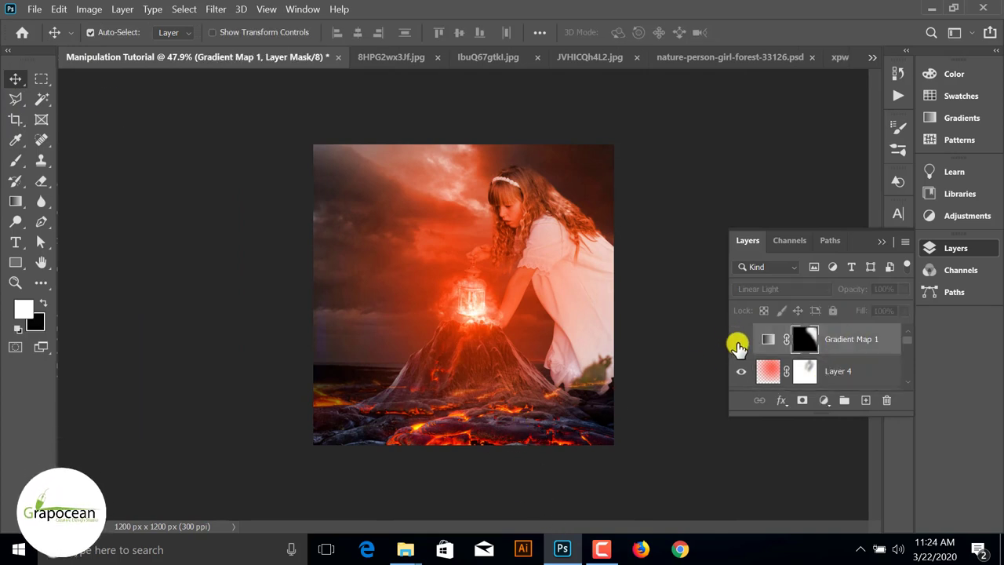
Step: Turn Gradient Map 1 back on, invert its mask, and open its blend-mode list
{"action": "left_click", "coordinate": [739, 343]}
{"action": "left_click", "coordinate": [739, 342]}
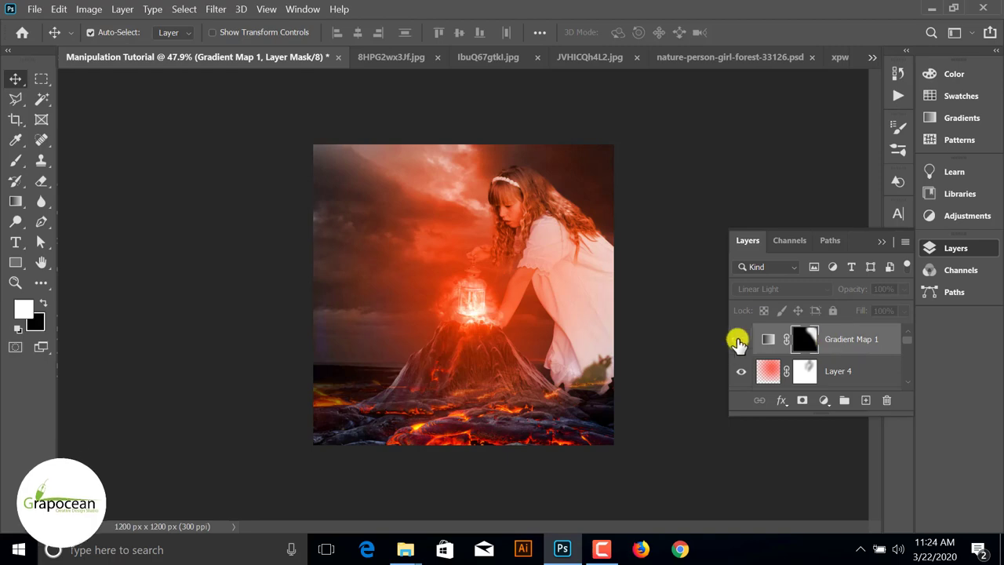
{"action": "left_click", "coordinate": [742, 342]}
{"action": "key", "text": "ctrl+i"}
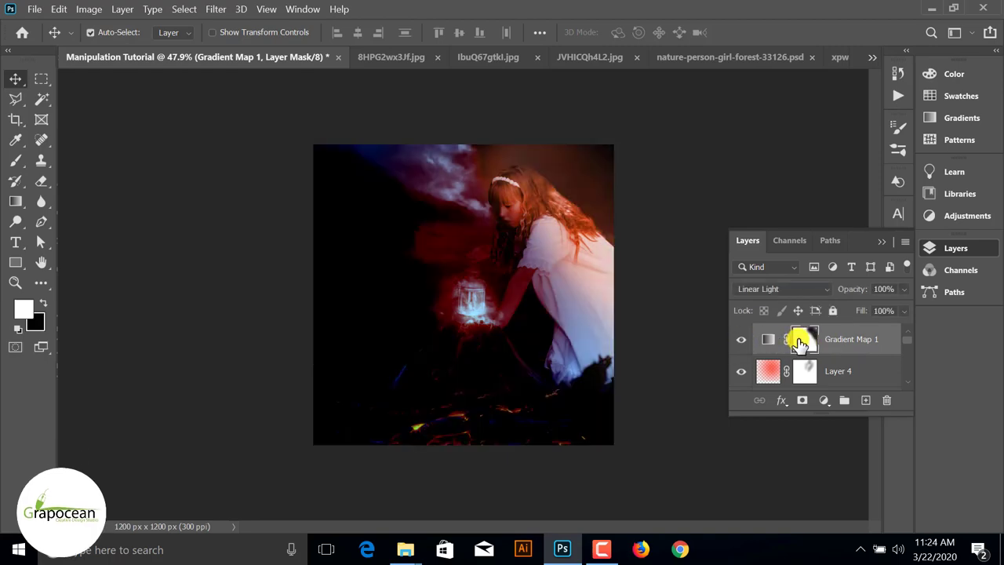
{"action": "left_click", "coordinate": [825, 290]}
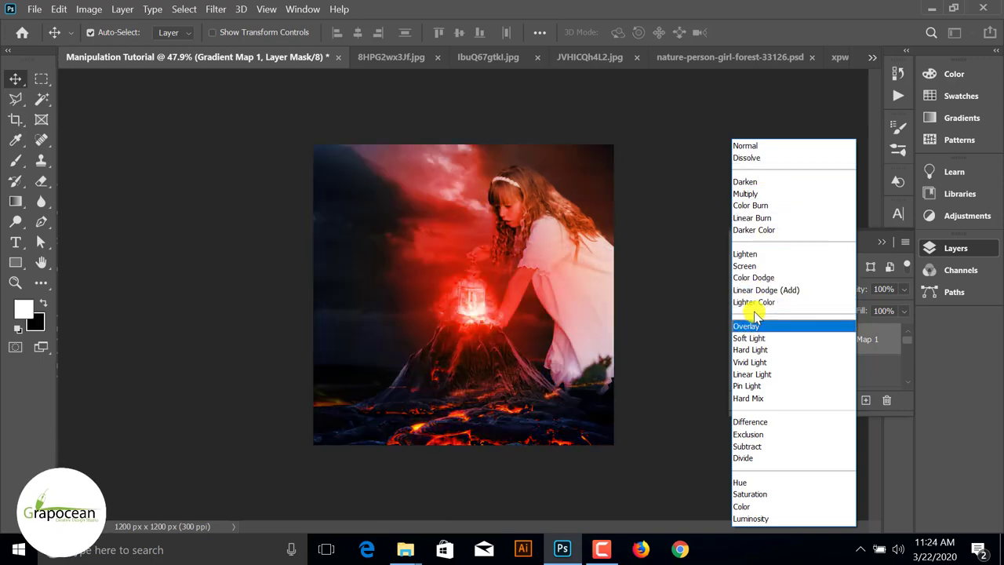
Step: Set Gradient Map 1 to Overlay and brush its mask over the left volcano and sky
{"action": "left_click", "coordinate": [775, 330]}
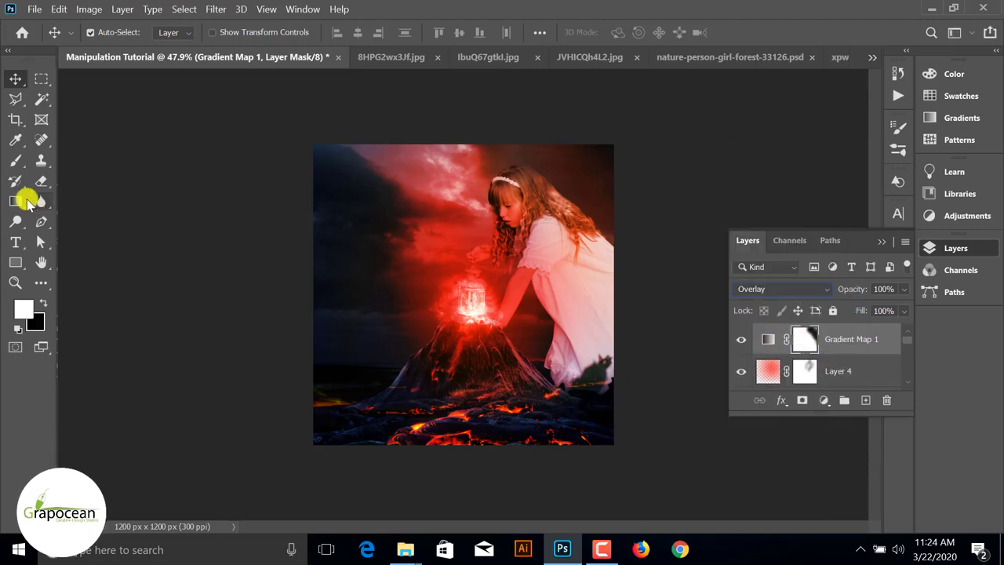
{"action": "left_click", "coordinate": [15, 160]}
{"action": "left_click", "coordinate": [68, 167]}
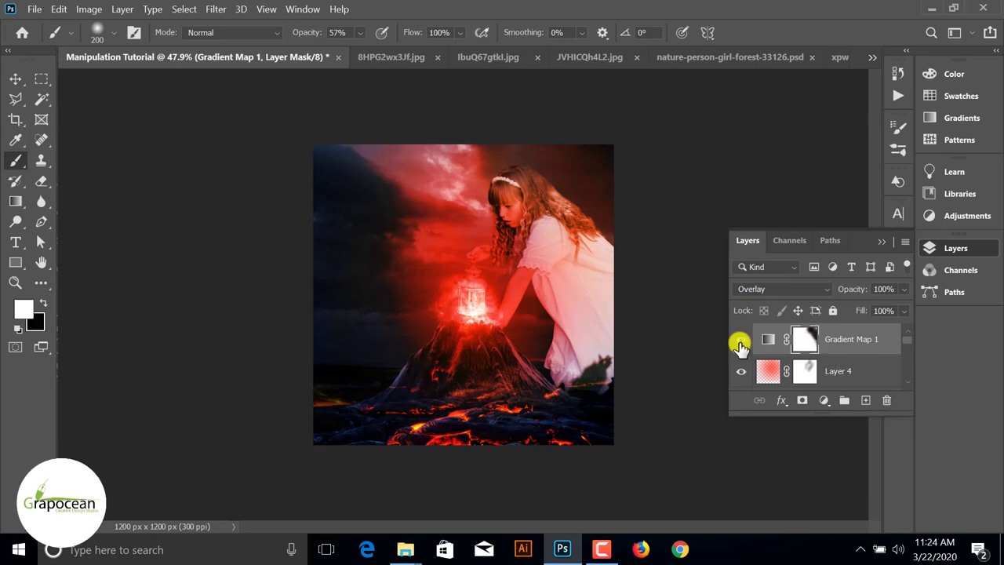
{"action": "left_click_drag", "start_coordinate": [368, 393], "coordinate": [391, 338]}
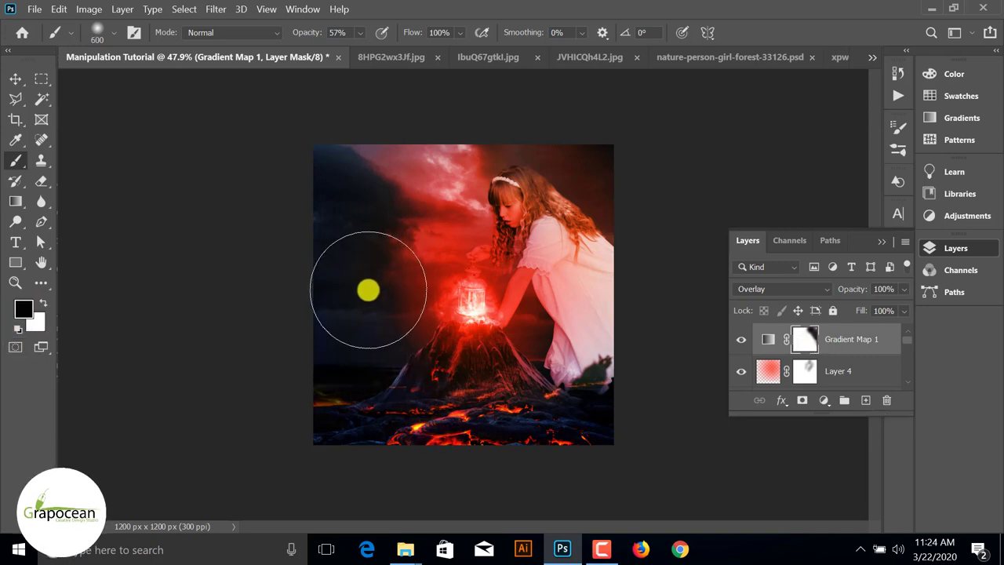
{"action": "left_click_drag", "start_coordinate": [368, 290], "coordinate": [376, 405]}
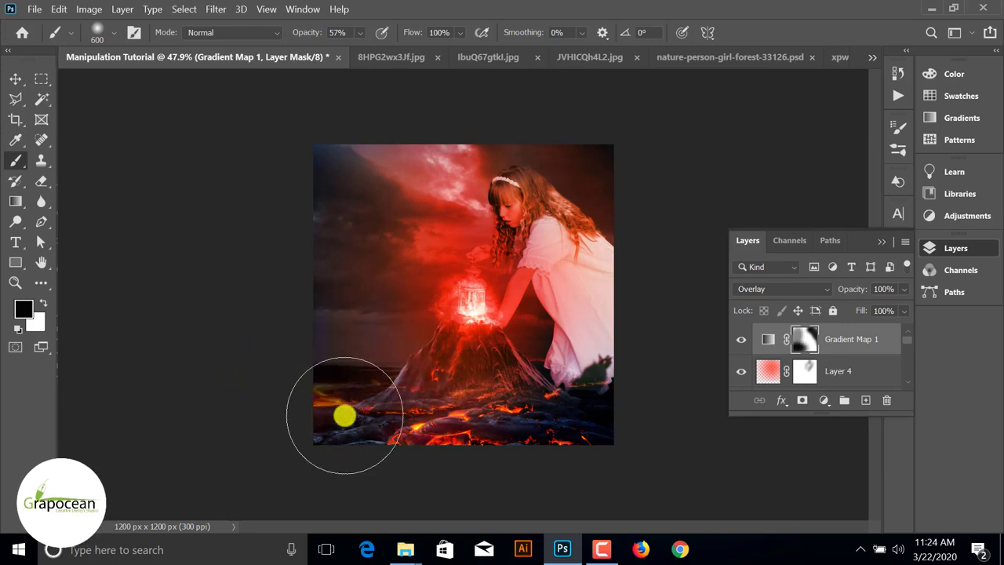
Step: At 100% zoom with a 200 brush, reduce the red cast on the girl's hair, arm and skirt
{"action": "left_click", "coordinate": [542, 284]}
{"action": "key", "text": "bracketleft"}
{"action": "key", "text": "bracketleft"}
{"action": "key", "text": "bracketleft"}
{"action": "key", "text": "bracketleft"}
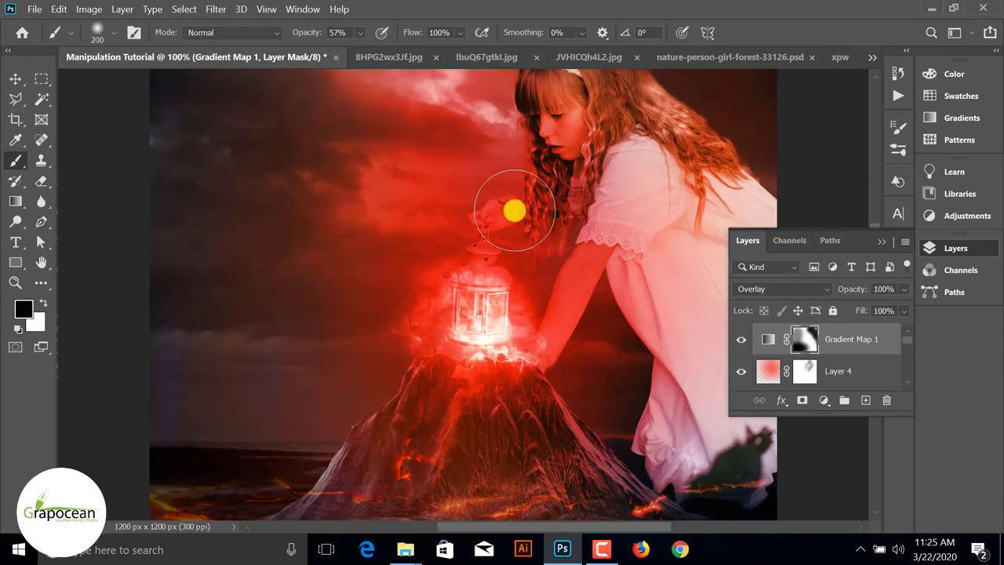
{"action": "mouse_move", "coordinate": [514, 210]}
{"action": "left_mouse_down"}
{"action": "mouse_move", "coordinate": [604, 171]}
{"action": "mouse_move", "coordinate": [580, 313]}
{"action": "left_mouse_up"}
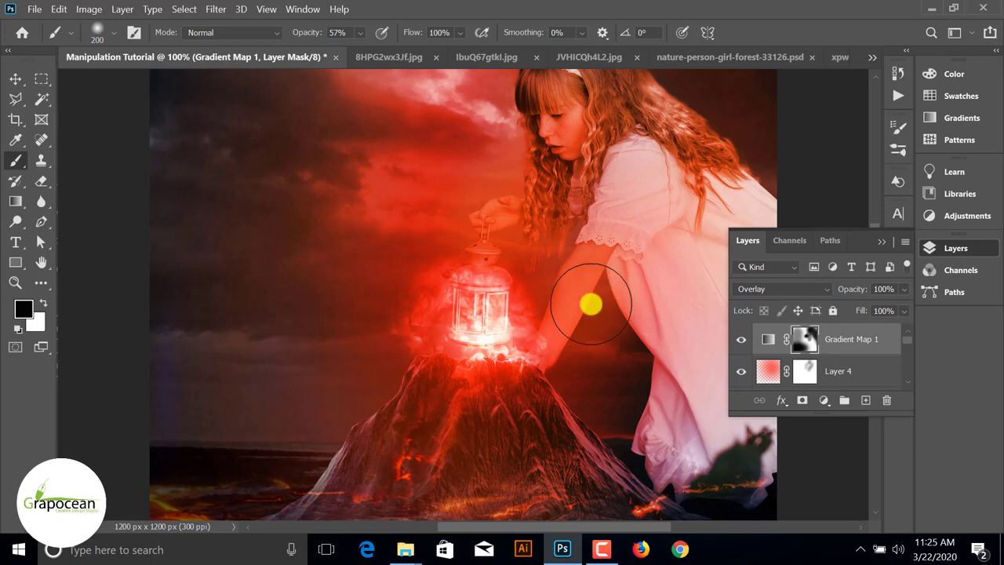
{"action": "mouse_move", "coordinate": [573, 291]}
{"action": "left_mouse_down"}
{"action": "mouse_move", "coordinate": [622, 108]}
{"action": "mouse_move", "coordinate": [554, 348]}
{"action": "mouse_move", "coordinate": [599, 332]}
{"action": "mouse_move", "coordinate": [611, 422]}
{"action": "left_mouse_up"}
{"action": "scroll", "coordinate": [611, 421], "scroll_direction": "down", "scroll_amount": 2}
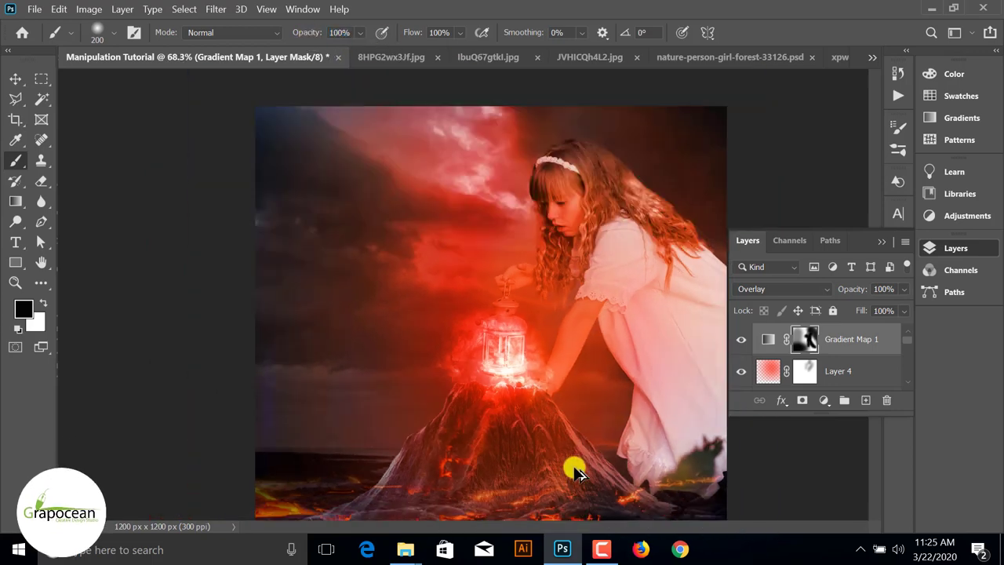
{"action": "scroll", "coordinate": [581, 465], "scroll_direction": "down", "scroll_amount": 1}
Step: Hide the red tint in the upper-left sky and near the volcano base
{"action": "mouse_move", "coordinate": [406, 220]}
{"action": "left_mouse_down"}
{"action": "mouse_move", "coordinate": [320, 242]}
{"action": "mouse_move", "coordinate": [316, 319]}
{"action": "mouse_move", "coordinate": [301, 114]}
{"action": "left_mouse_up"}
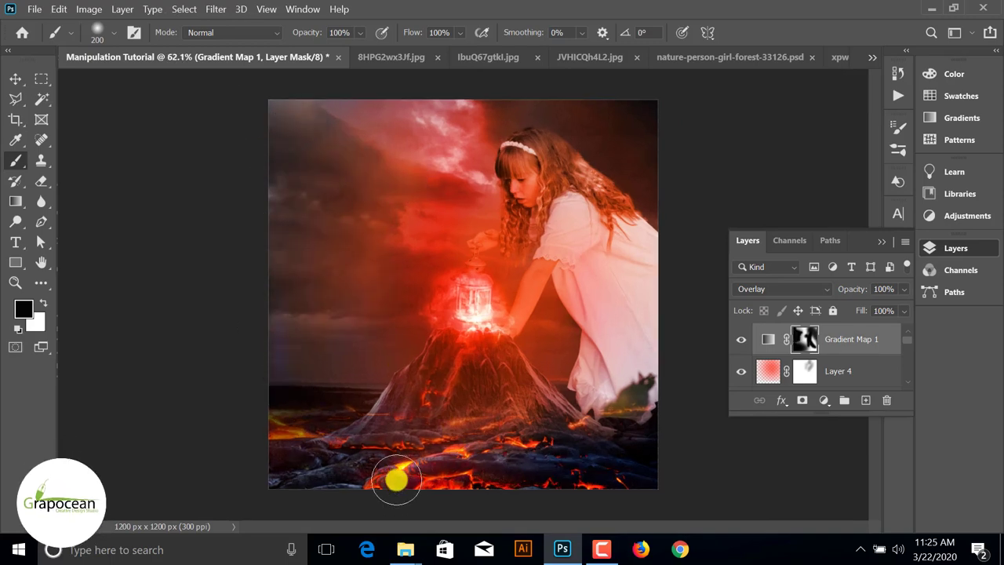
{"action": "left_click_drag", "start_coordinate": [403, 466], "coordinate": [306, 349]}
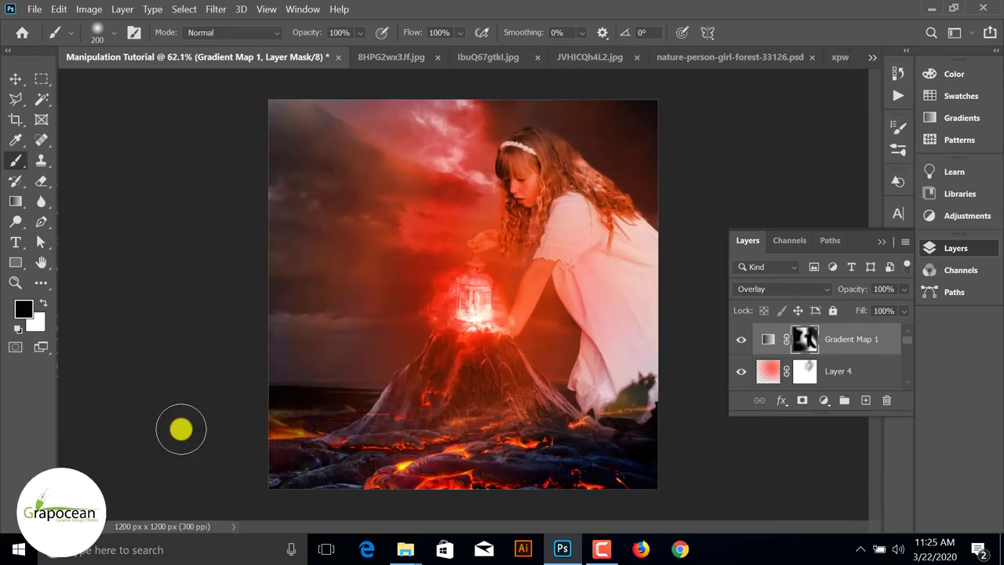
{"action": "scroll", "coordinate": [471, 192], "scroll_direction": "up", "scroll_amount": 5}
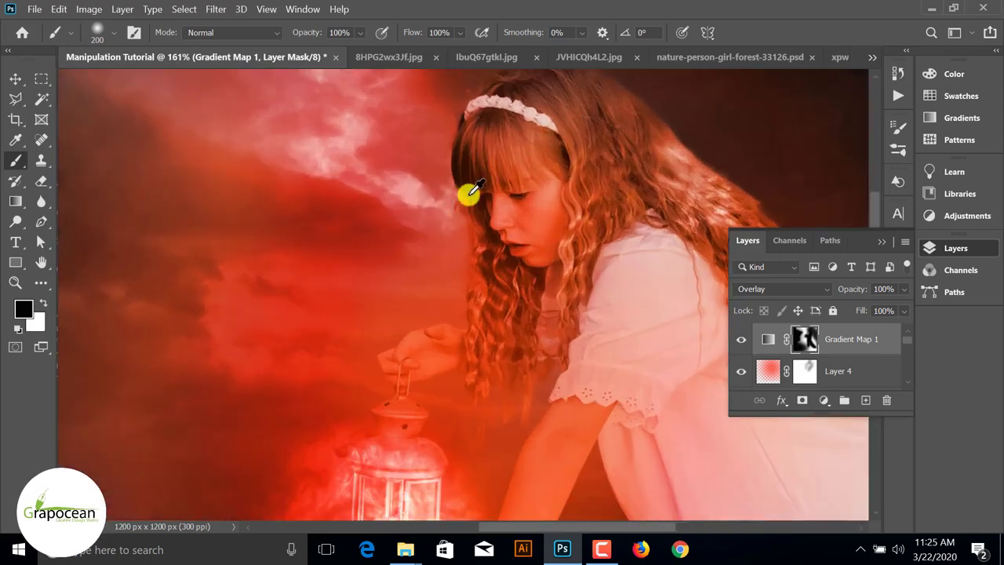
{"action": "left_click_drag", "start_coordinate": [801, 337], "coordinate": [775, 350]}
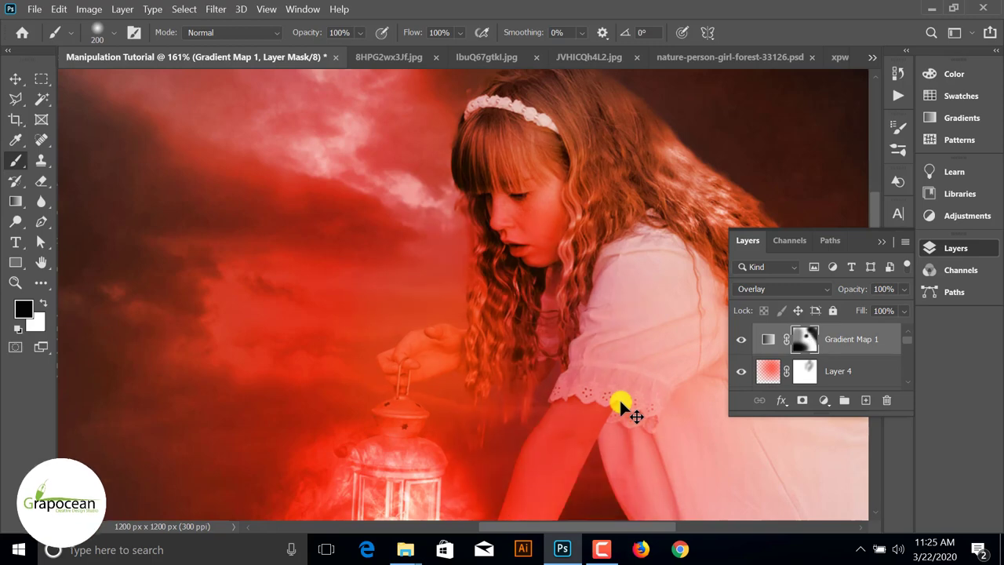
{"action": "key", "text": "ctrl+0"}
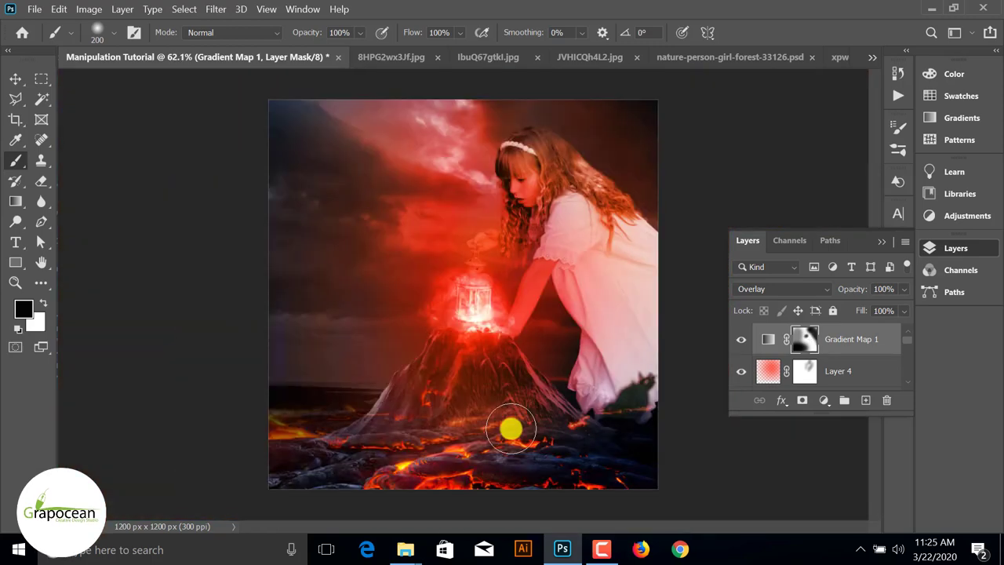
{"action": "mouse_move", "coordinate": [511, 429]}
{"action": "left_mouse_down"}
{"action": "mouse_move", "coordinate": [666, 358]}
{"action": "mouse_move", "coordinate": [641, 384]}
{"action": "mouse_move", "coordinate": [638, 436]}
{"action": "left_mouse_up"}
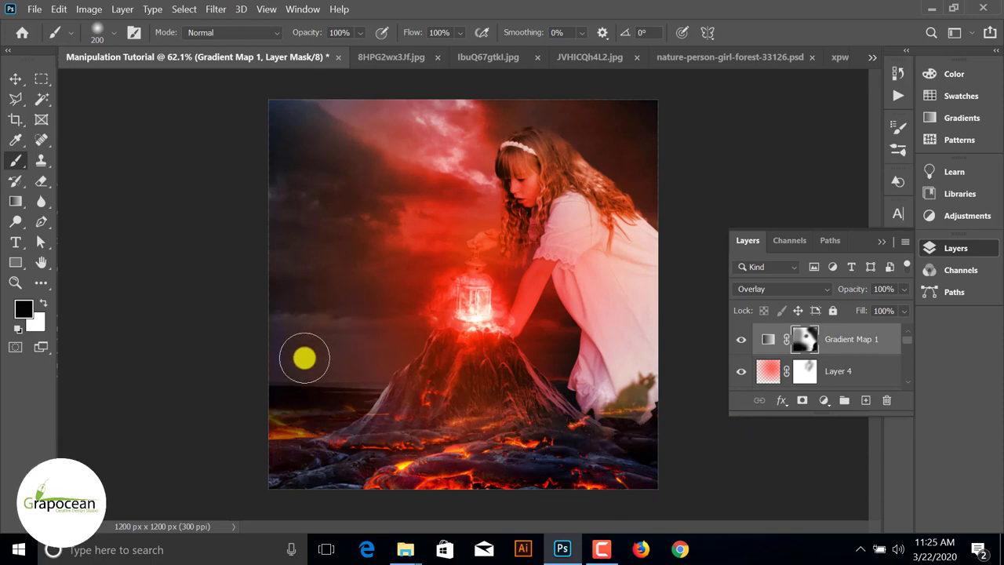
{"action": "left_click_drag", "start_coordinate": [339, 210], "coordinate": [473, 204]}
{"action": "key", "text": "ctrl+z"}
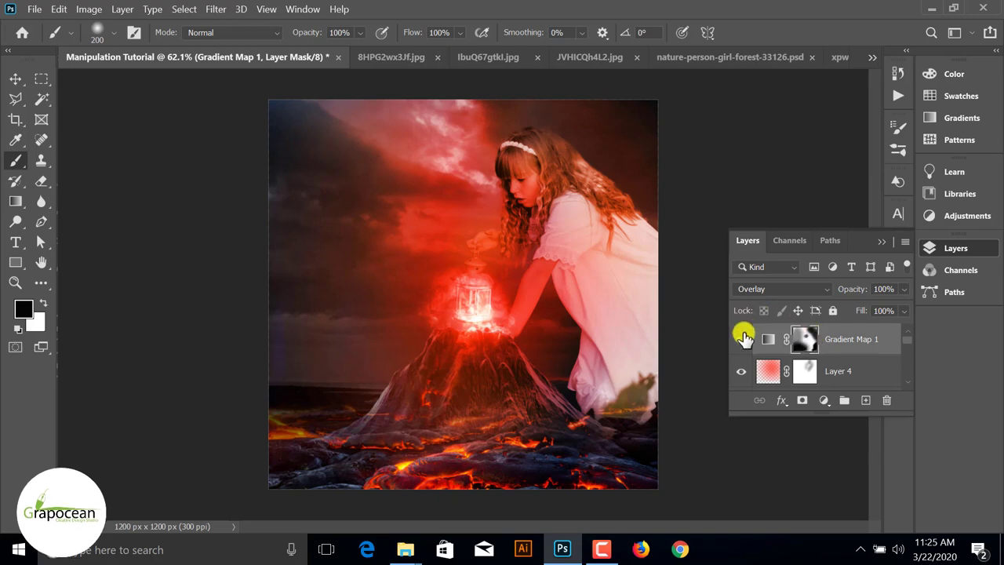
Step: On the Gradient Map 1 mask, hide the tint across the sky and around the lantern and hand
{"action": "left_click", "coordinate": [740, 339]}
{"action": "left_click", "coordinate": [767, 339]}
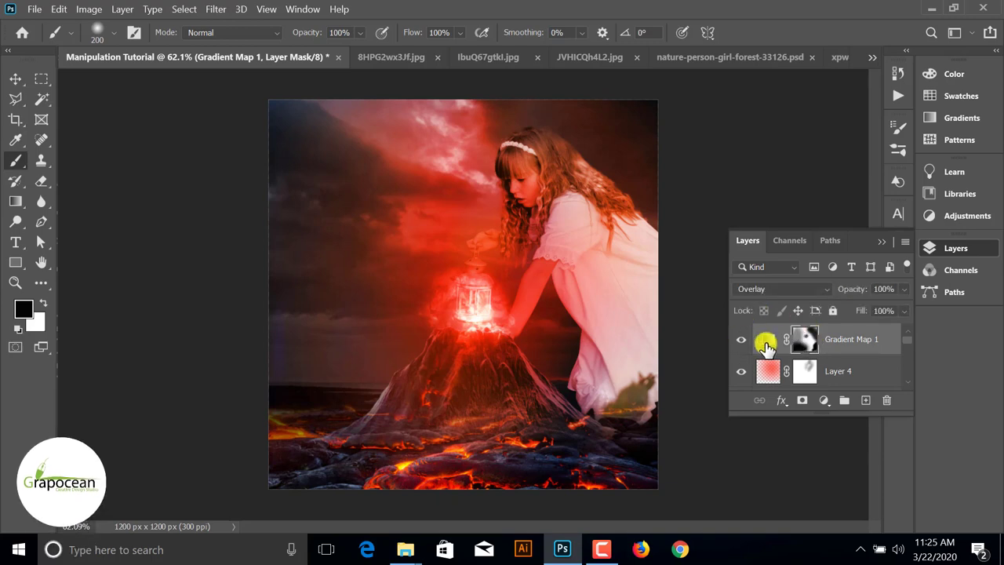
{"action": "left_click", "coordinate": [433, 223]}
{"action": "left_click", "coordinate": [544, 227]}
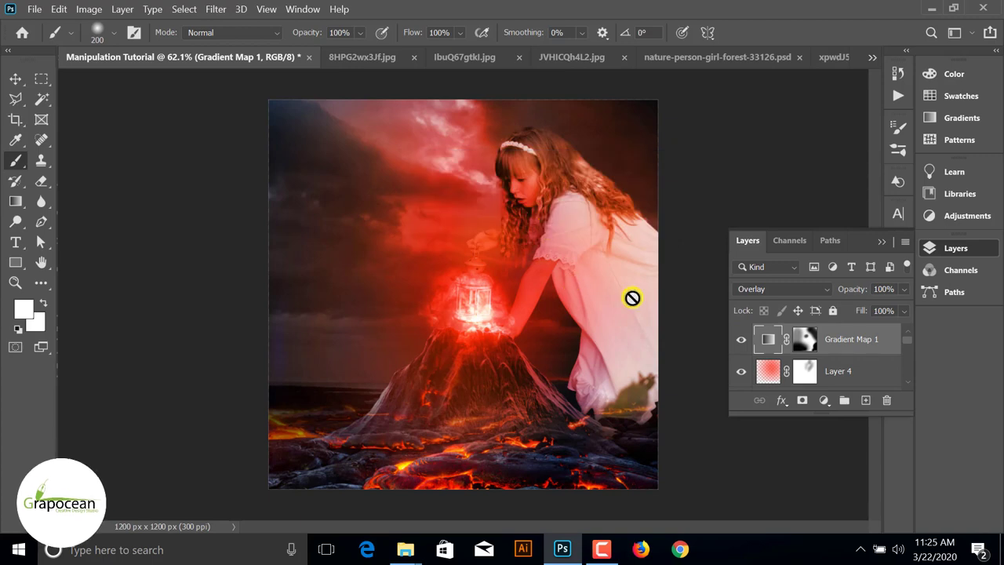
{"action": "left_click", "coordinate": [804, 339]}
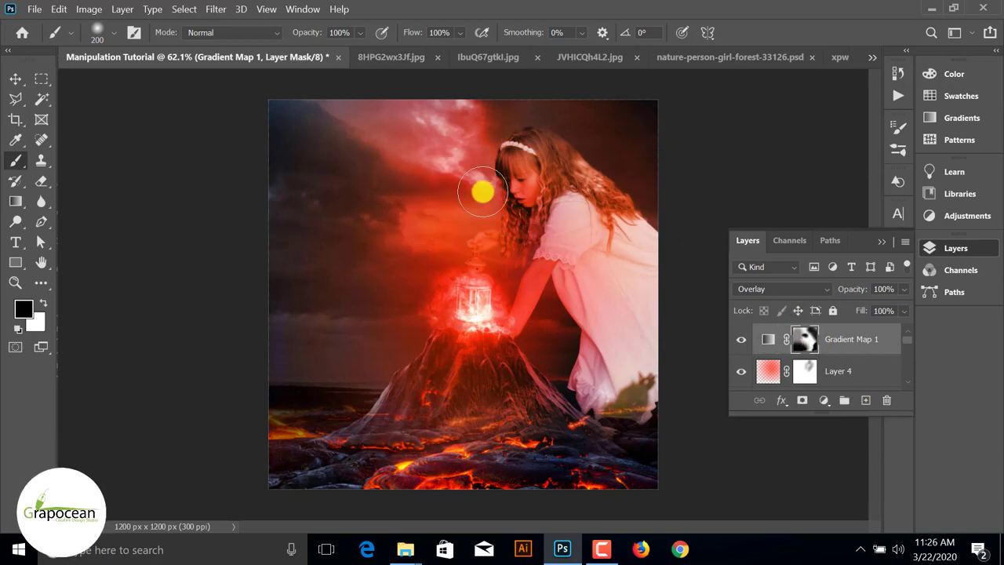
{"action": "mouse_move", "coordinate": [483, 191]}
{"action": "left_mouse_down"}
{"action": "mouse_move", "coordinate": [309, 180]}
{"action": "mouse_move", "coordinate": [272, 224]}
{"action": "mouse_move", "coordinate": [385, 237]}
{"action": "mouse_move", "coordinate": [236, 282]}
{"action": "left_mouse_up"}
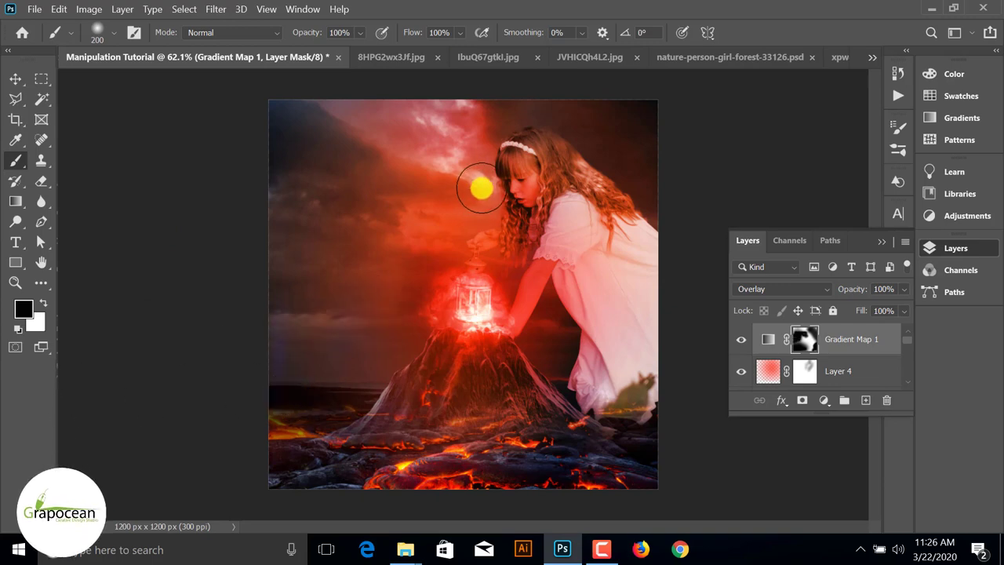
{"action": "left_click_drag", "start_coordinate": [405, 162], "coordinate": [374, 139]}
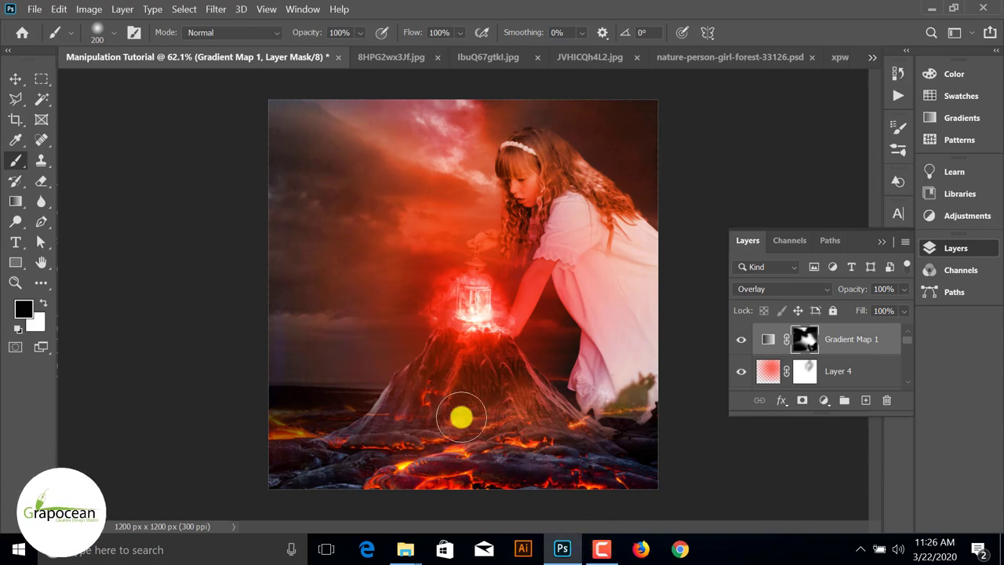
{"action": "mouse_move", "coordinate": [468, 319]}
{"action": "left_mouse_down"}
{"action": "mouse_move", "coordinate": [455, 359]}
{"action": "mouse_move", "coordinate": [514, 331]}
{"action": "left_mouse_up"}
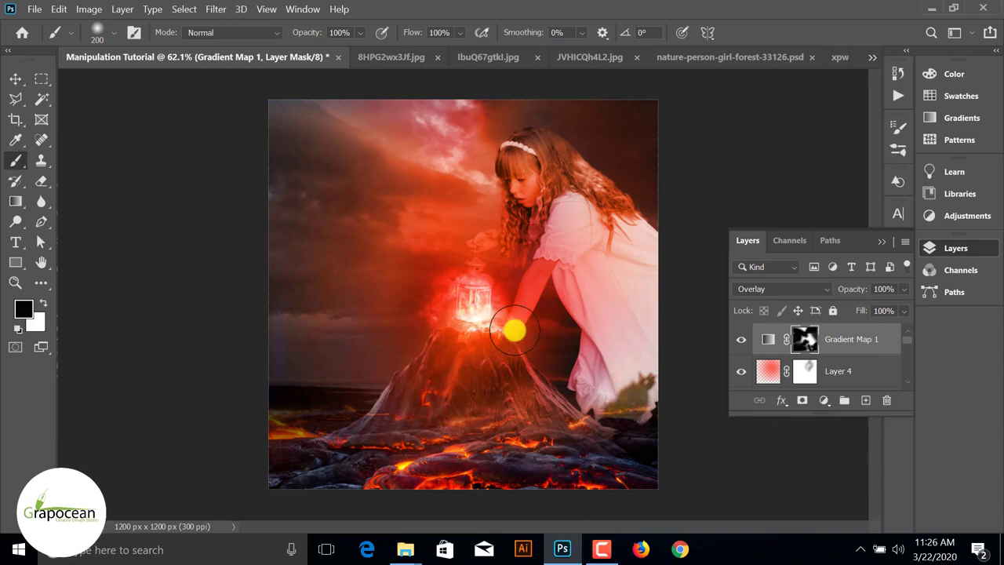
Step: On Layer 8, paint white around the lantern to brighten its glow
{"action": "scroll", "coordinate": [502, 320], "scroll_direction": "up", "scroll_amount": 3}
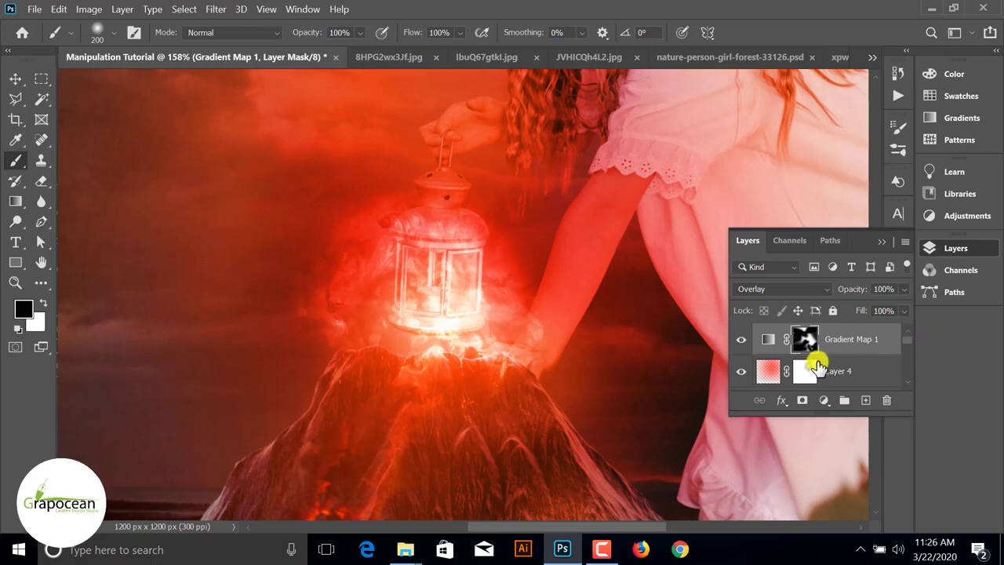
{"action": "scroll", "coordinate": [804, 362], "scroll_direction": "up", "scroll_amount": 1}
{"action": "left_click", "coordinate": [740, 343]}
{"action": "left_click", "coordinate": [740, 343]}
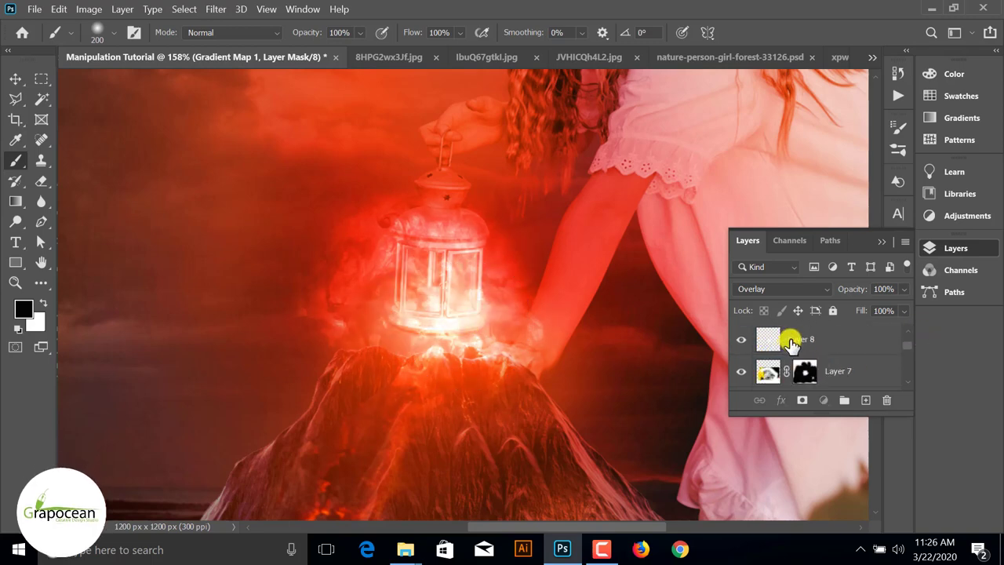
{"action": "left_click", "coordinate": [790, 343]}
{"action": "left_click", "coordinate": [511, 329]}
{"action": "left_click", "coordinate": [520, 322]}
{"action": "left_click", "coordinate": [414, 343]}
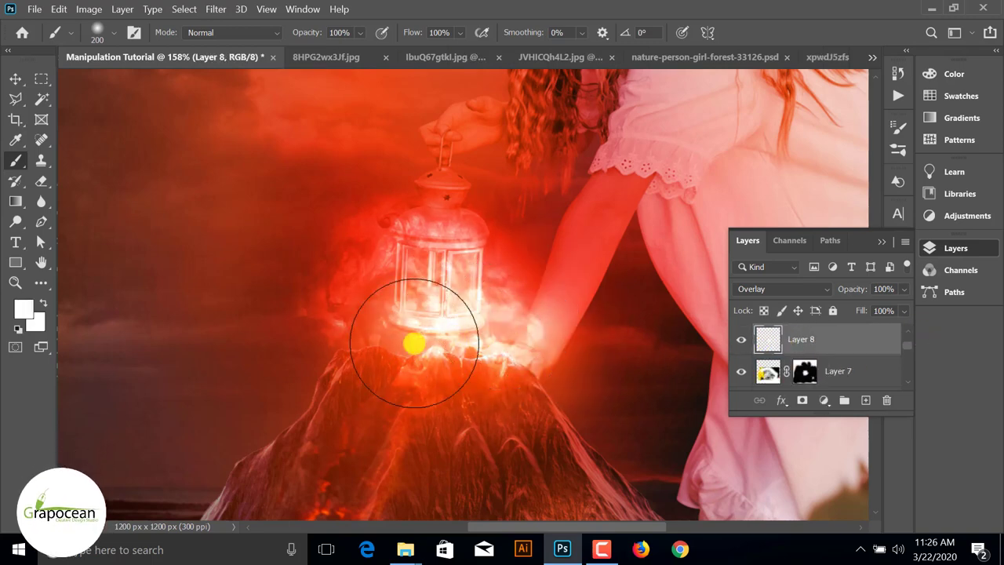
{"action": "mouse_move", "coordinate": [415, 342]}
{"action": "left_mouse_down"}
{"action": "mouse_move", "coordinate": [354, 332]}
{"action": "mouse_move", "coordinate": [482, 332]}
{"action": "left_mouse_up"}
{"action": "scroll", "coordinate": [465, 426], "scroll_direction": "down", "scroll_amount": 2}
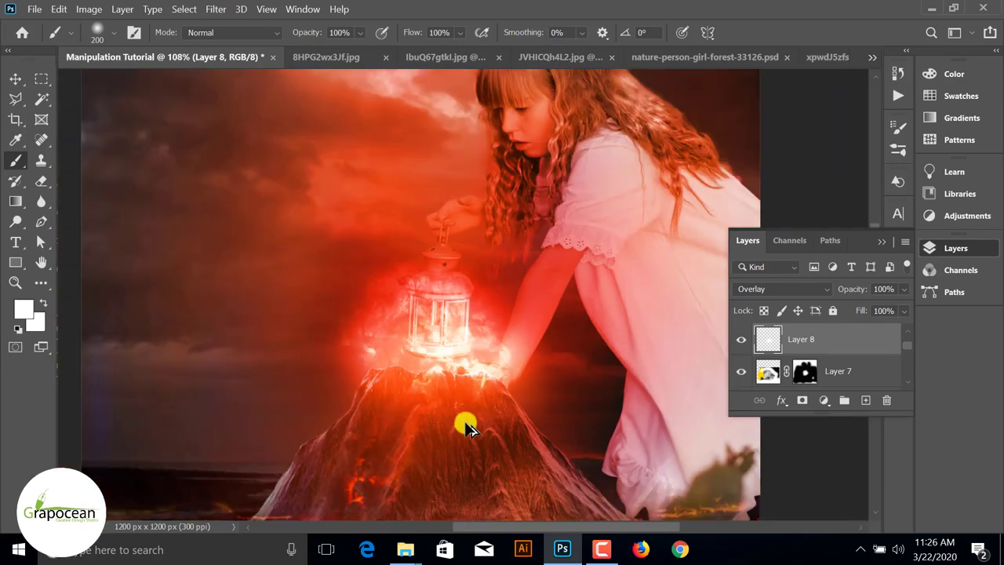
{"action": "scroll", "coordinate": [465, 426], "scroll_direction": "down", "scroll_amount": 2}
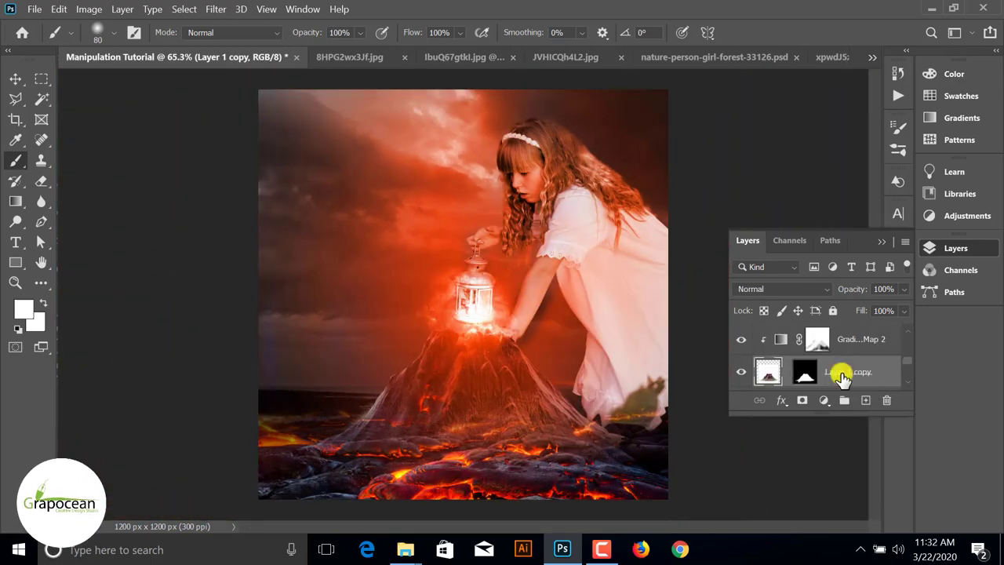
Step: Undo the extra layer copies and try duplicating Gradient Map 2, then remove the copy
{"action": "key", "text": "ctrl+j"}
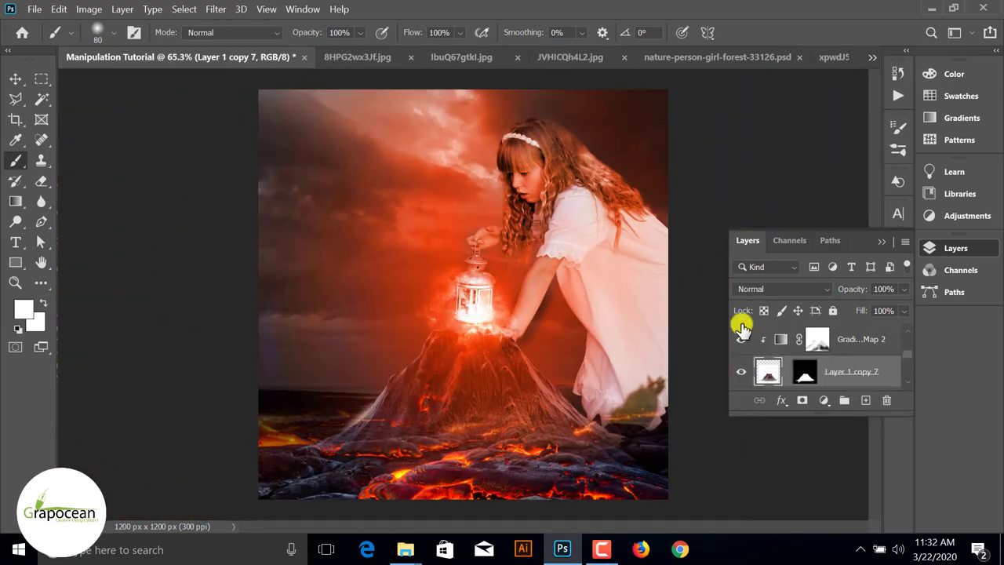
{"action": "key", "text": "ctrl+z"}
{"action": "key", "text": "ctrl+z"}
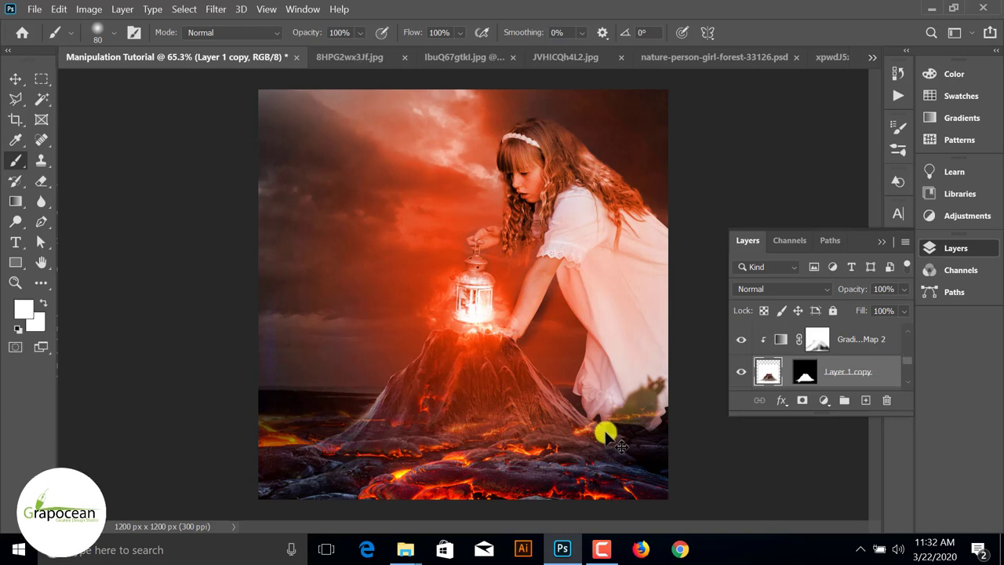
{"action": "key", "text": "ctrl+z"}
{"action": "left_click", "coordinate": [848, 338]}
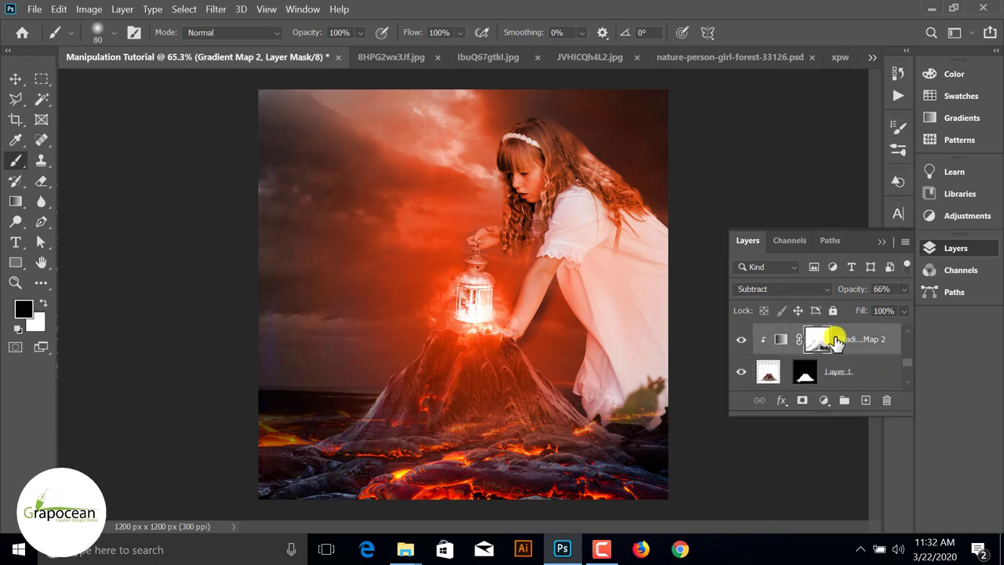
{"action": "key", "text": "ctrl+j"}
{"action": "key", "text": "ctrl+j"}
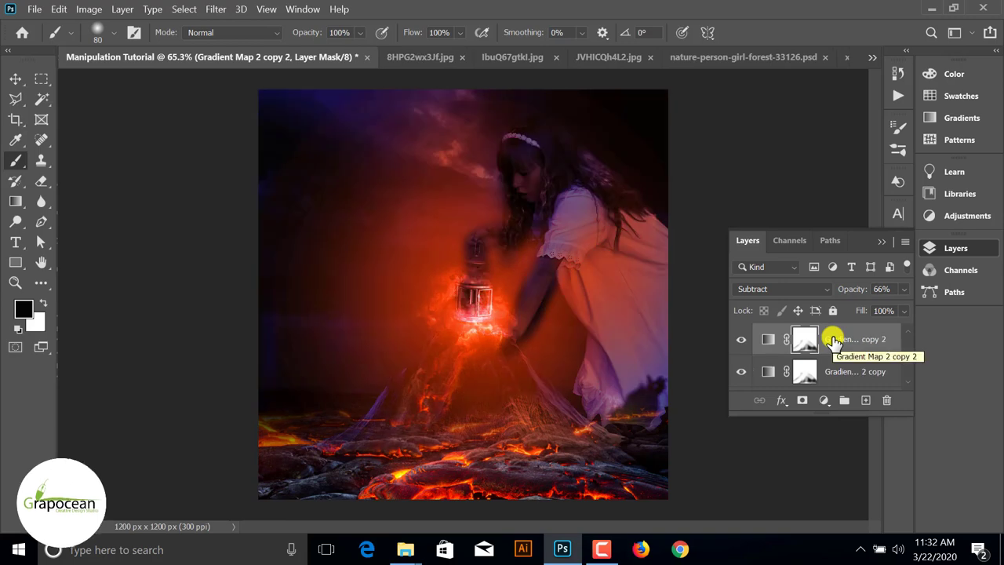
{"action": "key", "text": "ctrl+z"}
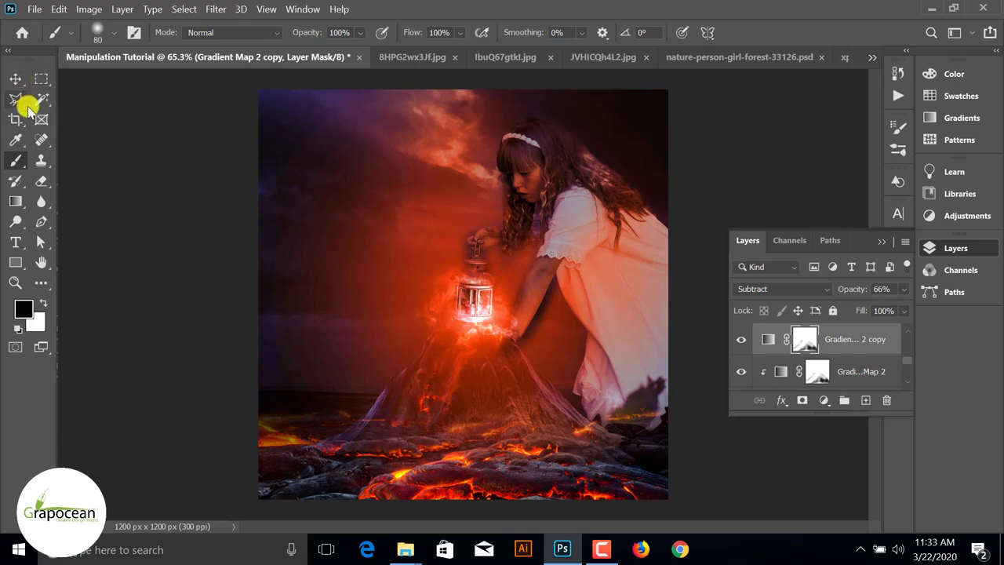
Step: With a 700 brush, clear purple haze from the upper-left sky and mask Gradient Map 2 around the lantern
{"action": "right_click", "coordinate": [15, 160]}
{"action": "left_click", "coordinate": [85, 157]}
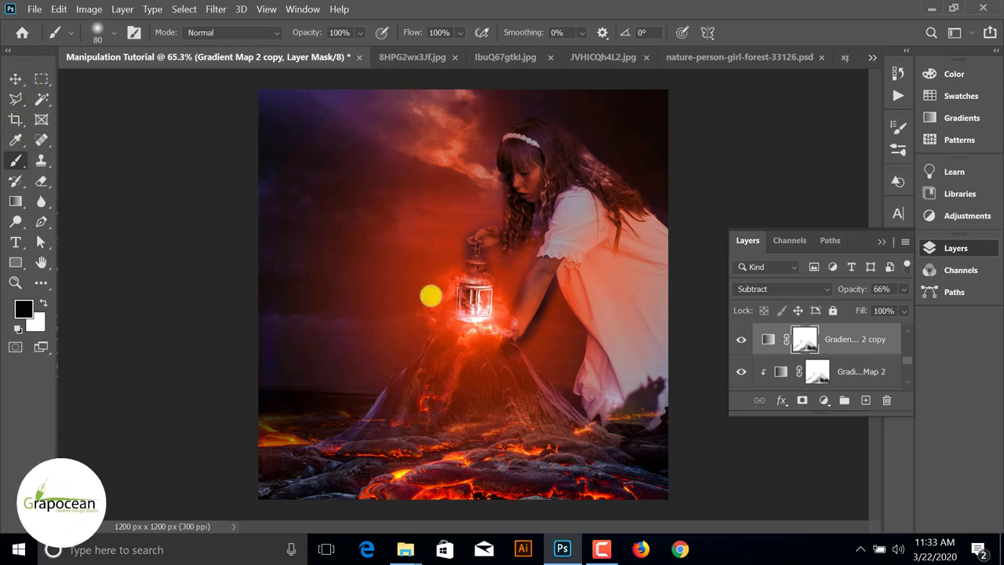
{"action": "key", "text": "bracketright"}
{"action": "key", "text": "bracketright"}
{"action": "key", "text": "bracketright"}
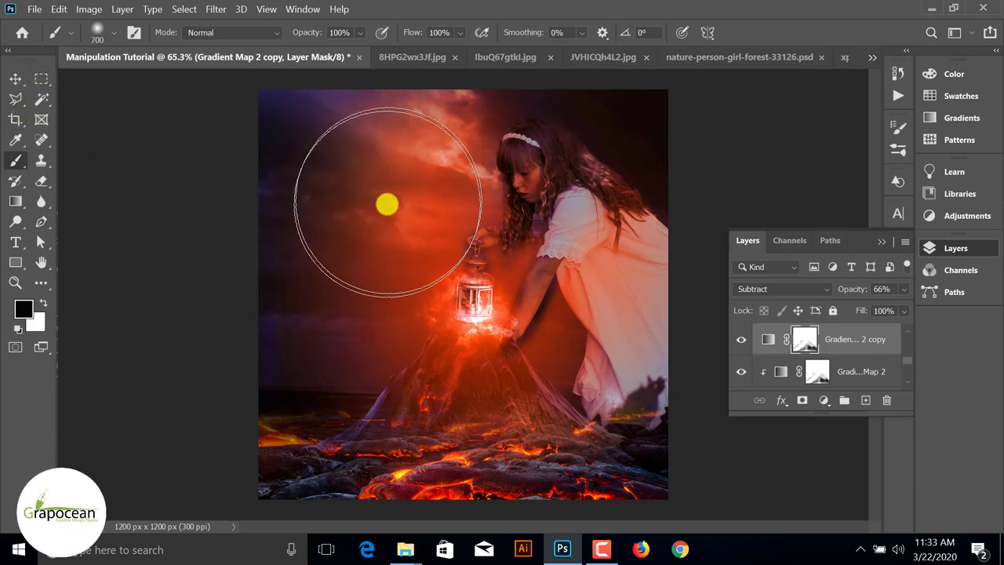
{"action": "mouse_move", "coordinate": [318, 298]}
{"action": "left_mouse_down"}
{"action": "mouse_move", "coordinate": [282, 141]}
{"action": "mouse_move", "coordinate": [375, 362]}
{"action": "mouse_move", "coordinate": [498, 387]}
{"action": "mouse_move", "coordinate": [525, 432]}
{"action": "mouse_move", "coordinate": [443, 338]}
{"action": "mouse_move", "coordinate": [398, 369]}
{"action": "mouse_move", "coordinate": [542, 293]}
{"action": "mouse_move", "coordinate": [605, 291]}
{"action": "mouse_move", "coordinate": [633, 439]}
{"action": "left_mouse_up"}
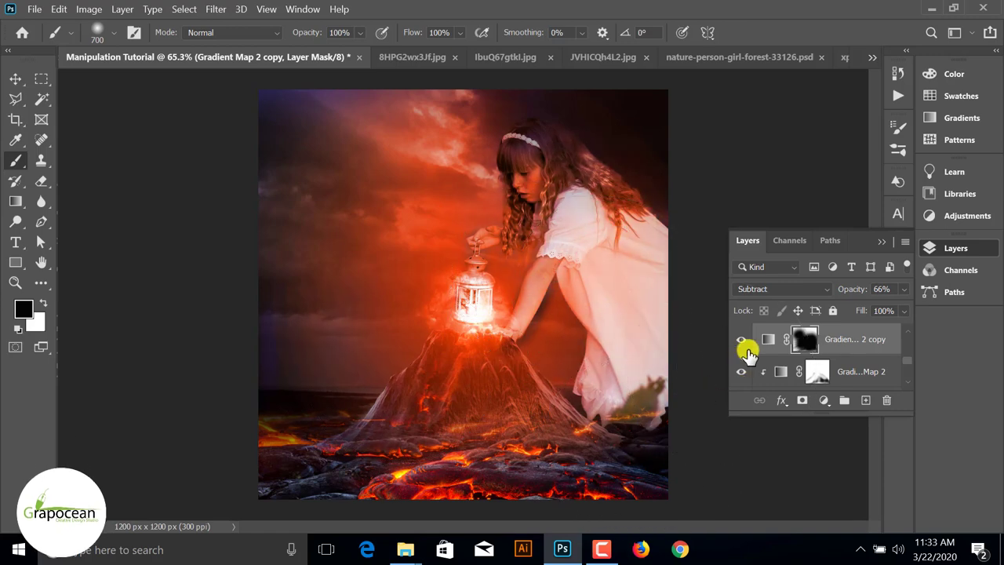
{"action": "left_click", "coordinate": [816, 371]}
{"action": "mouse_move", "coordinate": [544, 318]}
{"action": "left_mouse_down"}
{"action": "mouse_move", "coordinate": [486, 354]}
{"action": "mouse_move", "coordinate": [455, 265]}
{"action": "mouse_move", "coordinate": [491, 153]}
{"action": "mouse_move", "coordinate": [578, 265]}
{"action": "left_mouse_up"}
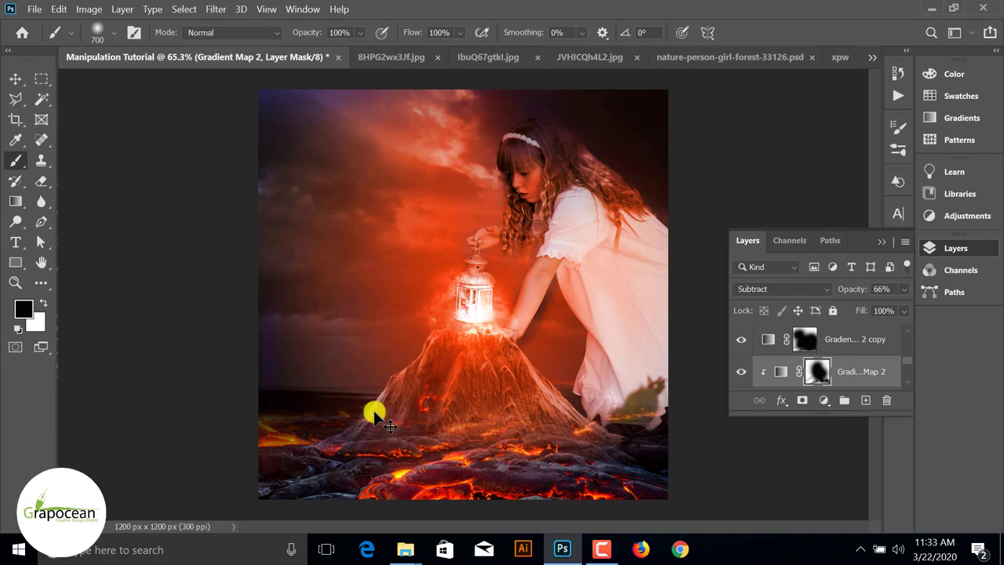
Step: Undo the recent mask edits and compare the scene with and without the gradient map copies
{"action": "key", "text": "ctrl+z"}
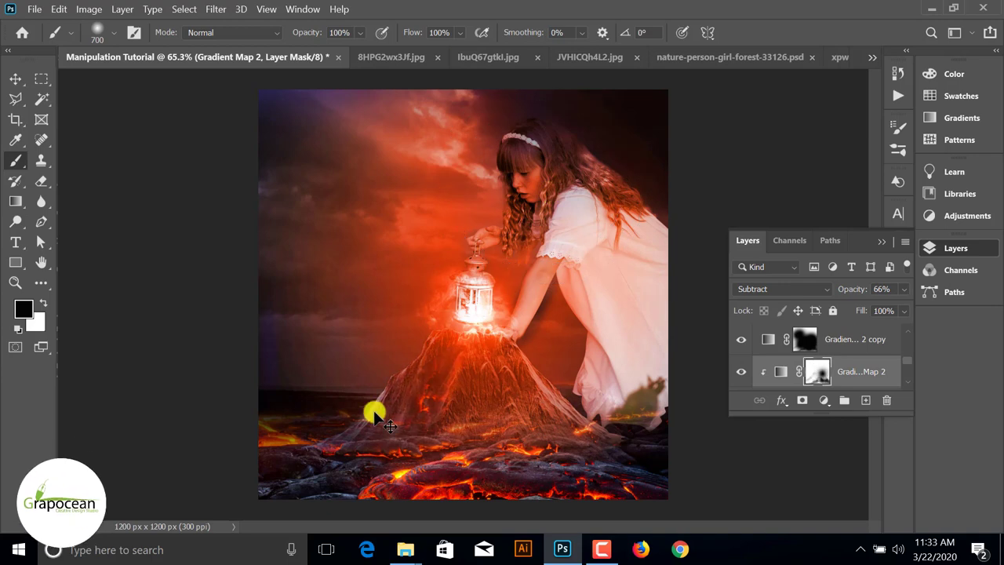
{"action": "key", "text": "ctrl+z"}
{"action": "key", "text": "ctrl+z"}
{"action": "key", "text": "ctrl+z"}
{"action": "key", "text": "ctrl+z"}
{"action": "key", "text": "ctrl+z"}
{"action": "key", "text": "ctrl+z"}
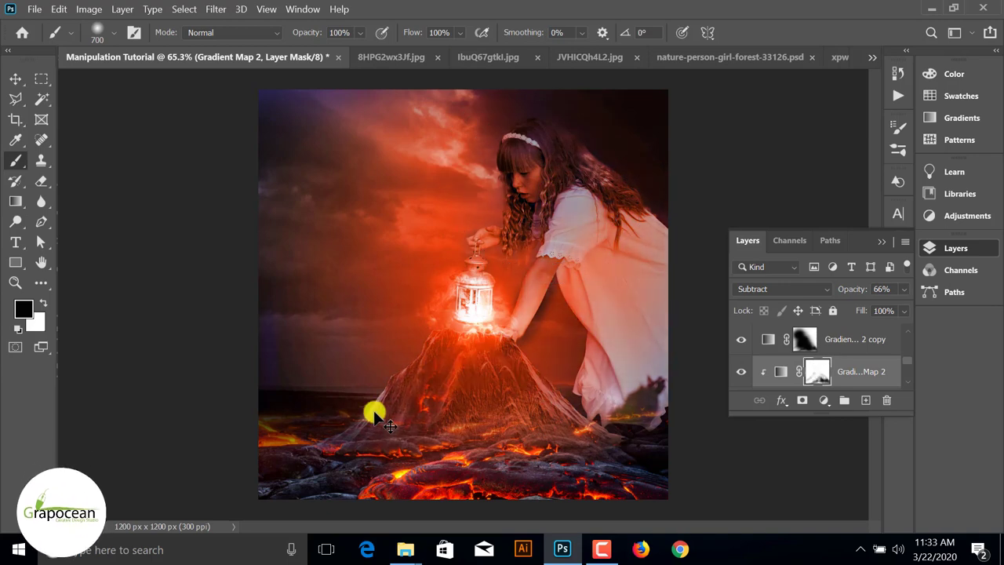
{"action": "key", "text": "ctrl+z"}
{"action": "key", "text": "ctrl+z"}
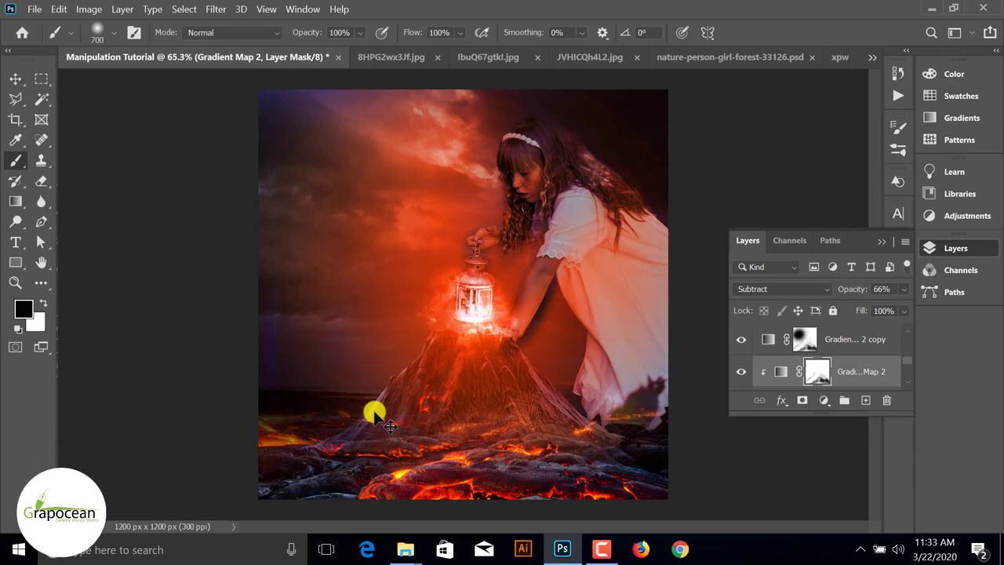
{"action": "key", "text": "ctrl+z"}
{"action": "key", "text": "ctrl+z"}
{"action": "key", "text": "ctrl+z"}
{"action": "key", "text": "ctrl+z"}
{"action": "key", "text": "ctrl+z"}
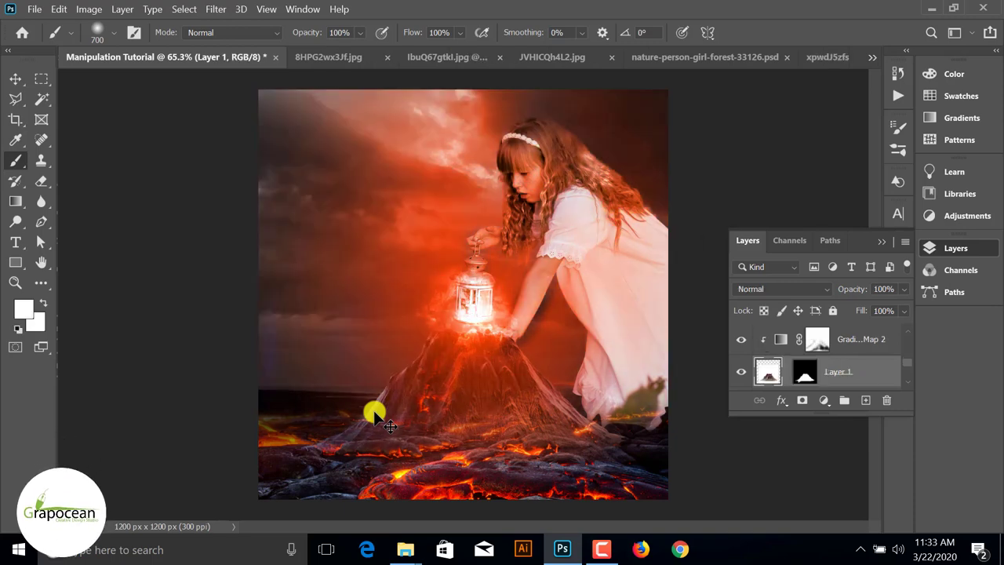
{"action": "left_click", "coordinate": [740, 340]}
{"action": "left_click", "coordinate": [740, 340]}
{"action": "key", "text": "ctrl+shift+z"}
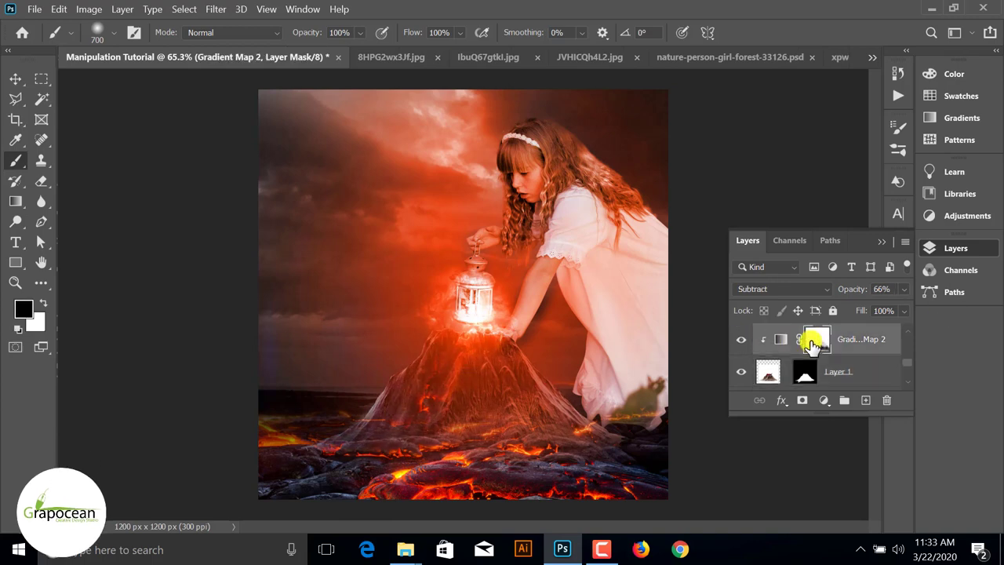
{"action": "key", "text": "ctrl+shift+z"}
{"action": "key", "text": "ctrl+shift+z"}
{"action": "key", "text": "ctrl+shift+z"}
{"action": "key", "text": "ctrl+z"}
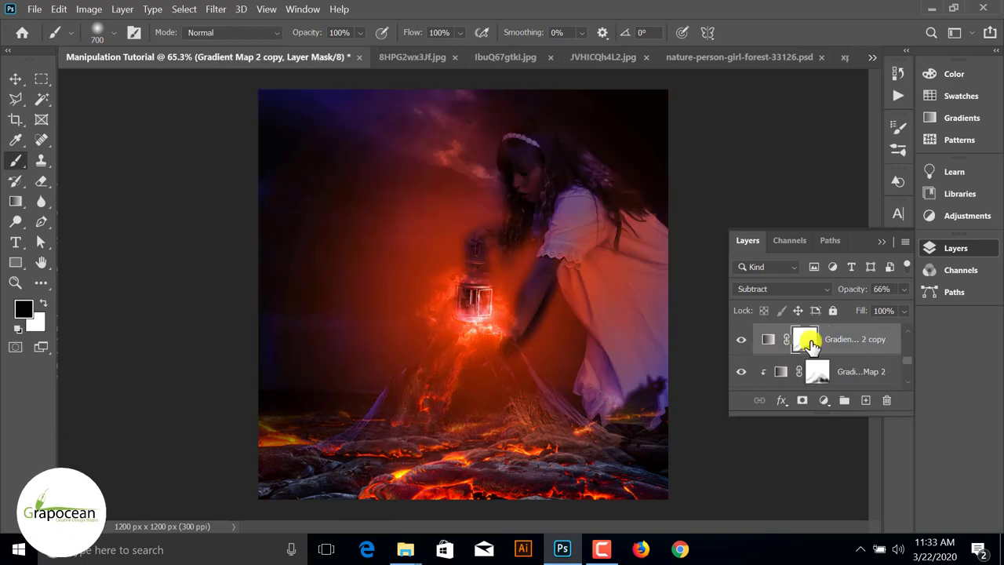
{"action": "key", "text": "ctrl+z"}
Step: Restore the Gradient Map 2 copy layer and view it at actual size with a smaller brush
{"action": "left_click", "coordinate": [775, 342]}
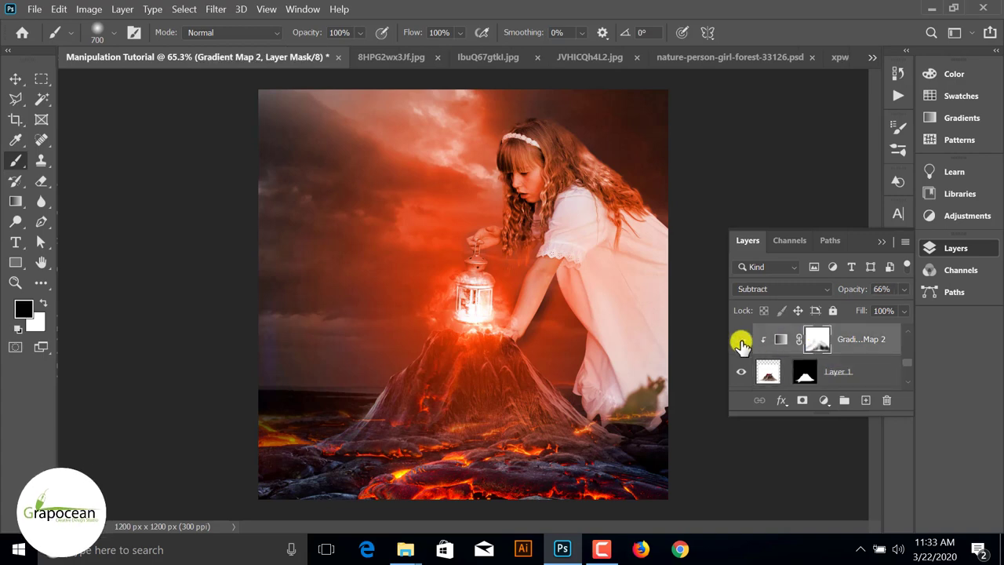
{"action": "left_click", "coordinate": [740, 340]}
{"action": "left_click", "coordinate": [739, 339]}
{"action": "key", "text": "ctrl+shift+z"}
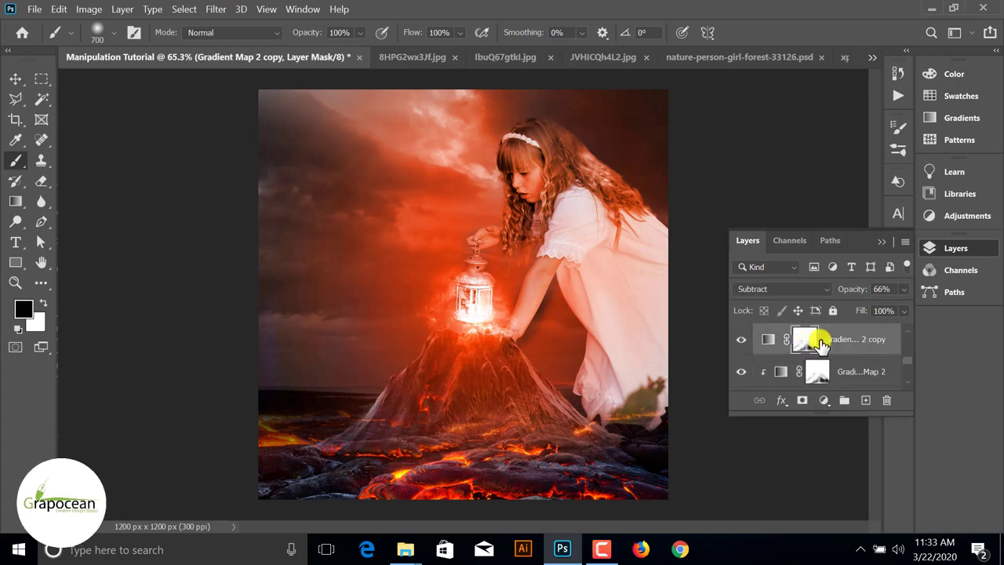
{"action": "key", "text": "ctrl+shift+z"}
{"action": "key", "text": "ctrl+1"}
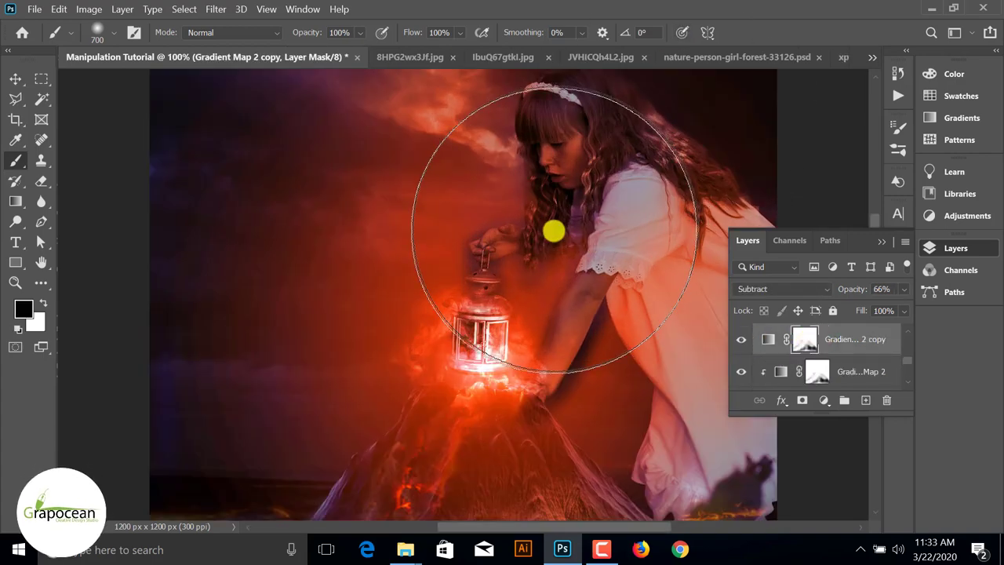
{"action": "key", "text": "bracketleft"}
{"action": "key", "text": "bracketleft"}
{"action": "key", "text": "bracketleft"}
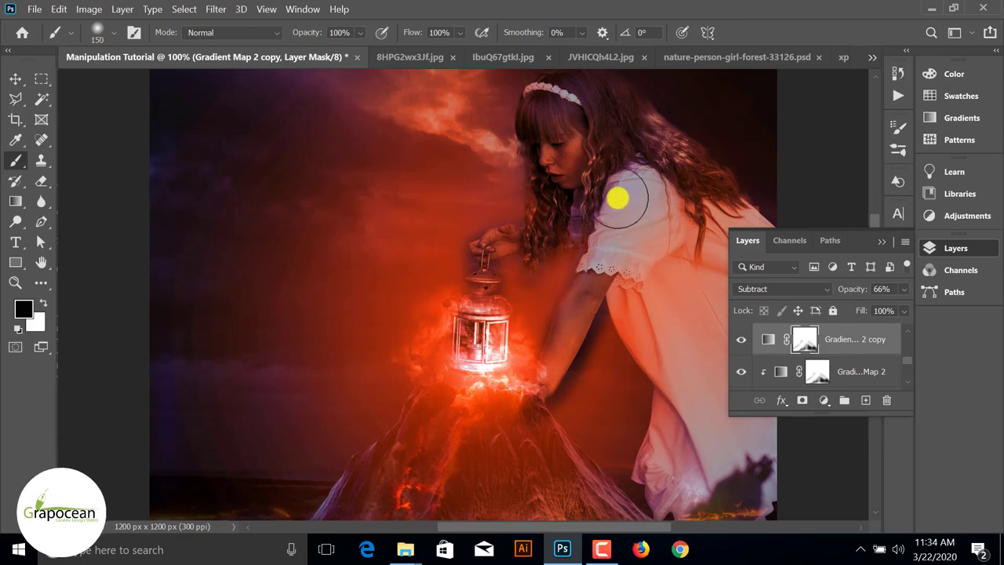
{"action": "mouse_move", "coordinate": [618, 199]}
{"action": "left_mouse_down"}
{"action": "mouse_move", "coordinate": [609, 199]}
{"action": "mouse_move", "coordinate": [555, 392]}
{"action": "left_mouse_up"}
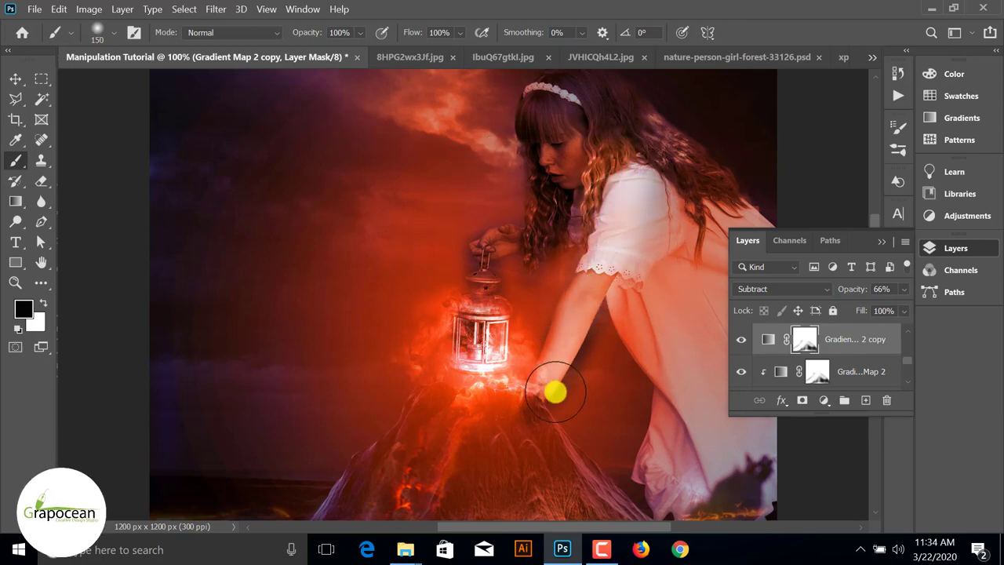
{"action": "key", "text": "ctrl+z"}
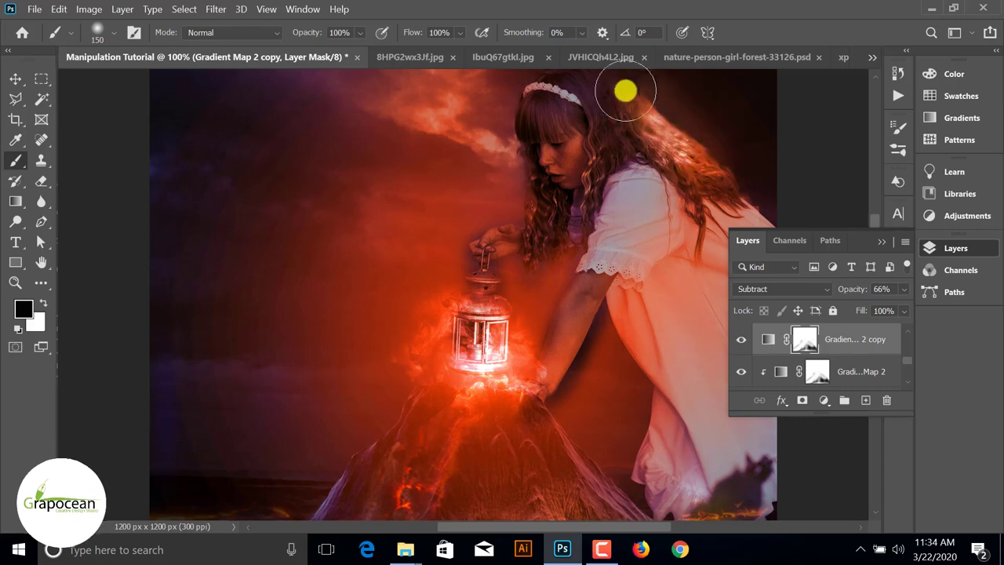
{"action": "scroll", "coordinate": [582, 217], "scroll_direction": "down", "scroll_amount": 2}
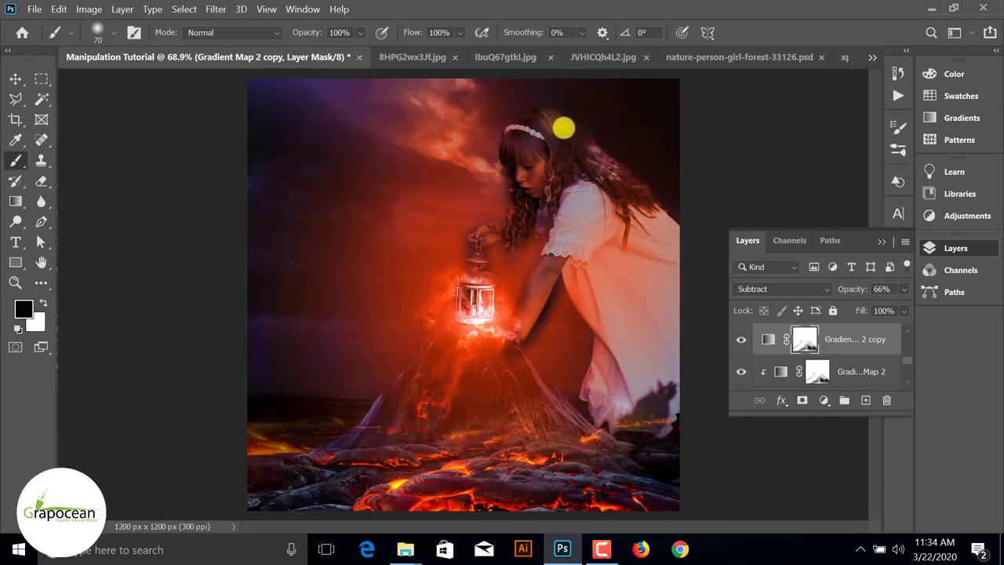
Step: Brighten the girl's hair and shoulder on the mask using 58% brush opacity
{"action": "left_click_drag", "start_coordinate": [589, 144], "coordinate": [672, 233]}
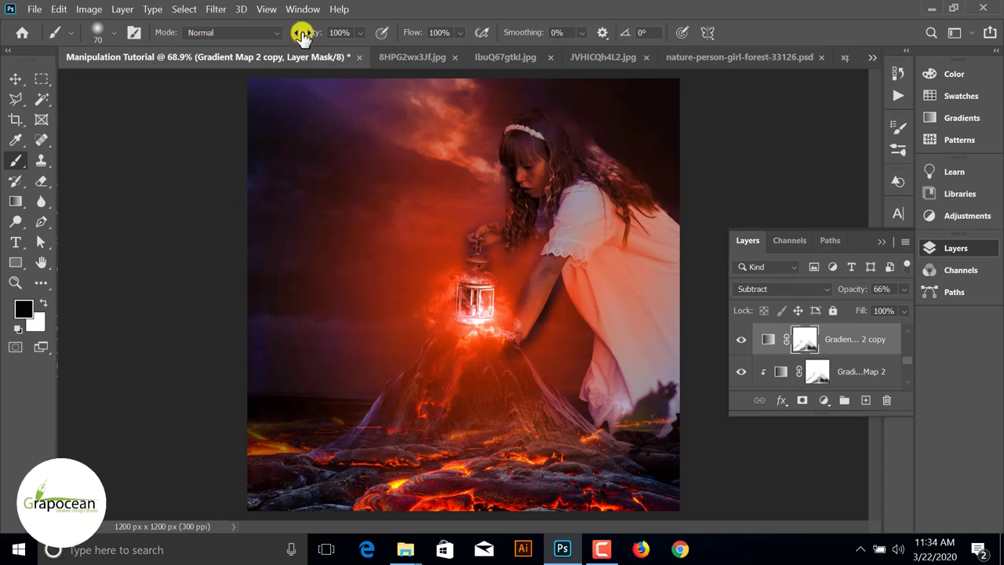
{"action": "left_click_drag", "start_coordinate": [303, 32], "coordinate": [275, 33]}
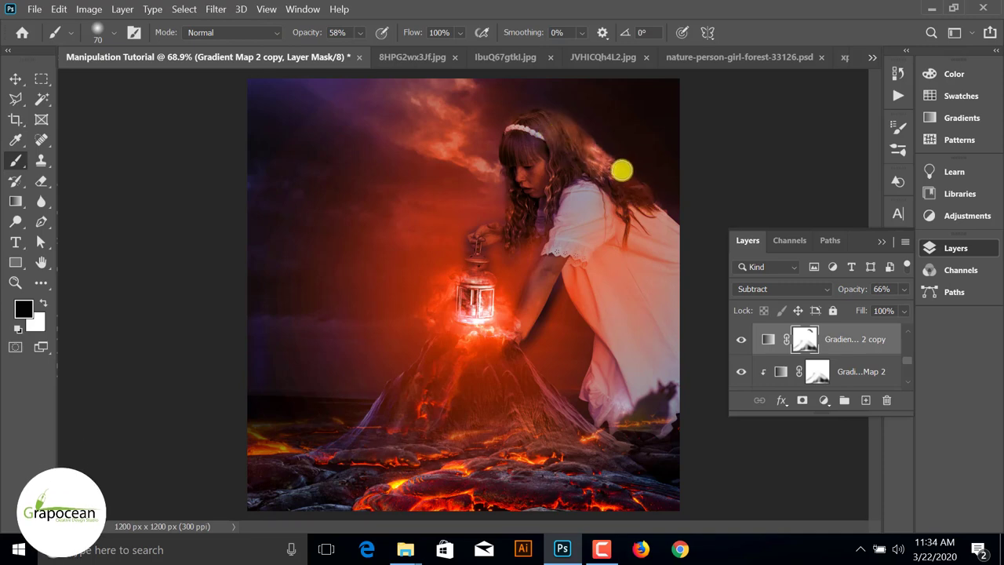
{"action": "left_click_drag", "start_coordinate": [619, 201], "coordinate": [689, 253]}
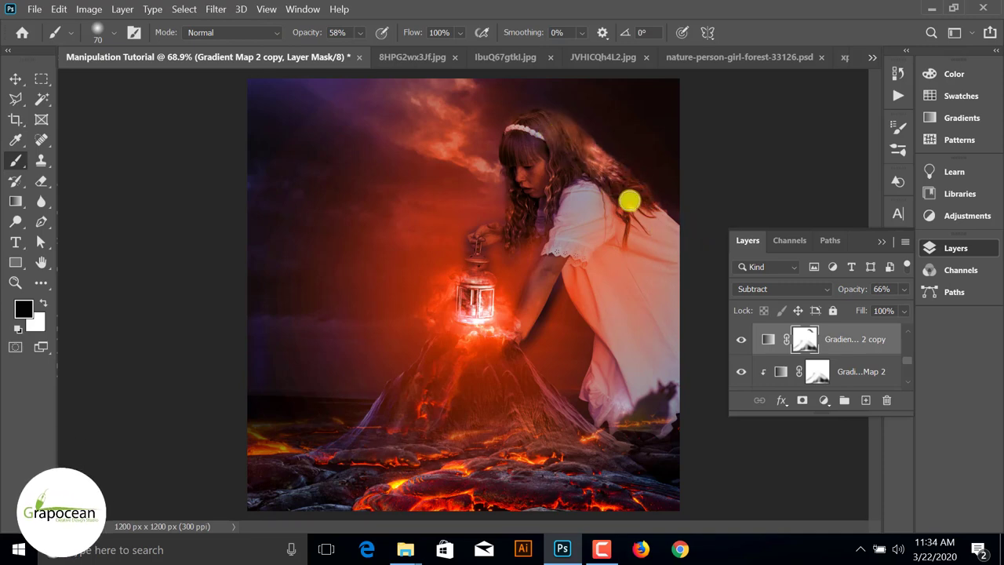
{"action": "scroll", "coordinate": [549, 177], "scroll_direction": "up", "scroll_amount": 3}
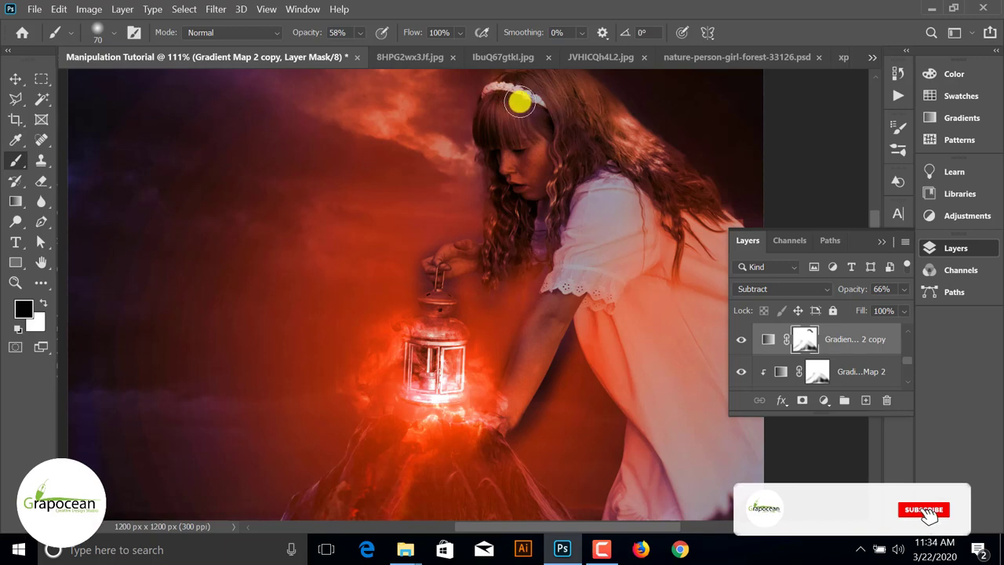
{"action": "scroll", "coordinate": [511, 206], "scroll_direction": "up", "scroll_amount": 1}
{"action": "scroll", "coordinate": [471, 307], "scroll_direction": "up", "scroll_amount": 1}
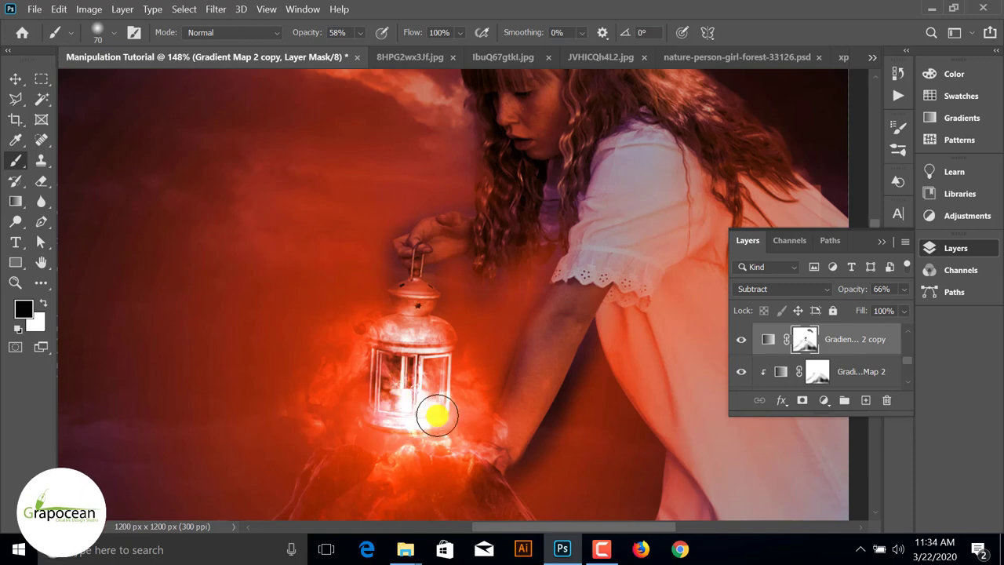
{"action": "scroll", "coordinate": [478, 436], "scroll_direction": "down", "scroll_amount": 3}
{"action": "left_click_drag", "start_coordinate": [482, 411], "coordinate": [506, 320]}
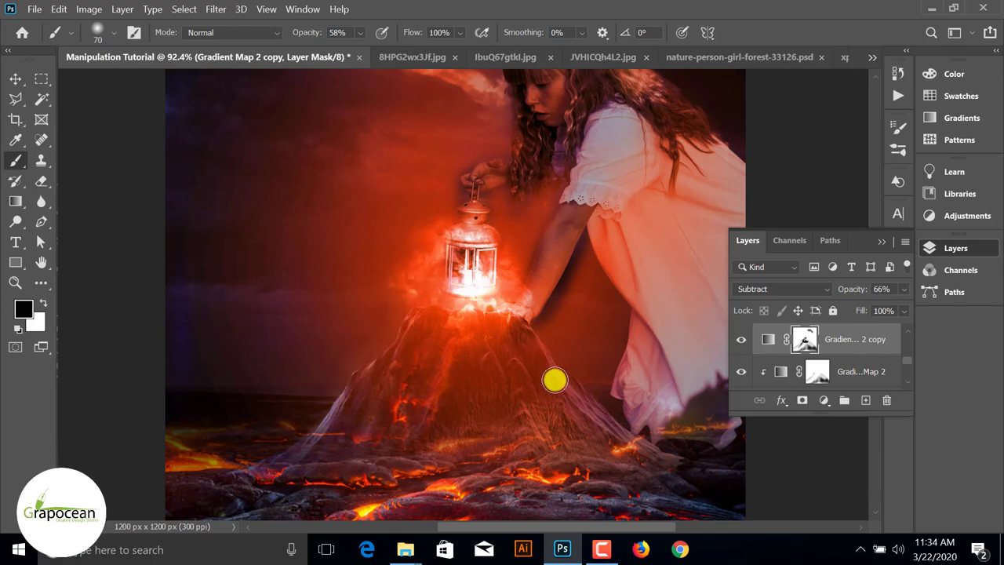
{"action": "scroll", "coordinate": [544, 420], "scroll_direction": "down", "scroll_amount": 3}
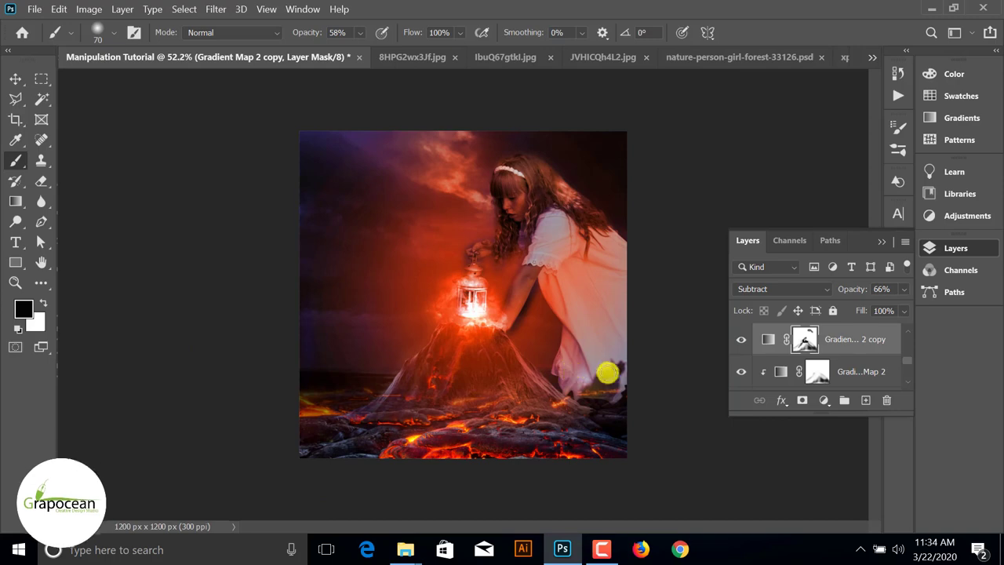
{"action": "left_click", "coordinate": [780, 289]}
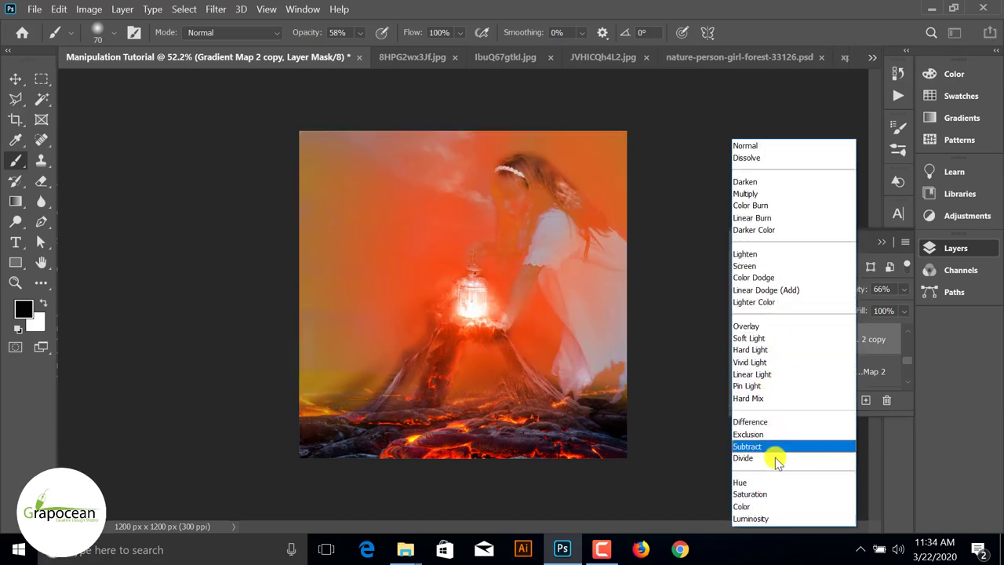
{"action": "left_click", "coordinate": [772, 446]}
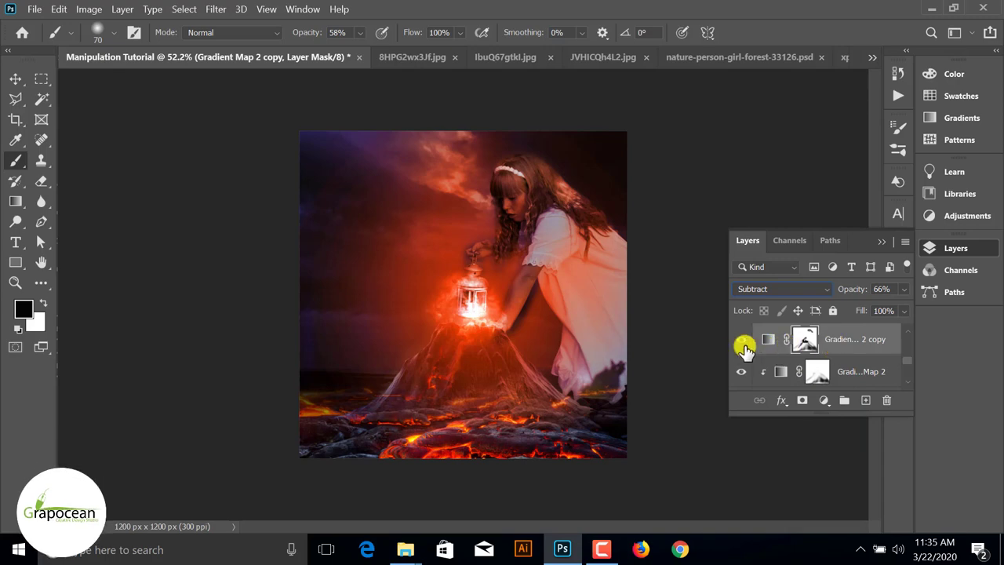
{"action": "left_click", "coordinate": [740, 339]}
{"action": "left_click", "coordinate": [740, 339]}
{"action": "right_click", "coordinate": [841, 339]}
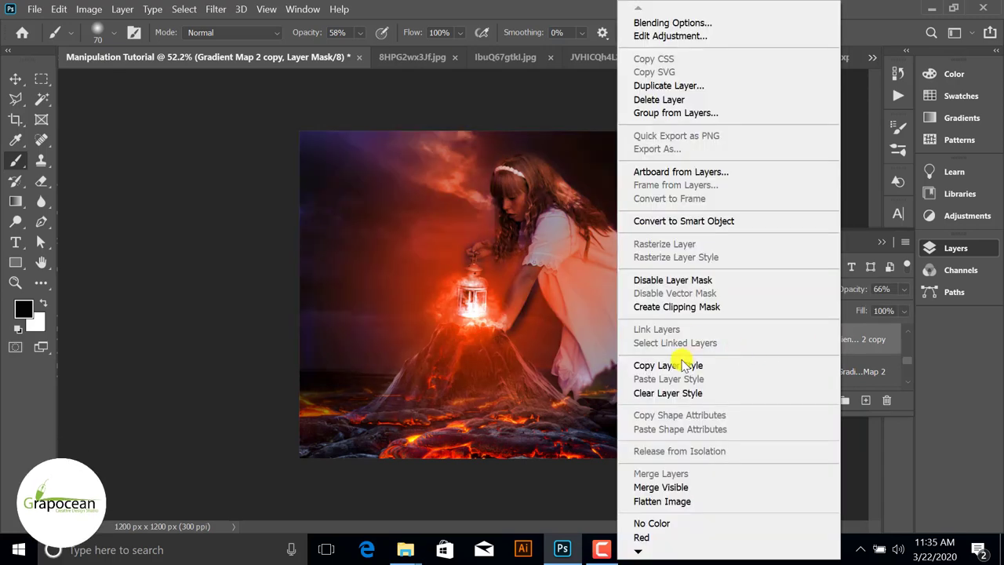
{"action": "left_click", "coordinate": [698, 310]}
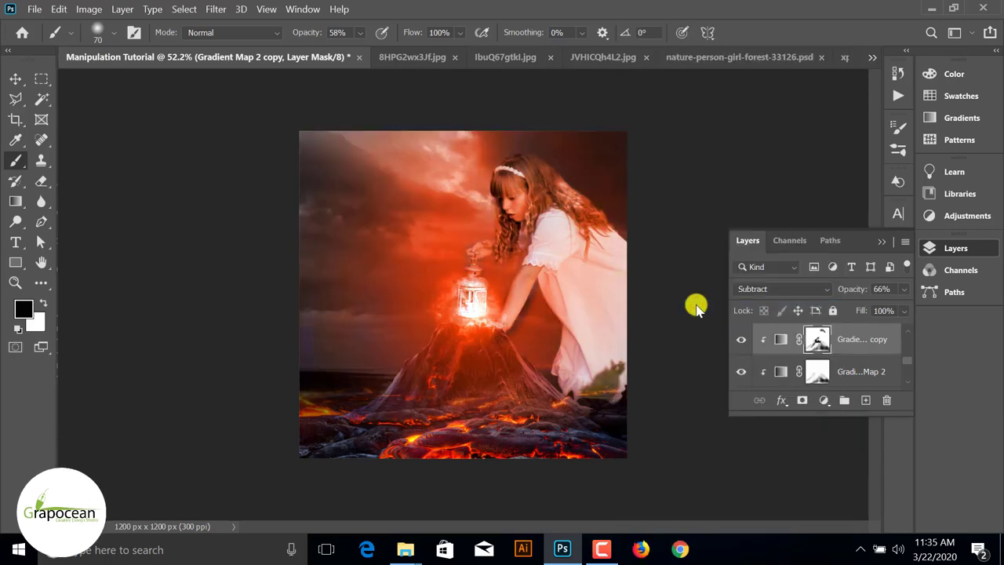
{"action": "key", "text": "ctrl+alt+g"}
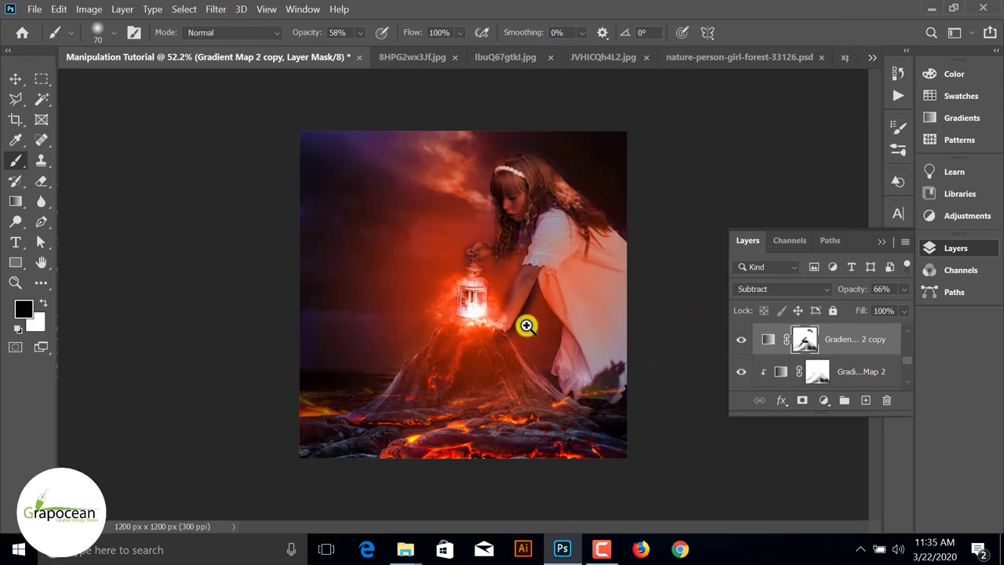
{"action": "left_click", "coordinate": [526, 324]}
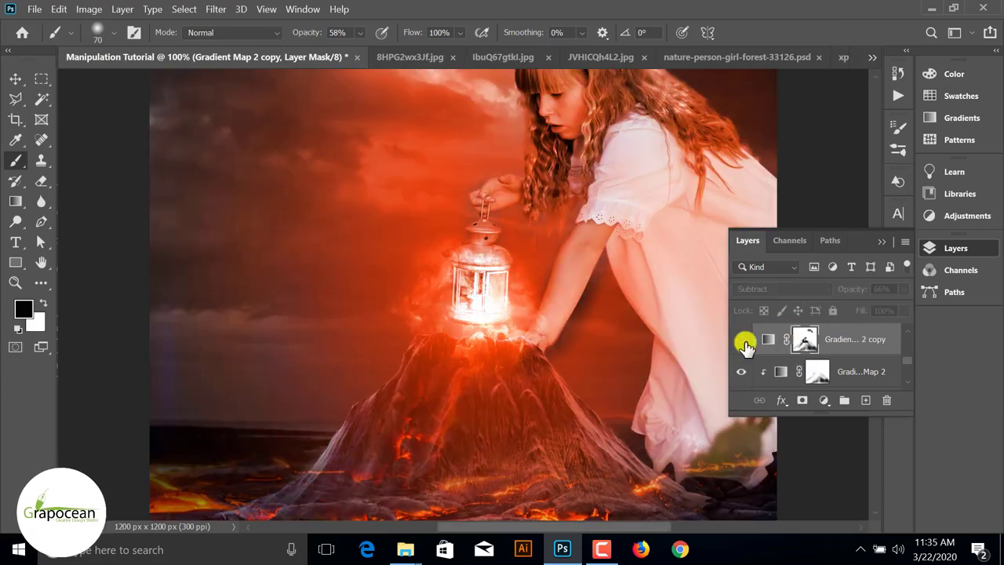
{"action": "left_click", "coordinate": [740, 340]}
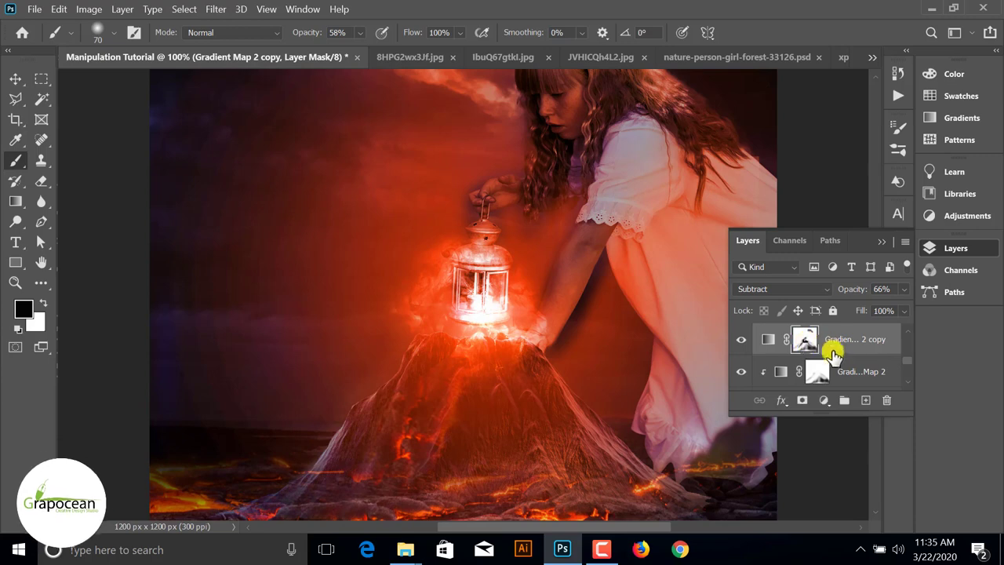
{"action": "left_click", "coordinate": [807, 375]}
{"action": "left_click", "coordinate": [741, 372]}
{"action": "left_click", "coordinate": [741, 372]}
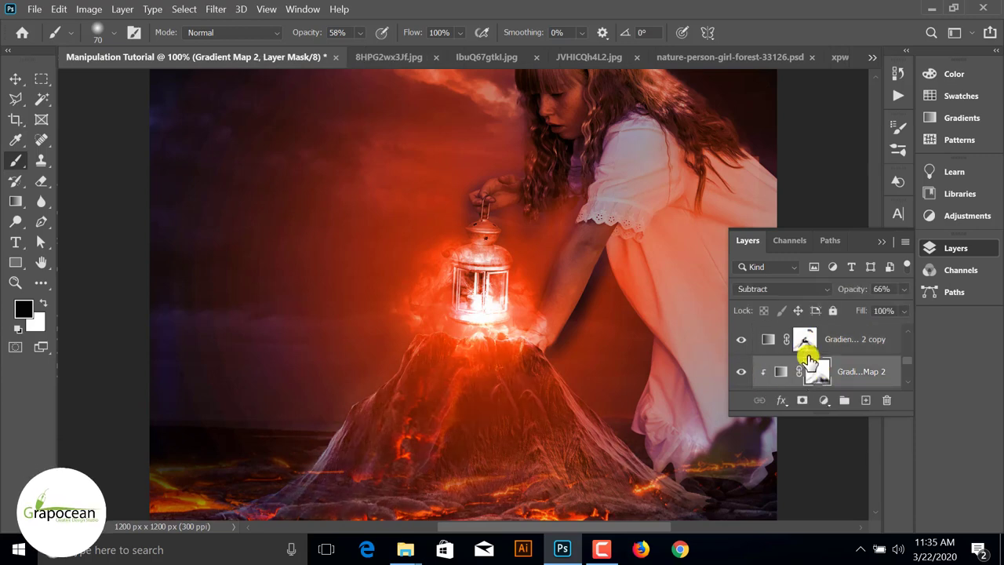
{"action": "scroll", "coordinate": [780, 377], "scroll_direction": "up", "scroll_amount": 1}
{"action": "left_click", "coordinate": [772, 375]}
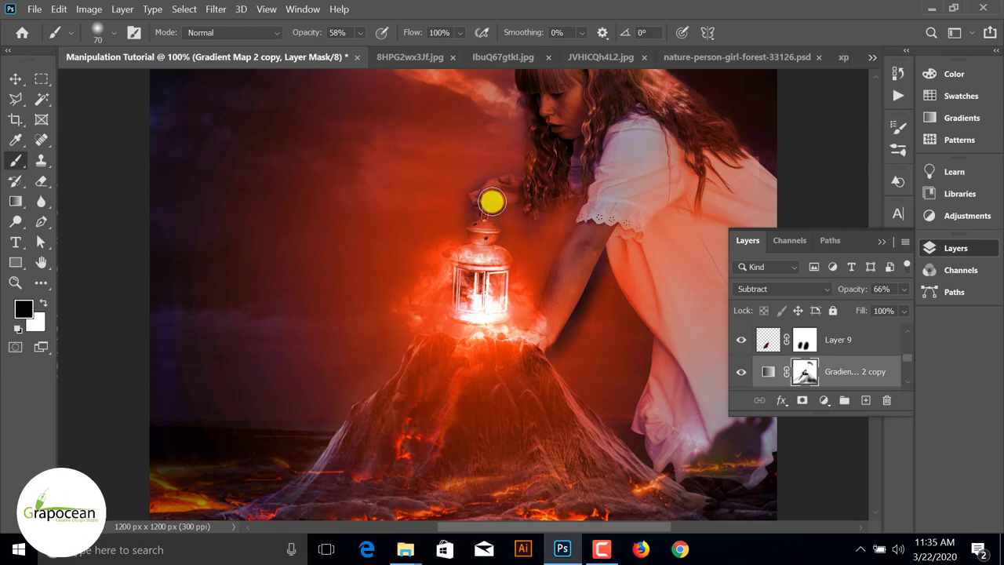
Step: Paint white over the girl's dress and sleeve on the Gradient Map 2 copy mask at brush size 80
{"action": "key", "text": "bracketleft"}
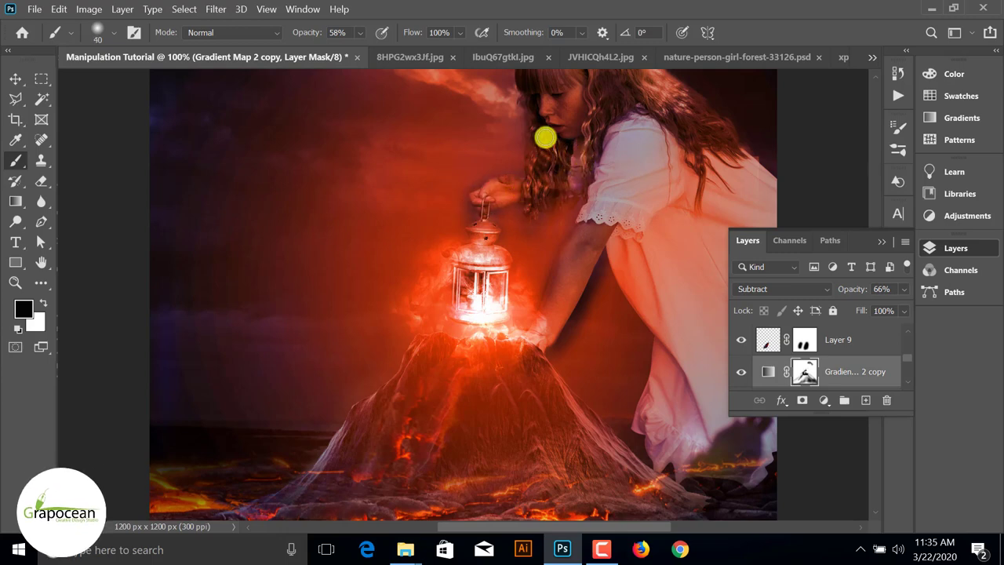
{"action": "scroll", "coordinate": [567, 175], "scroll_direction": "up", "scroll_amount": 3}
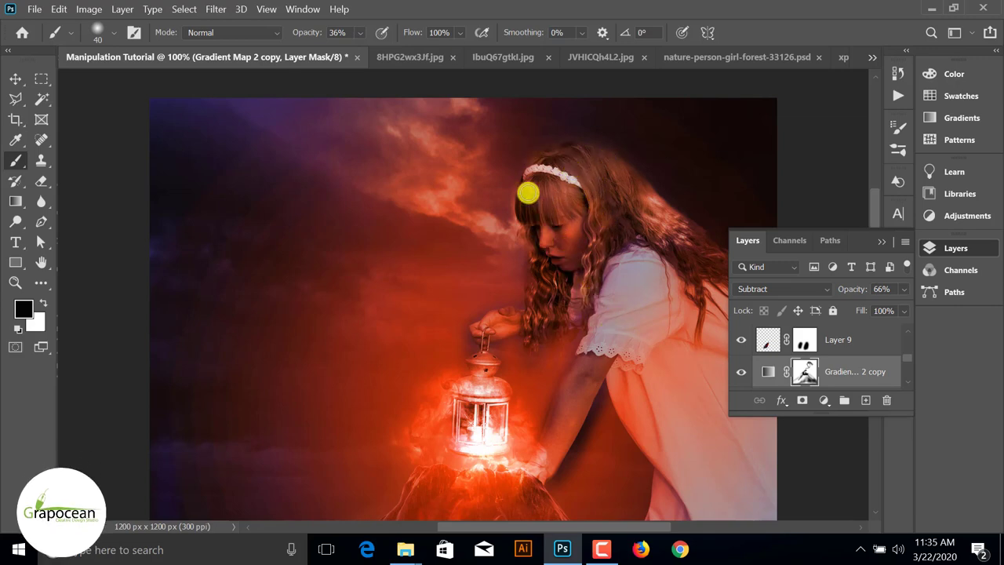
{"action": "scroll", "coordinate": [577, 288], "scroll_direction": "down", "scroll_amount": 1}
{"action": "scroll", "coordinate": [549, 287], "scroll_direction": "up", "scroll_amount": 2}
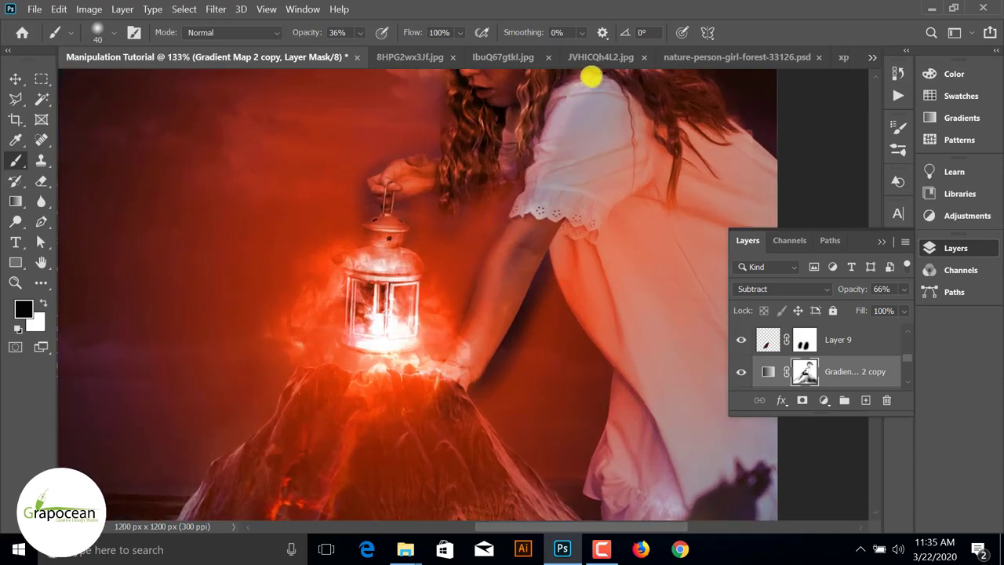
{"action": "scroll", "coordinate": [549, 236], "scroll_direction": "up", "scroll_amount": 3}
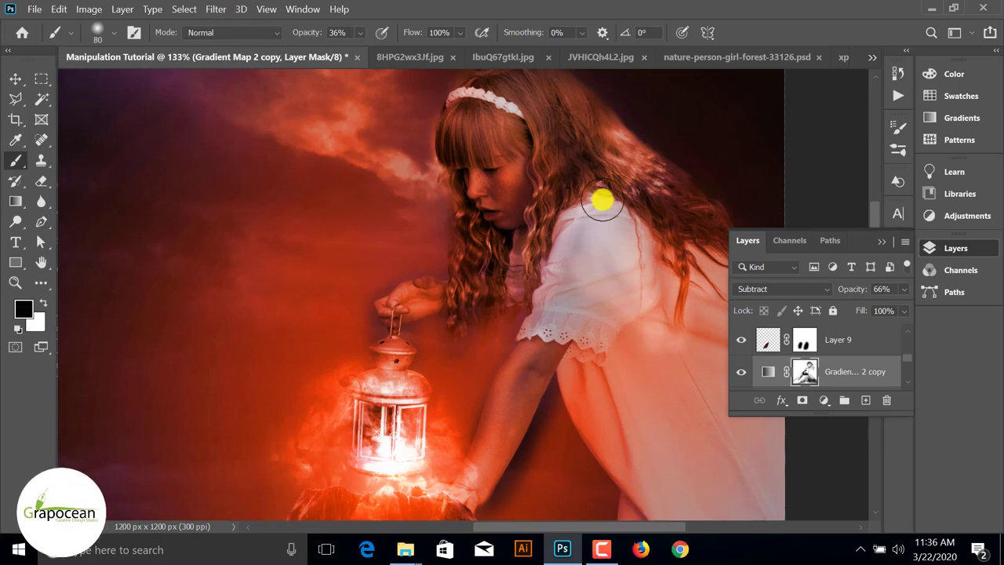
{"action": "key", "text": "bracketright"}
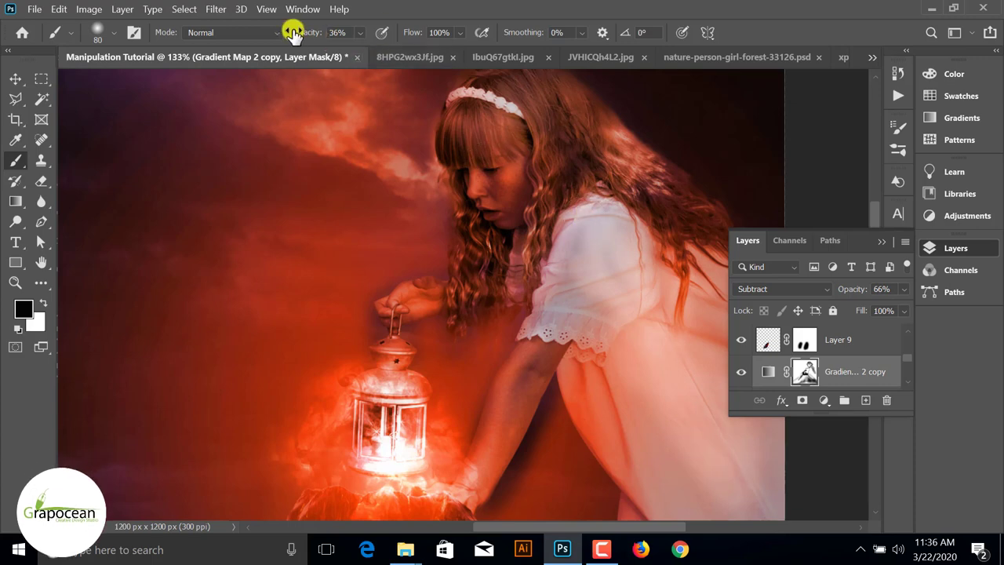
{"action": "mouse_move", "coordinate": [578, 270]}
{"action": "left_mouse_down"}
{"action": "mouse_move", "coordinate": [560, 309]}
{"action": "mouse_move", "coordinate": [588, 243]}
{"action": "mouse_move", "coordinate": [686, 381]}
{"action": "mouse_move", "coordinate": [522, 314]}
{"action": "left_mouse_up"}
{"action": "scroll", "coordinate": [521, 313], "scroll_direction": "down", "scroll_amount": 3}
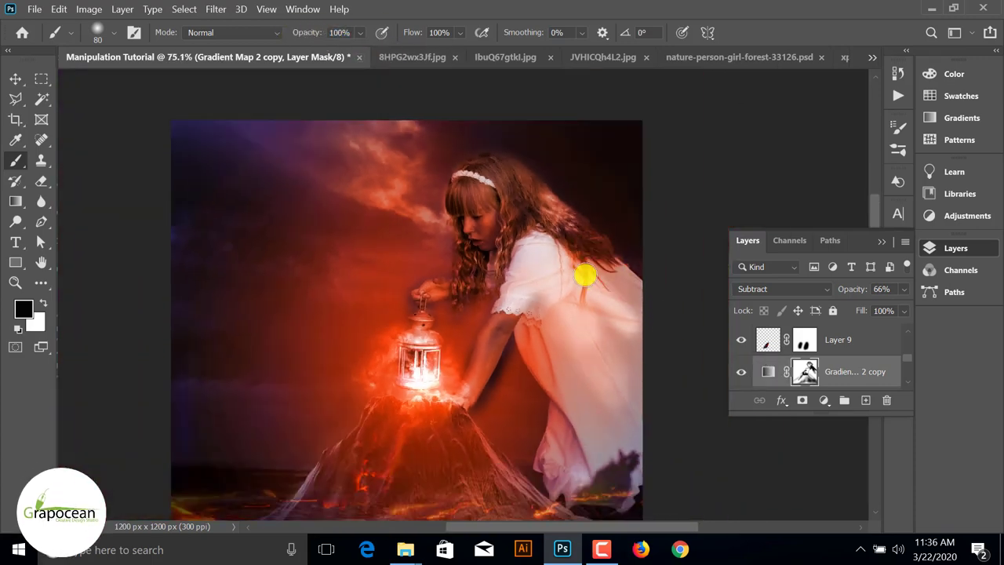
{"action": "mouse_move", "coordinate": [585, 275]}
{"action": "left_mouse_down"}
{"action": "mouse_move", "coordinate": [573, 318]}
{"action": "mouse_move", "coordinate": [603, 312]}
{"action": "mouse_move", "coordinate": [634, 322]}
{"action": "mouse_move", "coordinate": [603, 450]}
{"action": "mouse_move", "coordinate": [568, 426]}
{"action": "left_mouse_up"}
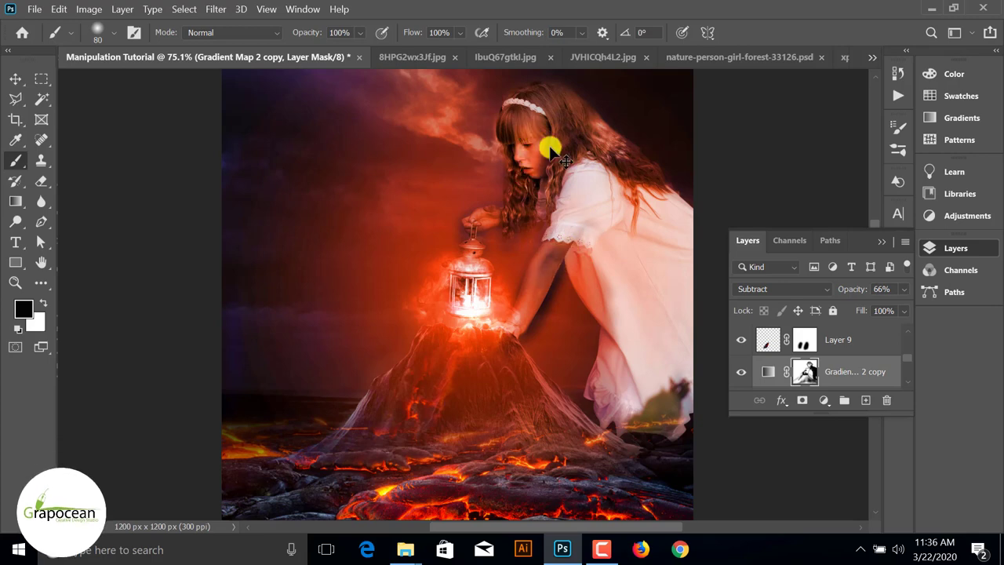
Step: Lower the brush opacity to 6%
{"action": "type", "text": "6"}
{"action": "key", "text": "Return"}
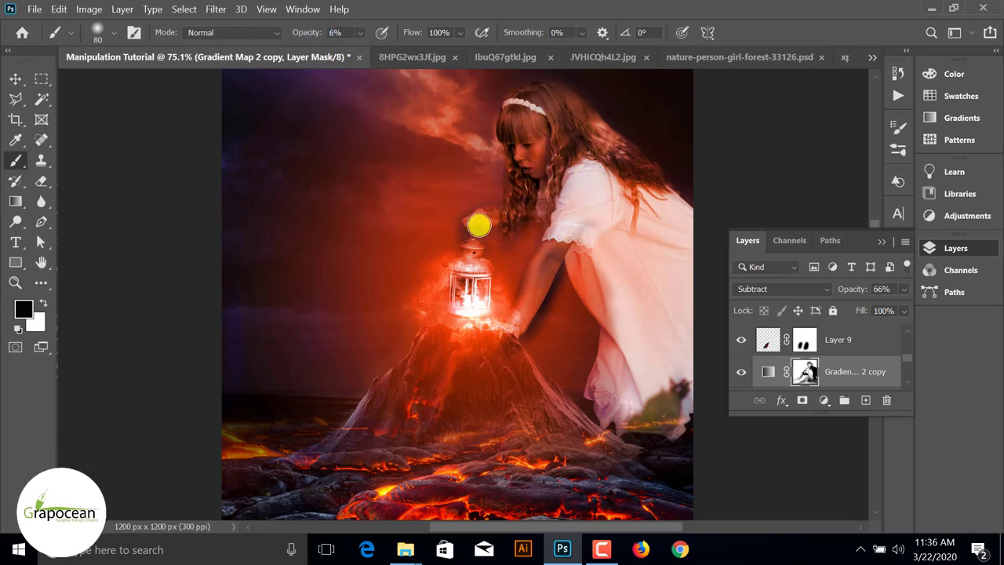
{"action": "scroll", "coordinate": [495, 384], "scroll_direction": "down", "scroll_amount": 3}
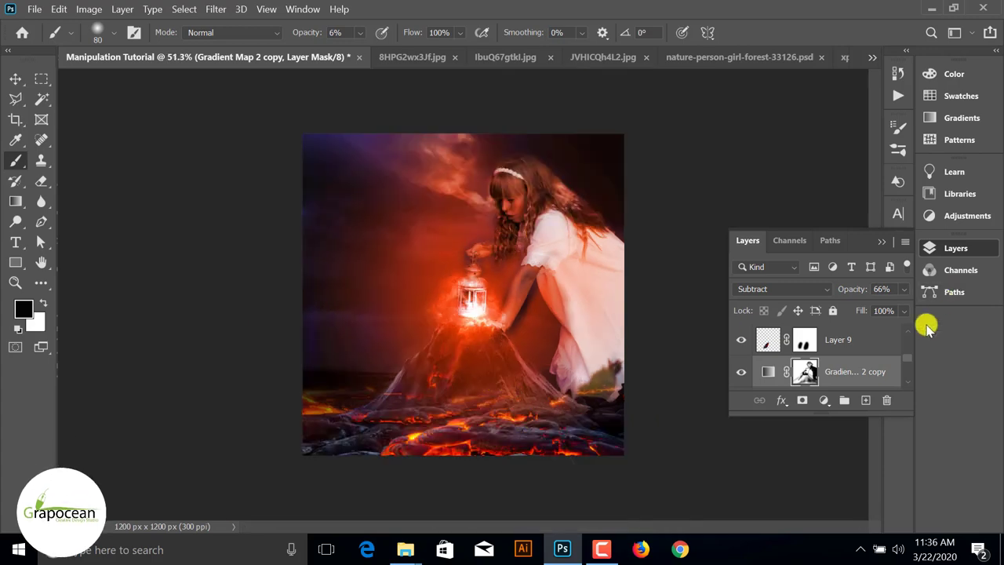
Step: Delete the Gradient Map 2 copy layer and toggle the girl layer to compare
{"action": "key", "text": "Delete"}
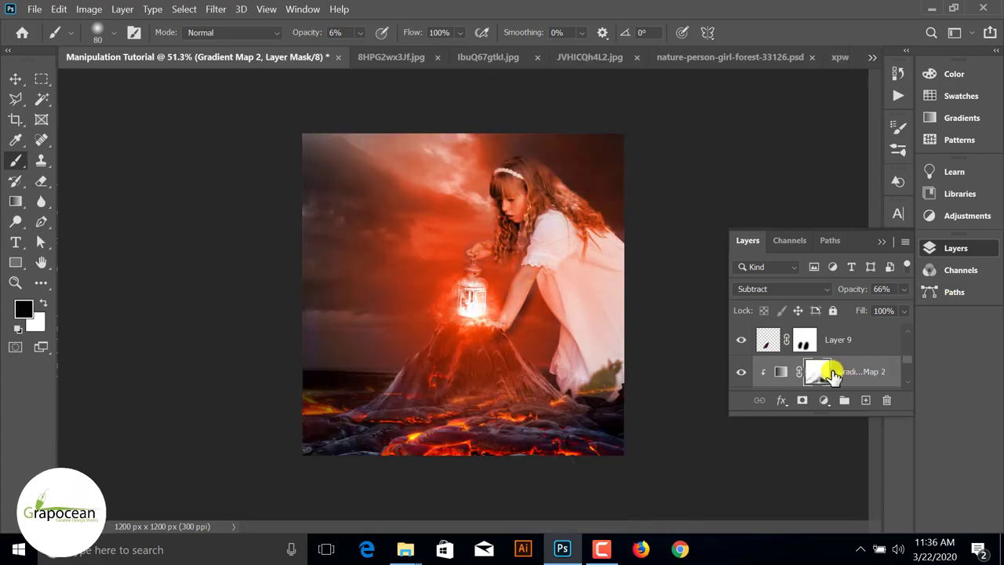
{"action": "scroll", "coordinate": [657, 287], "scroll_direction": "up", "scroll_amount": 3}
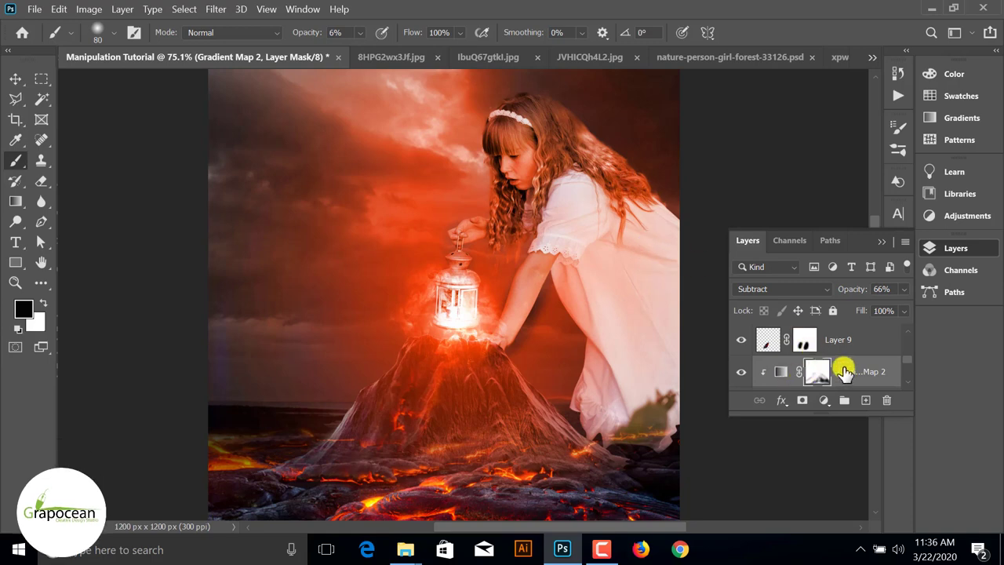
{"action": "scroll", "coordinate": [844, 372], "scroll_direction": "down", "scroll_amount": 5}
{"action": "left_click", "coordinate": [741, 372]}
{"action": "left_click", "coordinate": [741, 372]}
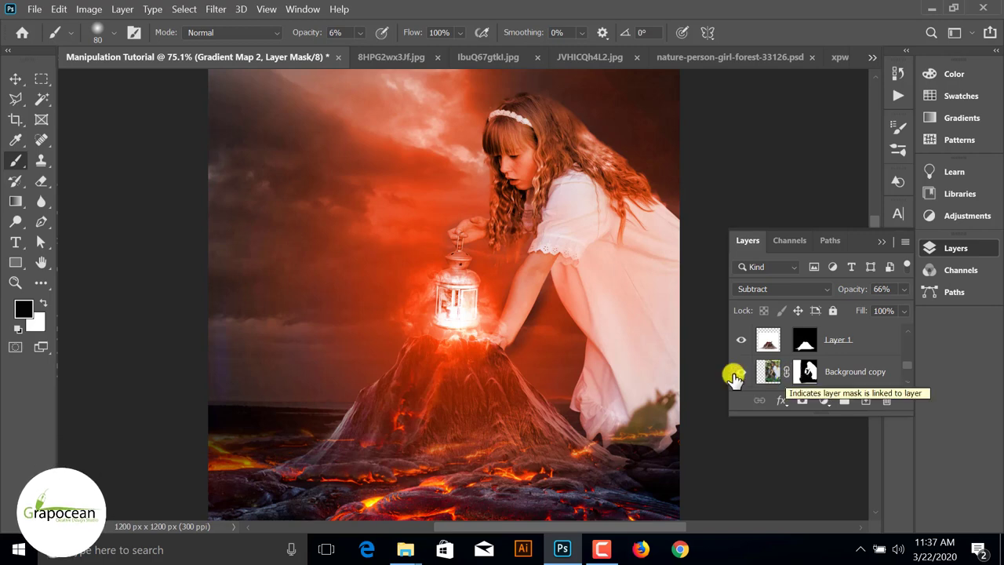
{"action": "left_click", "coordinate": [741, 372]}
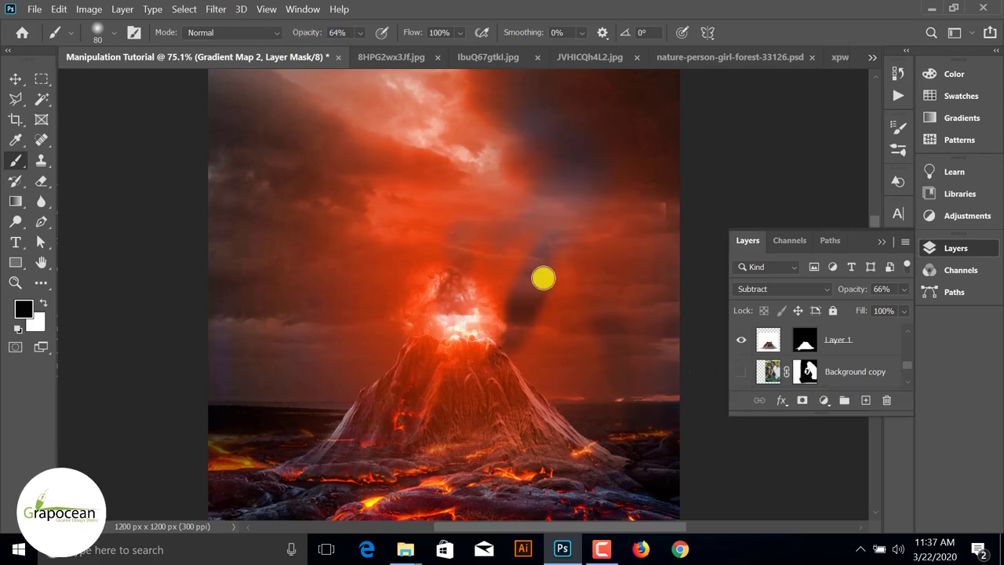
{"action": "left_click_drag", "start_coordinate": [320, 35], "coordinate": [616, 200]}
{"action": "scroll", "coordinate": [800, 363], "scroll_direction": "down", "scroll_amount": 1}
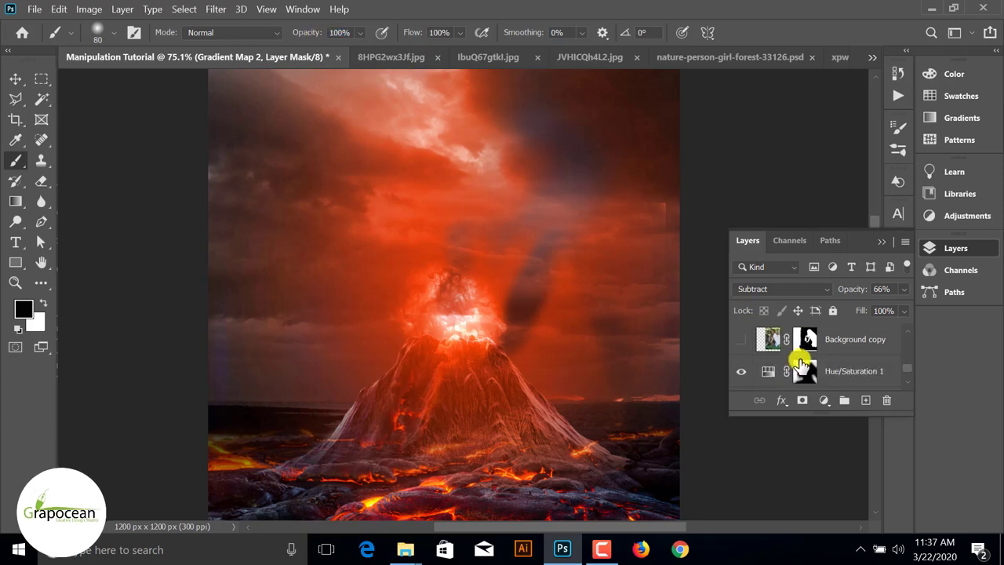
{"action": "scroll", "coordinate": [800, 362], "scroll_direction": "up", "scroll_amount": 1}
{"action": "left_click", "coordinate": [741, 372]}
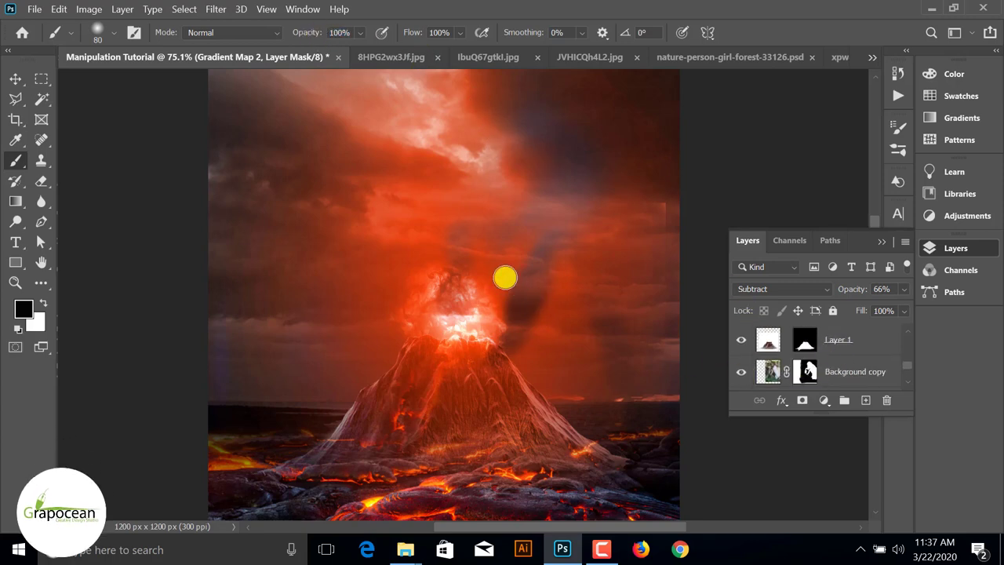
{"action": "left_click", "coordinate": [741, 371]}
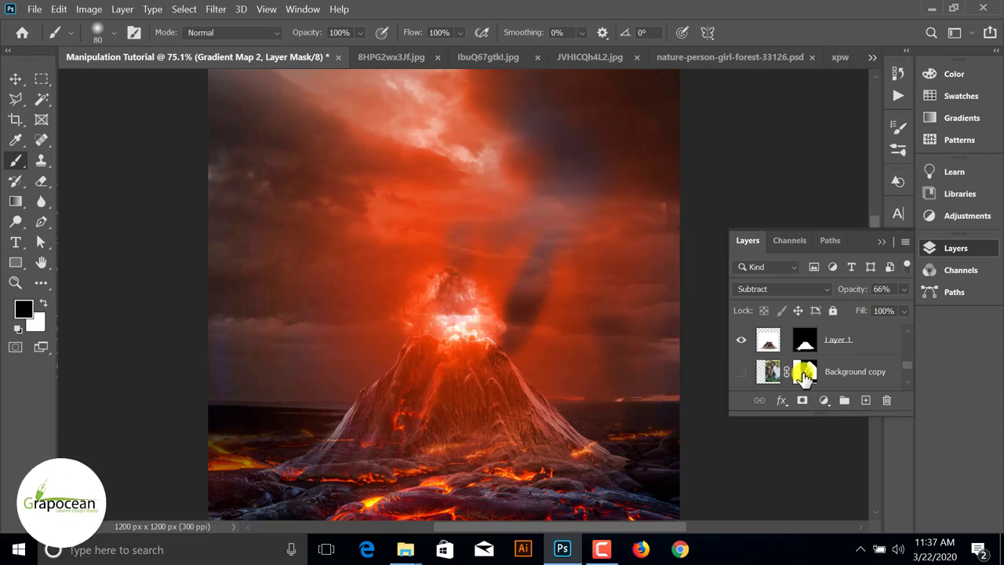
{"action": "scroll", "coordinate": [802, 369], "scroll_direction": "up", "scroll_amount": 2}
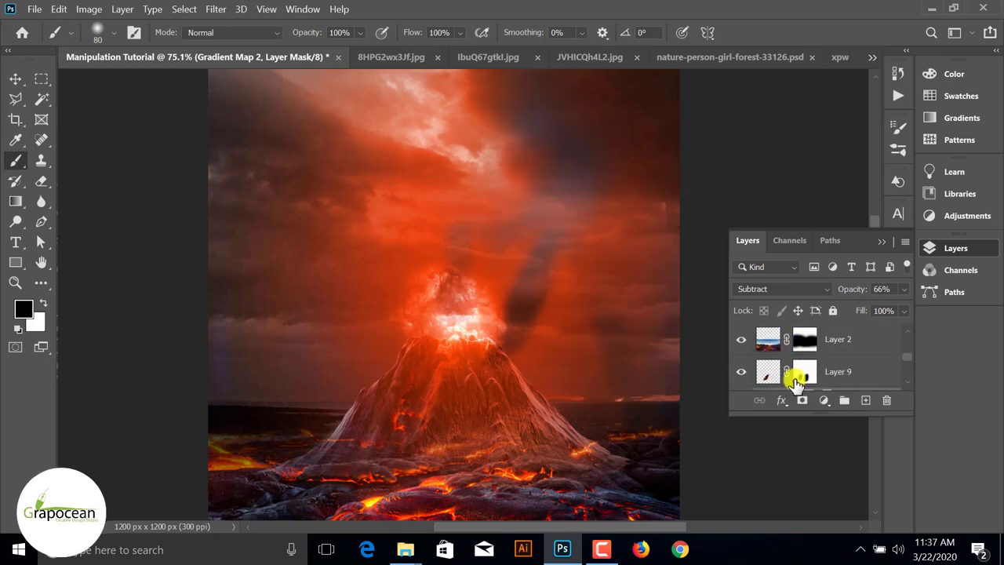
Step: Inspect the layer masks of Layer 9, Layer 7 and Layer 4
{"action": "left_click", "coordinate": [805, 372]}
{"action": "scroll", "coordinate": [829, 374], "scroll_direction": "down", "scroll_amount": 2}
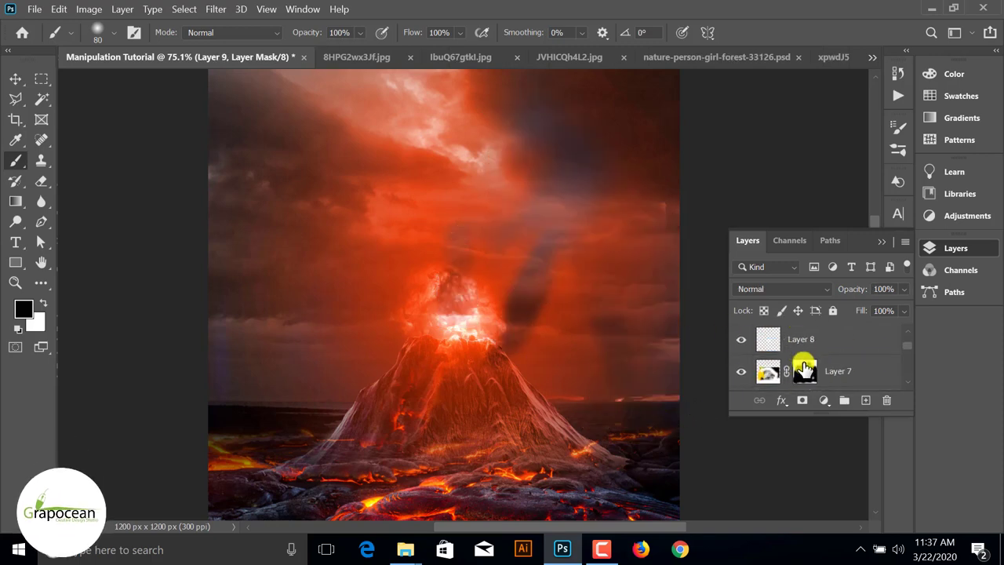
{"action": "left_click", "coordinate": [806, 369]}
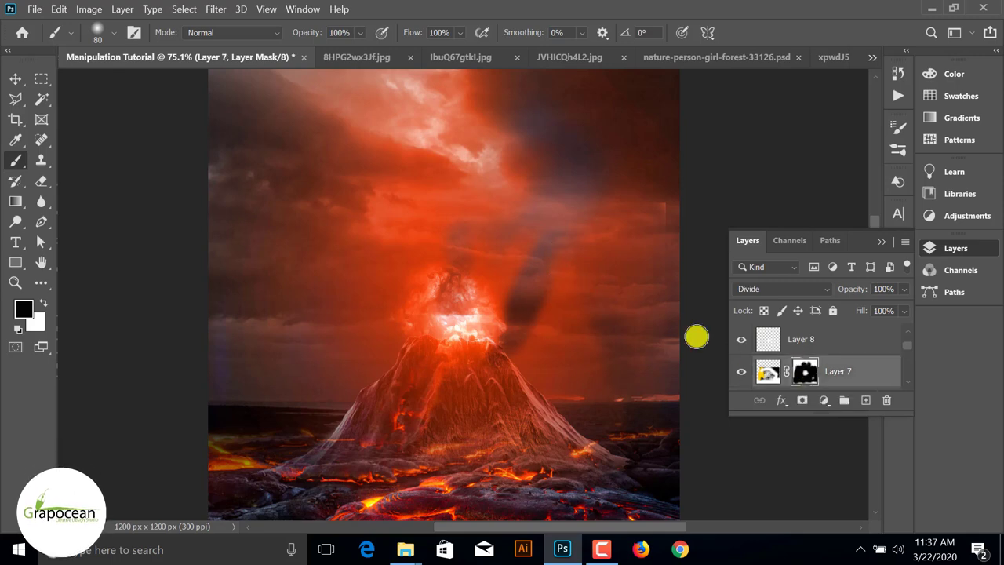
{"action": "scroll", "coordinate": [832, 371], "scroll_direction": "down", "scroll_amount": 3}
{"action": "left_click", "coordinate": [805, 371]}
{"action": "left_click_drag", "start_coordinate": [551, 280], "coordinate": [540, 345]}
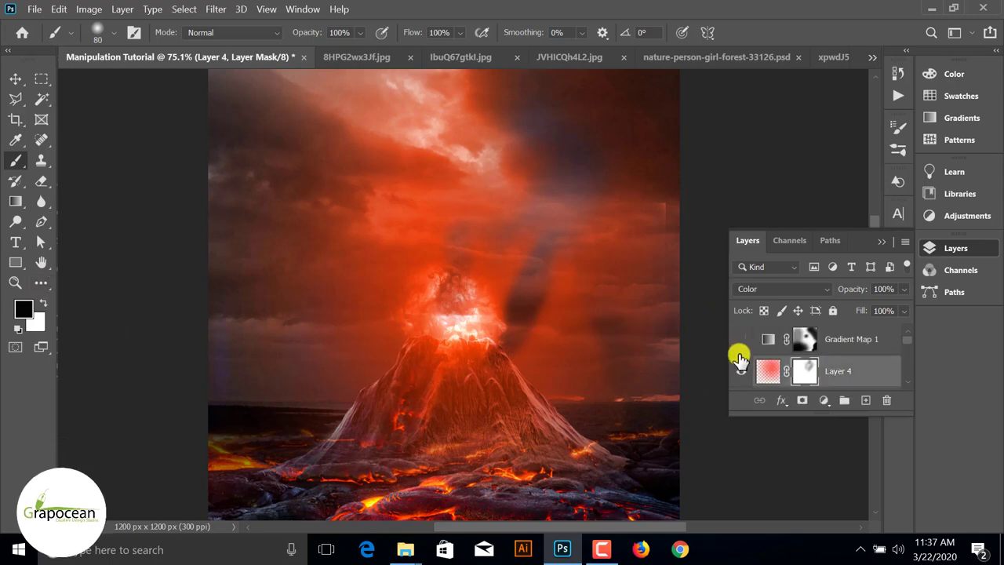
Step: Turn on Gradient Map 1 for a red scene and show the girl with the lantern
{"action": "left_click", "coordinate": [741, 339]}
{"action": "left_click", "coordinate": [741, 339]}
{"action": "left_click", "coordinate": [741, 339]}
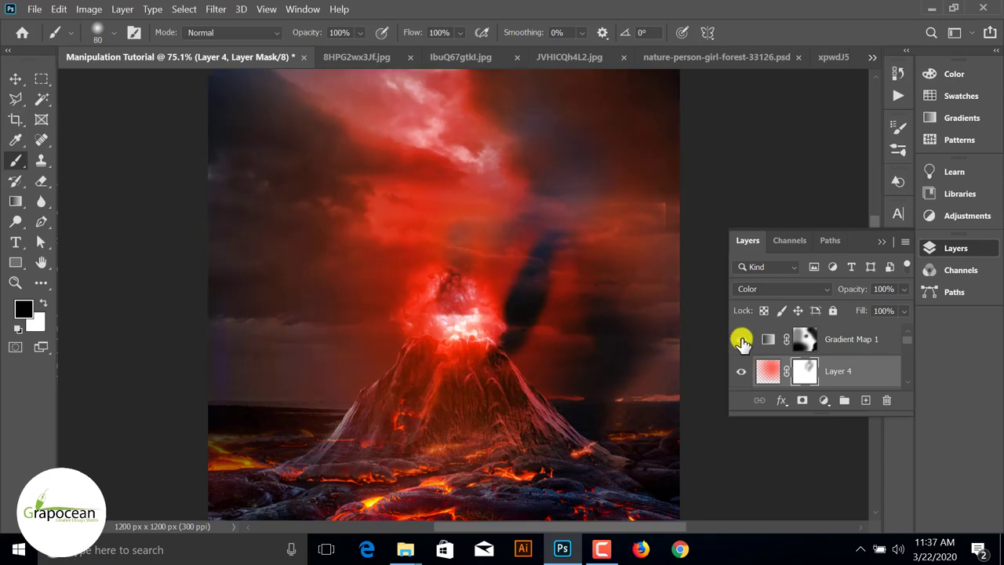
{"action": "scroll", "coordinate": [741, 345], "scroll_direction": "down", "scroll_amount": 1}
{"action": "scroll", "coordinate": [742, 349], "scroll_direction": "down", "scroll_amount": 2}
{"action": "scroll", "coordinate": [741, 353], "scroll_direction": "down", "scroll_amount": 2}
{"action": "scroll", "coordinate": [741, 357], "scroll_direction": "down", "scroll_amount": 1}
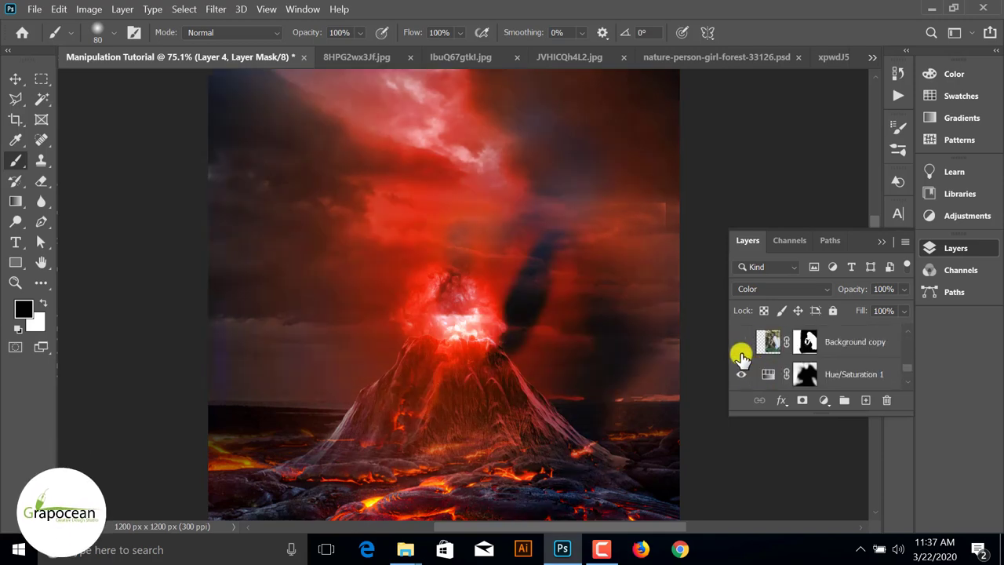
{"action": "left_click", "coordinate": [741, 343]}
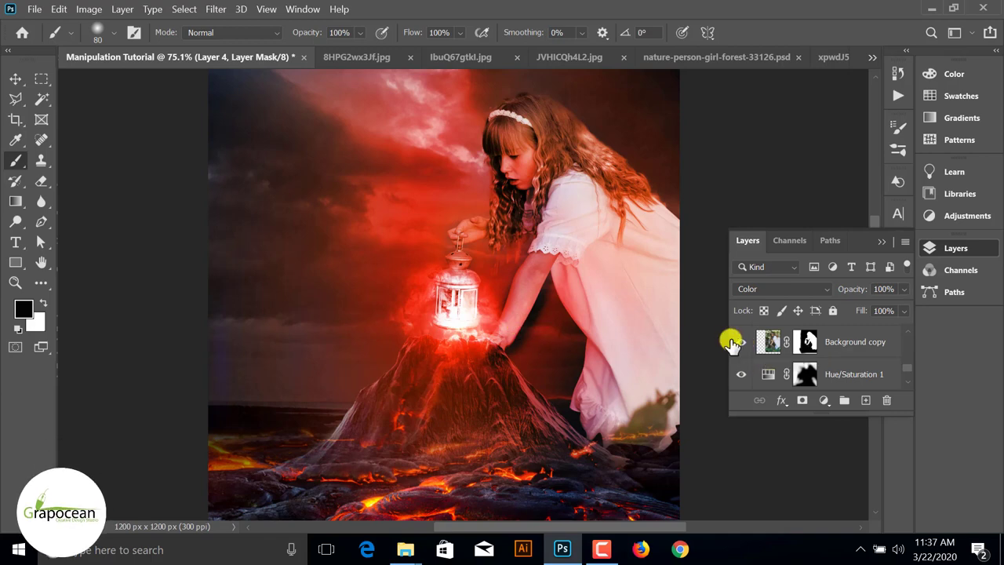
Step: Set white as the painting colour and select the Hue/Saturation 1 and Background copy masks
{"action": "scroll", "coordinate": [745, 353], "scroll_direction": "down", "scroll_amount": 2}
{"action": "scroll", "coordinate": [784, 365], "scroll_direction": "up", "scroll_amount": 2}
{"action": "left_click", "coordinate": [805, 374]}
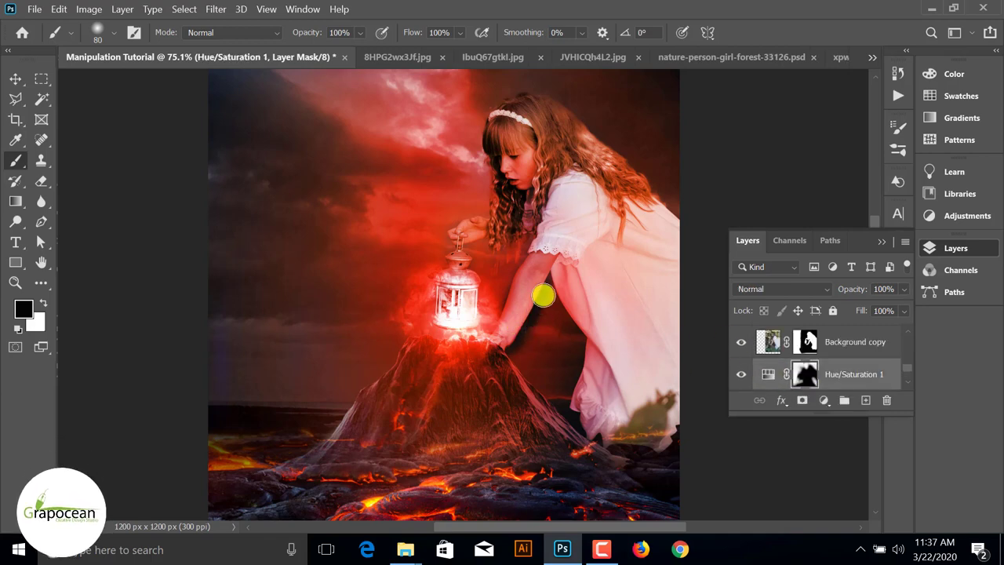
{"action": "left_click", "coordinate": [44, 303]}
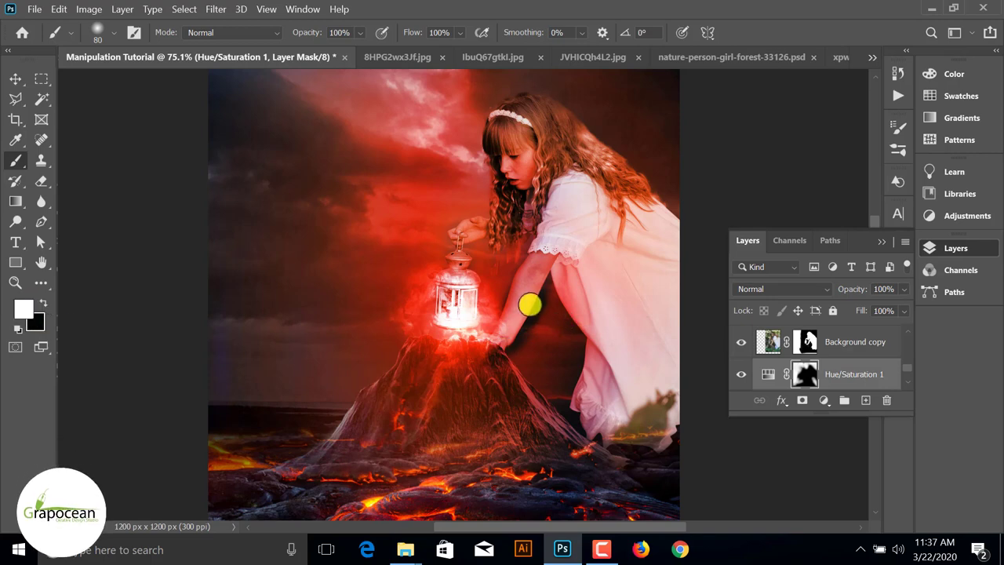
{"action": "scroll", "coordinate": [795, 365], "scroll_direction": "up", "scroll_amount": 1}
{"action": "left_click", "coordinate": [805, 374]}
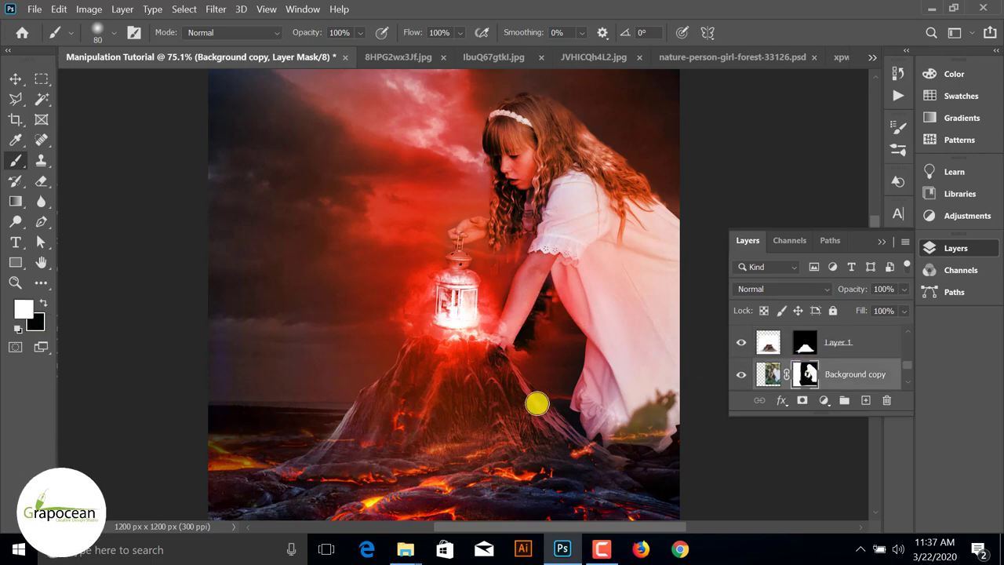
Step: Target Layer 5's pixels for editing, with the brush slightly enlarged
{"action": "scroll", "coordinate": [808, 360], "scroll_direction": "up", "scroll_amount": 3}
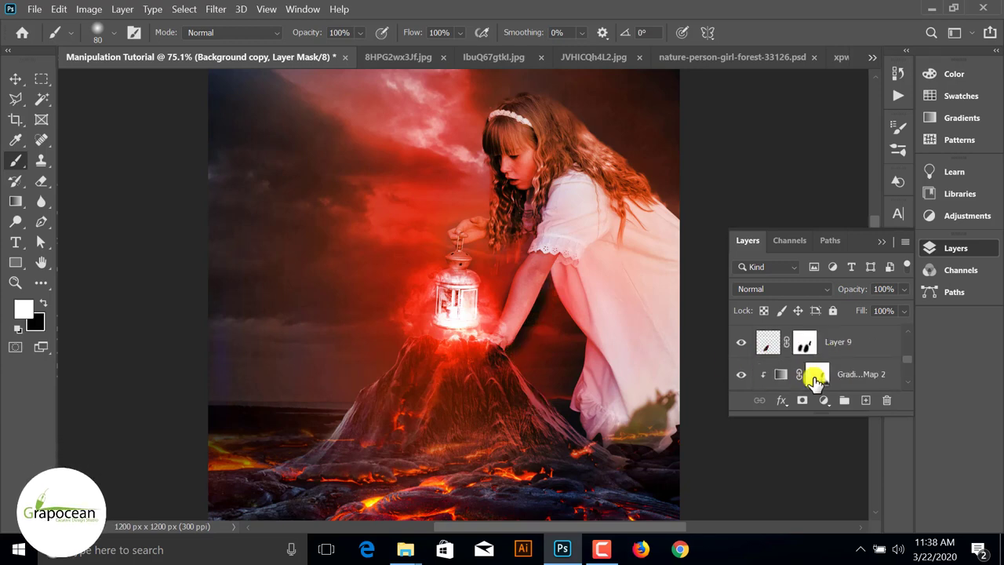
{"action": "left_click", "coordinate": [816, 380]}
{"action": "scroll", "coordinate": [806, 368], "scroll_direction": "down", "scroll_amount": 3}
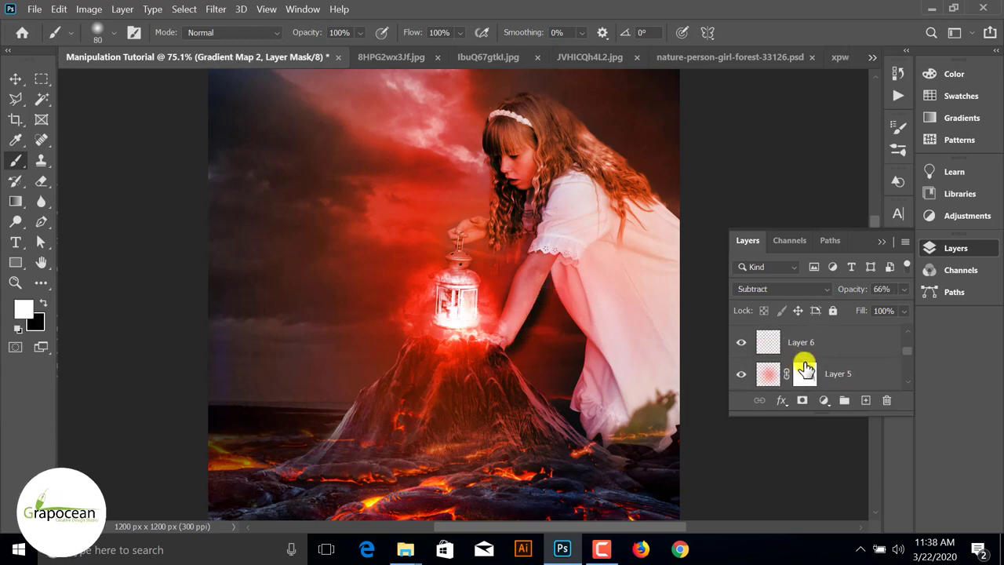
{"action": "left_click", "coordinate": [806, 374]}
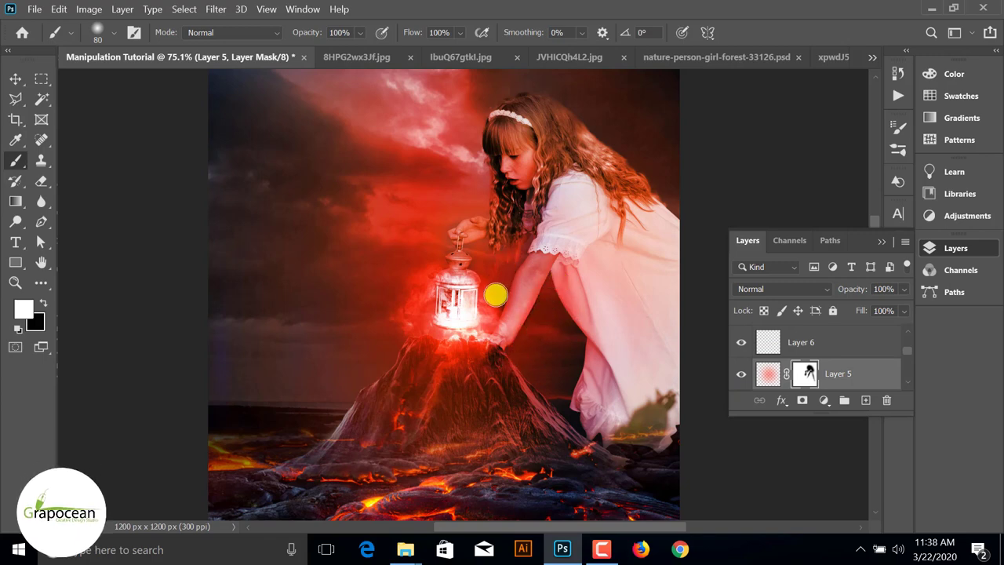
{"action": "scroll", "coordinate": [496, 278], "scroll_direction": "down", "scroll_amount": 3}
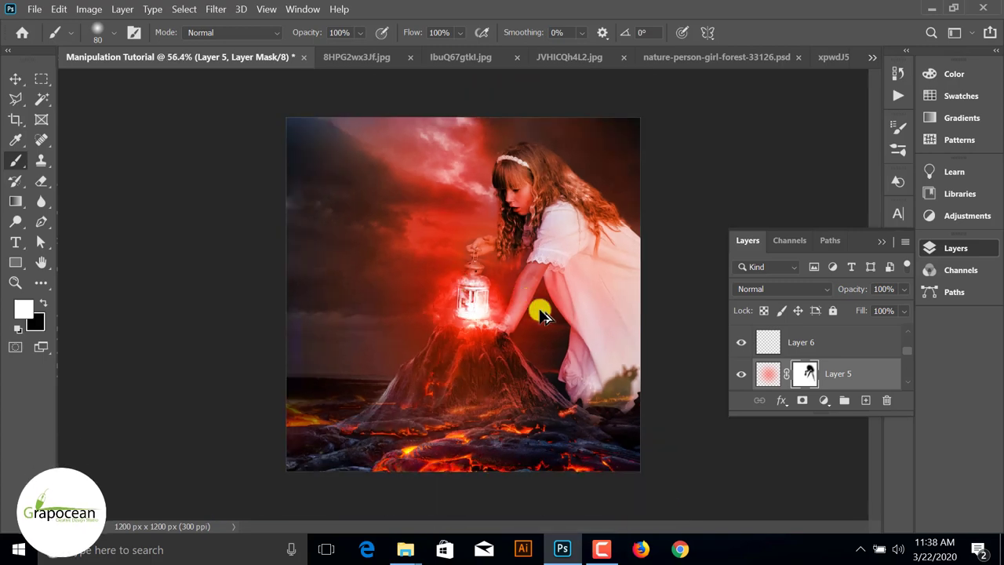
{"action": "scroll", "coordinate": [541, 314], "scroll_direction": "down", "scroll_amount": 2}
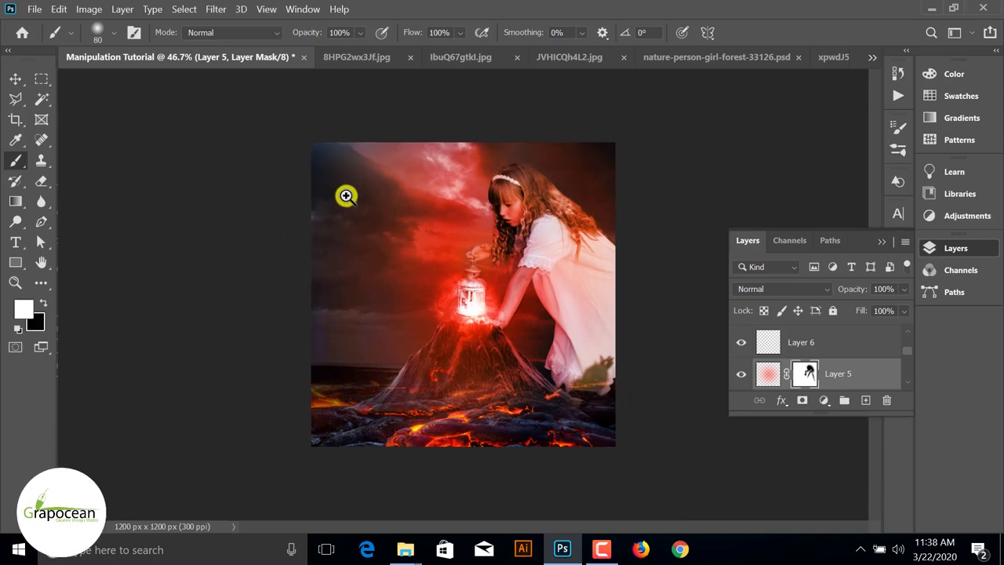
{"action": "scroll", "coordinate": [348, 196], "scroll_direction": "up", "scroll_amount": 2}
{"action": "key", "text": "bracketright"}
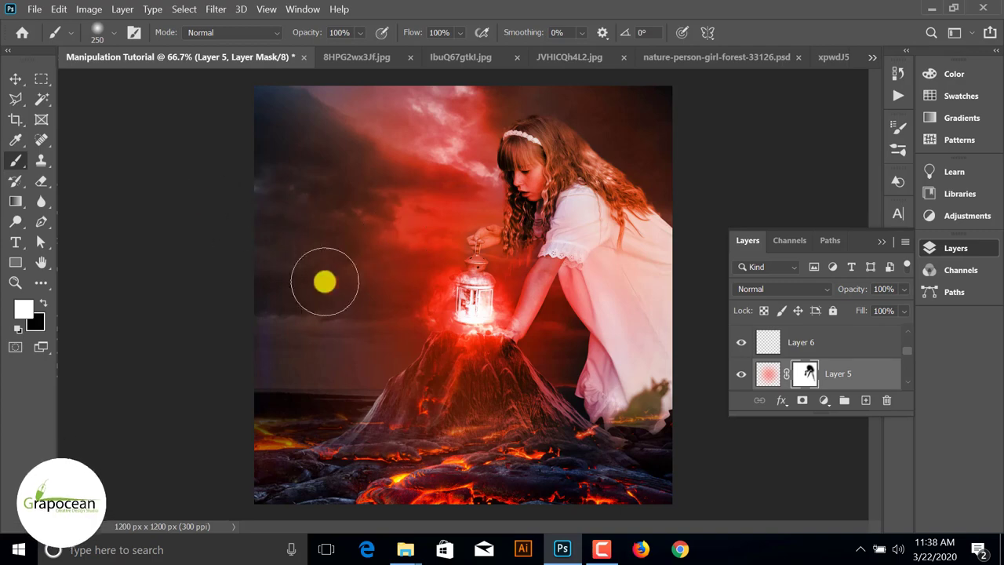
{"action": "left_click", "coordinate": [762, 379]}
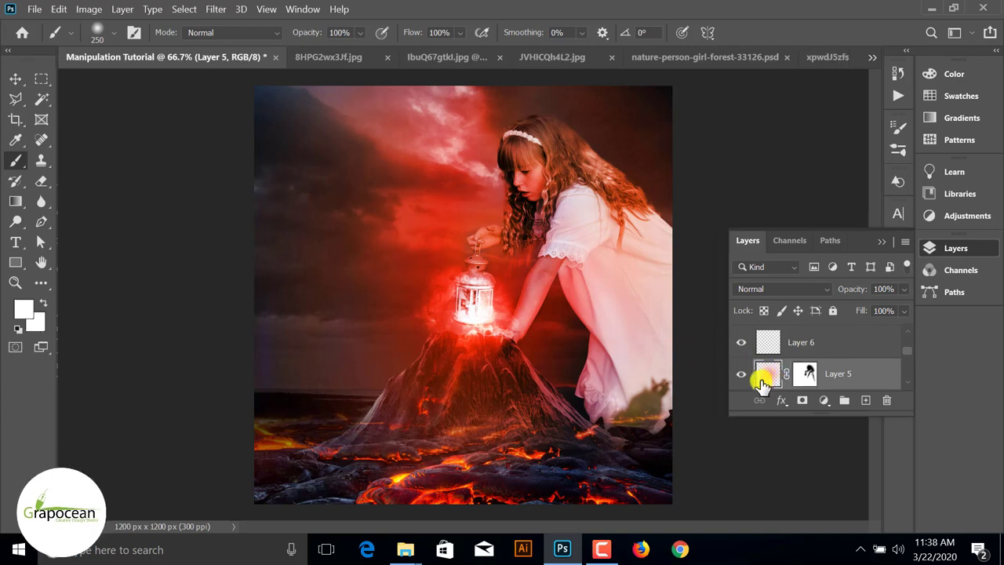
Step: Liquify Layer 5's orange glow into wispy tendrils, undoing a stray white stroke
{"action": "left_click", "coordinate": [207, 10]}
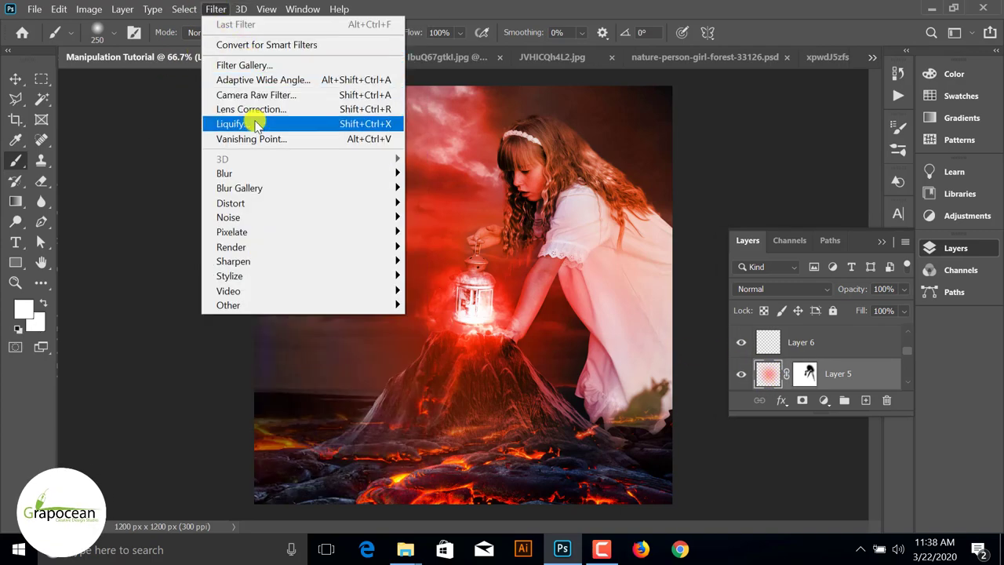
{"action": "left_click", "coordinate": [255, 124]}
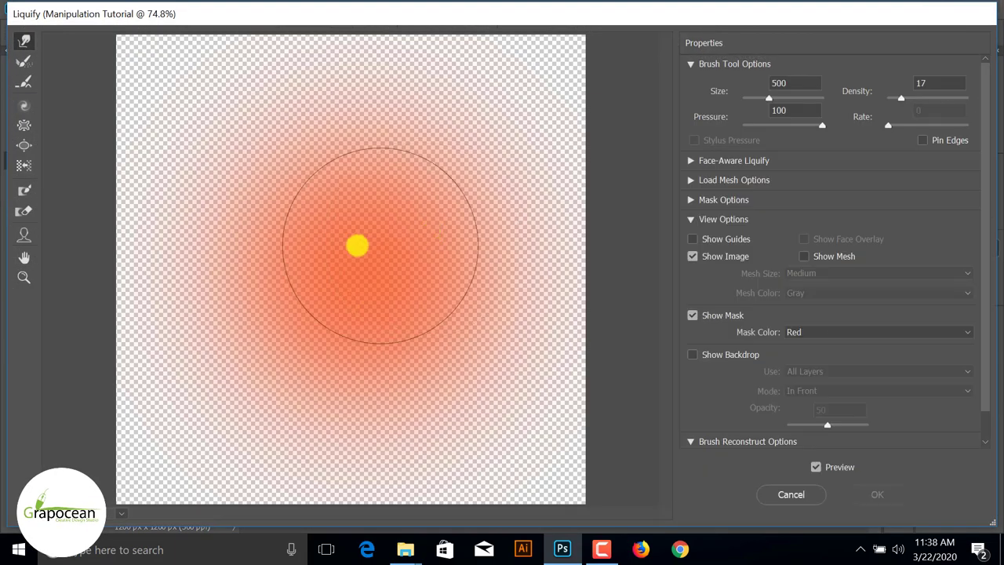
{"action": "mouse_move", "coordinate": [357, 246]}
{"action": "left_mouse_down"}
{"action": "mouse_move", "coordinate": [258, 168]}
{"action": "mouse_move", "coordinate": [178, 311]}
{"action": "mouse_move", "coordinate": [238, 419]}
{"action": "mouse_move", "coordinate": [284, 345]}
{"action": "mouse_move", "coordinate": [494, 397]}
{"action": "mouse_move", "coordinate": [475, 224]}
{"action": "mouse_move", "coordinate": [215, 209]}
{"action": "mouse_move", "coordinate": [221, 245]}
{"action": "mouse_move", "coordinate": [386, 117]}
{"action": "mouse_move", "coordinate": [502, 180]}
{"action": "left_mouse_up"}
{"action": "left_click", "coordinate": [877, 494]}
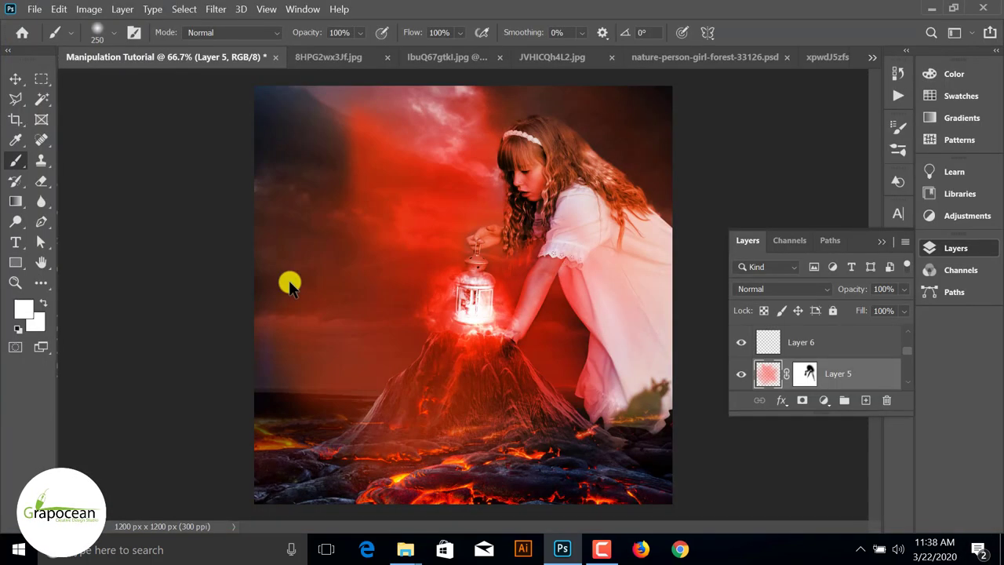
{"action": "scroll", "coordinate": [516, 340], "scroll_direction": "down", "scroll_amount": 2}
{"action": "scroll", "coordinate": [433, 385], "scroll_direction": "up", "scroll_amount": 2}
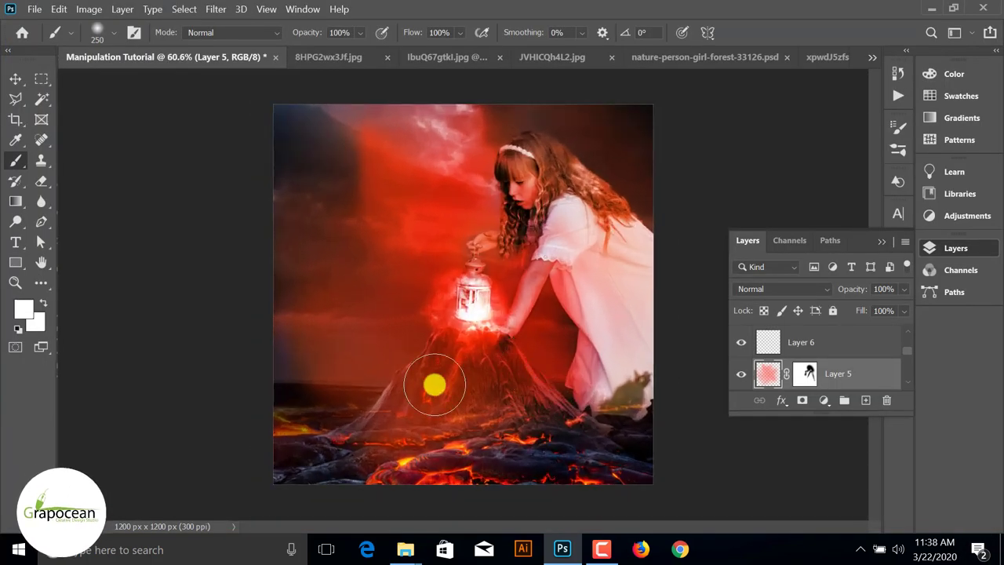
{"action": "left_click_drag", "start_coordinate": [345, 410], "coordinate": [400, 309]}
{"action": "key", "text": "ctrl+z"}
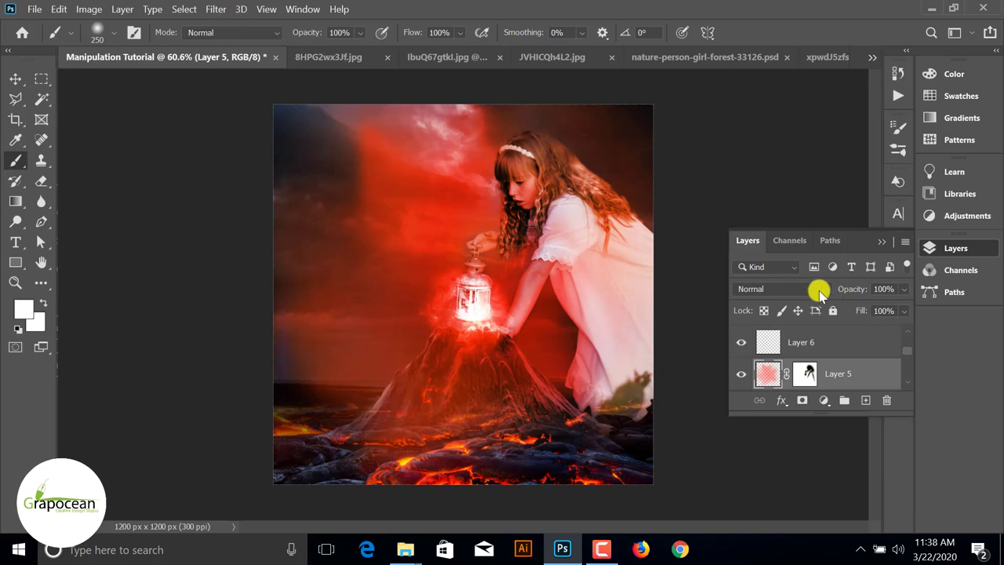
Step: Set Layer 5's blend mode to Soft Light
{"action": "left_click", "coordinate": [820, 289]}
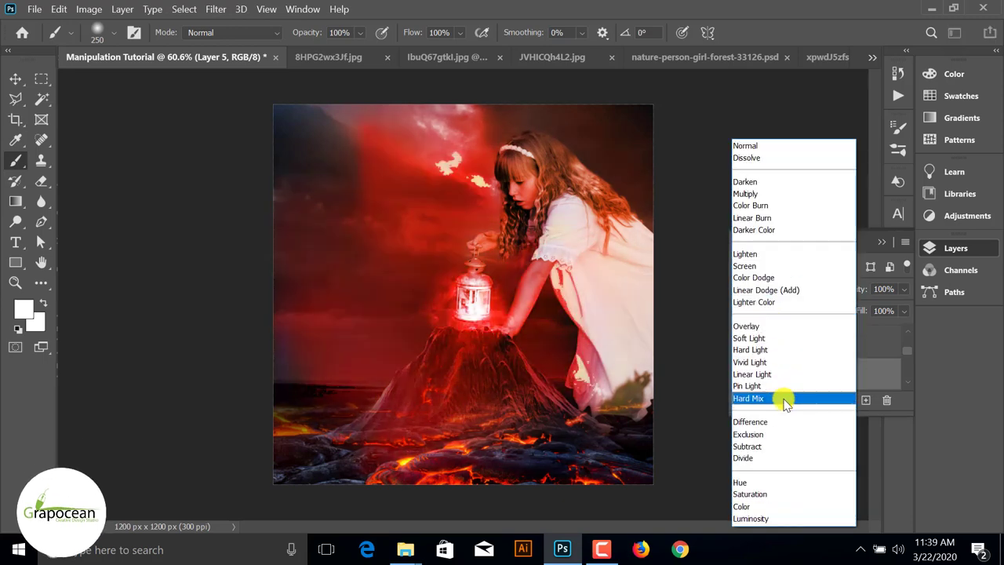
{"action": "left_click", "coordinate": [700, 390]}
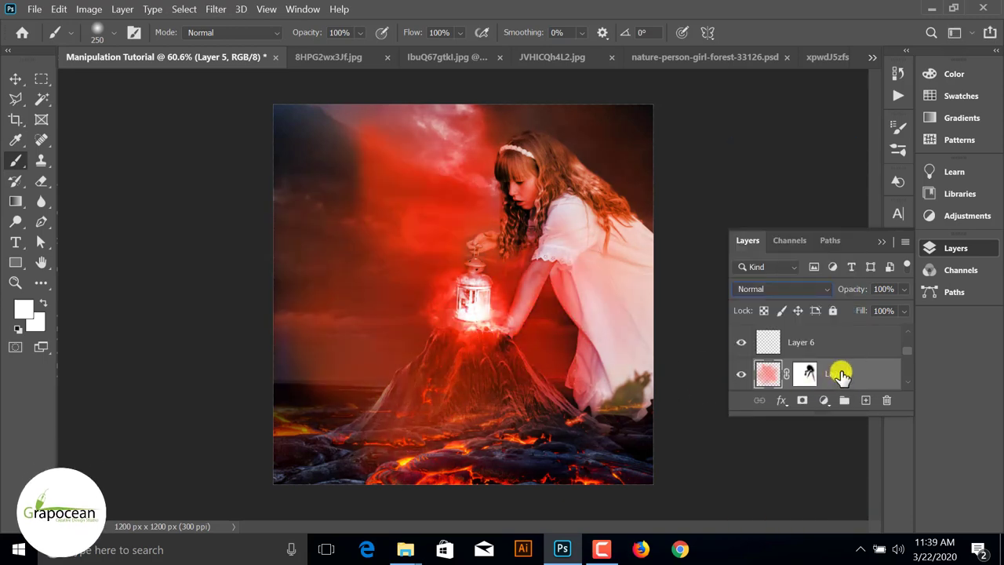
{"action": "left_click", "coordinate": [792, 289]}
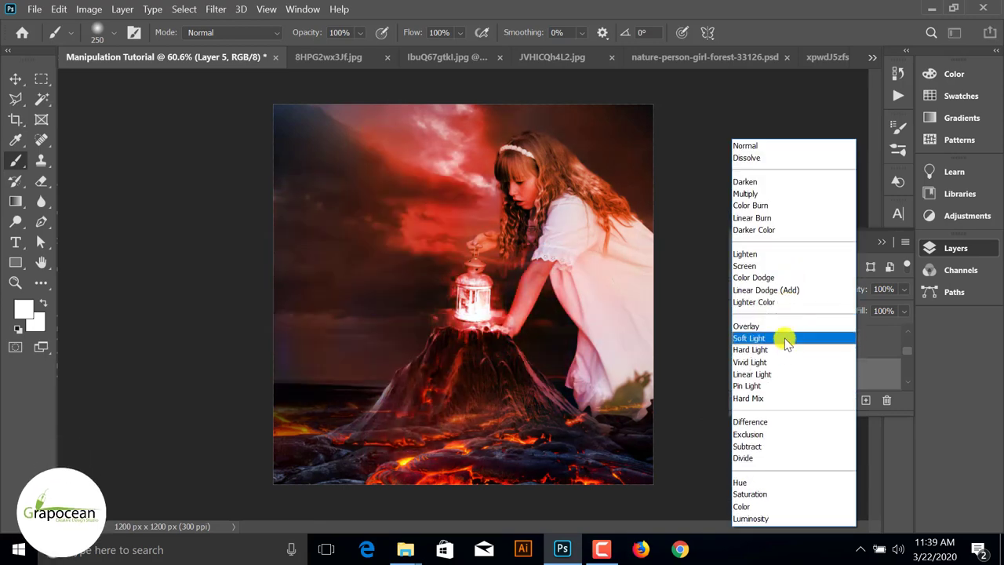
{"action": "left_click", "coordinate": [776, 338]}
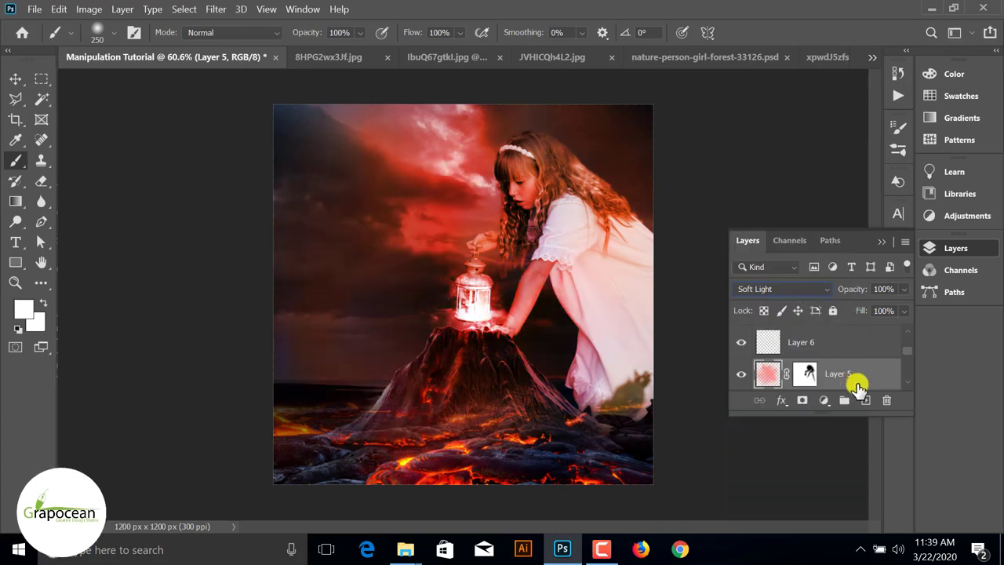
Step: Duplicate Layer 5 and set the copy to Hard Light at 51% opacity
{"action": "left_click_drag", "start_coordinate": [855, 375], "coordinate": [863, 398]}
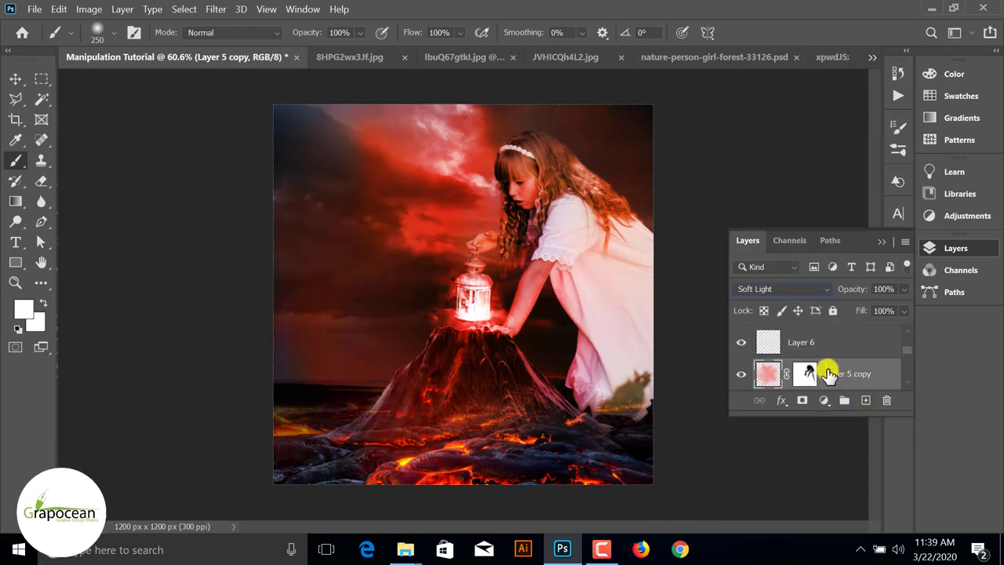
{"action": "left_click", "coordinate": [788, 289]}
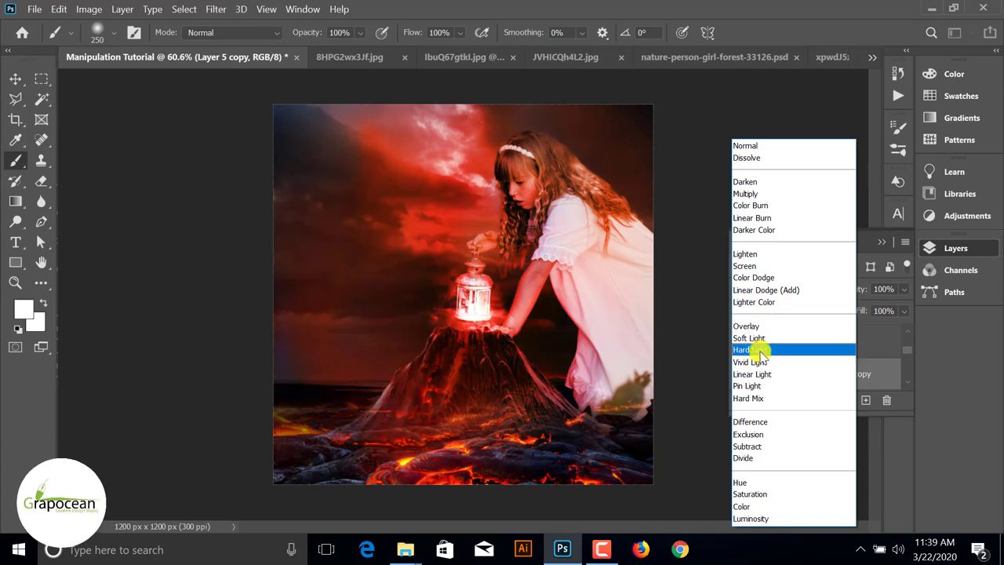
{"action": "left_click", "coordinate": [757, 349]}
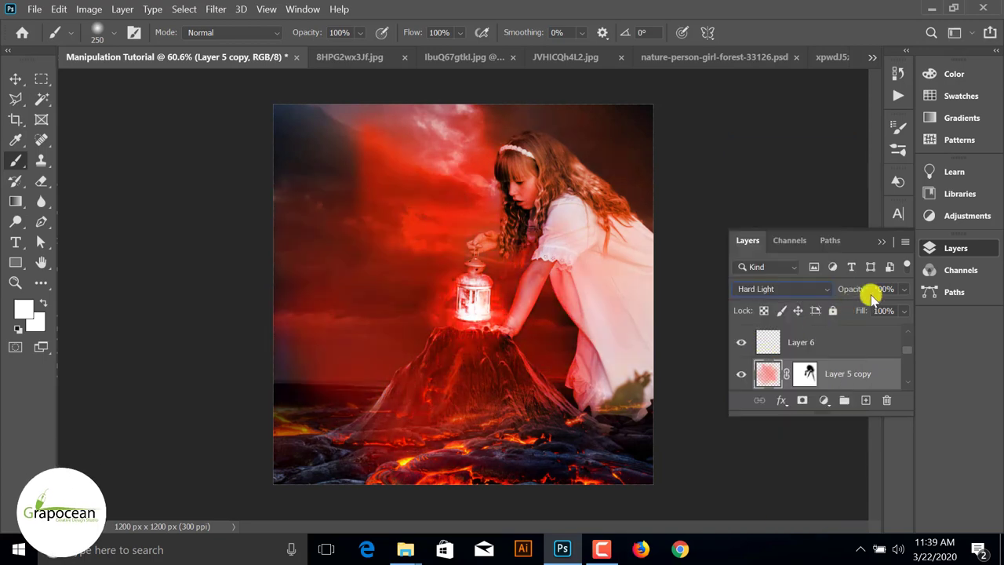
{"action": "left_click_drag", "start_coordinate": [891, 301], "coordinate": [876, 307]}
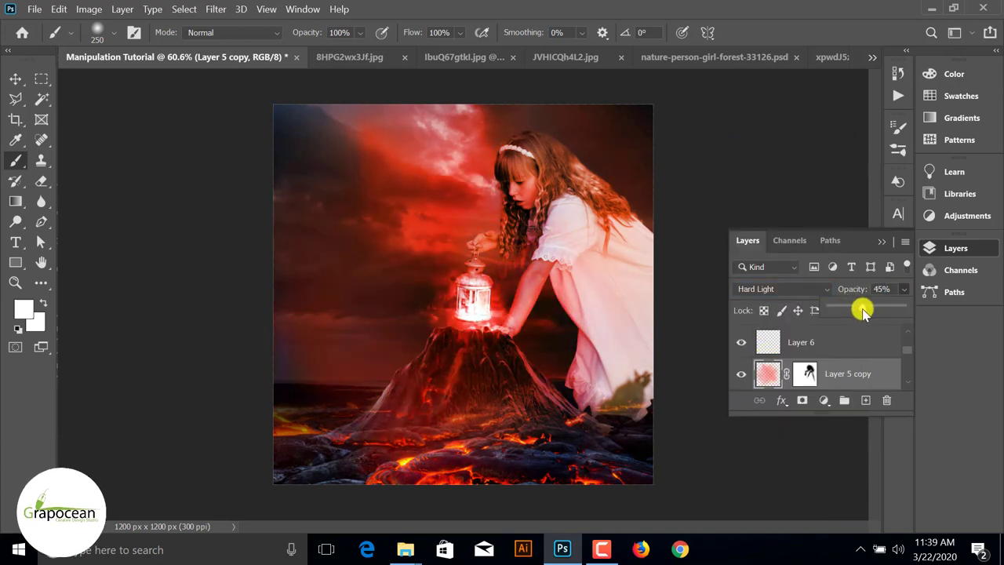
{"action": "mouse_move", "coordinate": [857, 312]}
{"action": "left_mouse_down"}
{"action": "mouse_move", "coordinate": [869, 311]}
{"action": "mouse_move", "coordinate": [847, 310]}
{"action": "mouse_move", "coordinate": [872, 309]}
{"action": "left_mouse_up"}
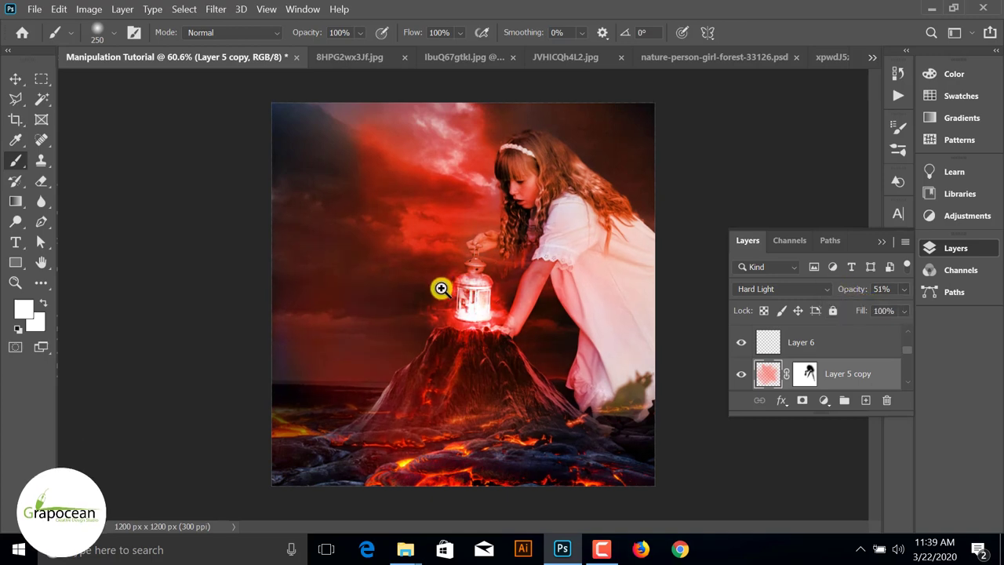
Step: Zoom to 100% and target Layer 5's pixels with a smaller brush
{"action": "key", "text": "ctrl+1"}
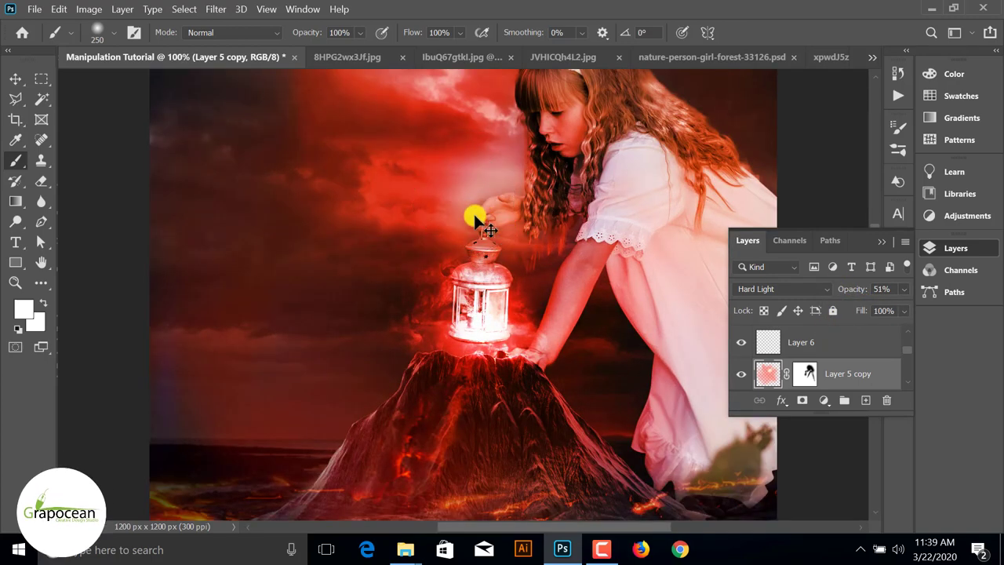
{"action": "left_click", "coordinate": [807, 374]}
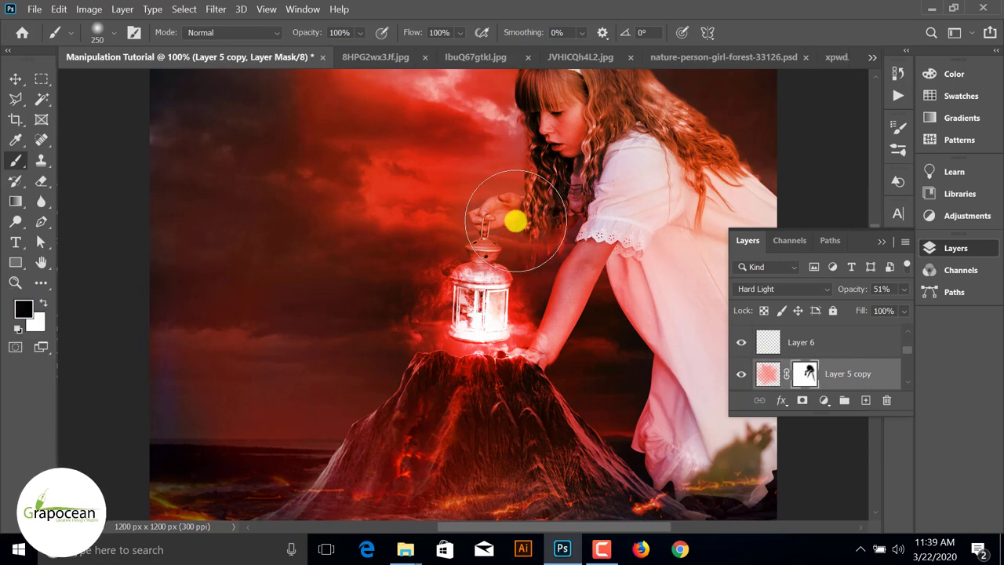
{"action": "key", "text": "bracketleft"}
{"action": "key", "text": "bracketleft"}
{"action": "key", "text": "bracketleft"}
{"action": "scroll", "coordinate": [795, 369], "scroll_direction": "down", "scroll_amount": 2}
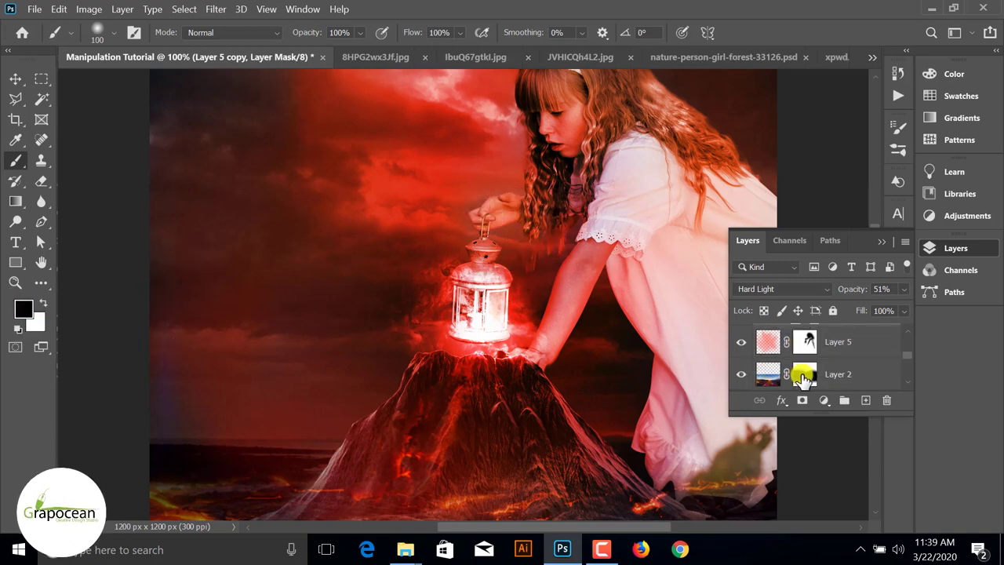
{"action": "left_click", "coordinate": [806, 342]}
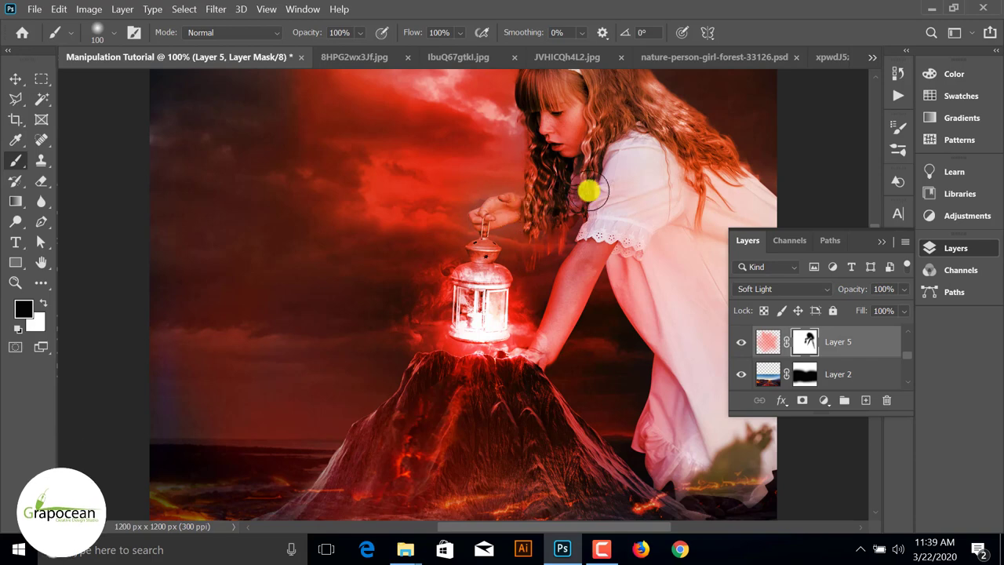
{"action": "scroll", "coordinate": [533, 313], "scroll_direction": "down", "scroll_amount": 3}
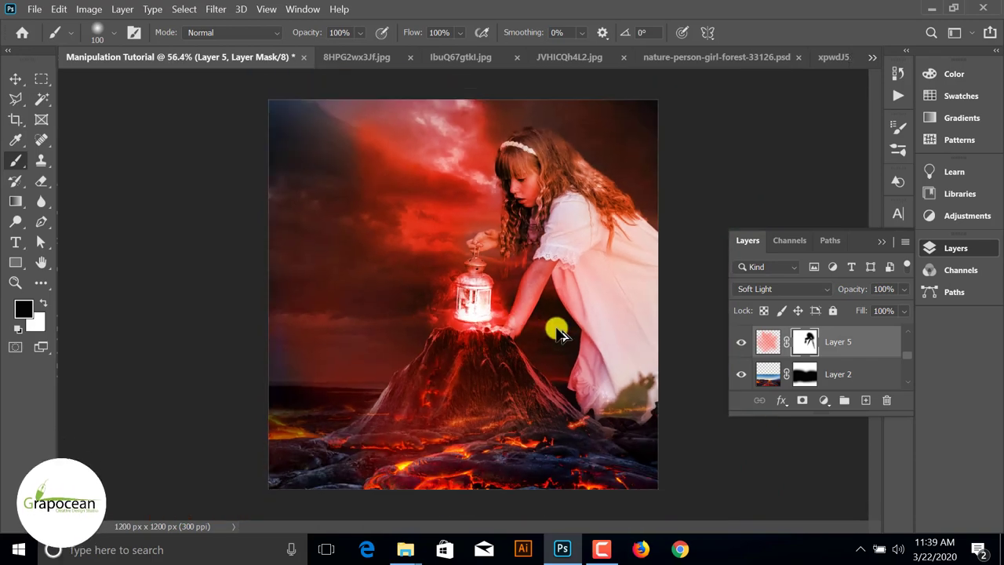
{"action": "scroll", "coordinate": [541, 317], "scroll_direction": "down", "scroll_amount": 1}
{"action": "scroll", "coordinate": [559, 333], "scroll_direction": "down", "scroll_amount": 1}
{"action": "scroll", "coordinate": [560, 334], "scroll_direction": "down", "scroll_amount": 1}
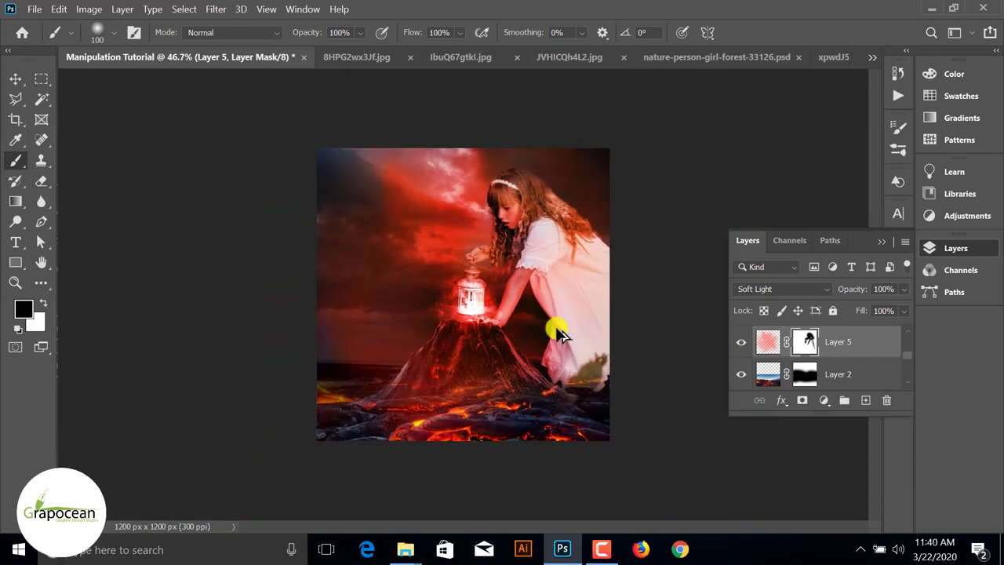
{"action": "left_click", "coordinate": [768, 341]}
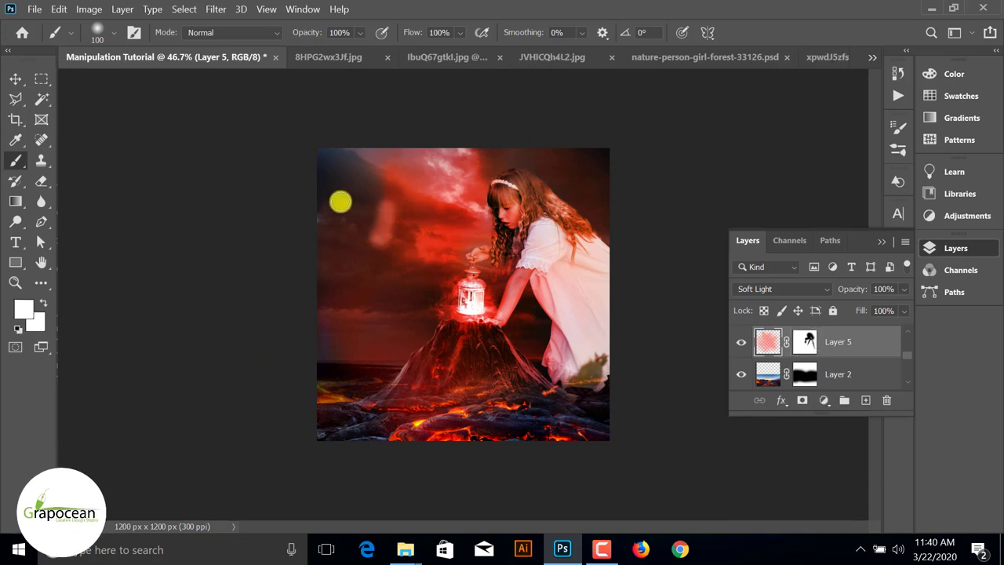
{"action": "scroll", "coordinate": [470, 431], "scroll_direction": "up", "scroll_amount": 3}
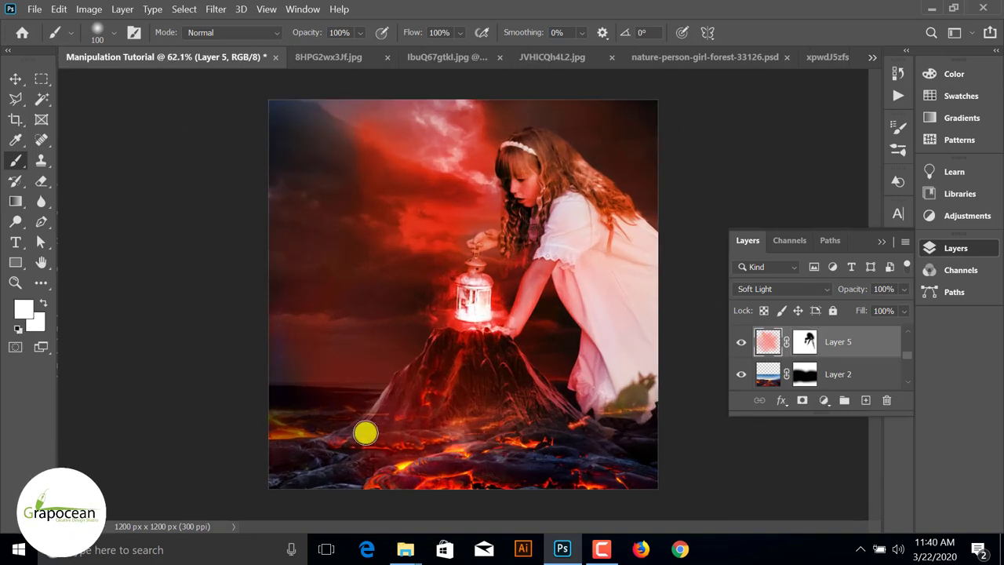
Step: Brush white haze along the volcano base and lava using size 250 at 17% opacity
{"action": "left_click_drag", "start_coordinate": [366, 433], "coordinate": [471, 436]}
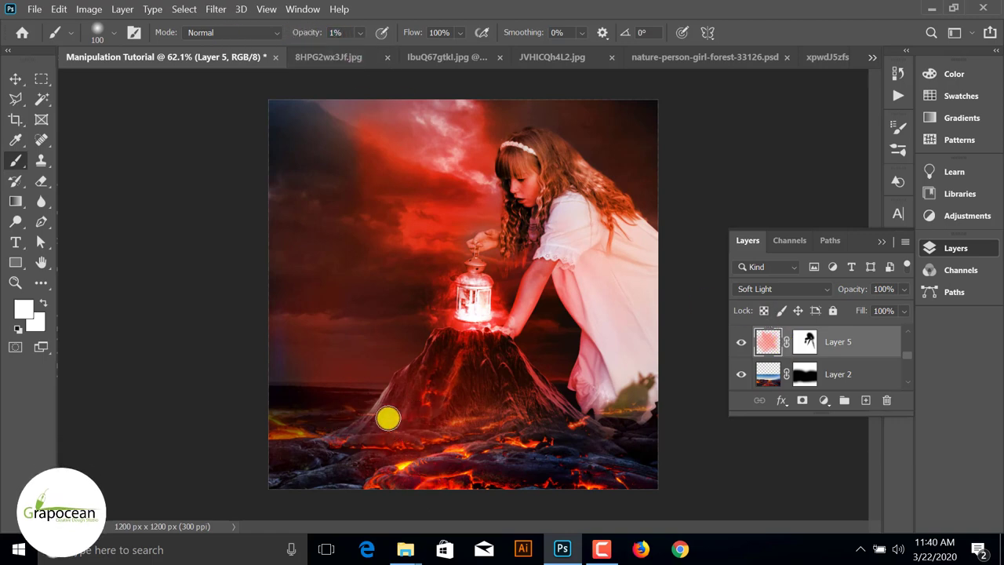
{"action": "key", "text": "bracketright"}
{"action": "key", "text": "bracketright"}
{"action": "key", "text": "bracketright"}
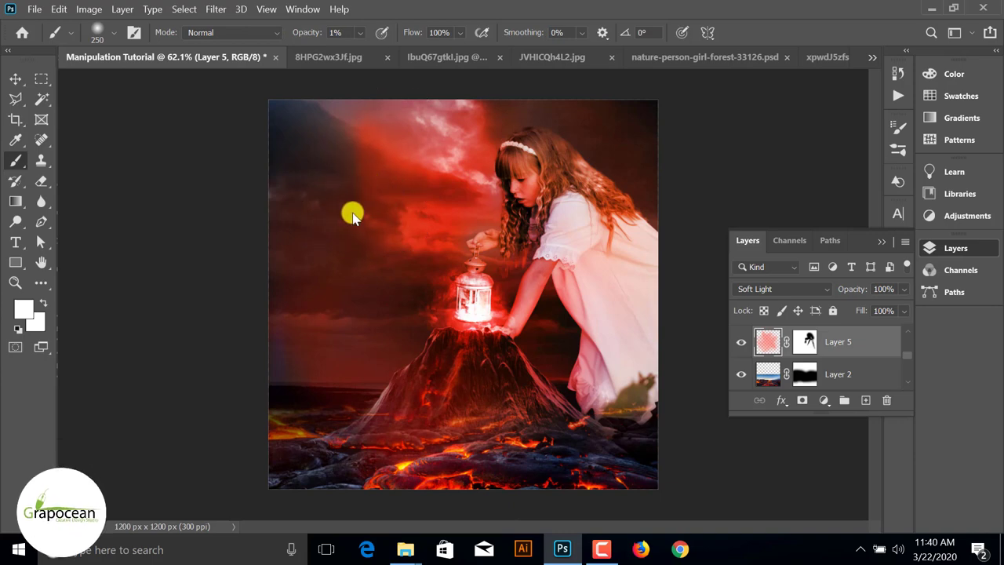
{"action": "key", "text": "1"}
{"action": "key", "text": "7"}
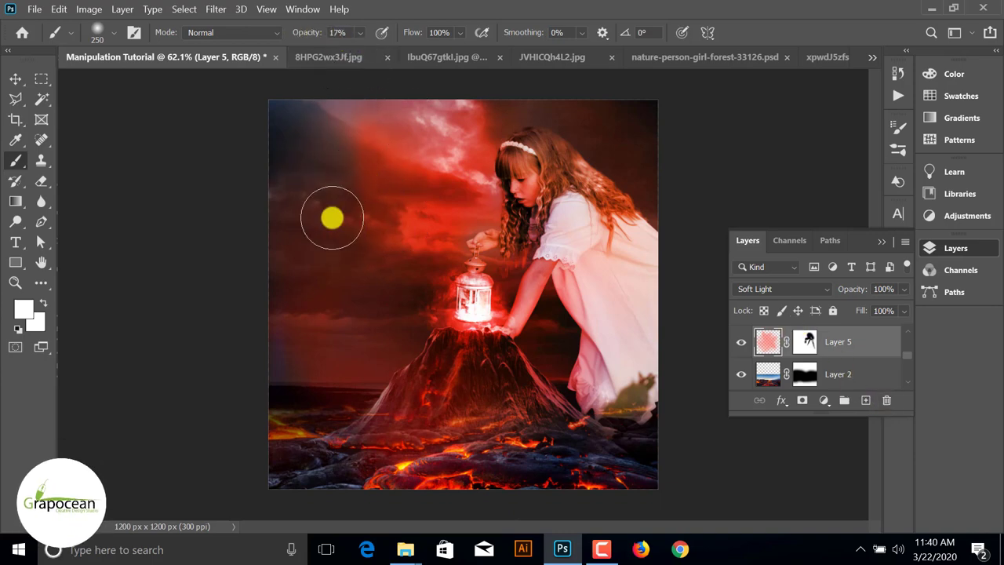
{"action": "mouse_move", "coordinate": [317, 471]}
{"action": "left_mouse_down"}
{"action": "mouse_move", "coordinate": [478, 466]}
{"action": "mouse_move", "coordinate": [410, 455]}
{"action": "mouse_move", "coordinate": [329, 414]}
{"action": "left_mouse_up"}
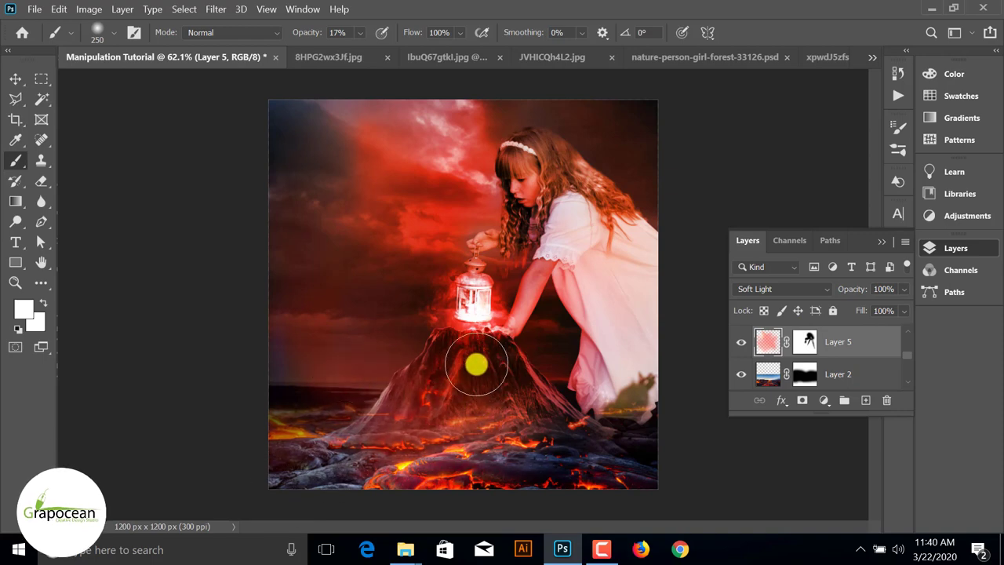
{"action": "scroll", "coordinate": [470, 404], "scroll_direction": "down", "scroll_amount": 2}
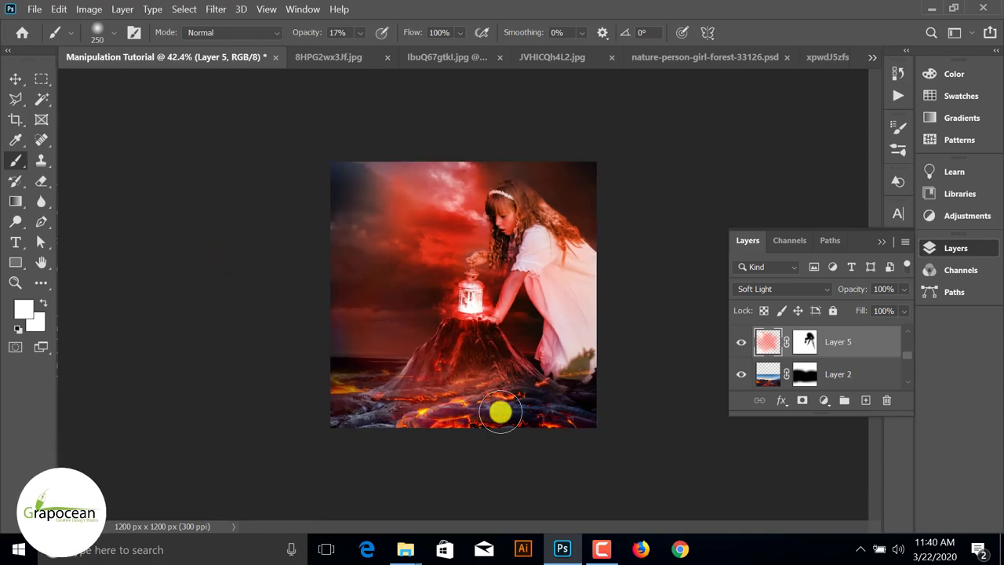